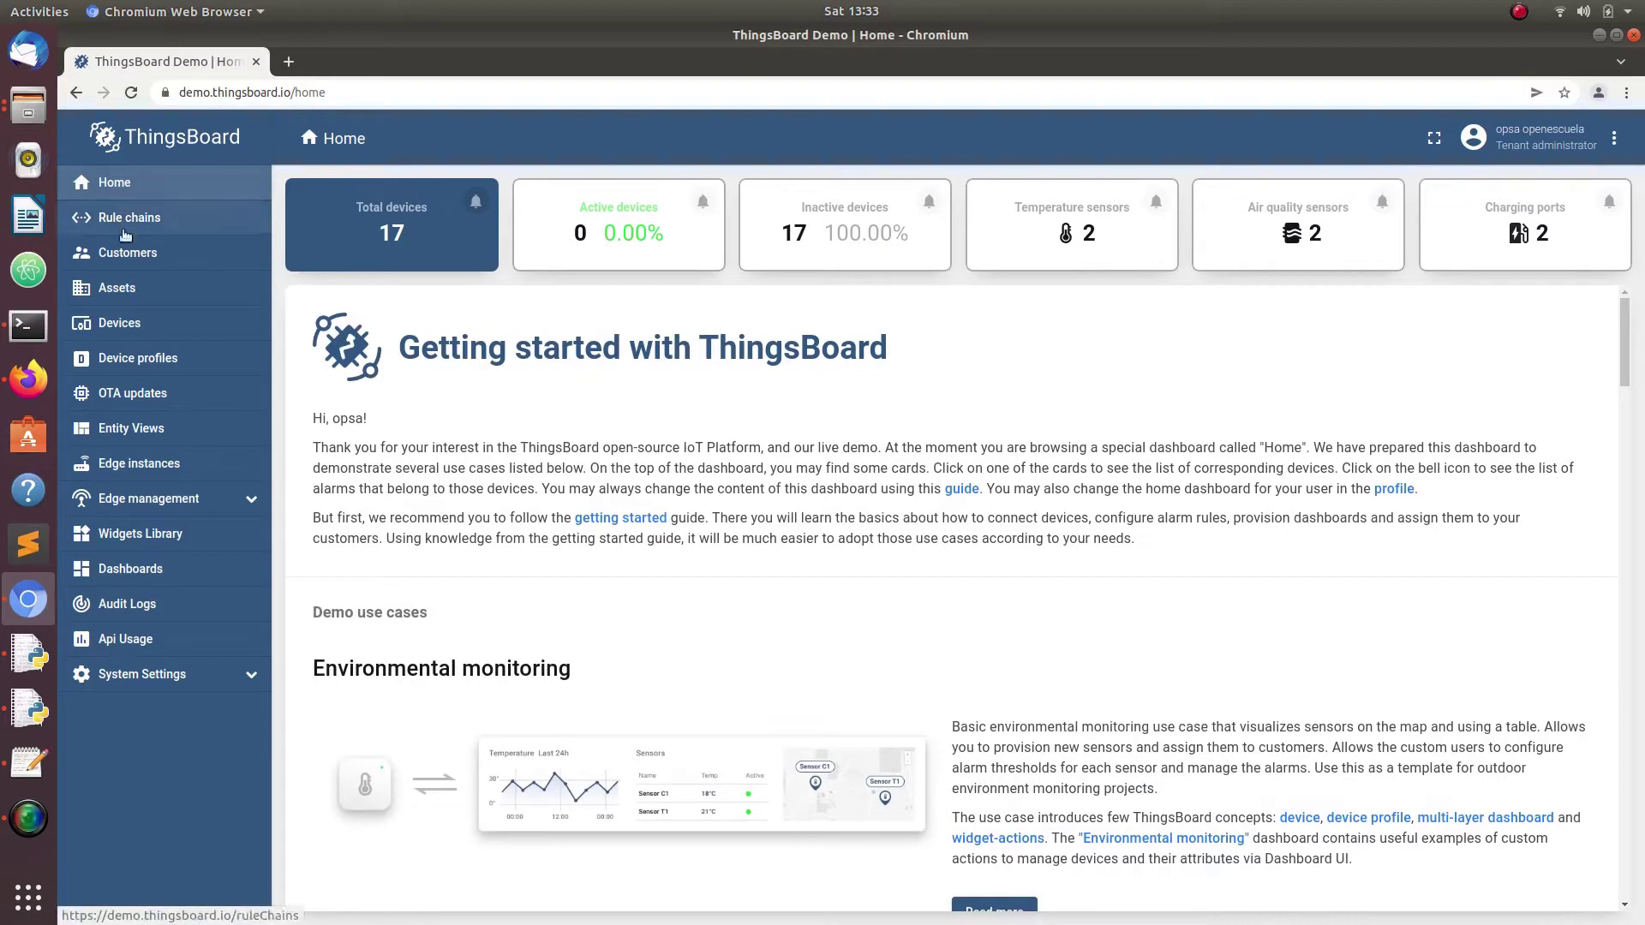
Add a new device named Opsa Temperature 1 with the default device profile and open its details
click(156, 324)
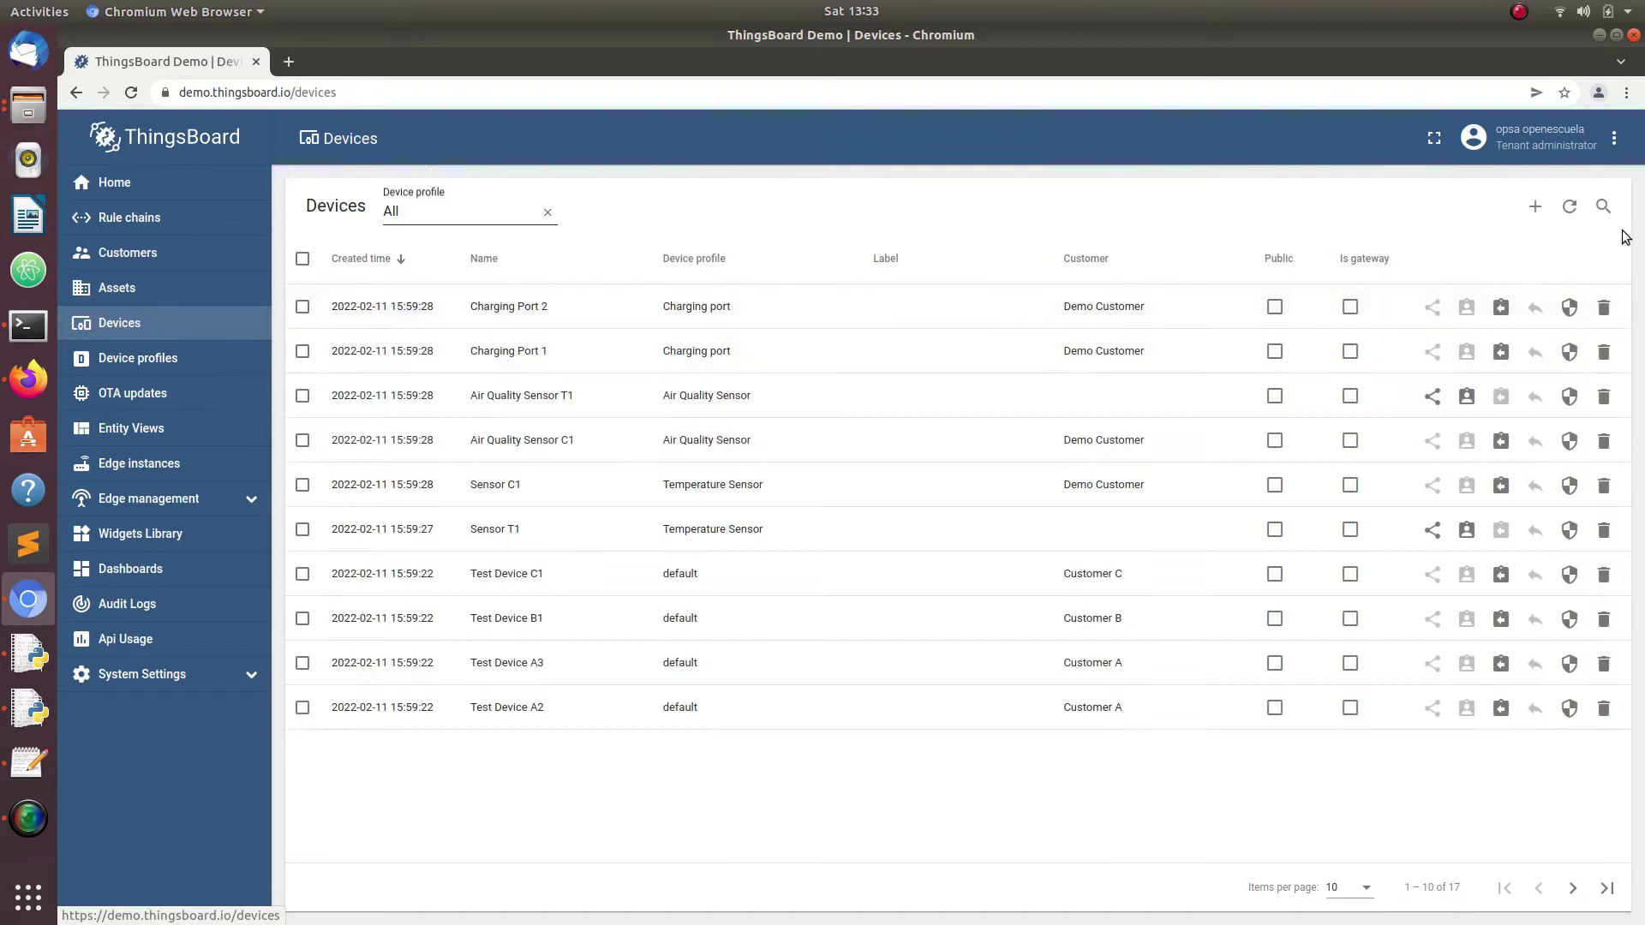
click(1535, 207)
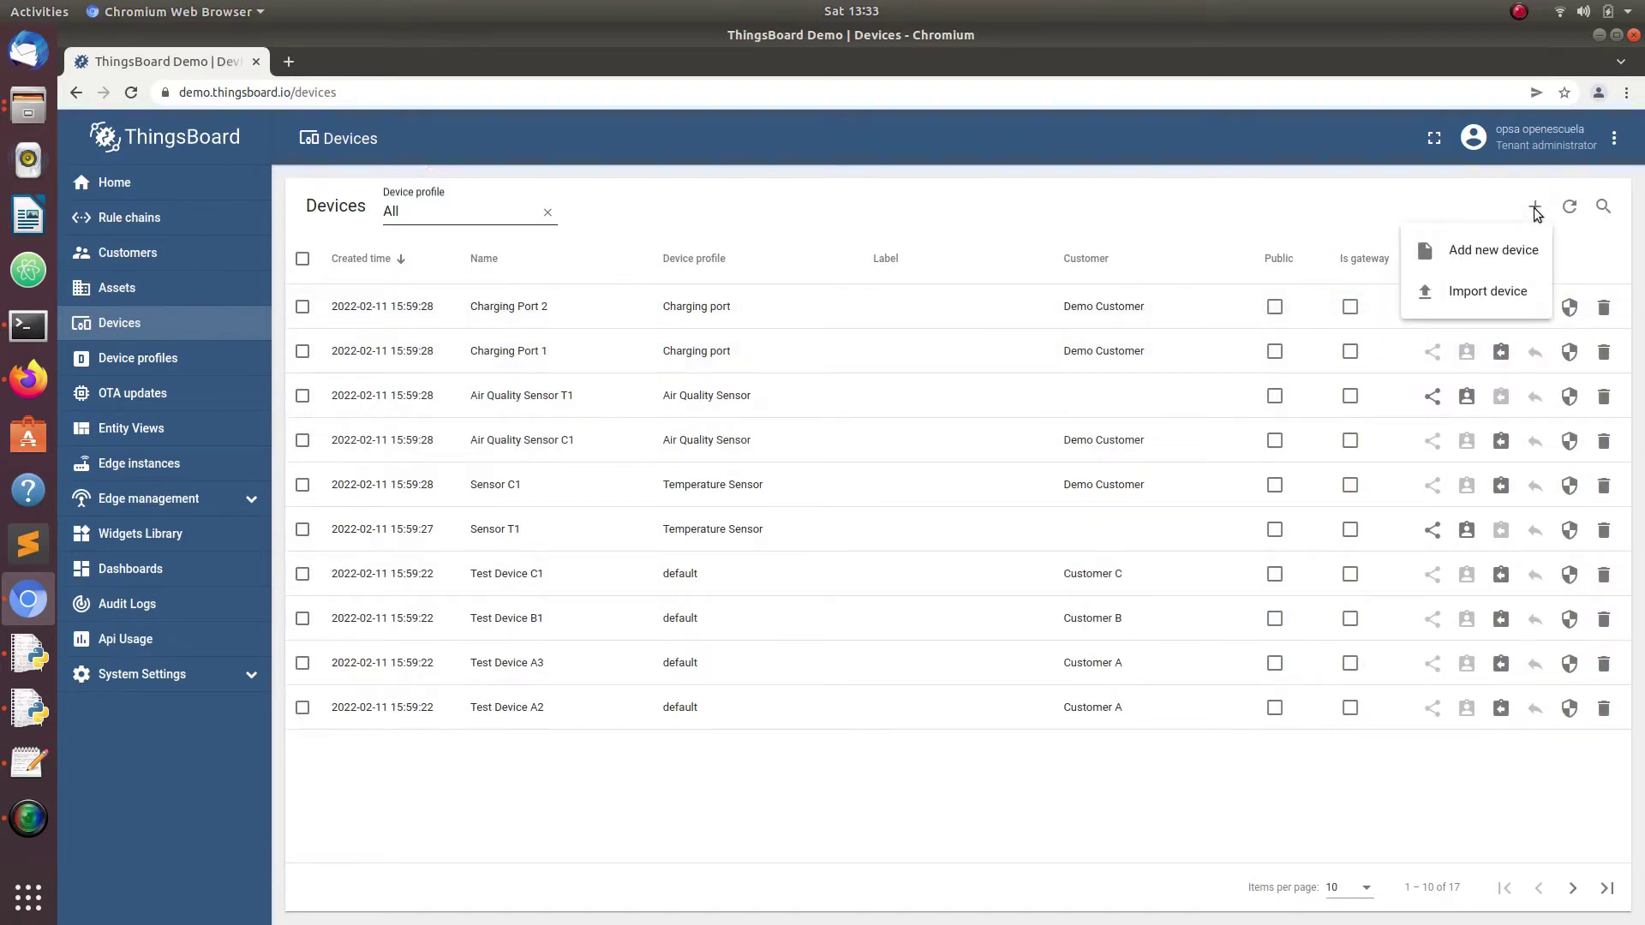
click(1476, 251)
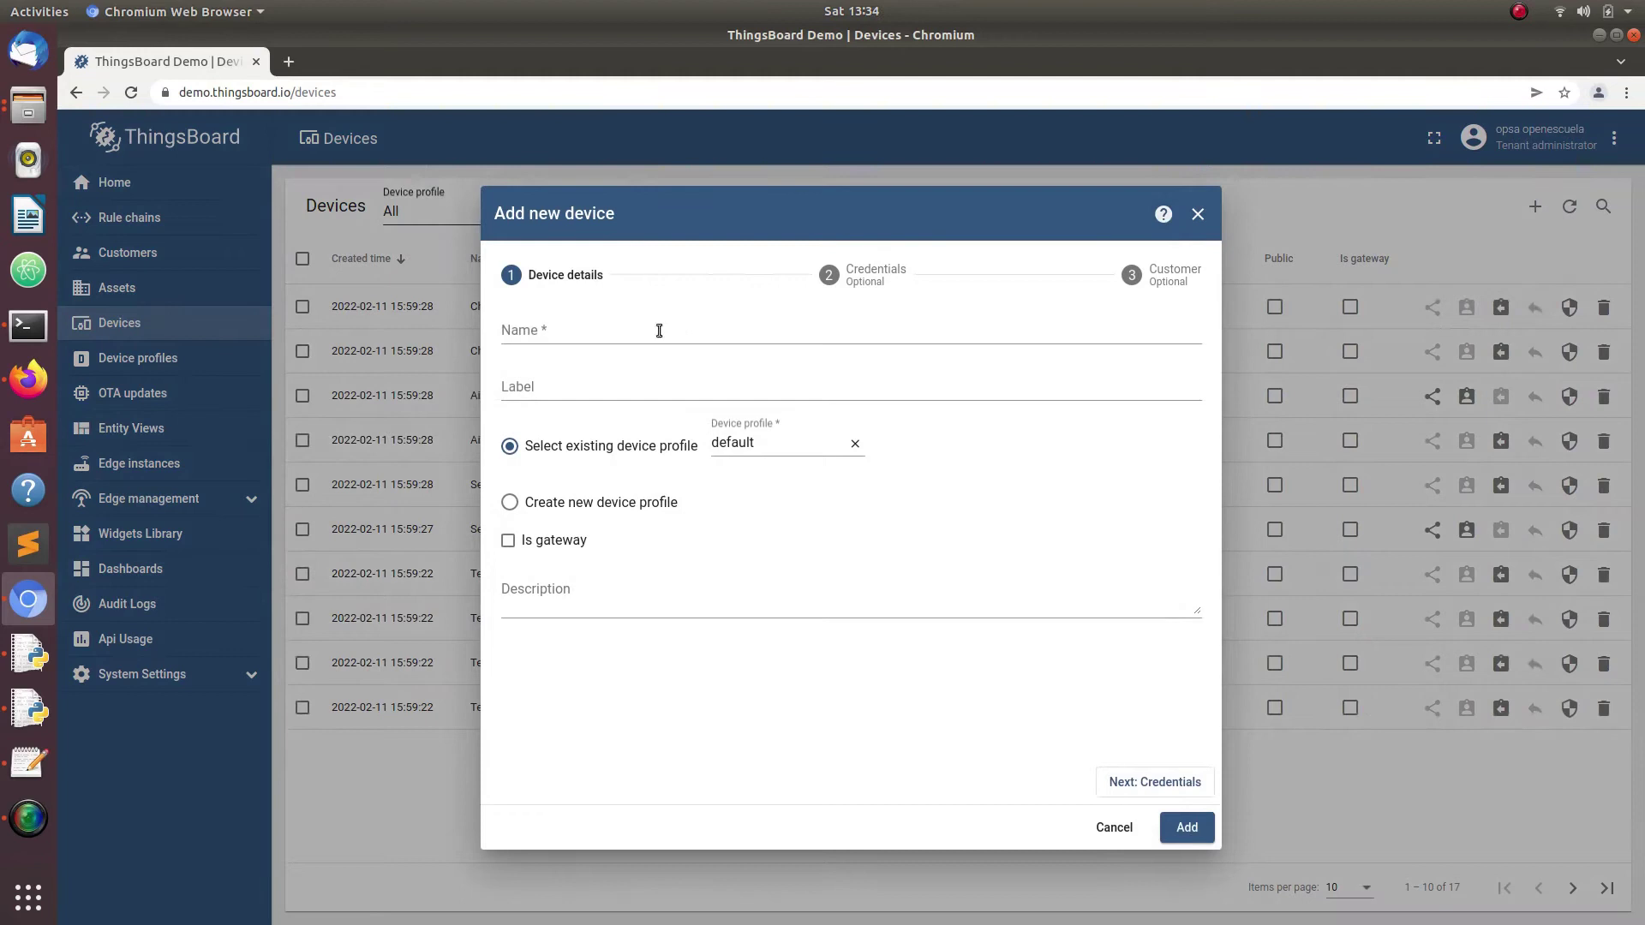
click(644, 333)
text(Opsa)
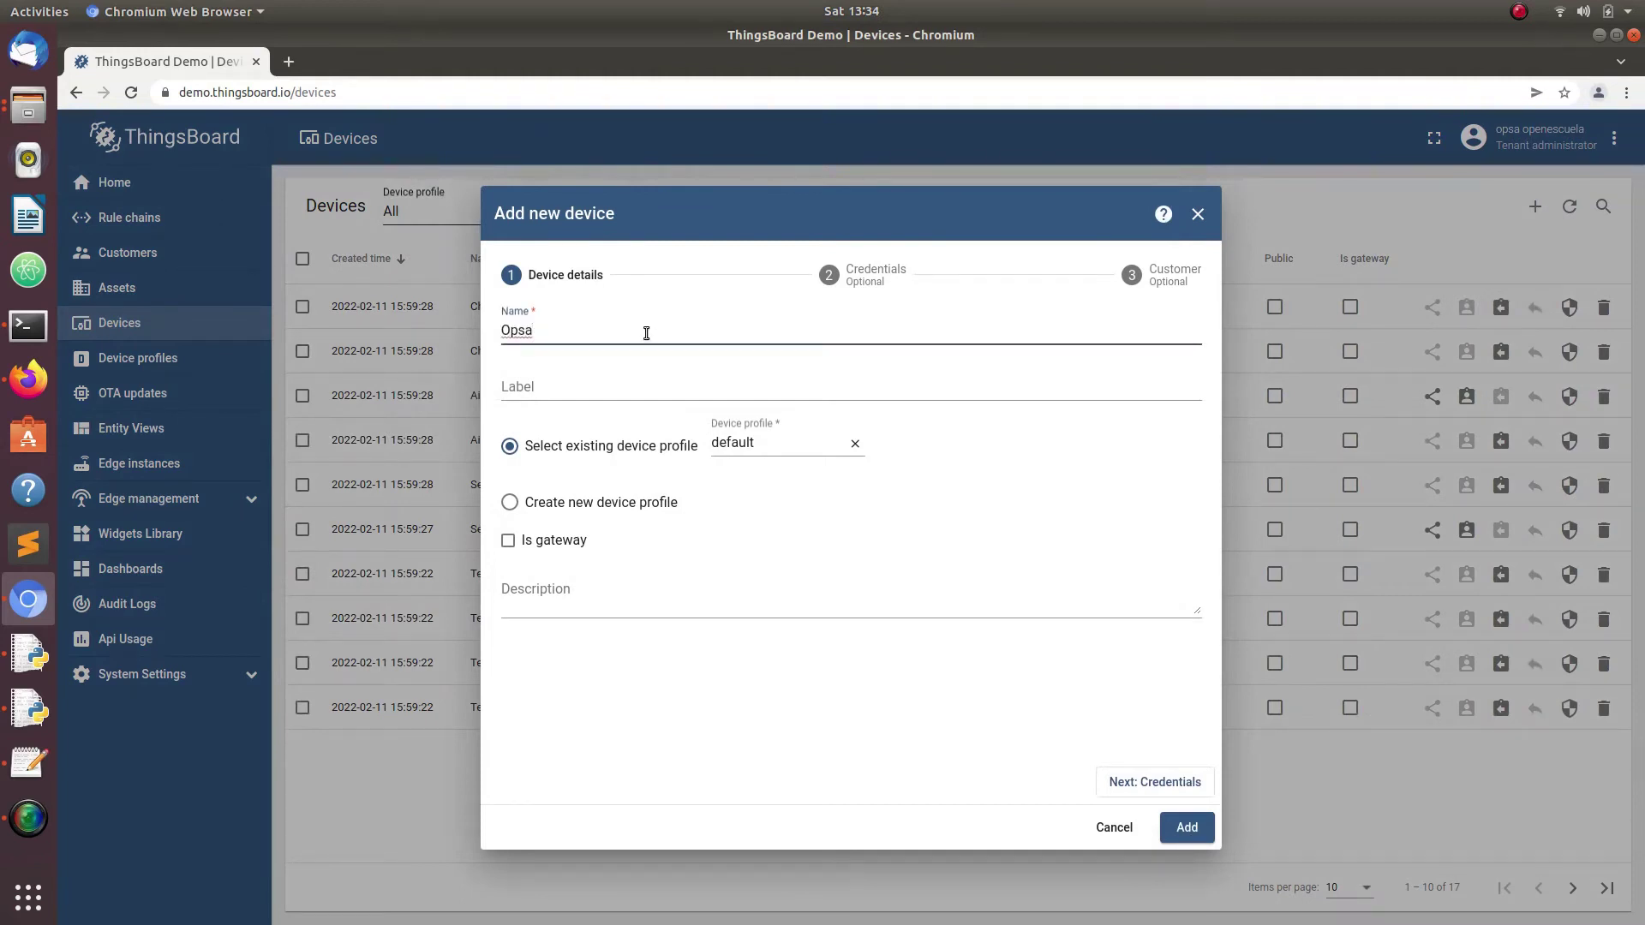
text( Temp)
text(erature 1)
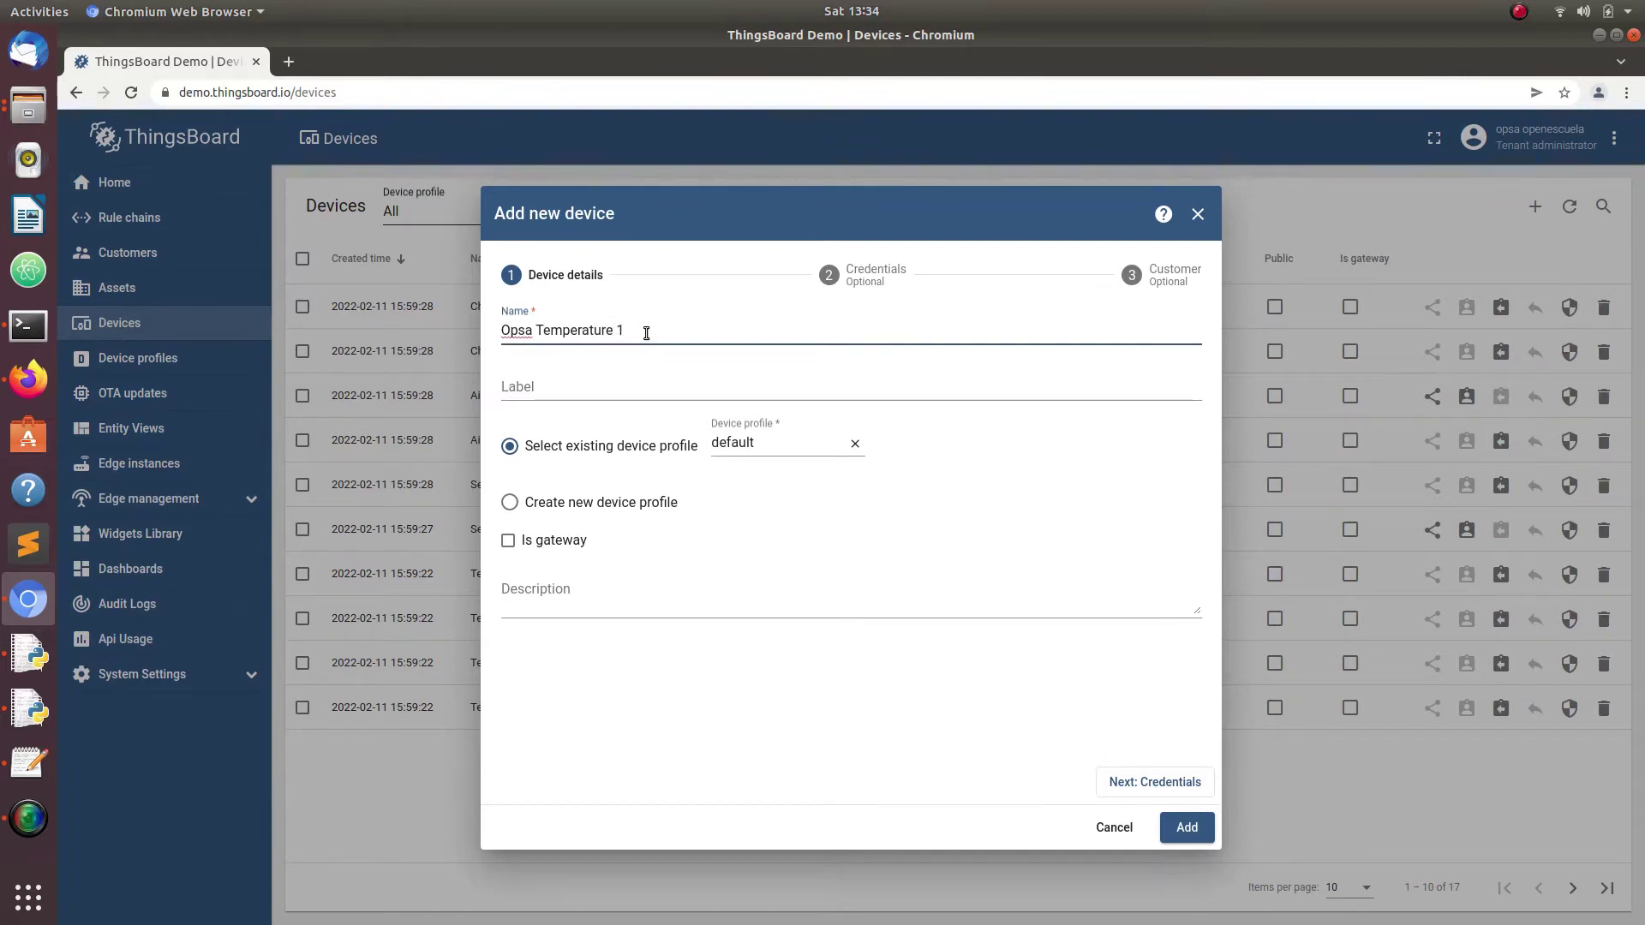
click(784, 451)
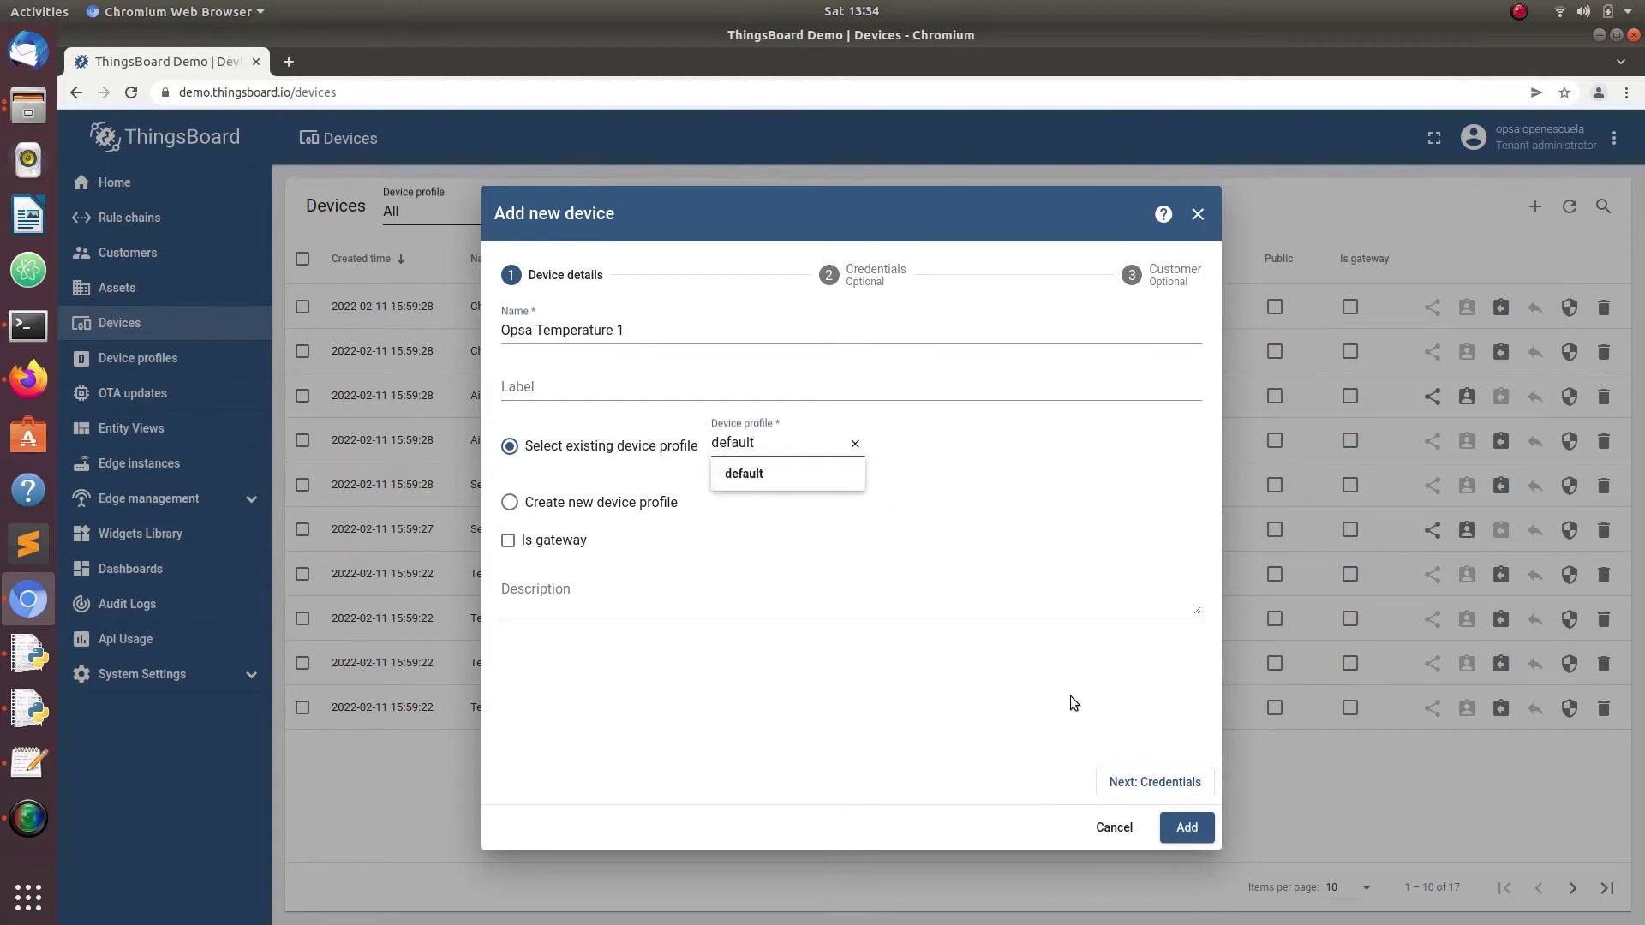
click(1193, 834)
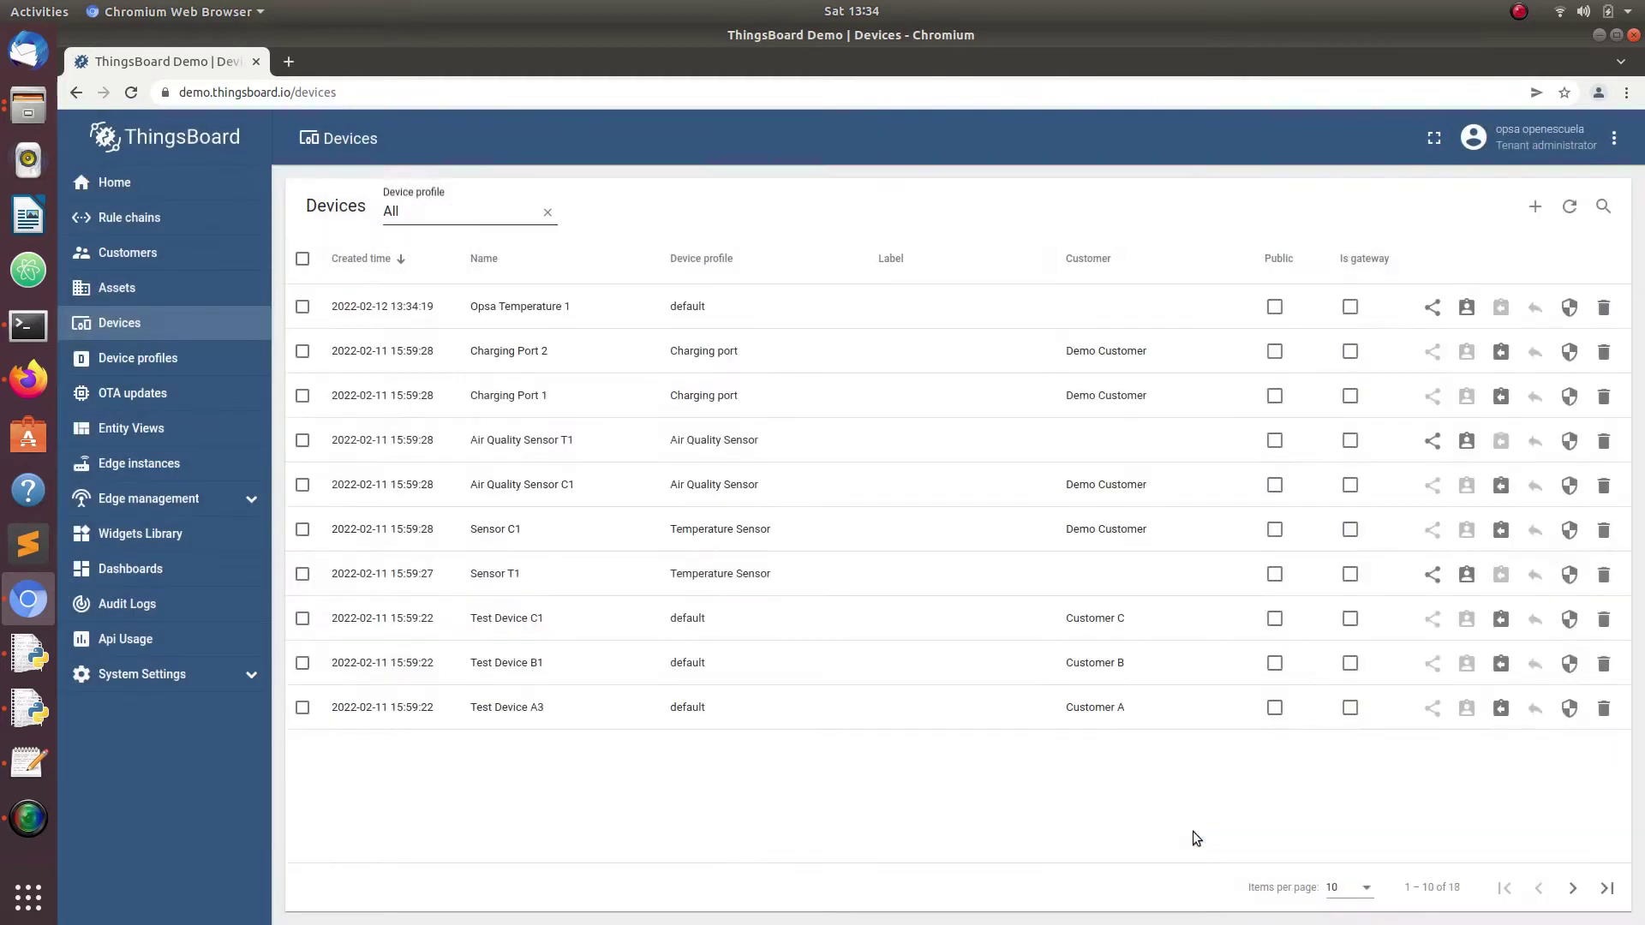
click(550, 305)
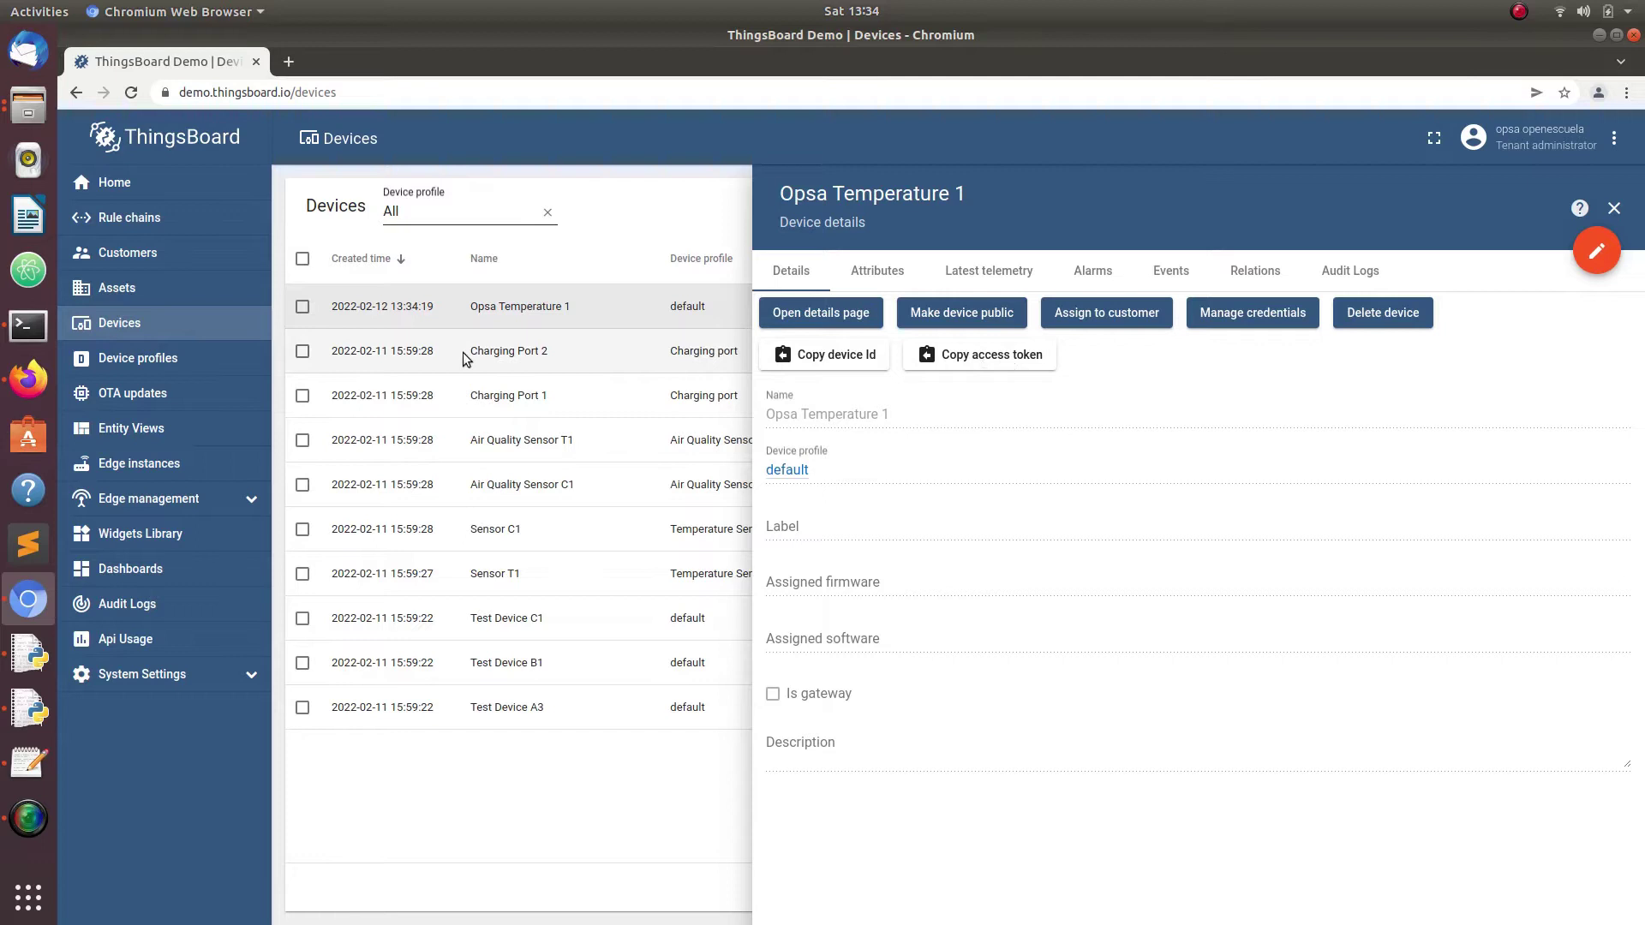
Switch to the Terminal and run sudo apt-get install curl, entering the account password
click(28, 327)
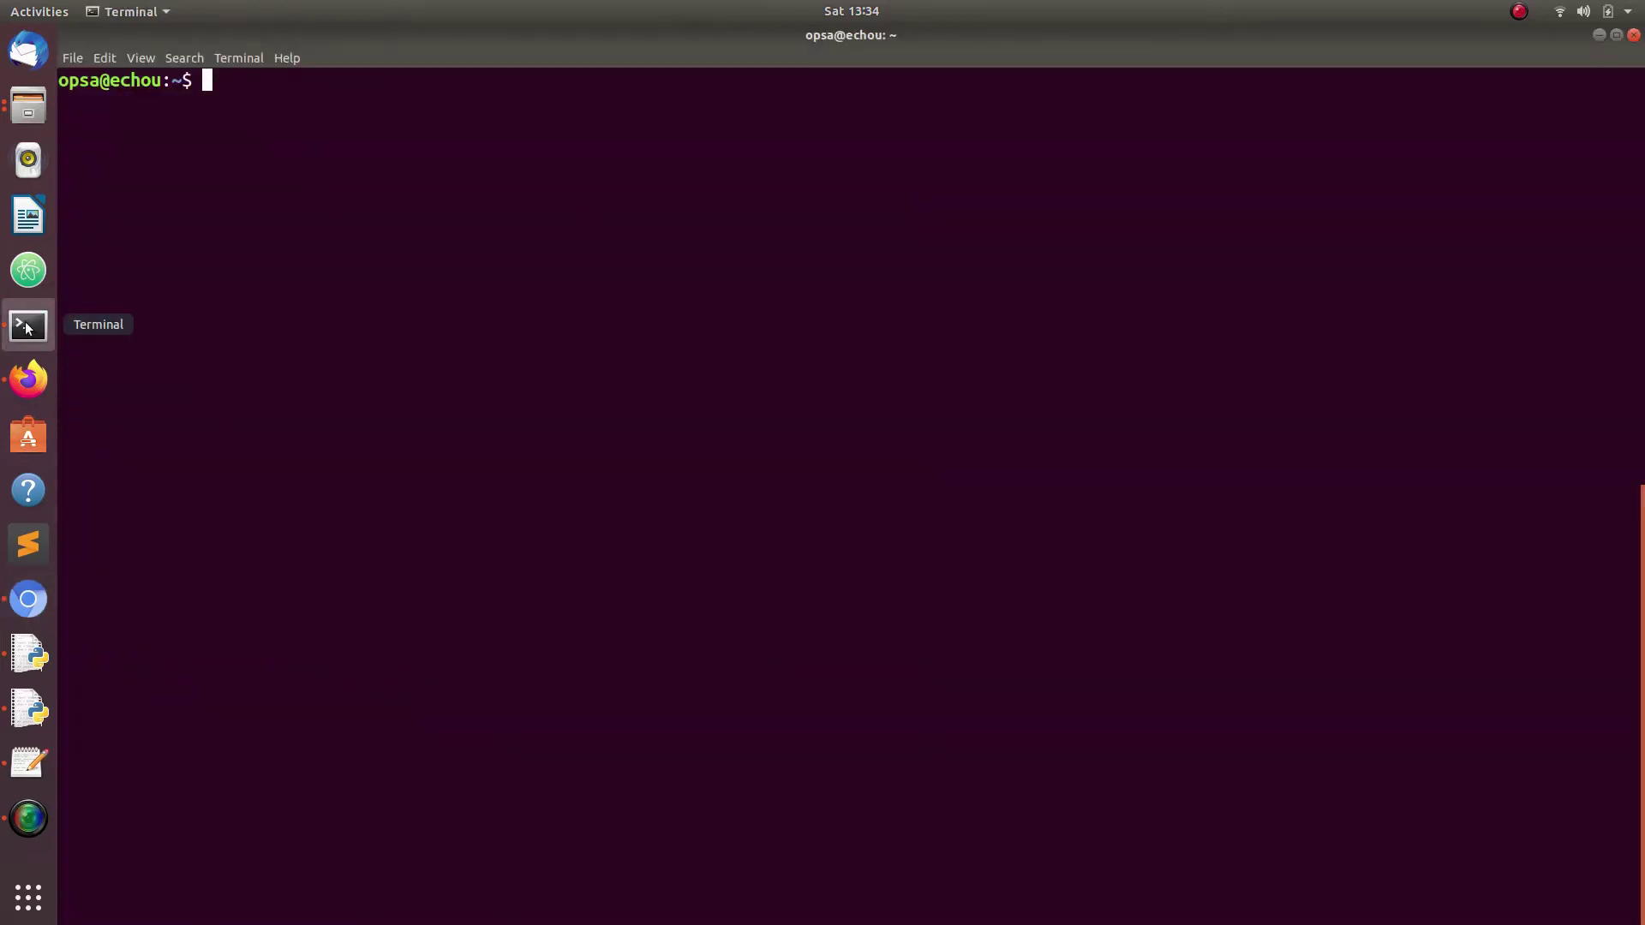
right_click(390, 138)
click(442, 188)
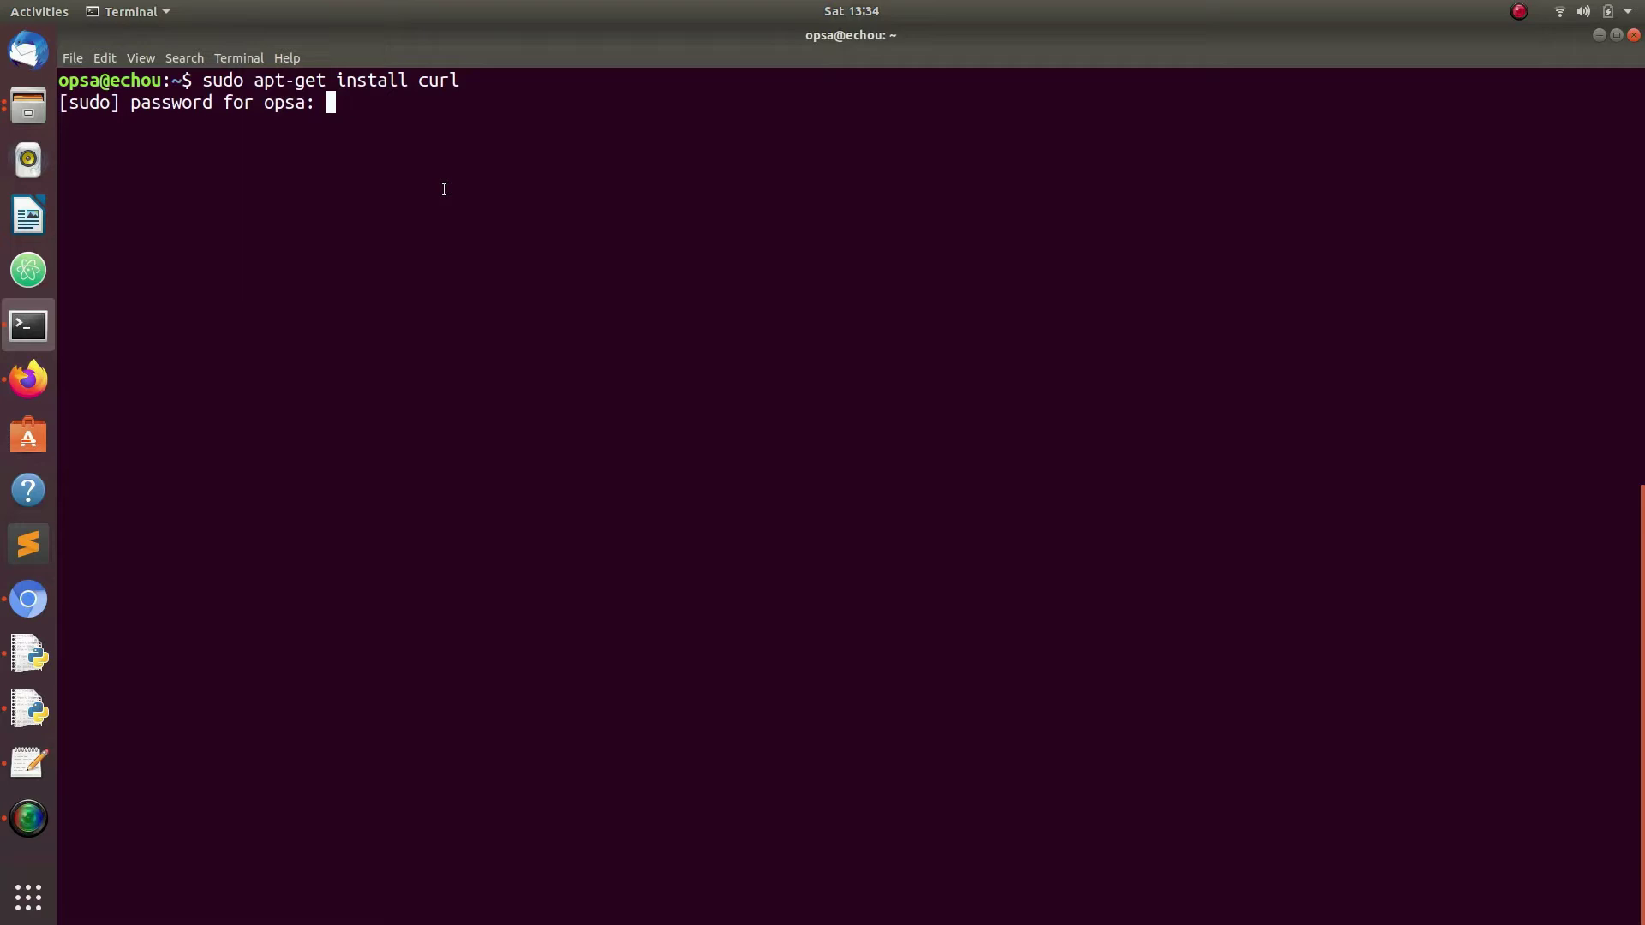
key(Return)
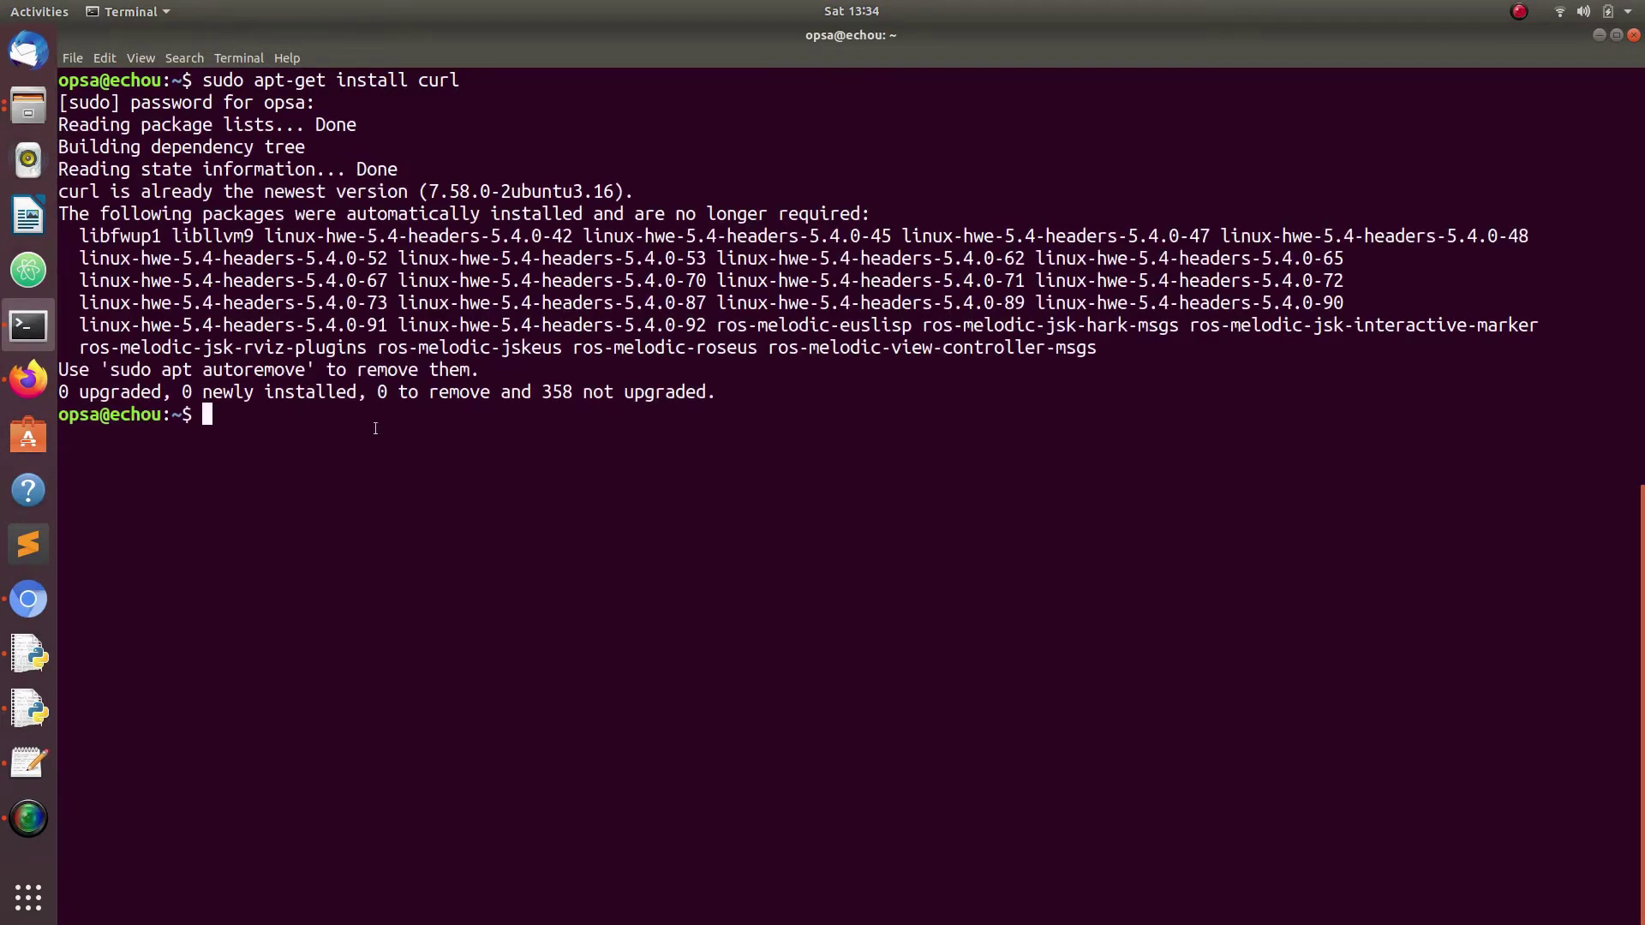
Recall the earlier curl POST telemetry command and set its temperature value to 25
key(Up)
key(Up)
key(Up)
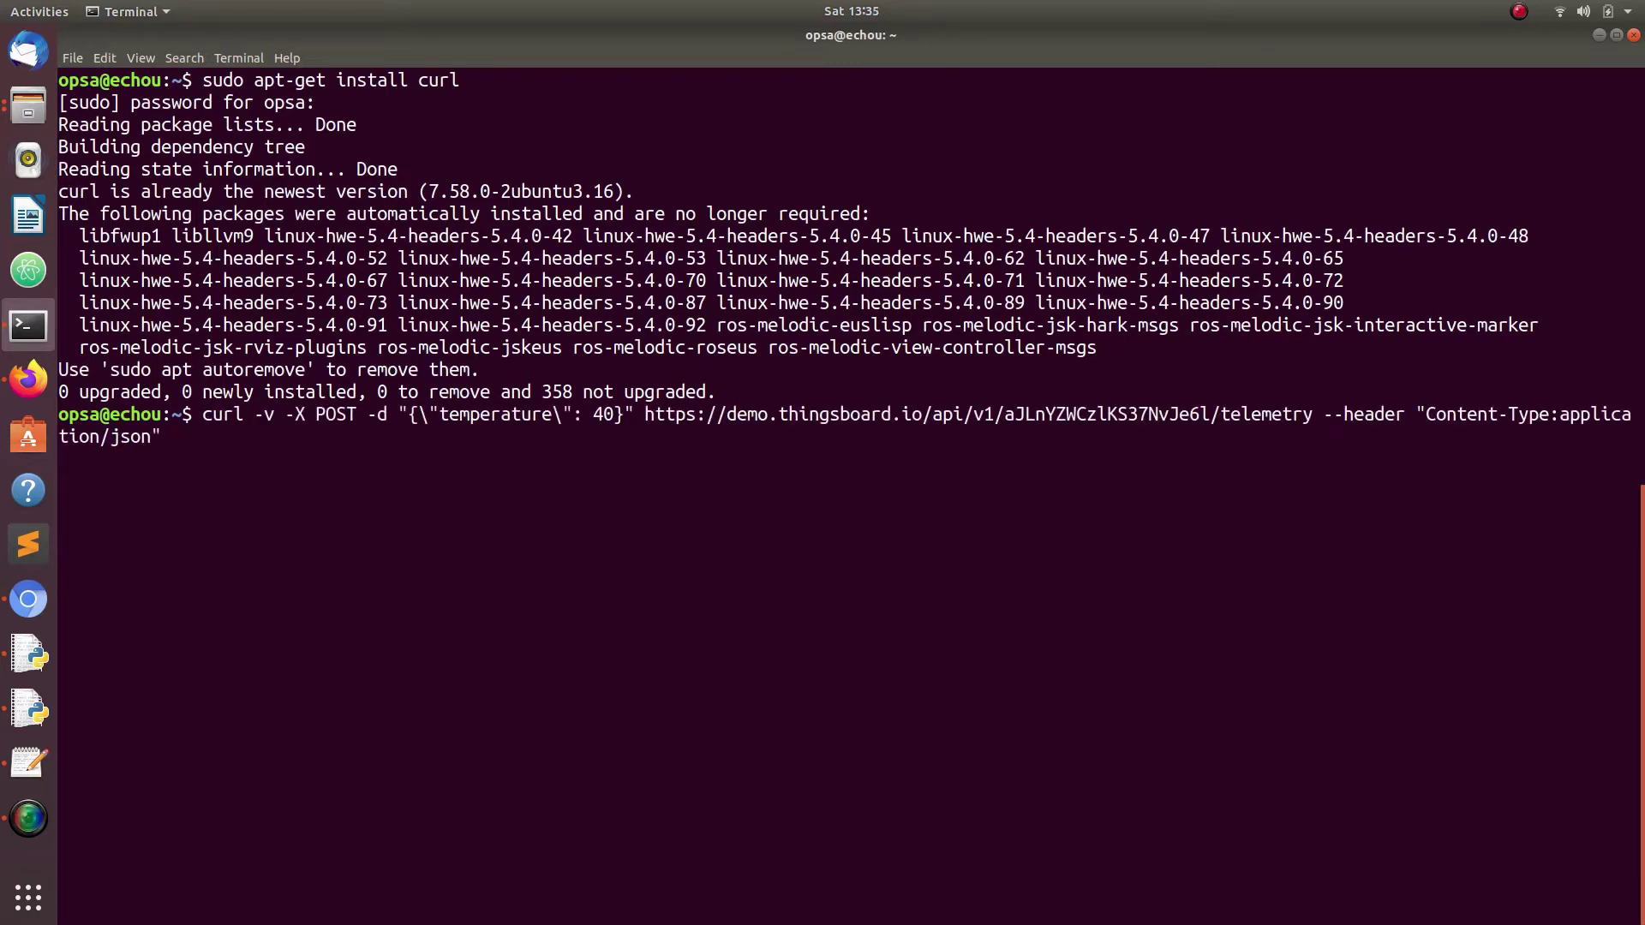
key(Left)
key(Left)
key(Left)
key(Left)
key(Left)
key(Left)
key(Left)
key(Left)
key(Left)
key(Left)
key(Left)
key(Left)
key(Left)
key(Left)
key(Left)
key(Left)
key(Left)
key(Left)
key(Left)
key(Left)
key(Left)
key(Left)
key(Left)
key(Left)
key(Left)
key(Left)
key(Left)
key(Left)
key(Left)
key(Left)
key(Left)
key(Left)
key(Left)
key(Left)
key(Left)
key(Left)
key(Left)
key(Left)
key(Left)
key(Left)
key(Left)
key(Left)
key(Left)
key(Left)
key(Left)
key(Left)
key(Left)
key(Left)
key(Left)
key(Left)
key(Left)
key(Left)
key(Left)
key(Left)
key(Left)
key(Left)
key(Left)
key(Left)
key(Left)
key(Left)
key(Right)
key(Right)
key(Right)
key(Right)
key(Right)
key(Right)
key(Right)
key(Right)
key(Right)
key(Right)
key(Right)
key(Right)
key(Right)
key(Right)
key(Right)
key(Right)
key(Right)
key(Right)
key(Right)
key(Right)
key(Right)
key(Right)
key(Right)
key(Right)
key(Right)
key(Right)
key(Left)
key(BackSpace)
key(BackSpace)
text(25)
Highlight the demo.thingsboard.io host and the access token in the curl command's URL
key(Right)
key(Right)
key(Right)
key(Right)
key(Right)
key(Right)
key(Right)
key(Right)
key(Right)
key(Right)
key(Right)
key(Right)
key(Right)
key(Right)
key(Right)
key(Right)
key(Right)
key(Right)
key(Right)
key(Right)
drag(909, 416, 740, 420)
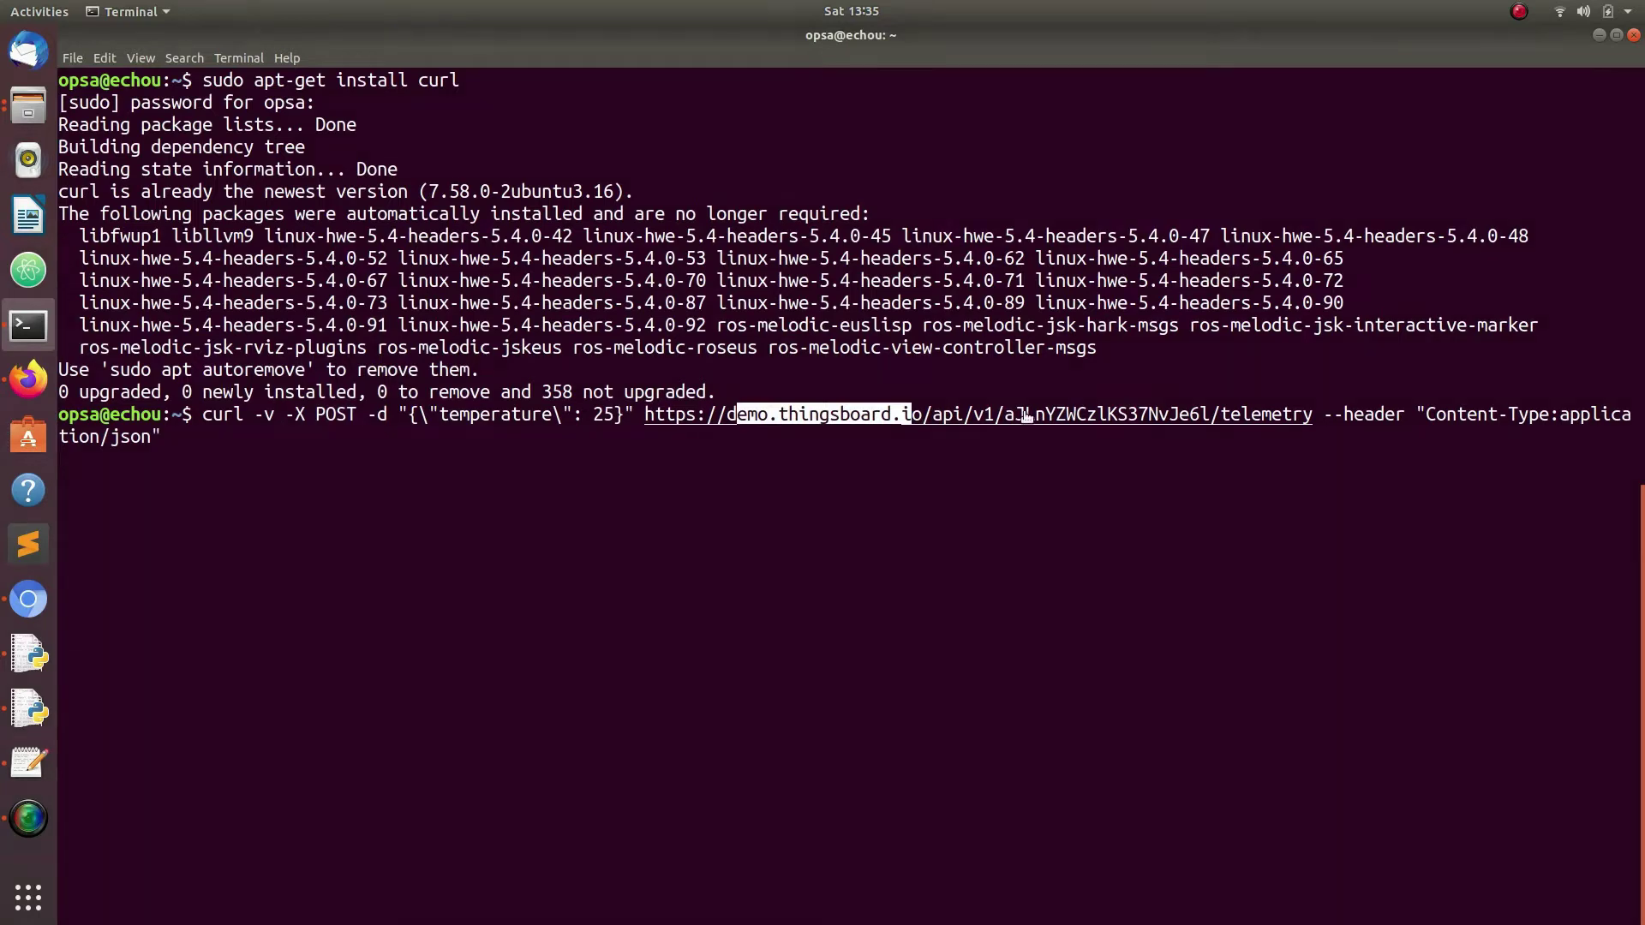
click(1209, 415)
drag(1208, 415, 1012, 421)
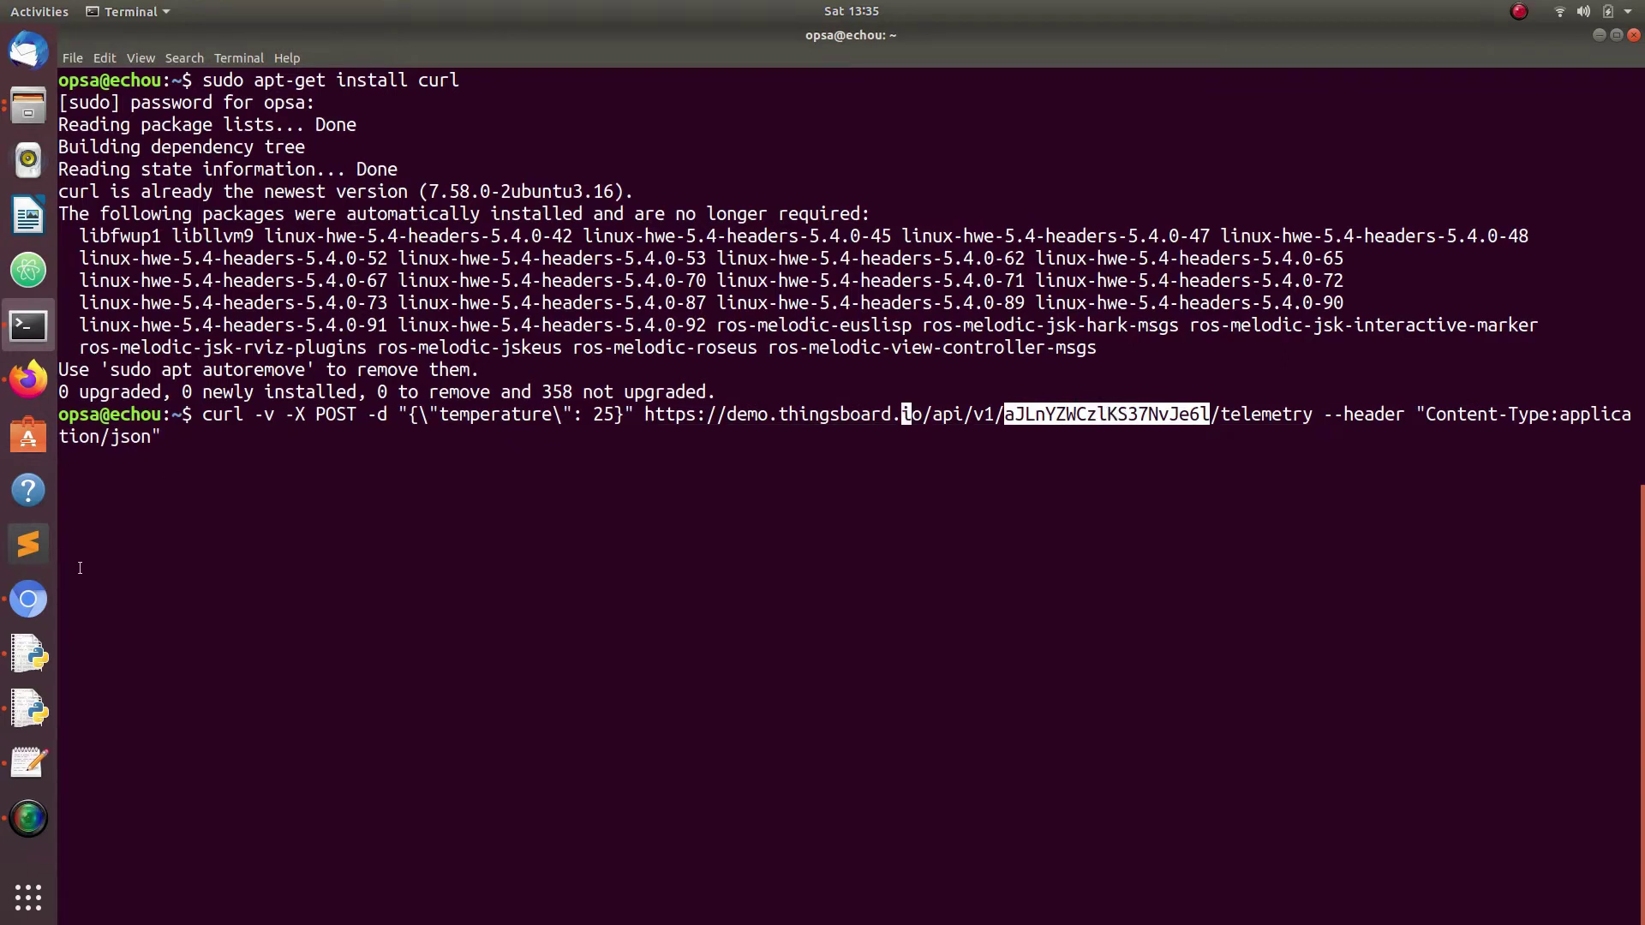
Switch to Chromium, copy the access token of the Opsa Temperature 1 device, and return to the Terminal
click(29, 599)
click(975, 360)
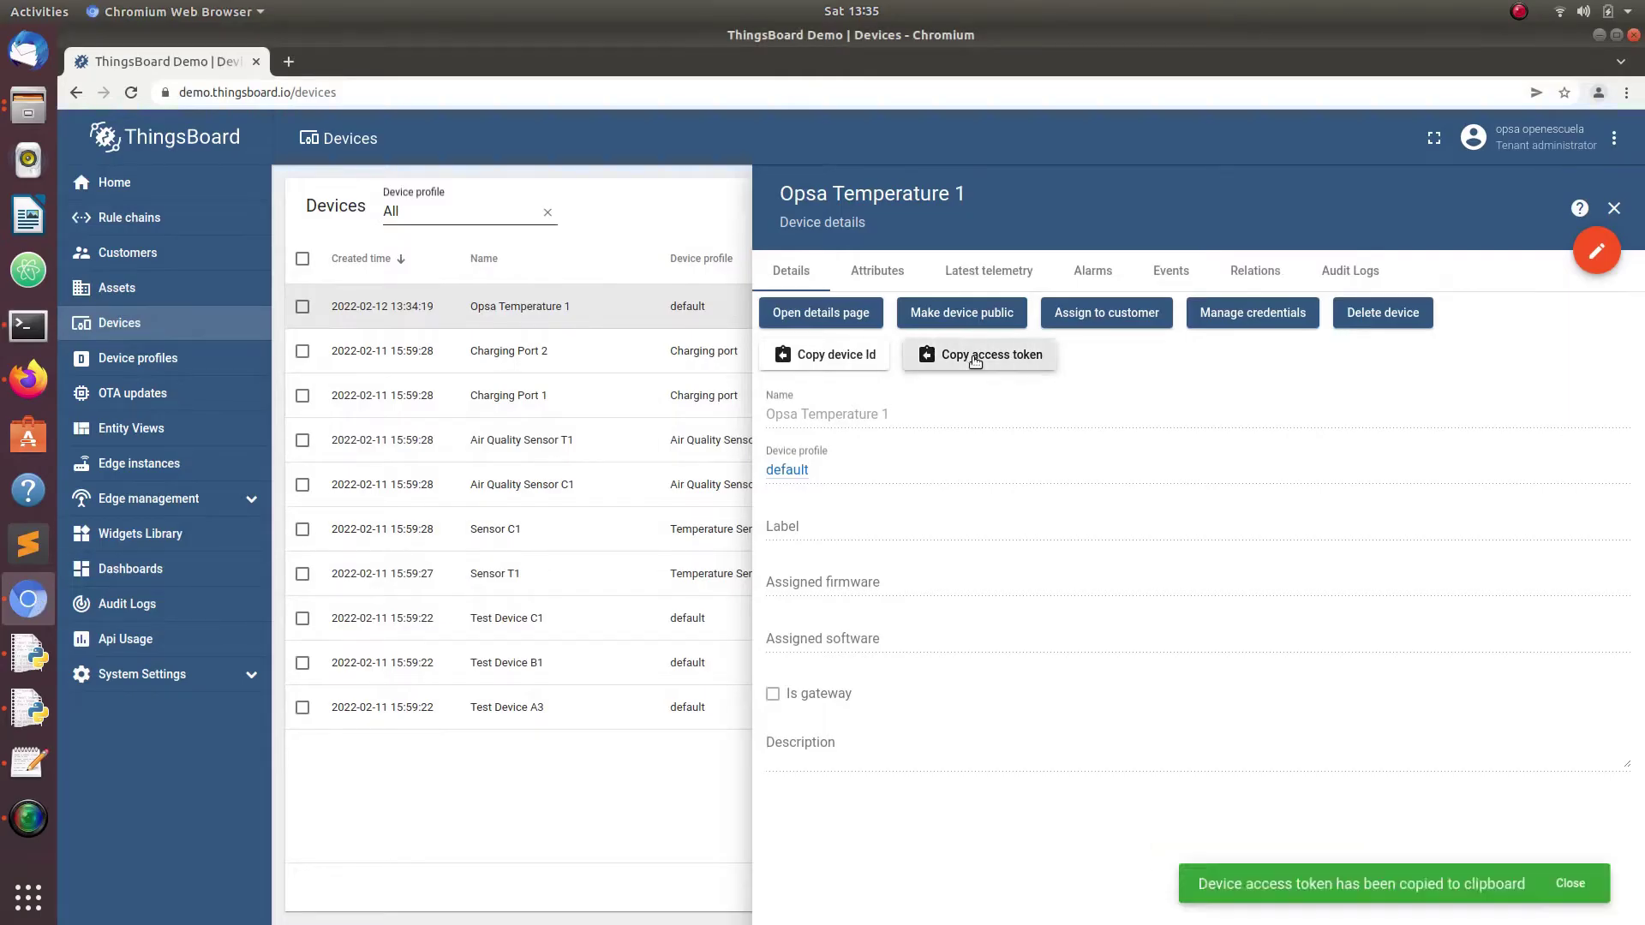
click(1597, 35)
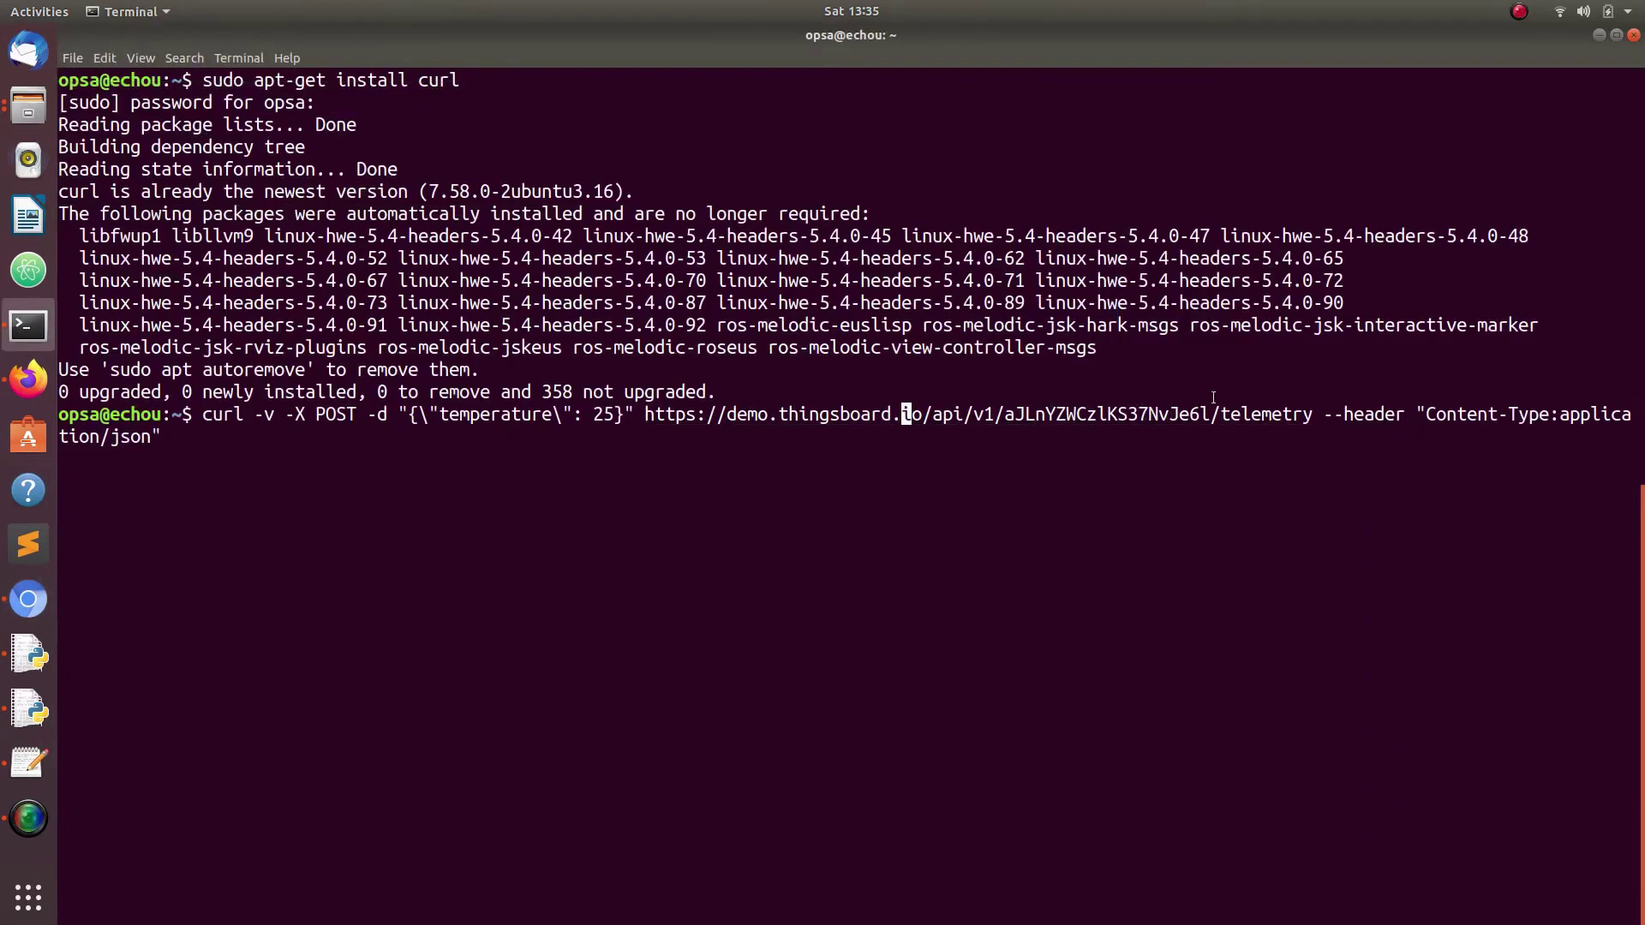
Replace the access token in the curl command's URL with the copied device token and run the command
key(Right)
key(Right)
key(Right)
key(Right)
key(Right)
key(Right)
key(Right)
key(Right)
key(Right)
key(Right)
key(Right)
key(Right)
key(Right)
key(Right)
key(Right)
key(Right)
key(Right)
key(Right)
key(Right)
key(Right)
key(Right)
key(Right)
key(BackSpace)
key(BackSpace)
key(BackSpace)
key(BackSpace)
key(BackSpace)
key(BackSpace)
key(BackSpace)
key(BackSpace)
key(BackSpace)
key(BackSpace)
key(BackSpace)
key(BackSpace)
key(BackSpace)
key(BackSpace)
key(BackSpace)
key(BackSpace)
key(BackSpace)
key(BackSpace)
key(BackSpace)
key(BackSpace)
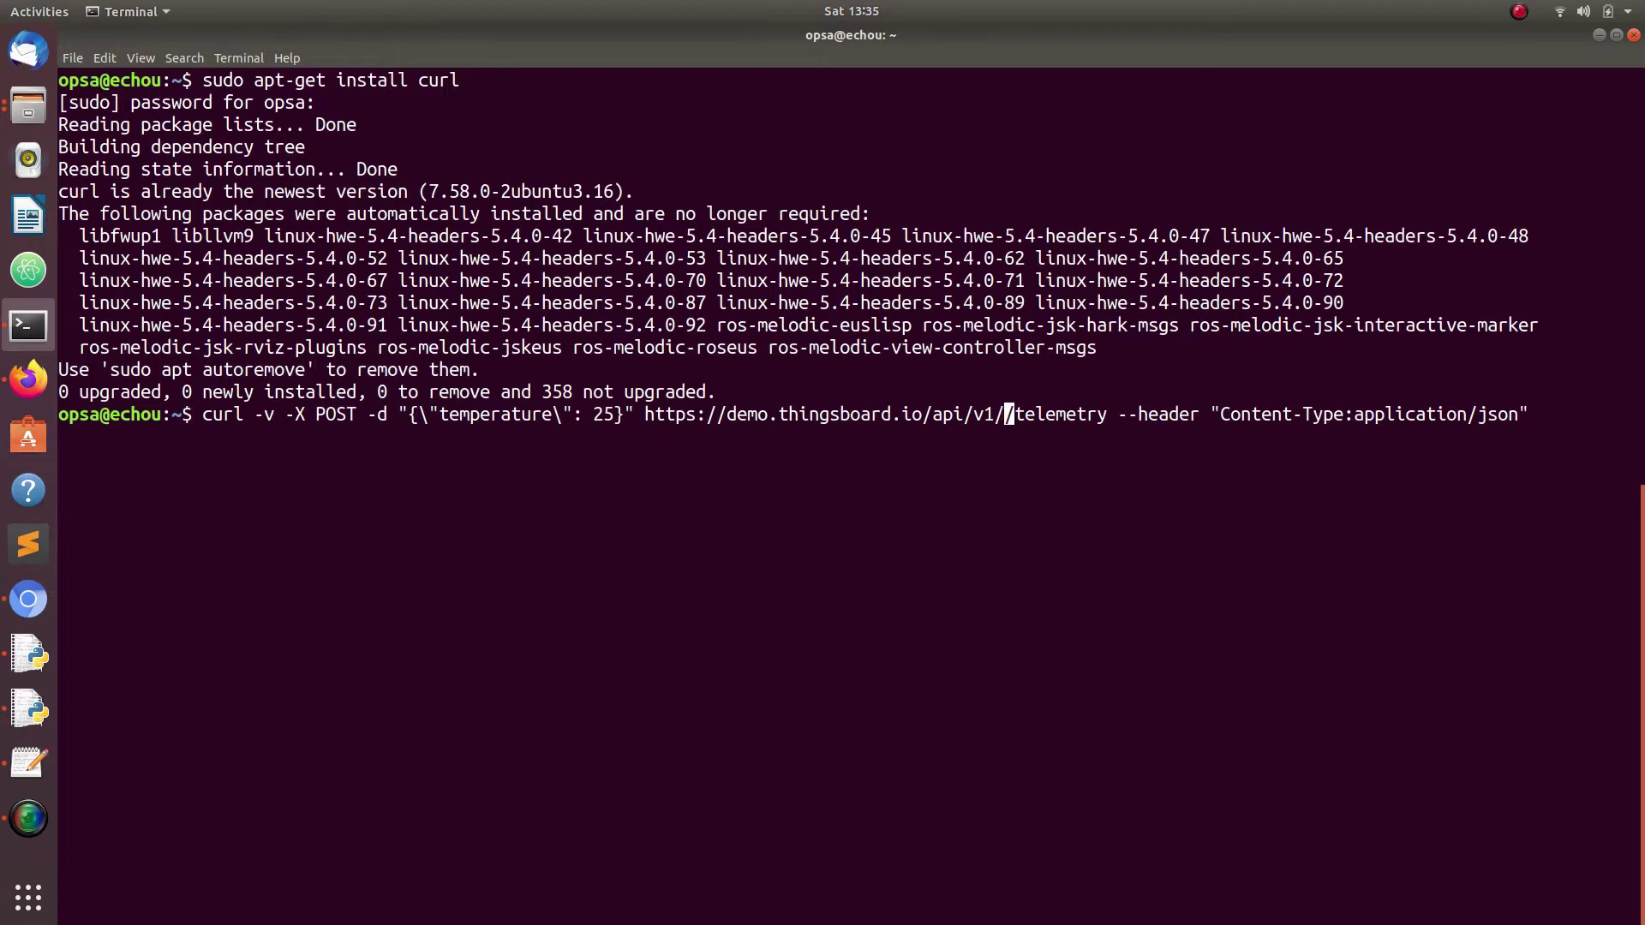
right_click(1009, 415)
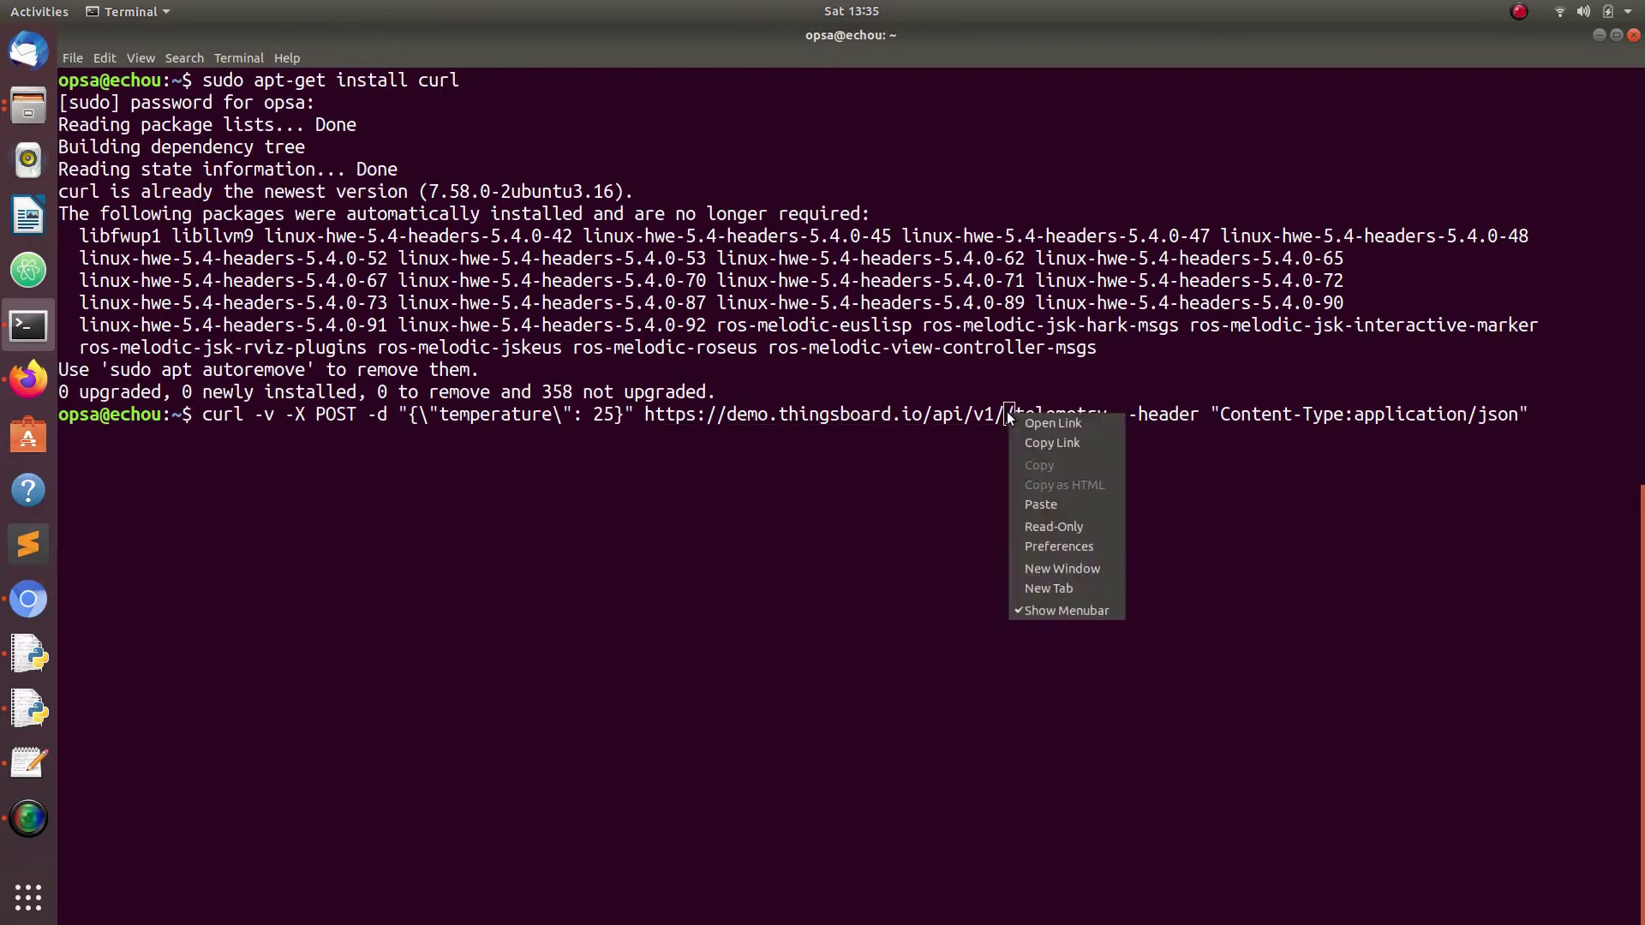
click(1062, 504)
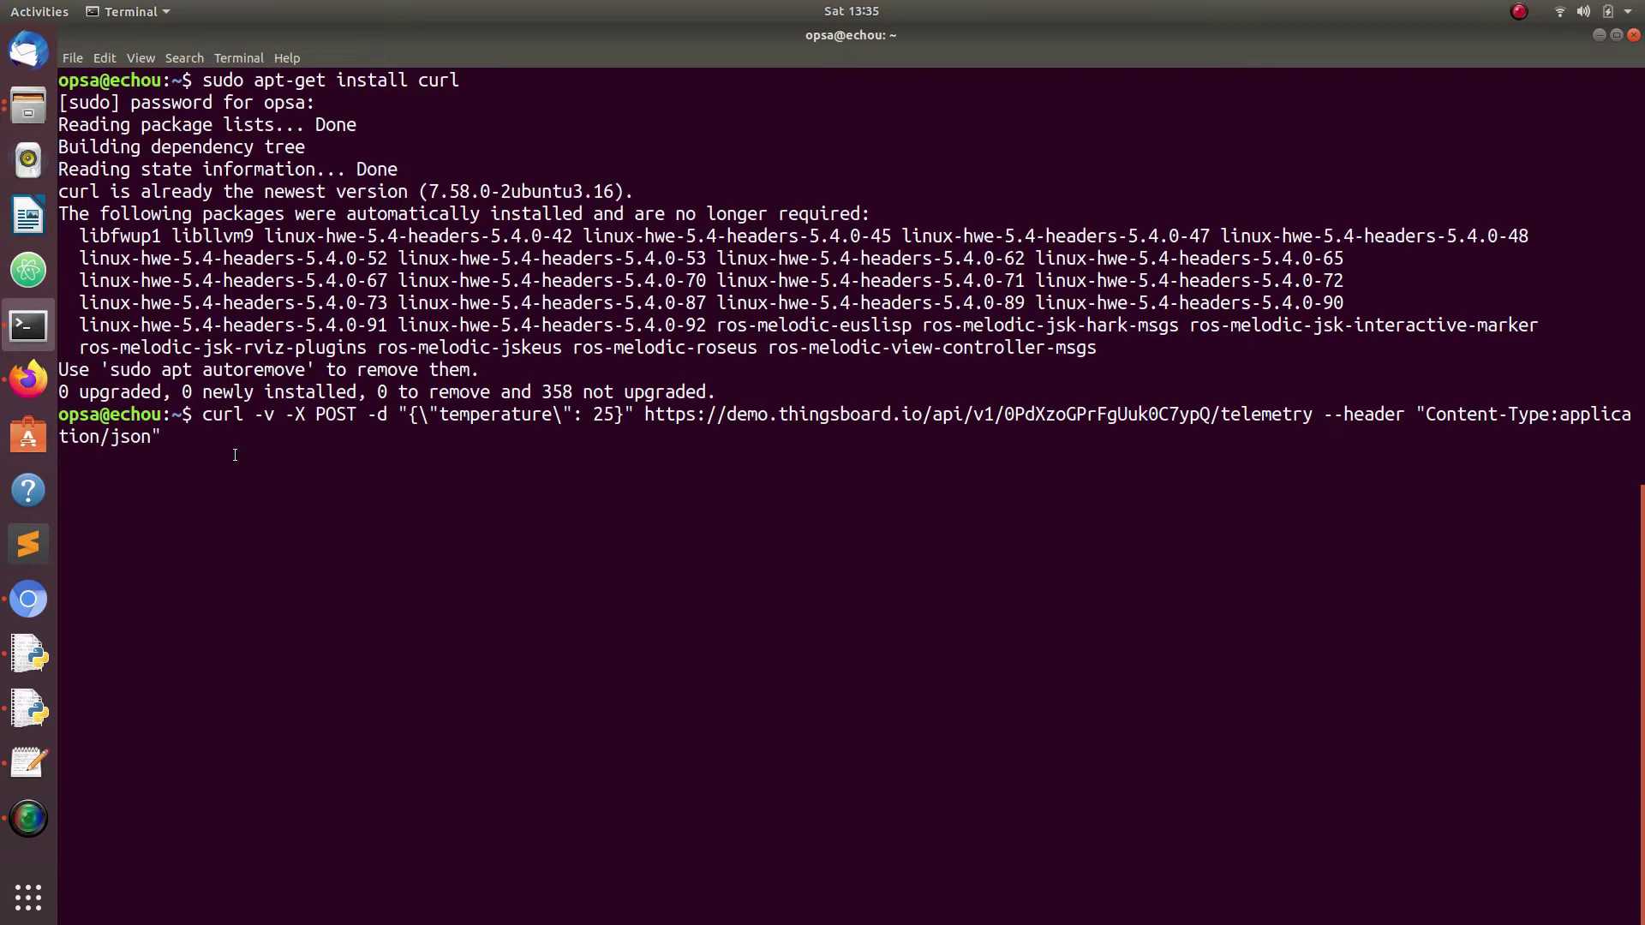
key(Return)
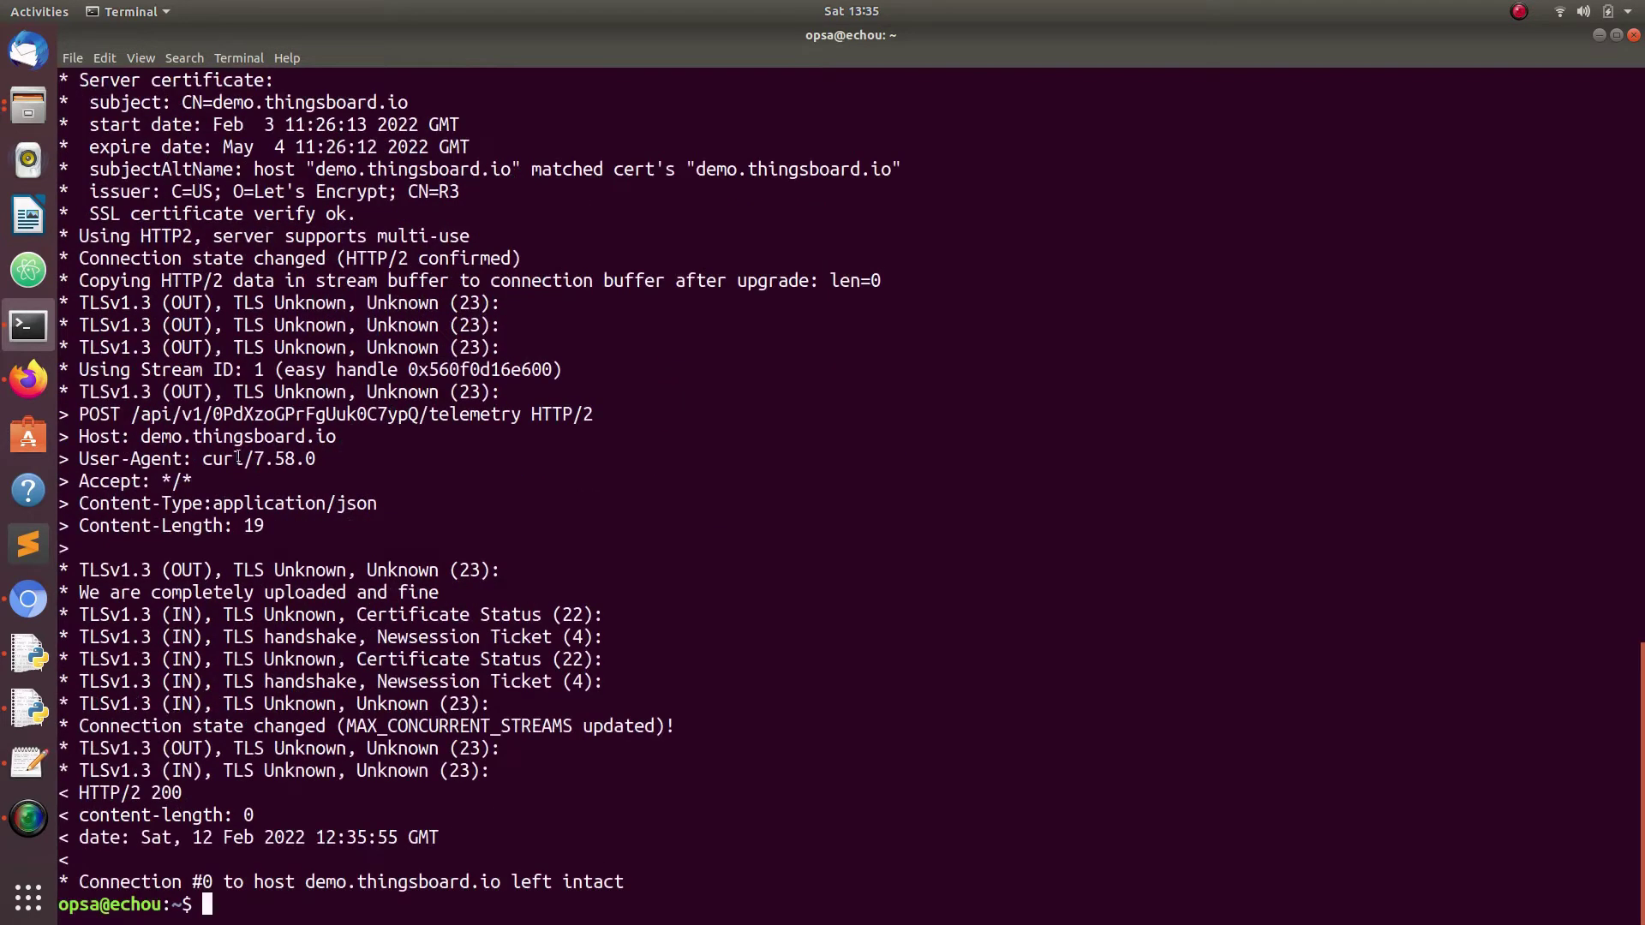
Switch to Chromium, check the latest telemetry of the Opsa Temperature 1 device, and return to the Terminal
click(28, 599)
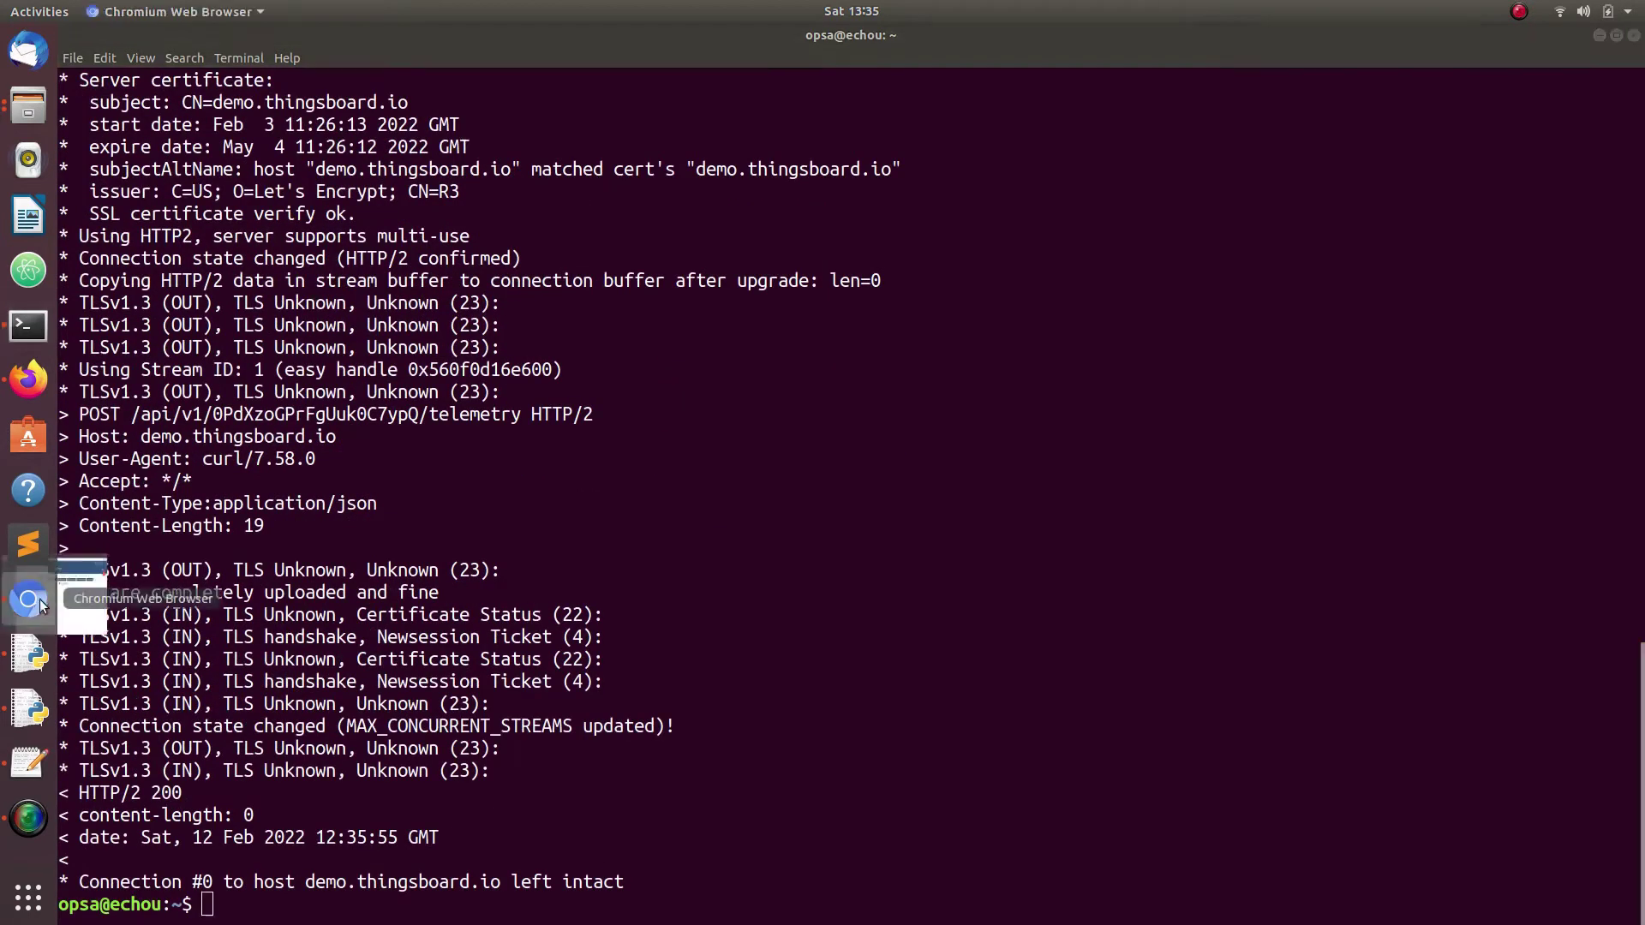
click(1009, 274)
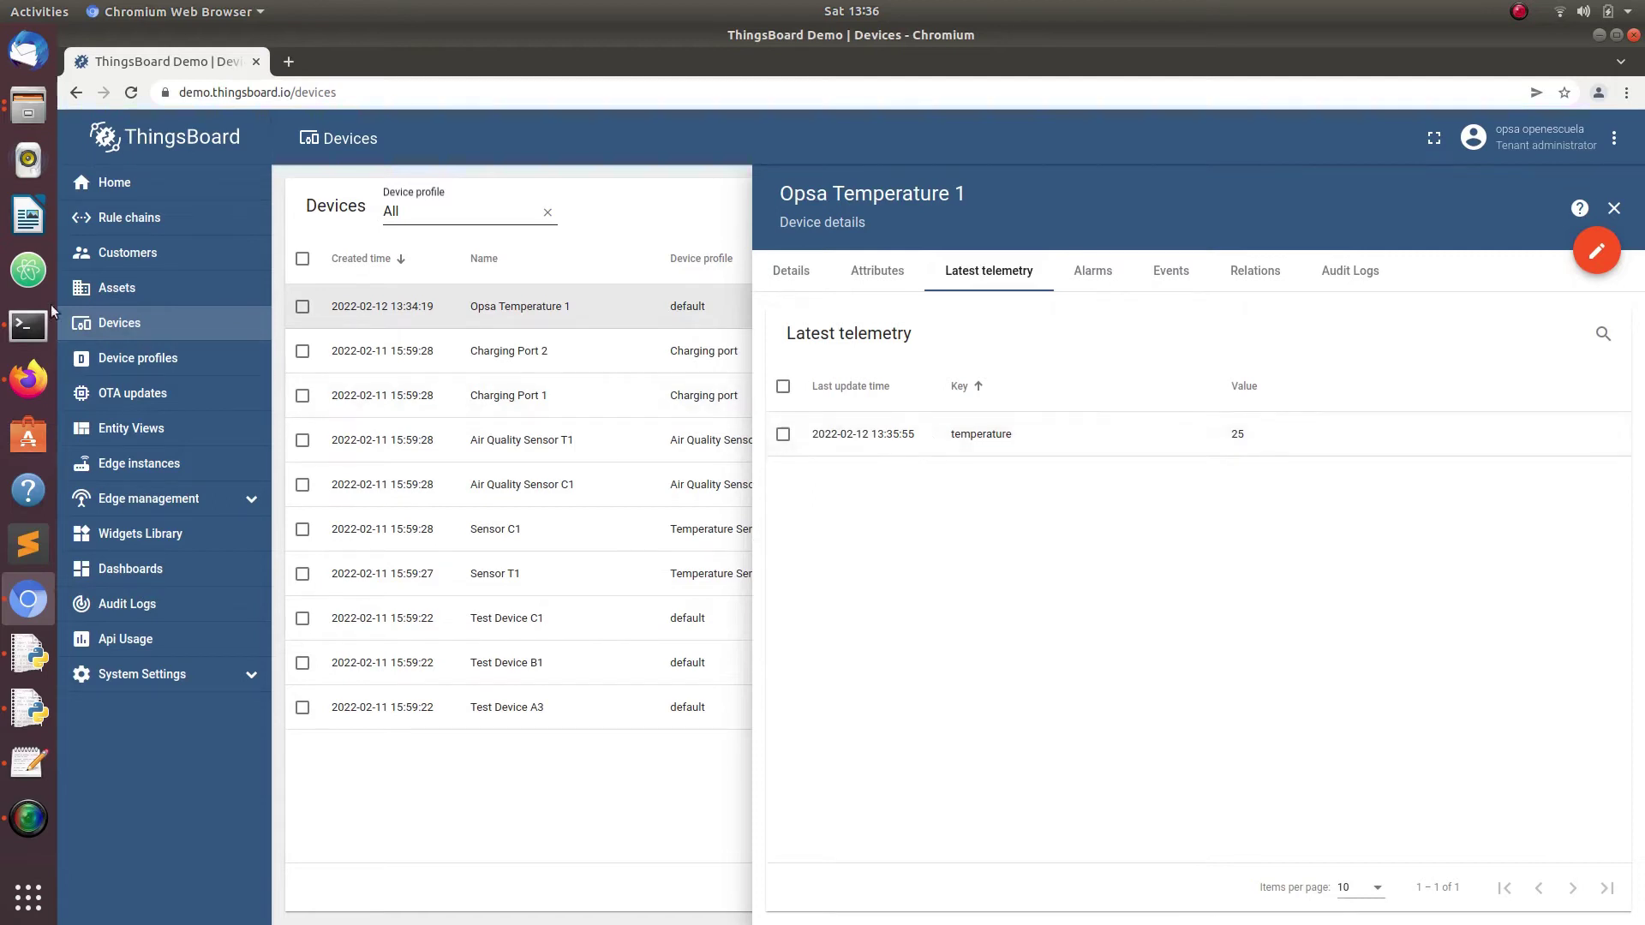
click(29, 325)
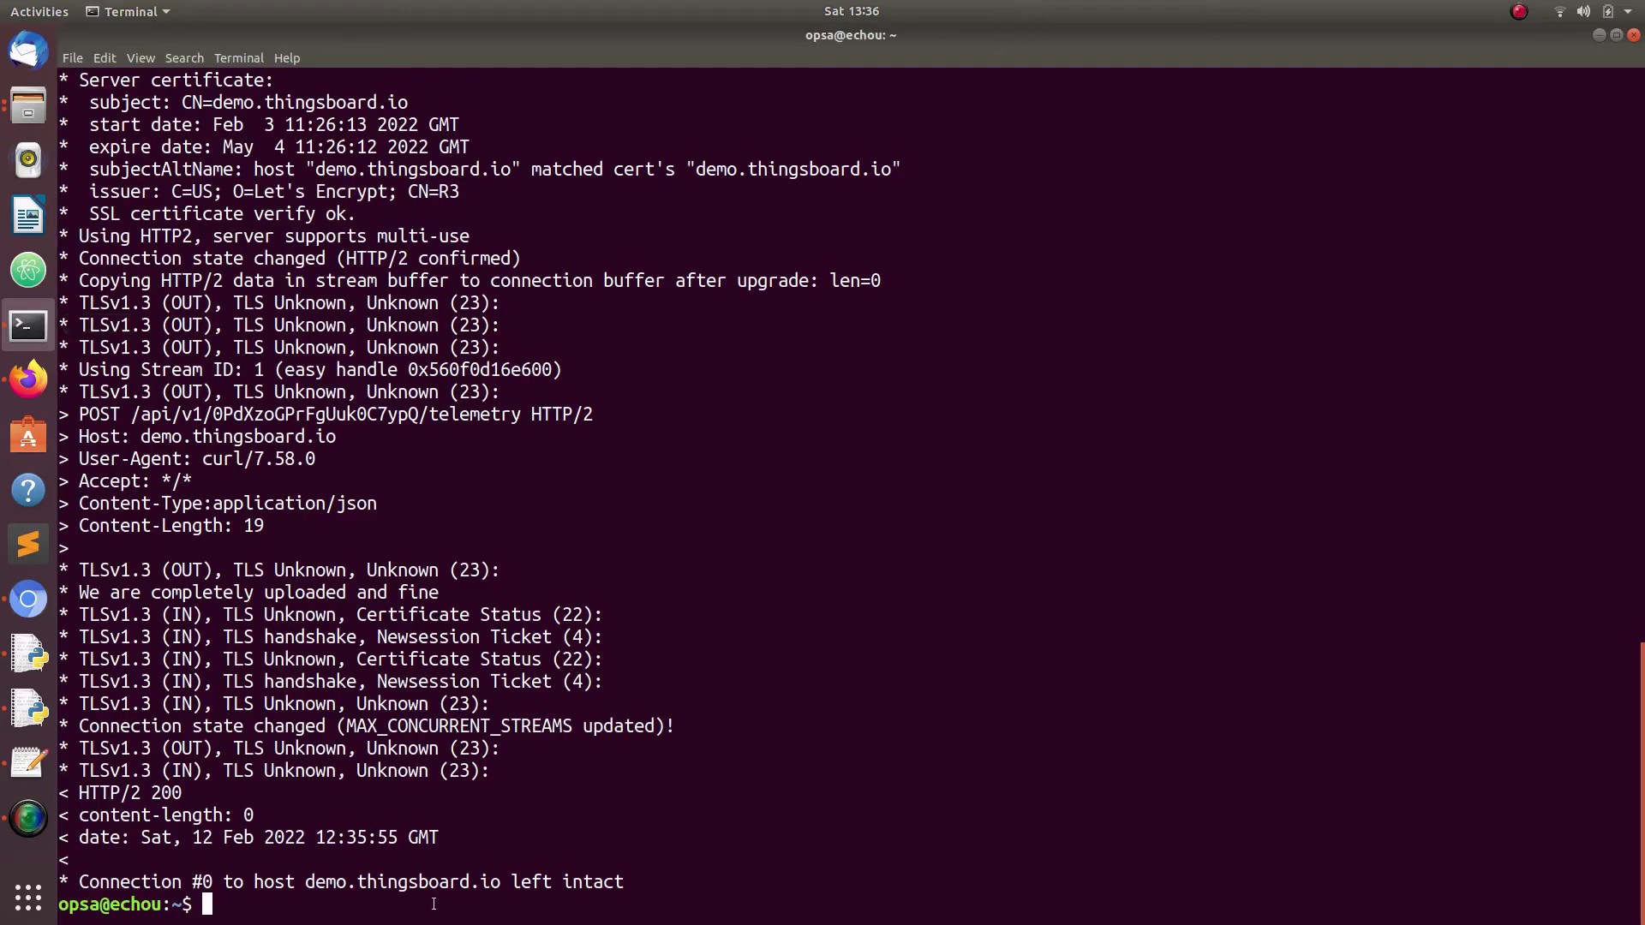
Clear the terminal, recall the curl POST command, and send it with the temperature value set to 22
text(clear)
key(Return)
key(Up)
key(Up)
key(Left)
key(Left)
key(Left)
key(Left)
key(Left)
key(Left)
key(Left)
key(Left)
key(Left)
key(Left)
key(Left)
key(Left)
key(Left)
key(Left)
key(Left)
key(Left)
key(Left)
key(Left)
key(Left)
key(Left)
key(Left)
key(Left)
key(Left)
key(Left)
key(Left)
key(Left)
key(Left)
key(Left)
key(Left)
key(Left)
key(Left)
key(Left)
key(Left)
key(Left)
key(Left)
key(Left)
key(Left)
key(Left)
key(Left)
key(Left)
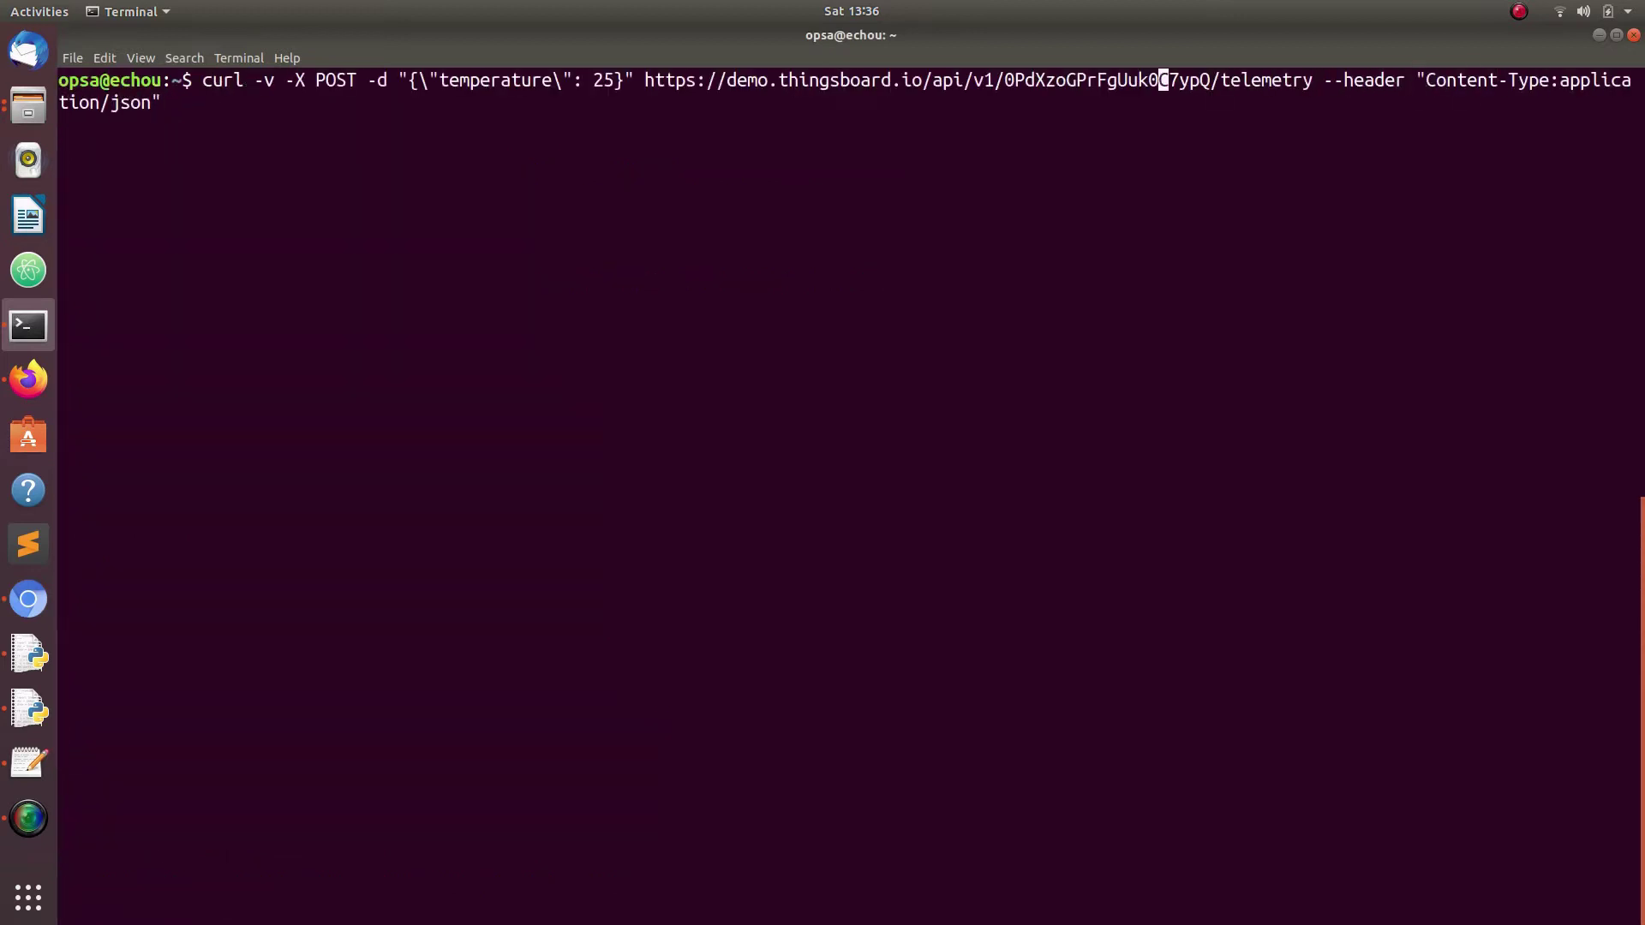
key(Left)
key(Left)
key(Left)
key(Left)
key(Left)
key(Left)
key(Left)
key(Left)
key(Left)
key(Left)
key(Left)
key(Left)
key(Left)
key(Left)
key(Left)
key(Left)
key(Left)
key(Left)
key(Left)
key(Left)
key(BackSpace)
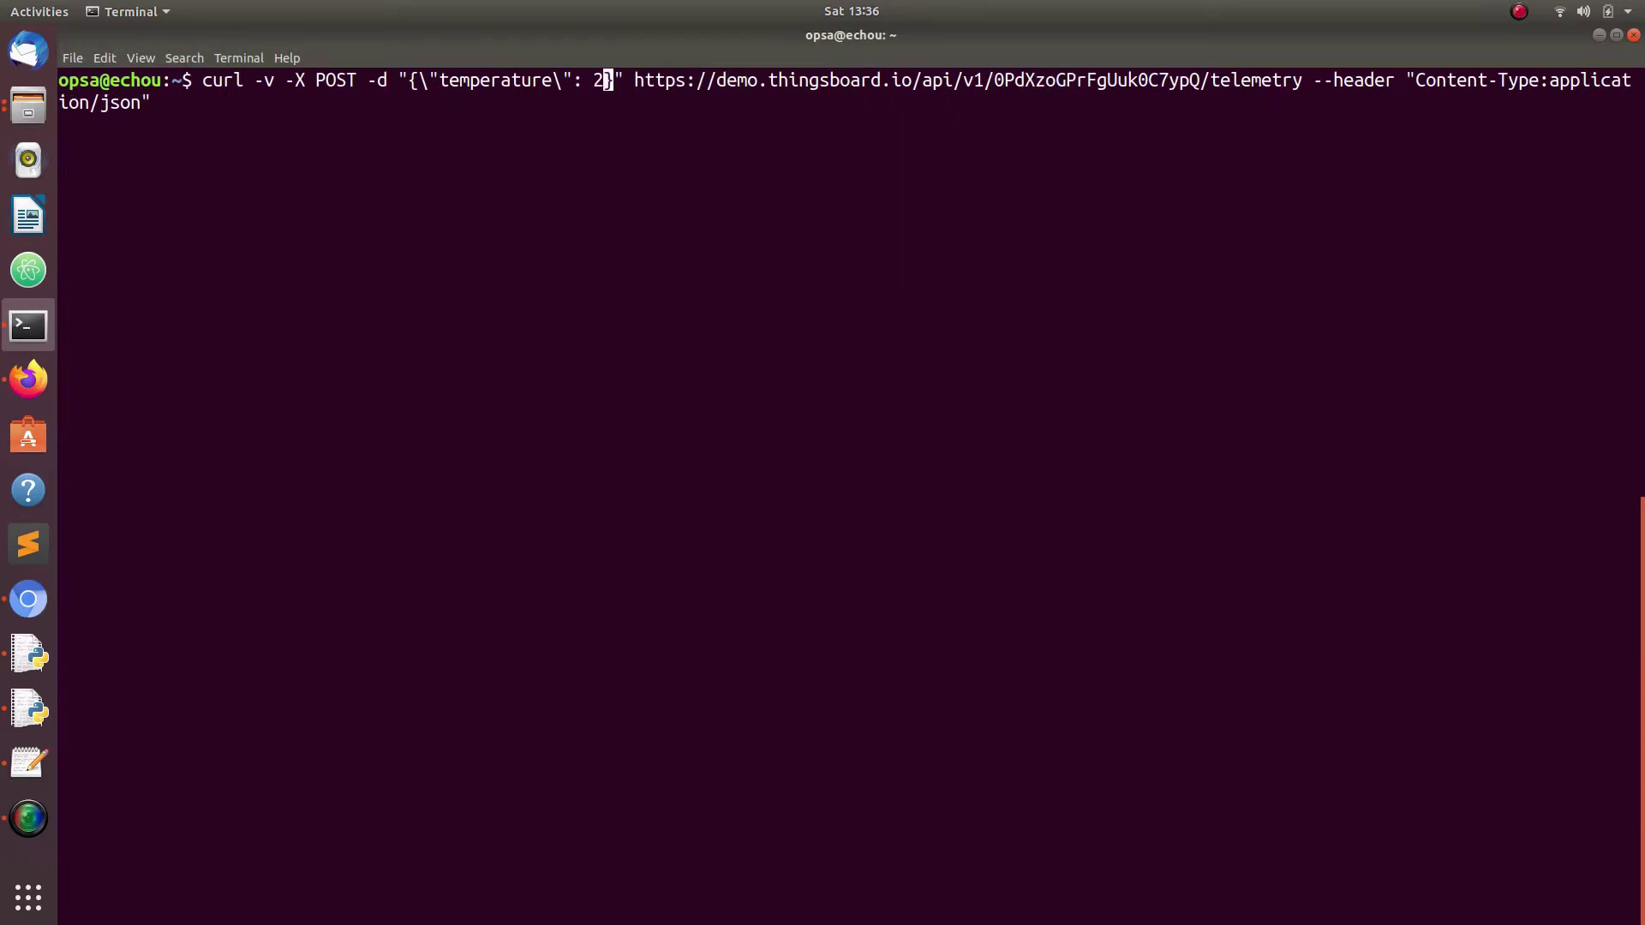
text(2)
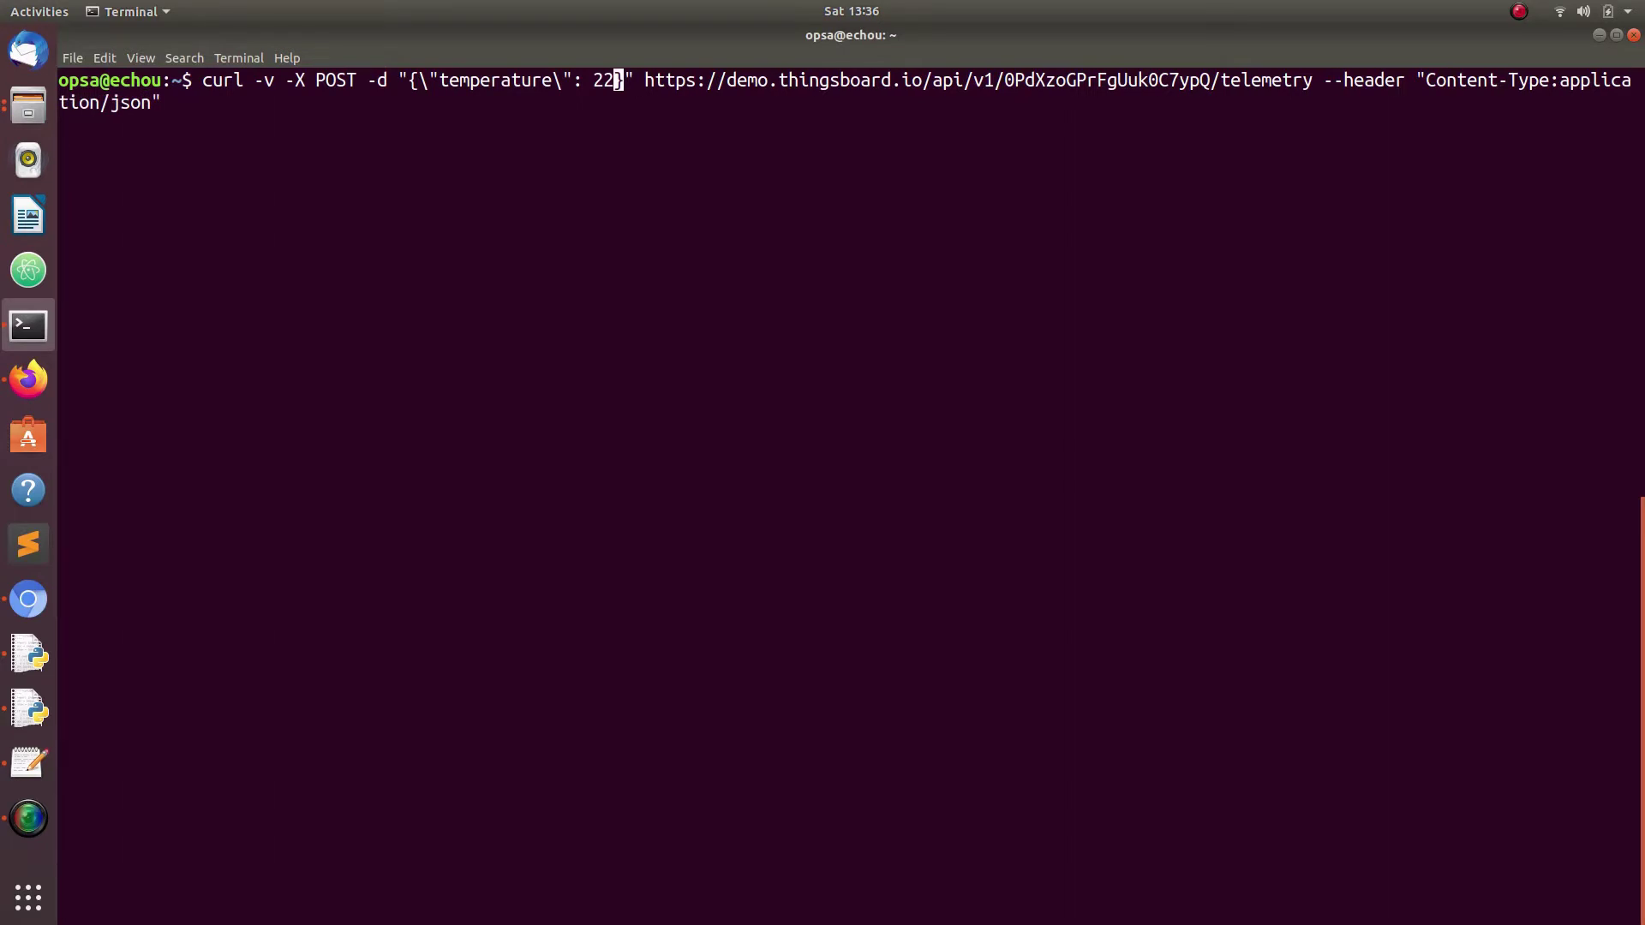
key(Return)
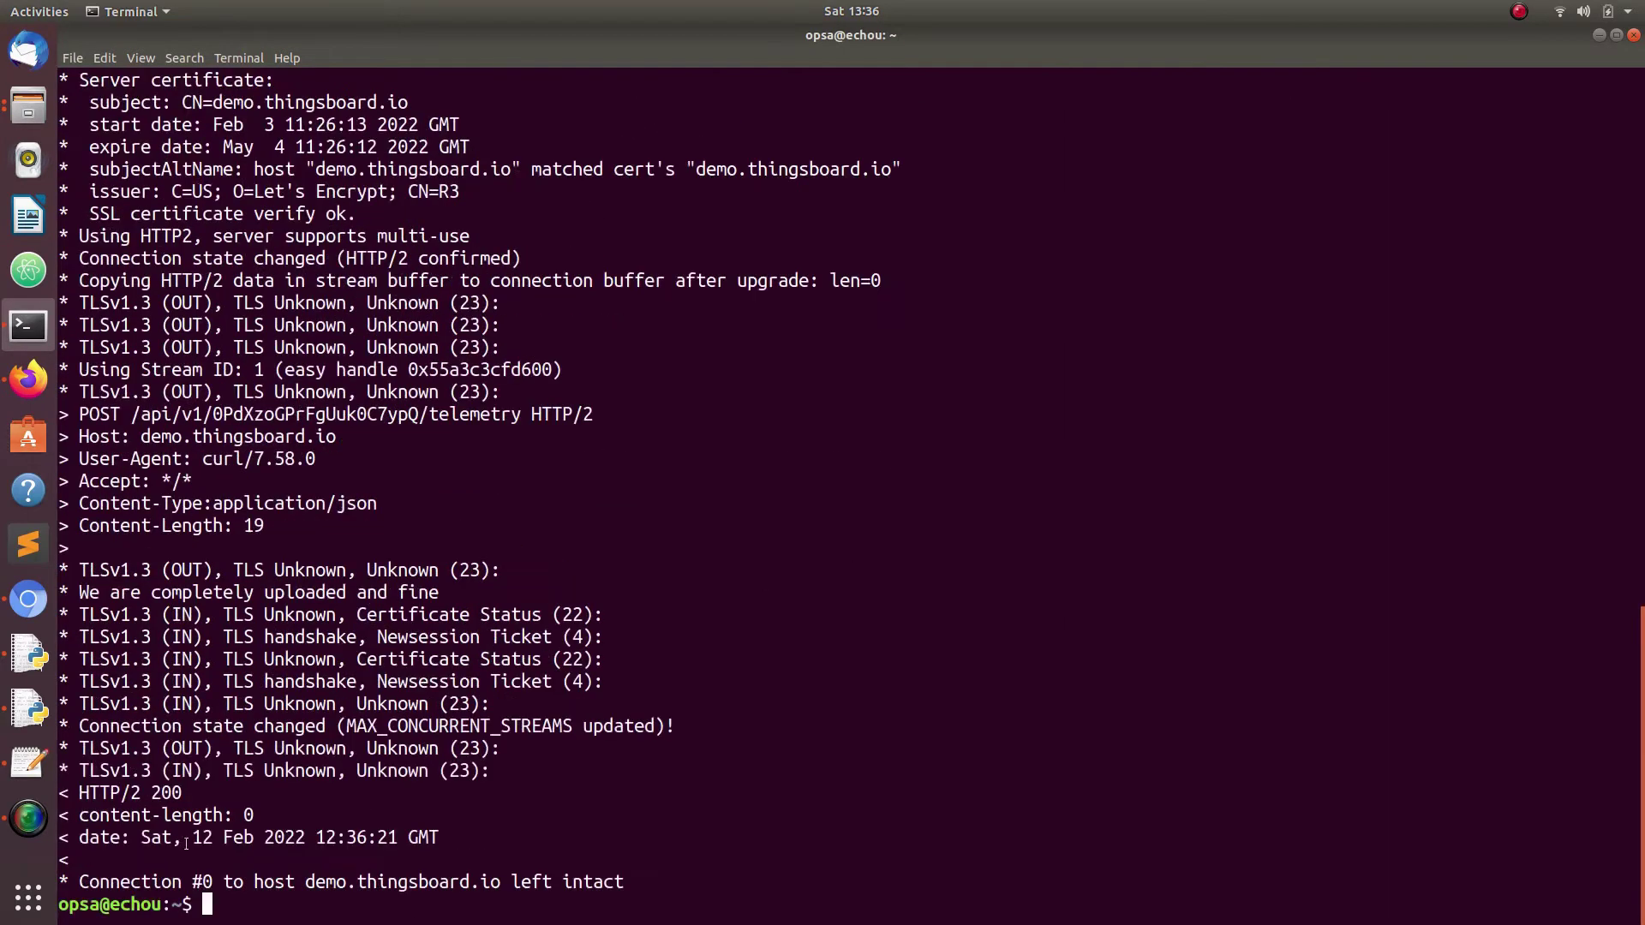
Switch to Chromium and create a new dashboard titled Opsa Temperature Dashboard
click(28, 599)
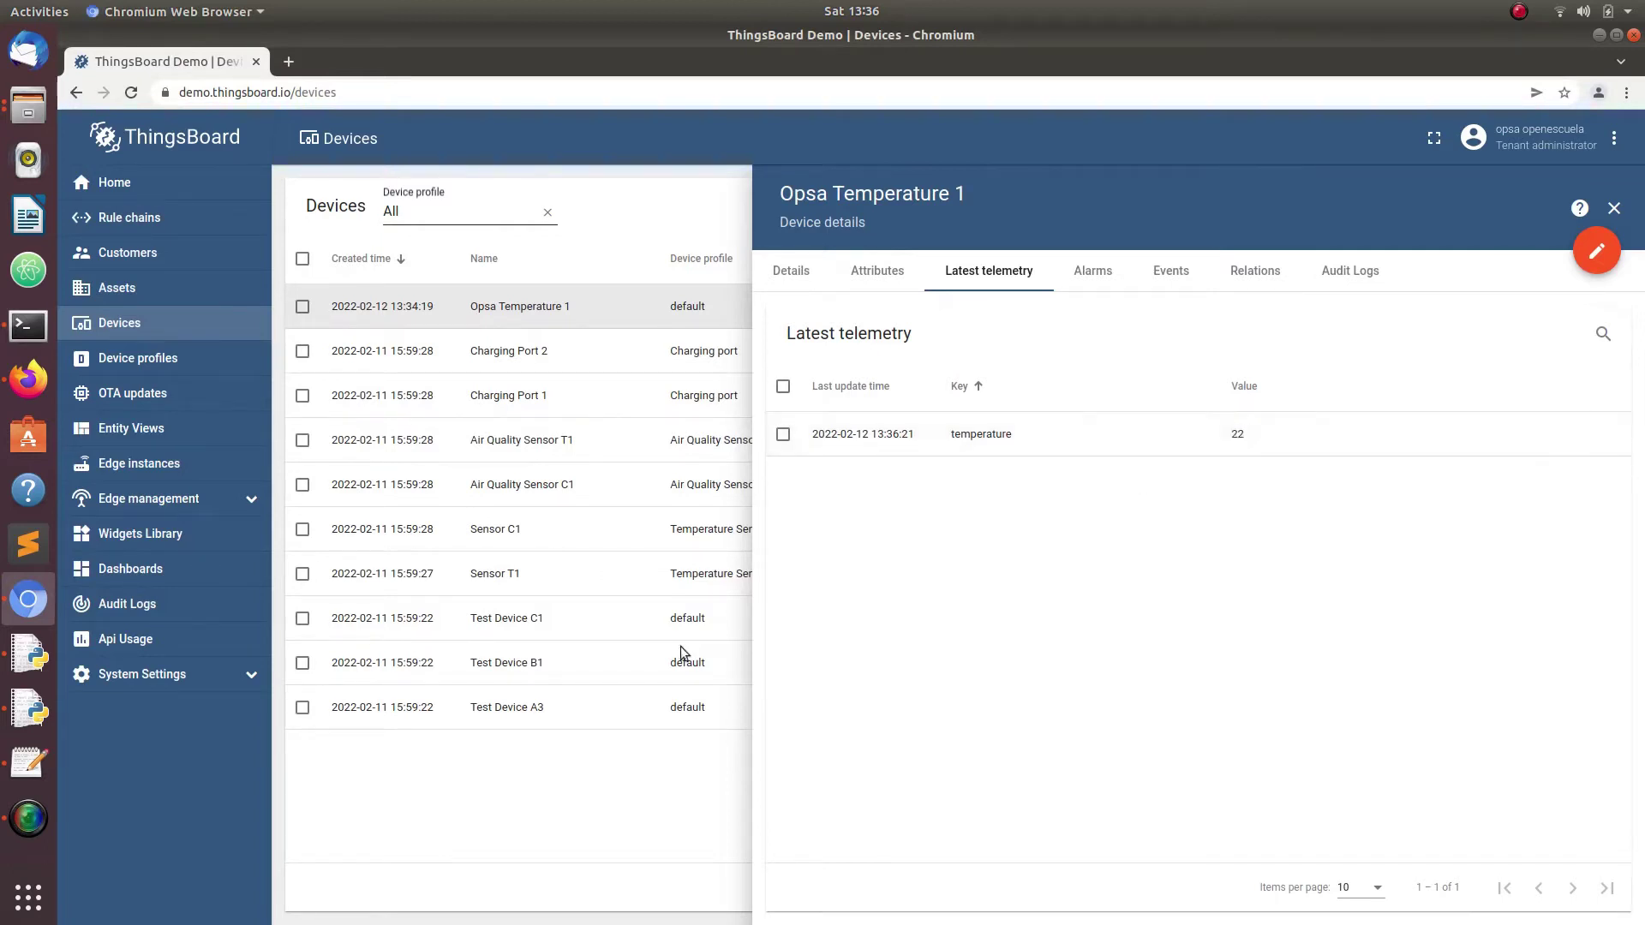
click(159, 570)
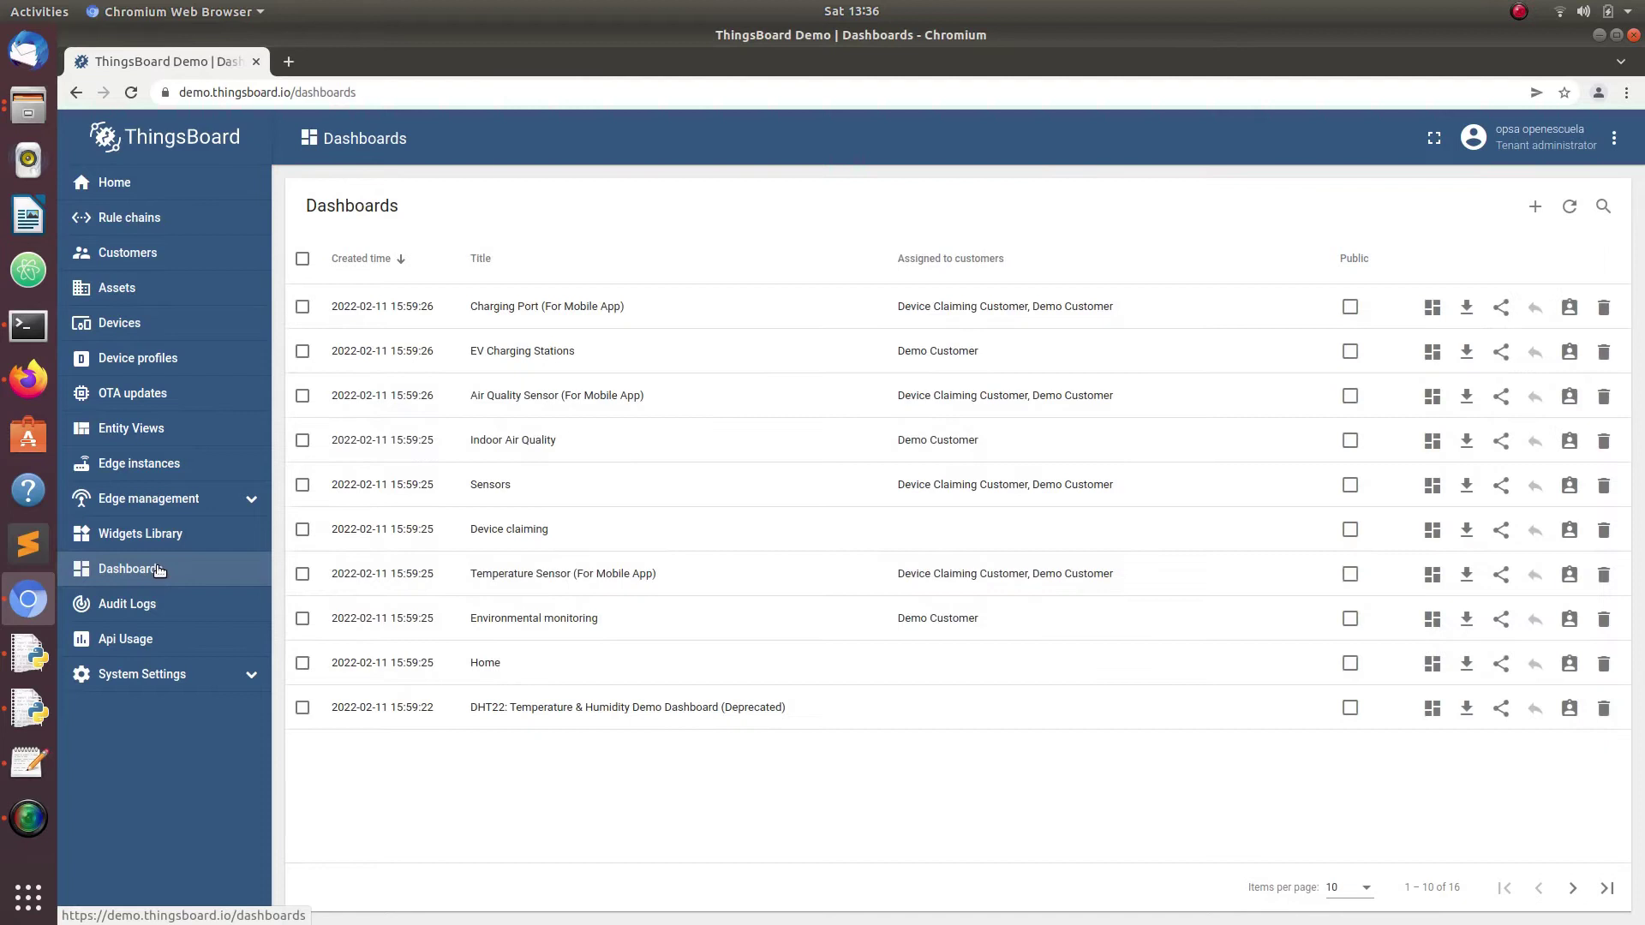
click(1540, 206)
click(1464, 250)
click(643, 340)
text(Opsa Temperat)
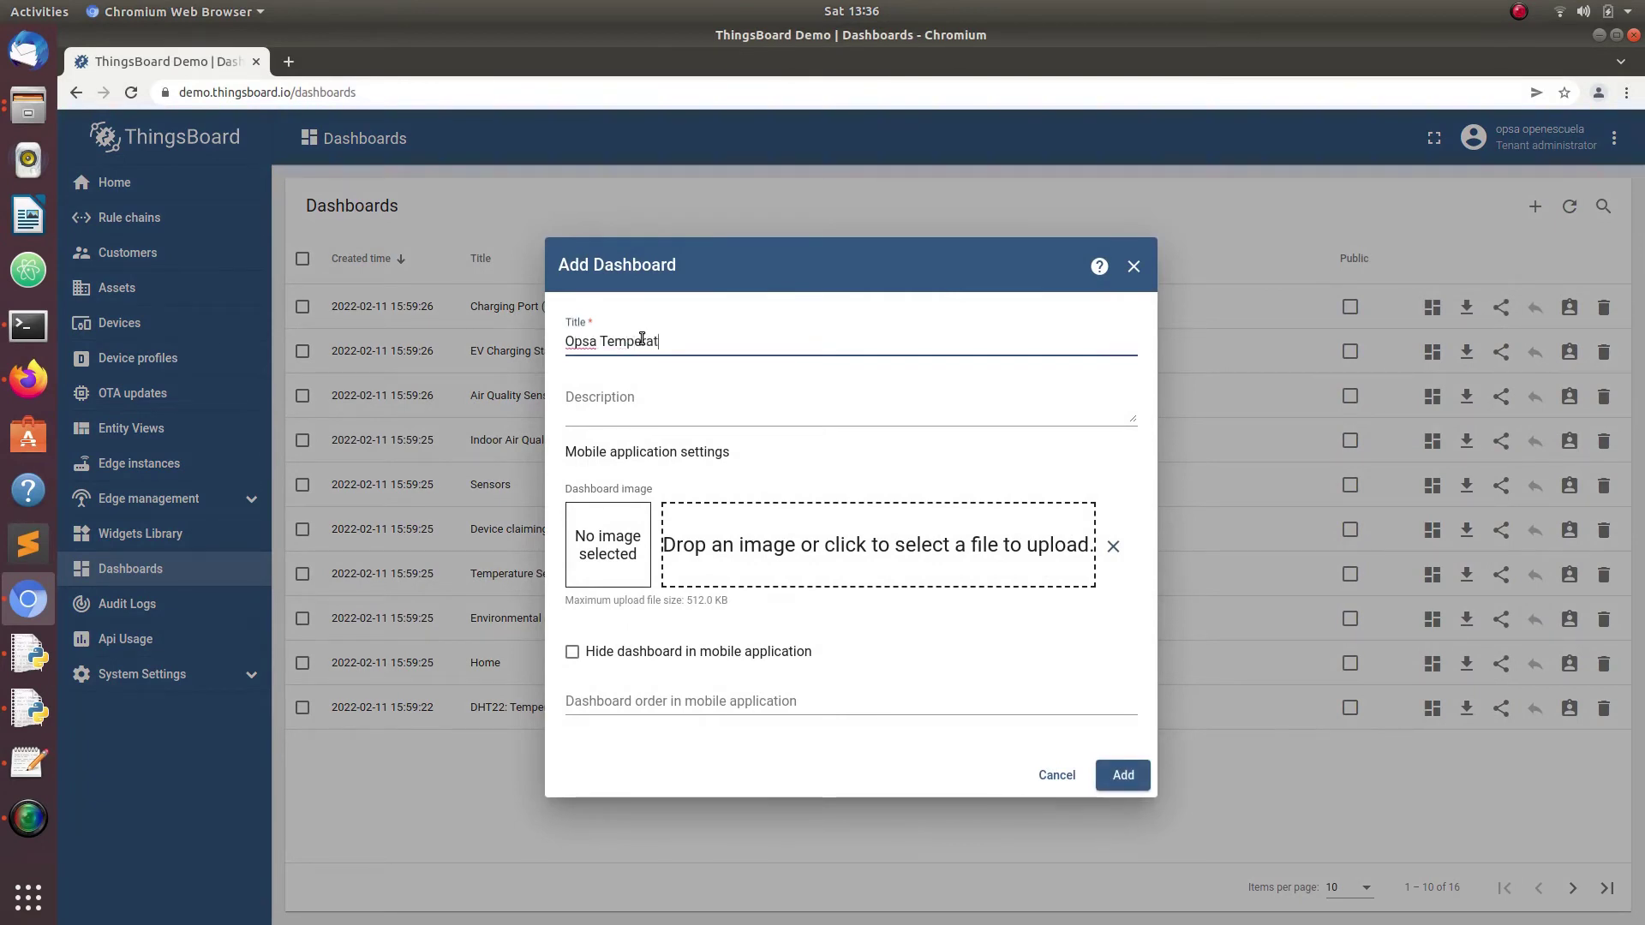
text(ure Dashboard)
click(1144, 774)
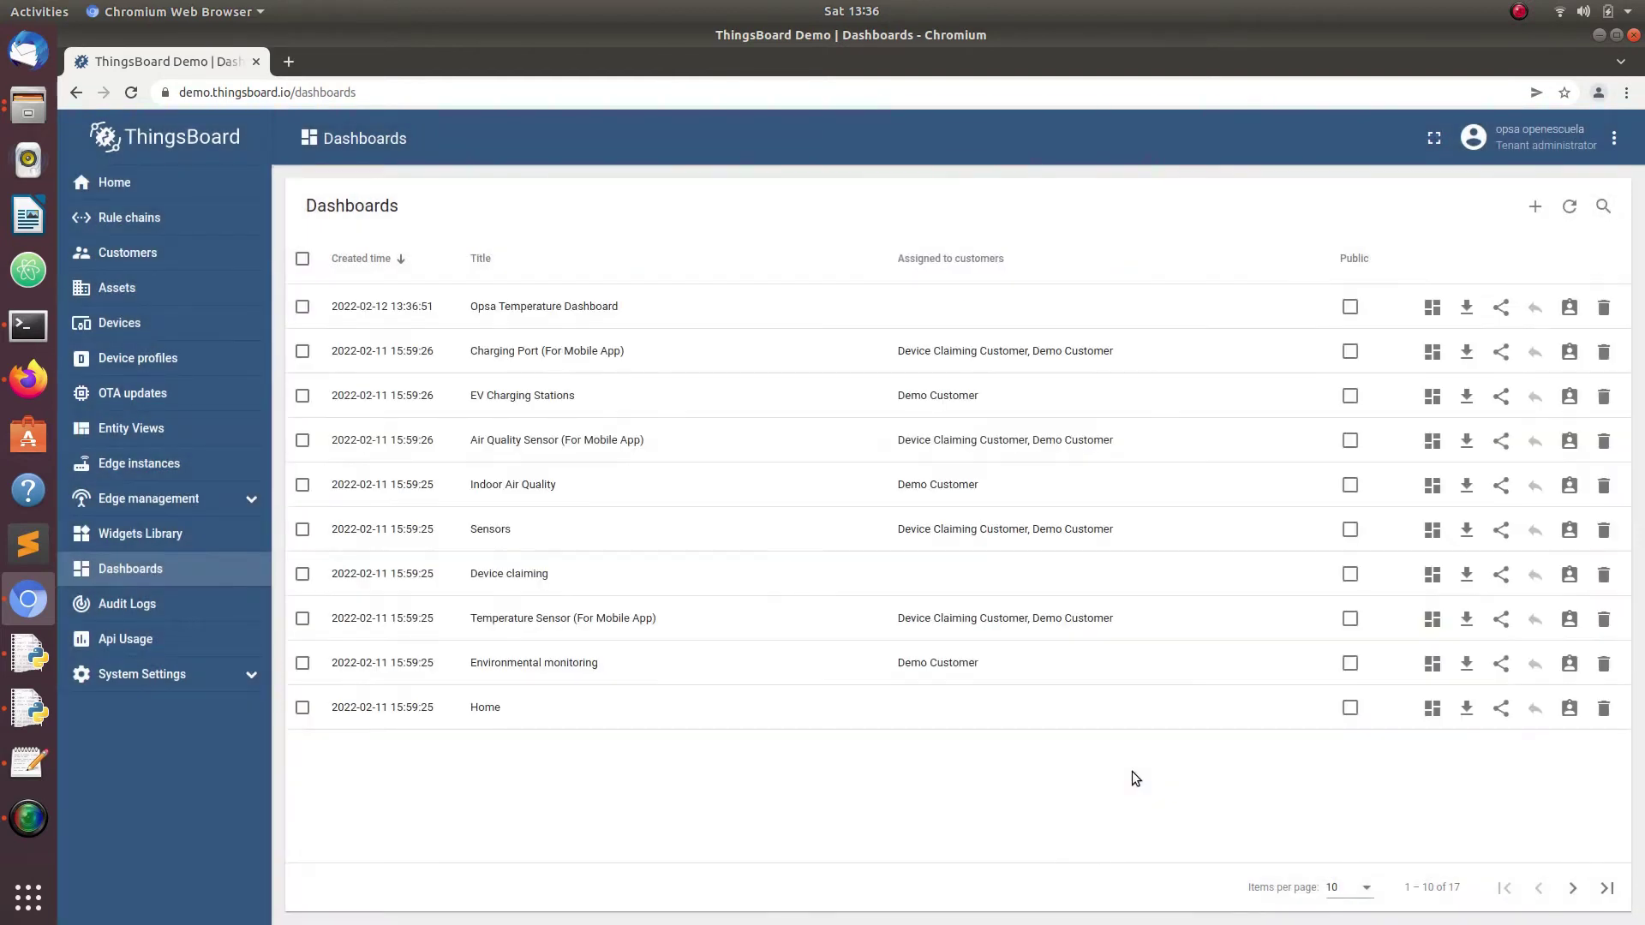
Open the Opsa Temperature Dashboard and put it into edit mode
click(569, 301)
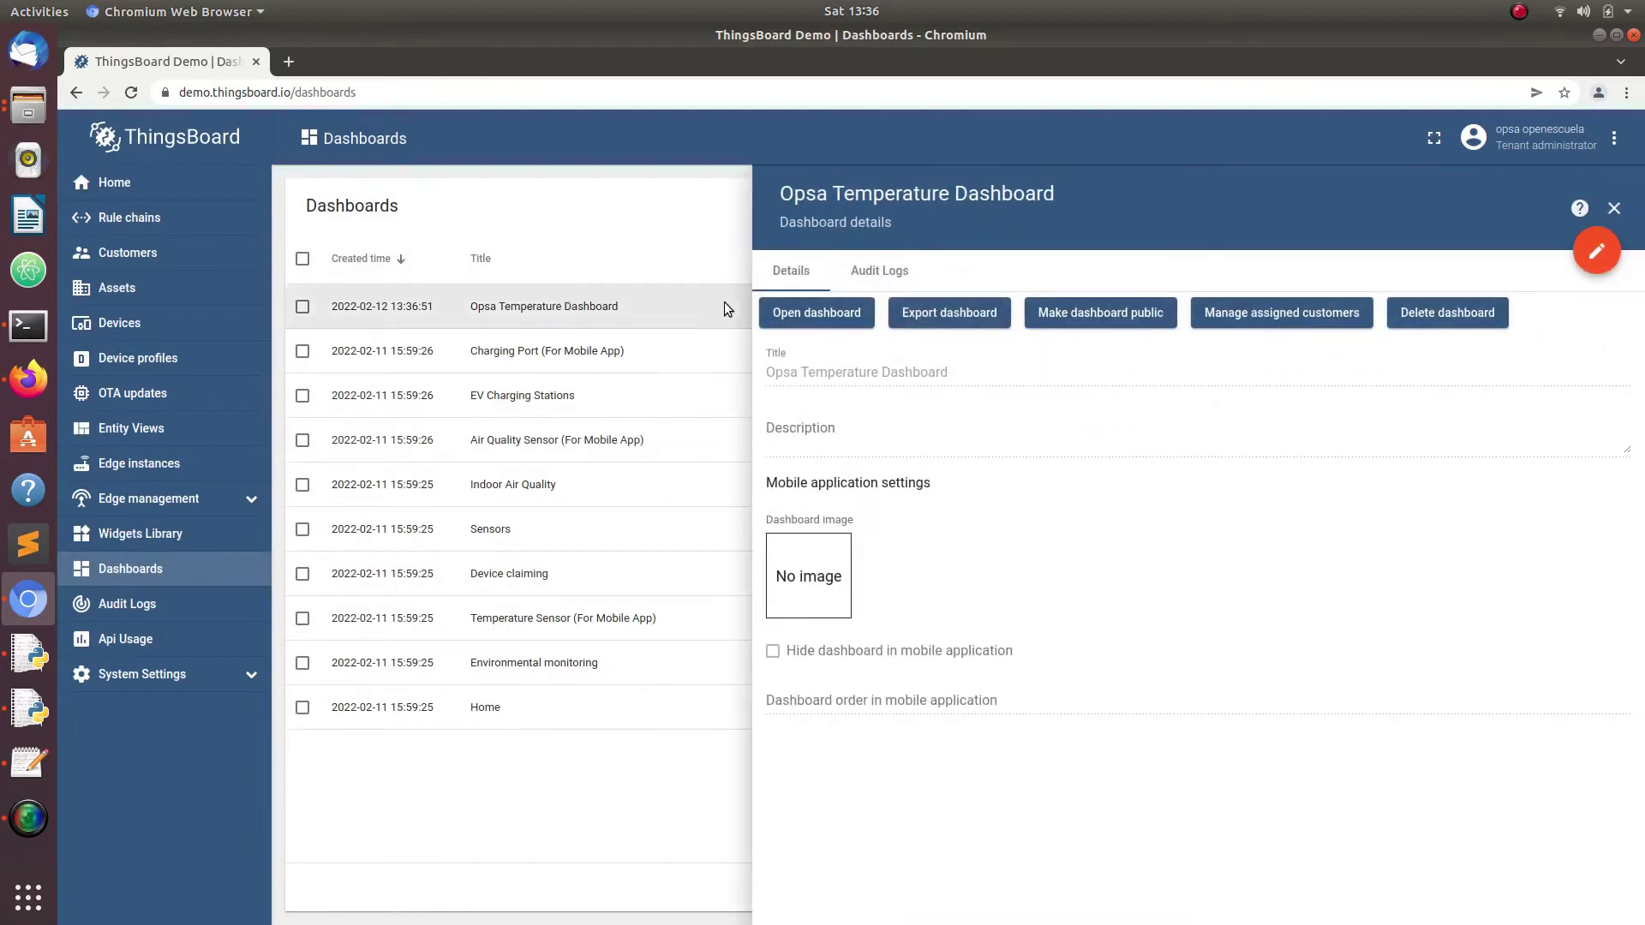
click(807, 313)
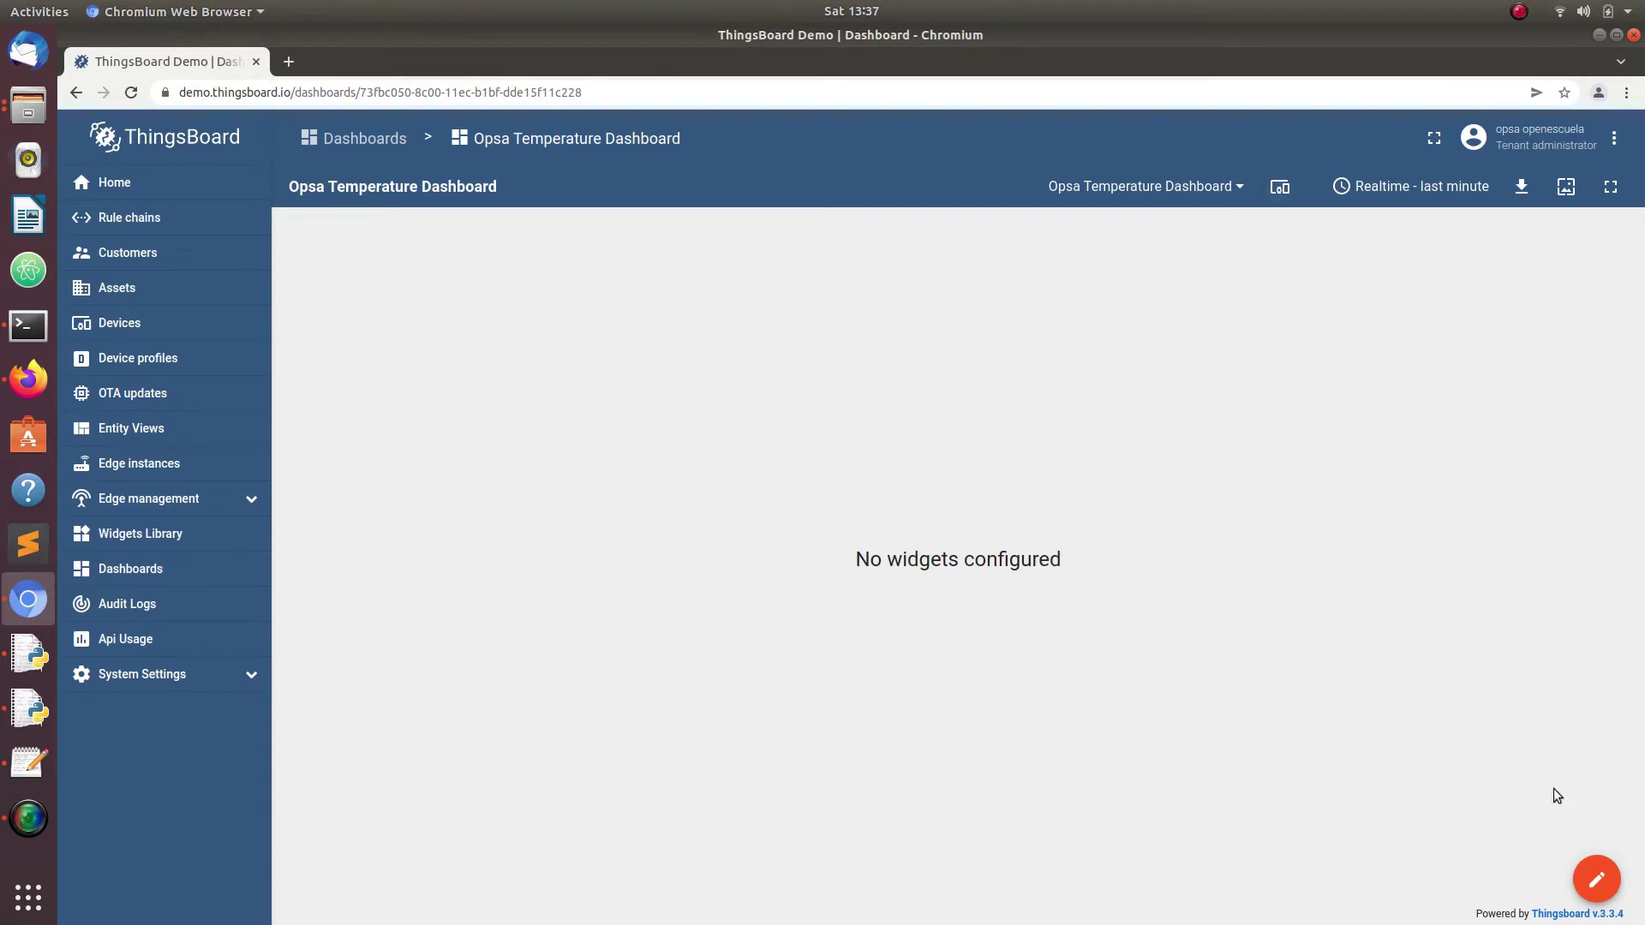
click(1615, 892)
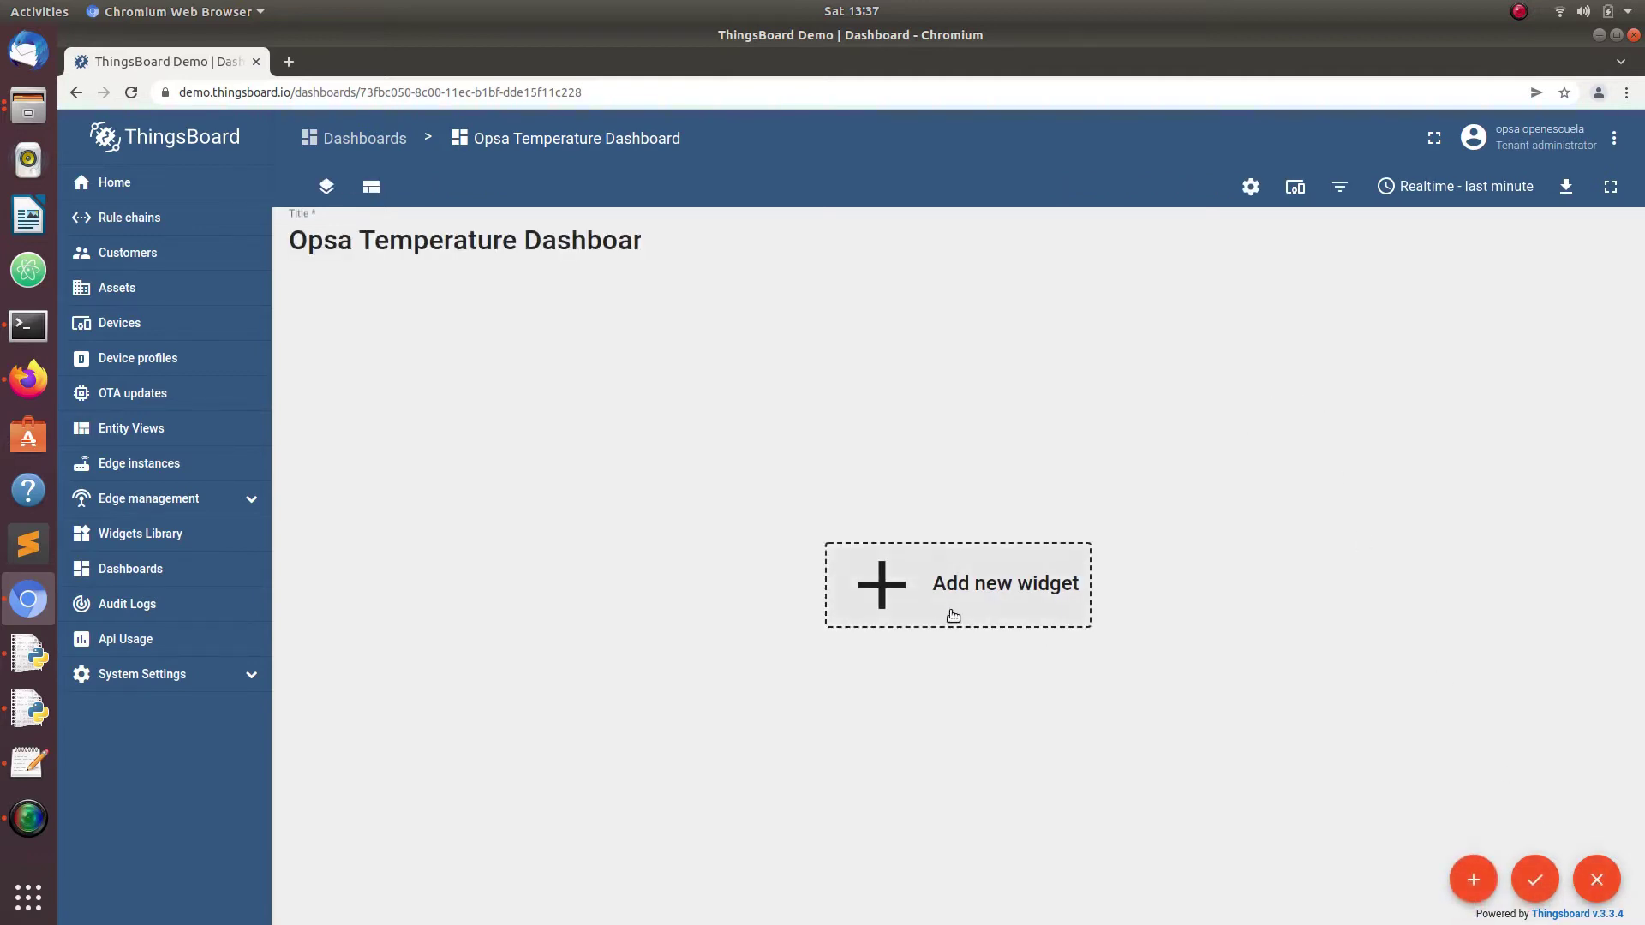
Start a new entity alias named Opsa Temp 1 with the Single entity filter type
click(1296, 194)
click(599, 569)
click(738, 479)
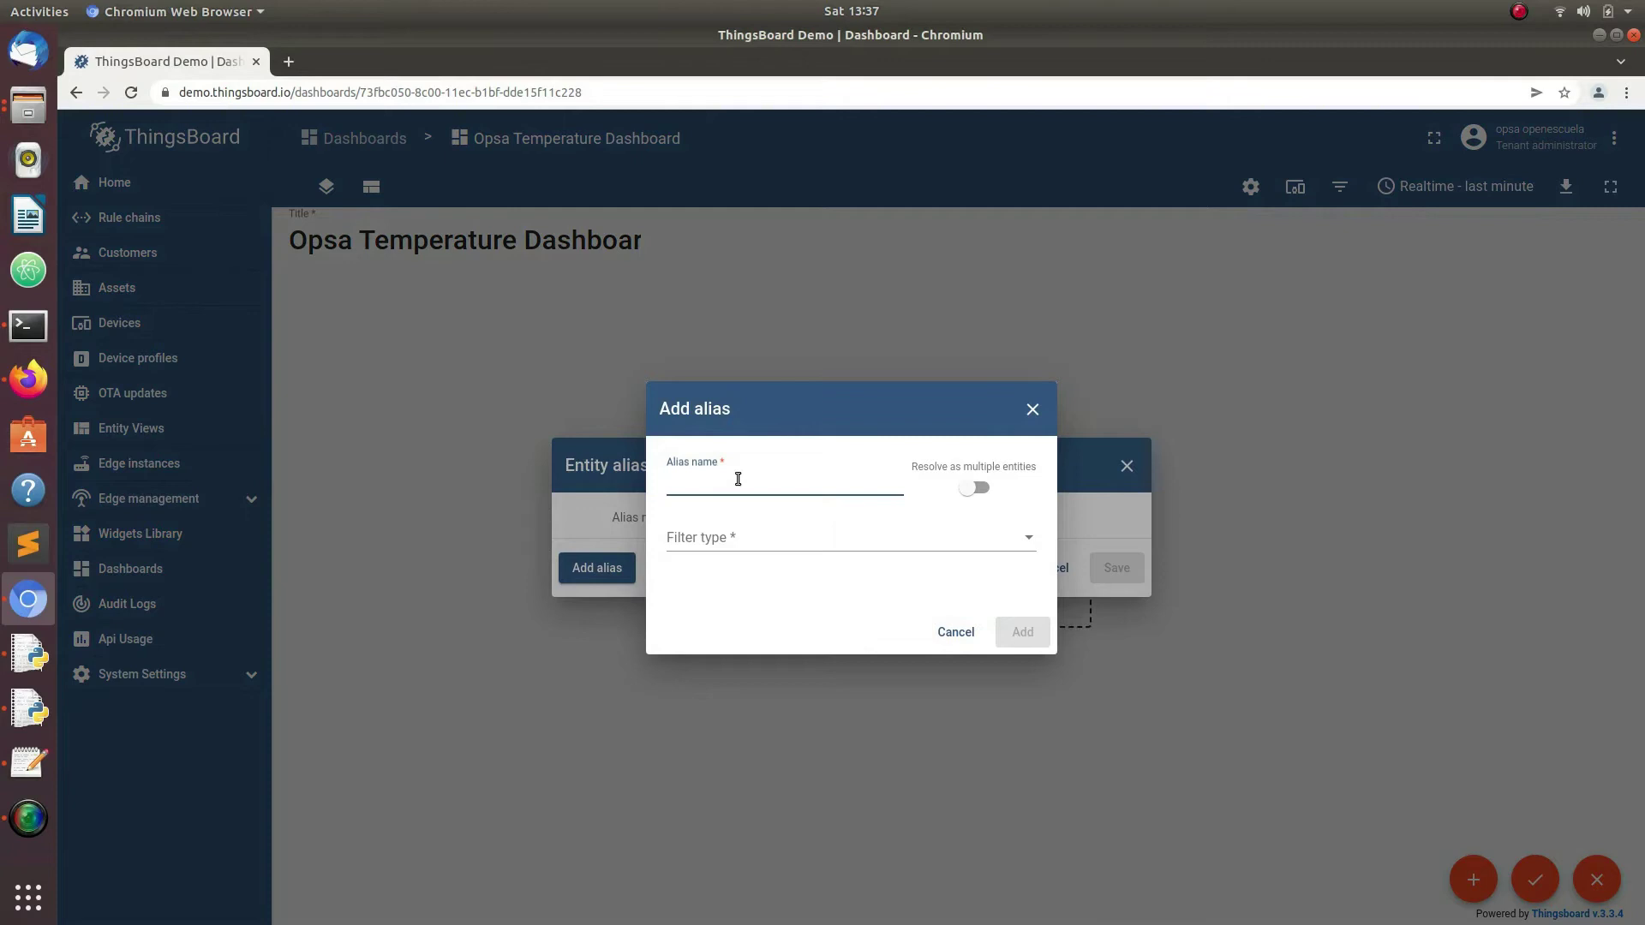
text(Opsa Temp 1)
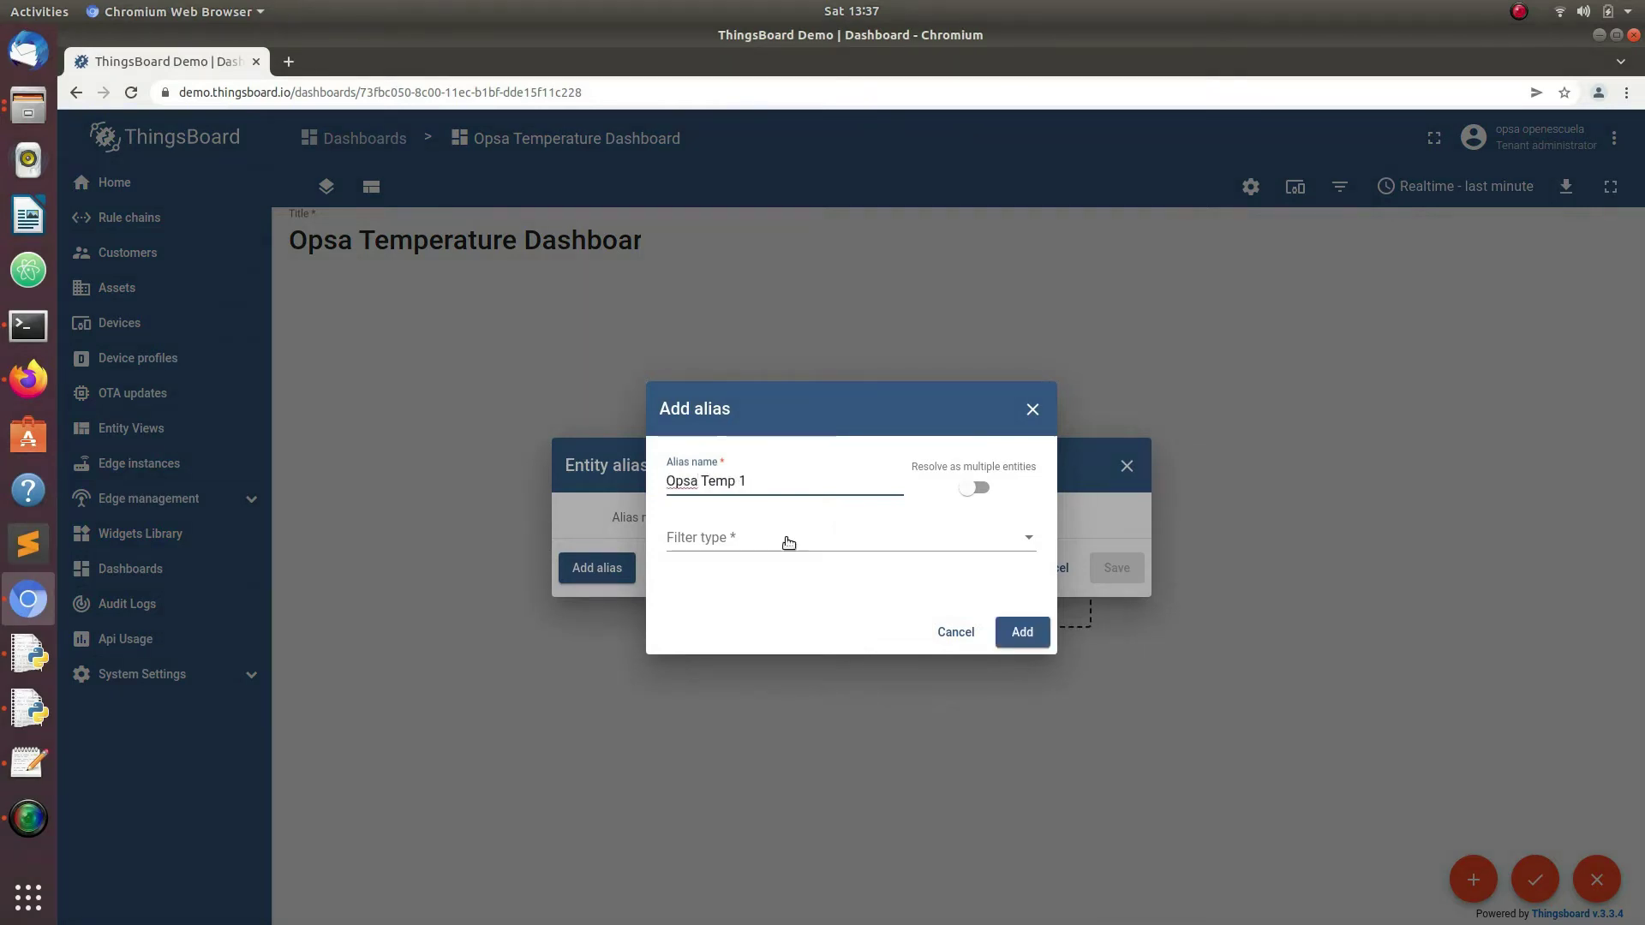
click(788, 540)
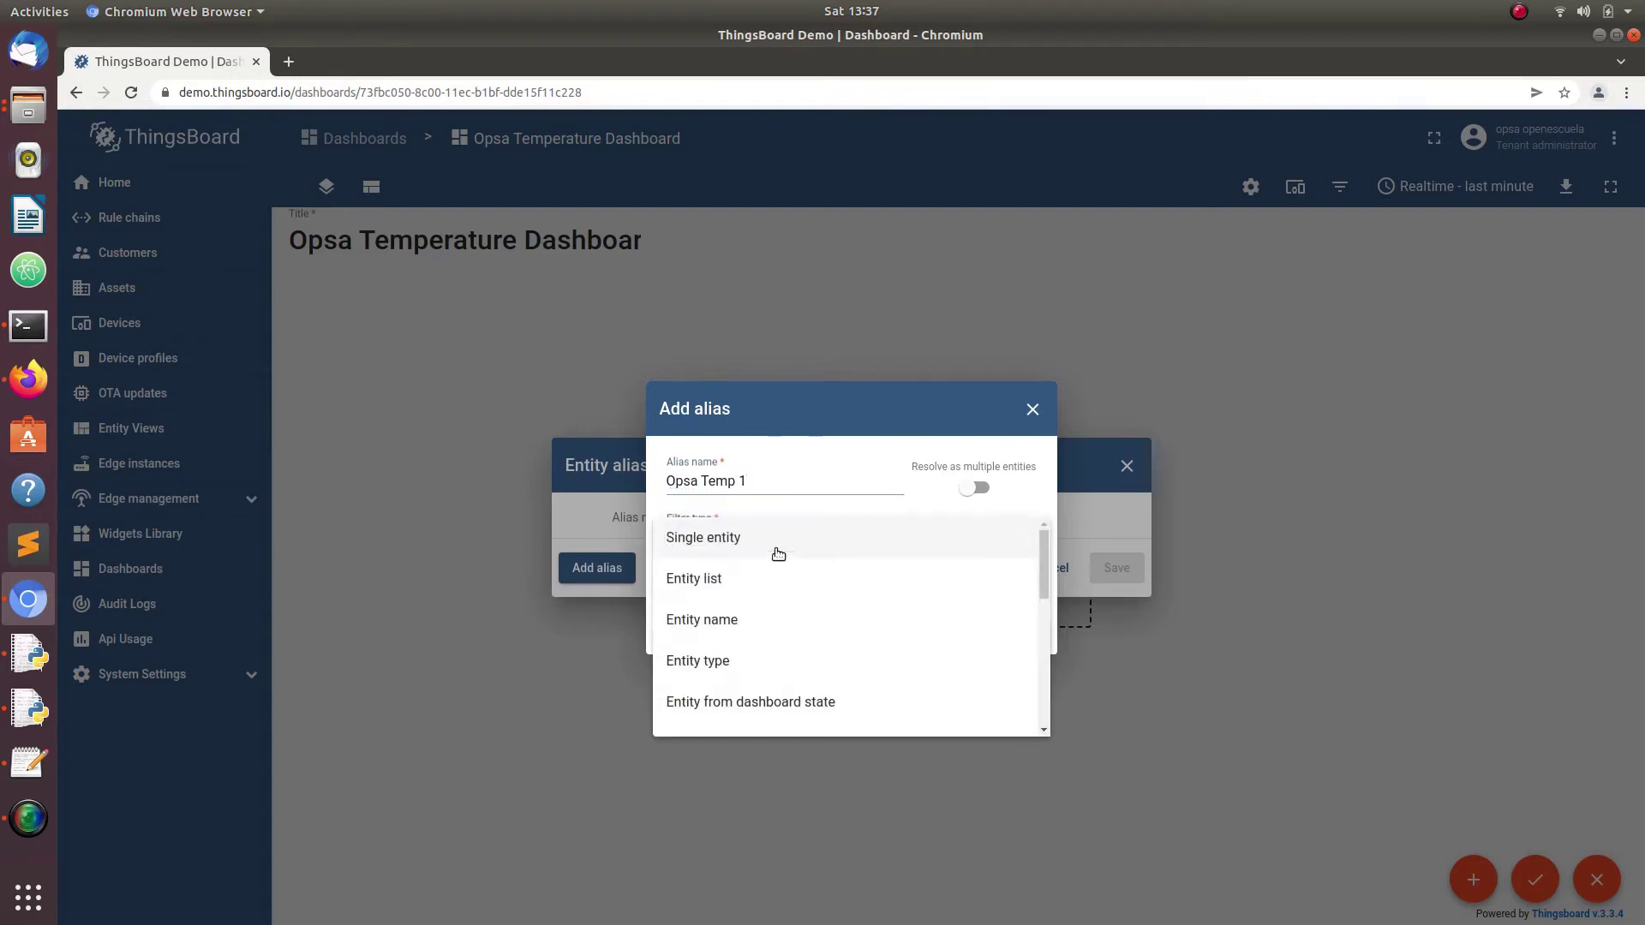
click(738, 538)
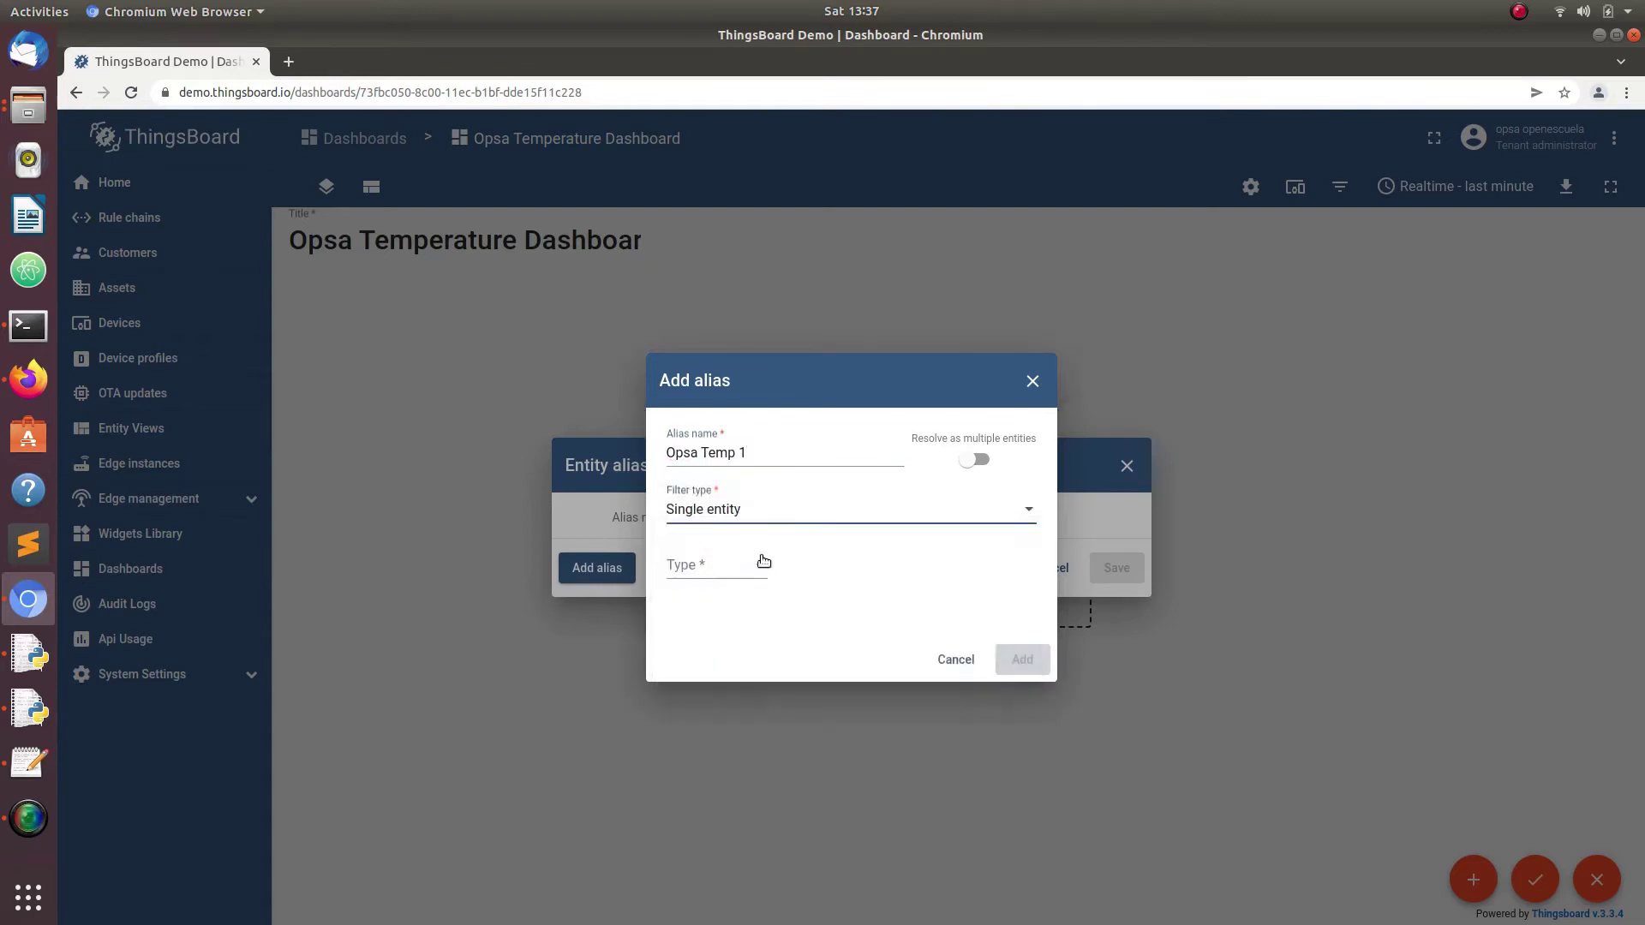
Set the alias type to Device, choose Opsa Temperature 1 as the device, and save the entity aliases
click(744, 571)
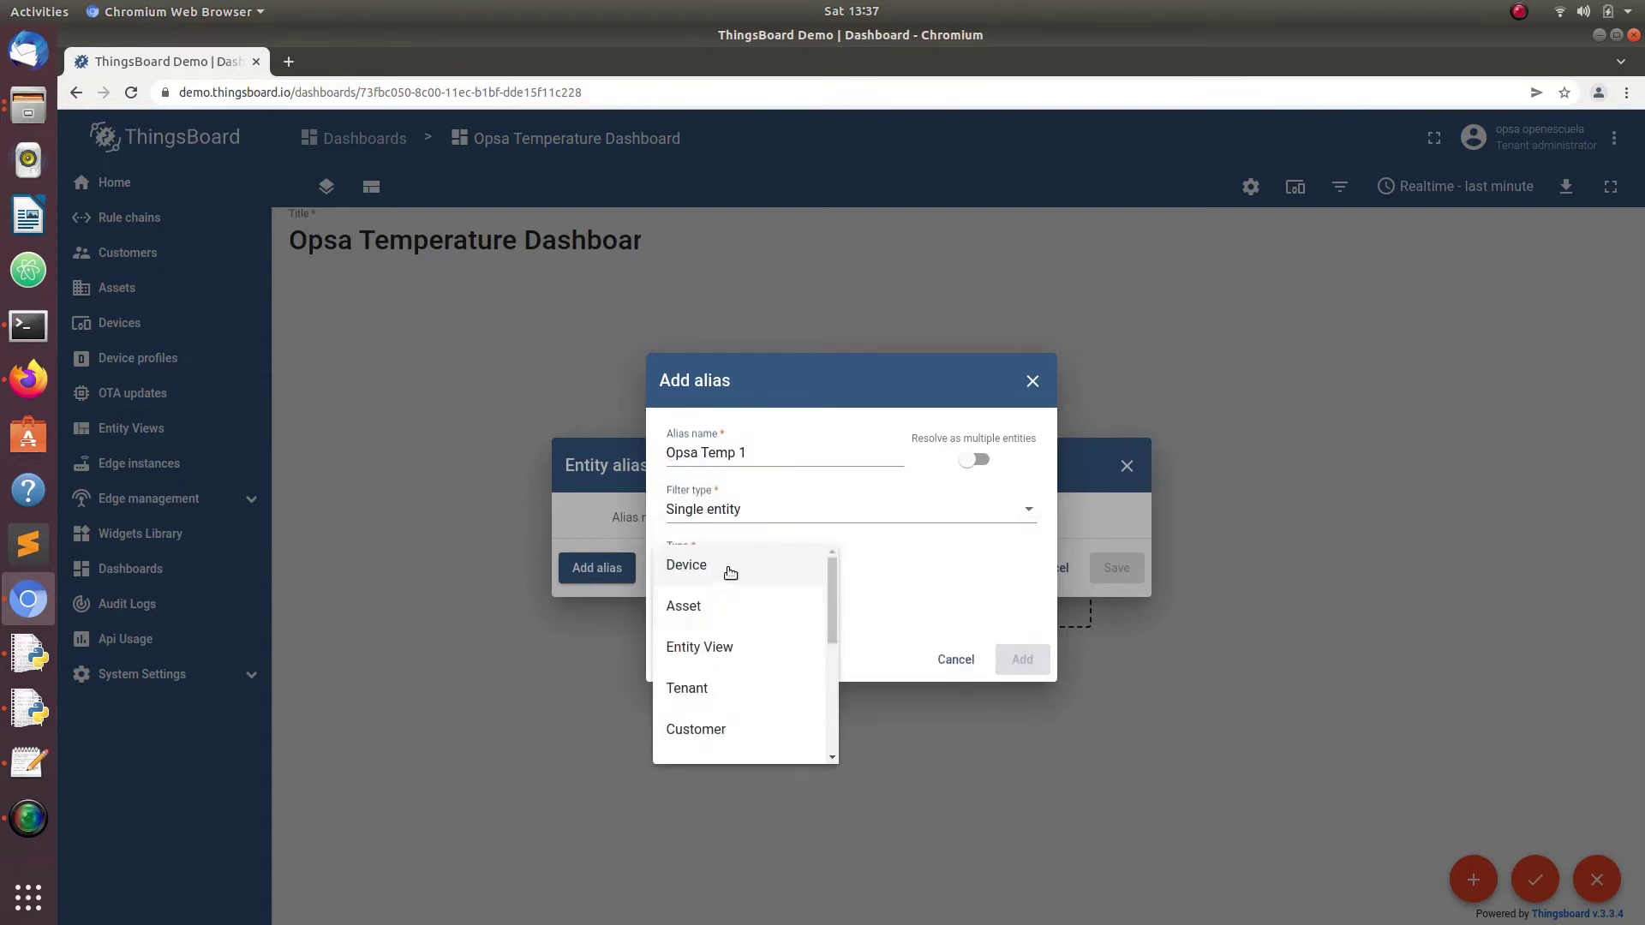
click(732, 569)
click(828, 569)
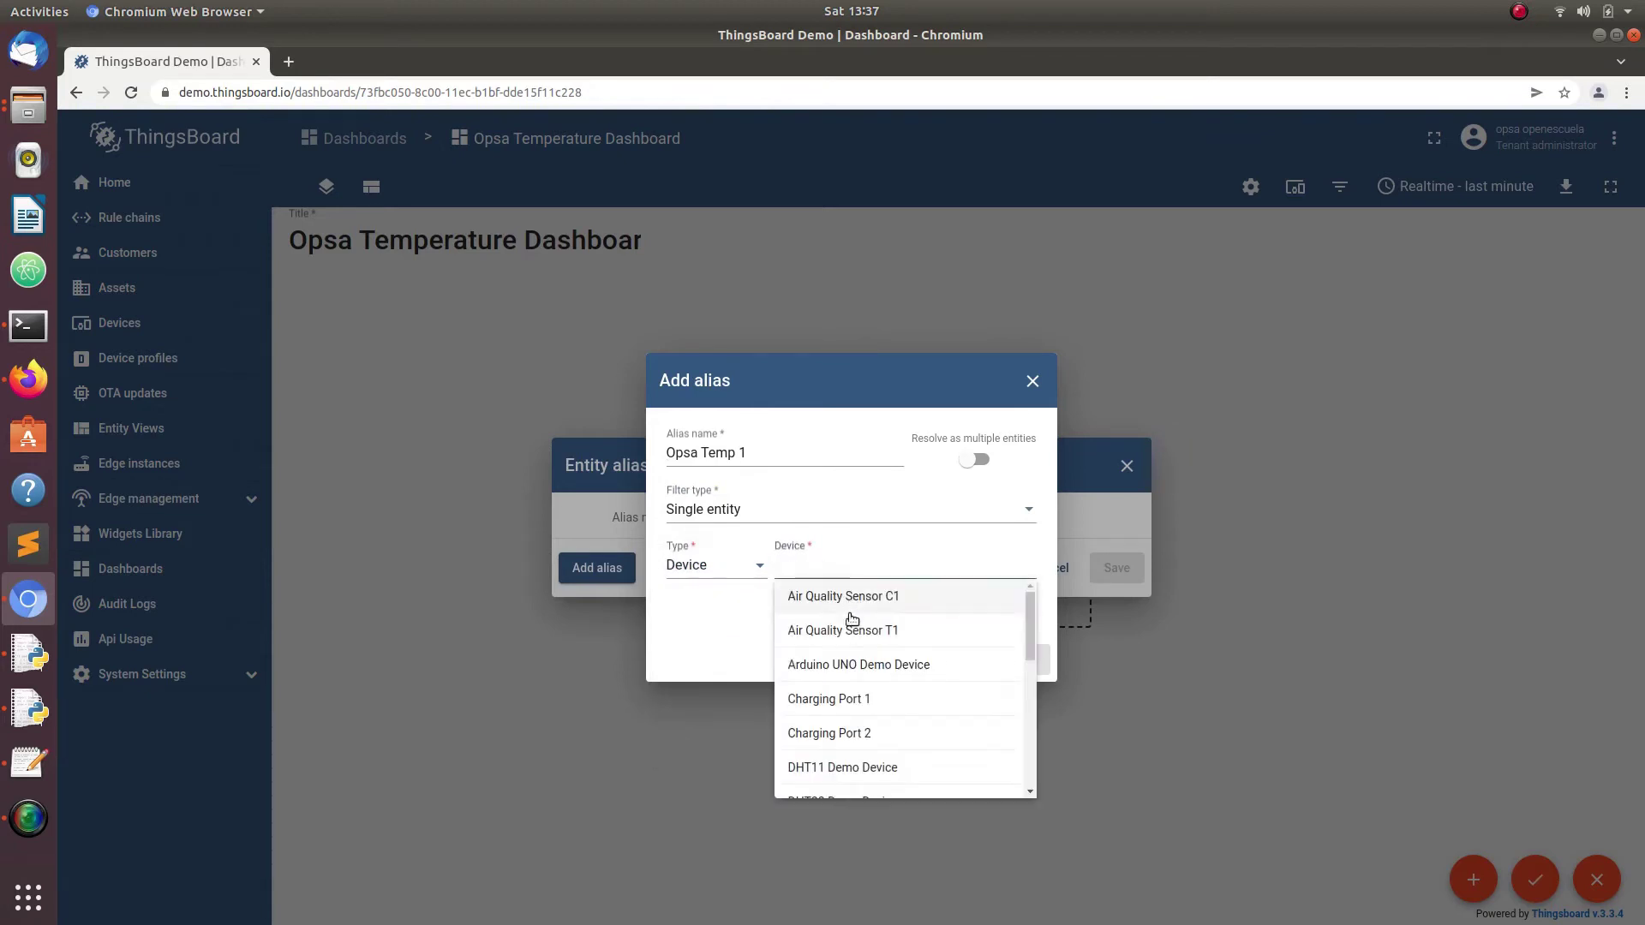
scroll(849, 686, down, 3)
scroll(897, 697, down, 2)
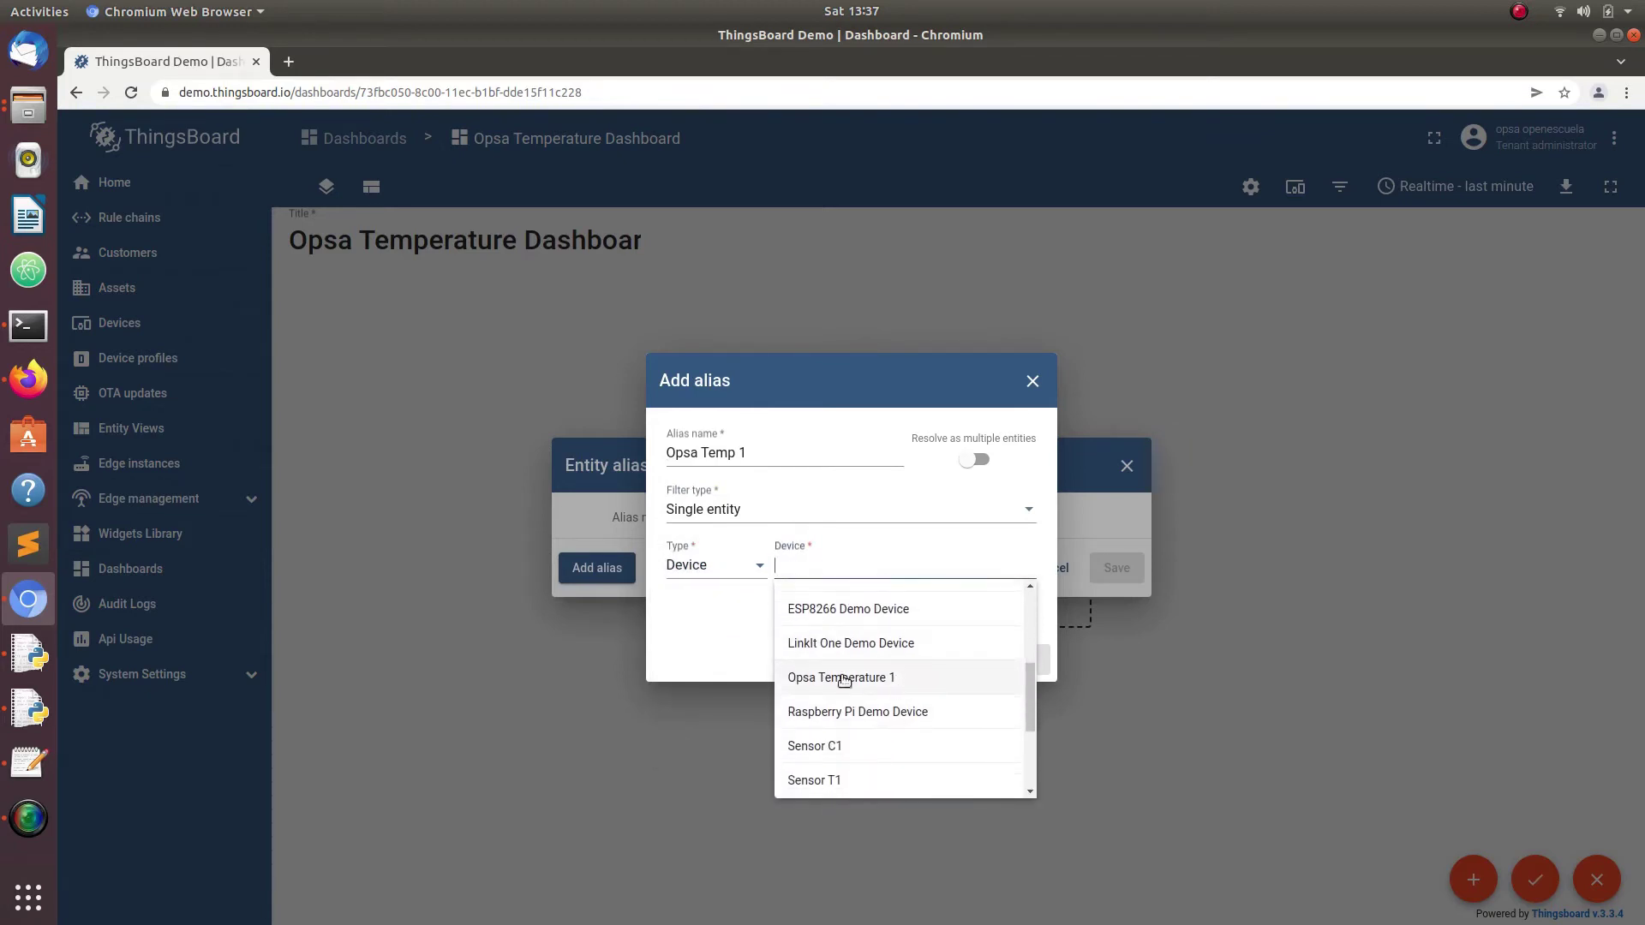
click(843, 679)
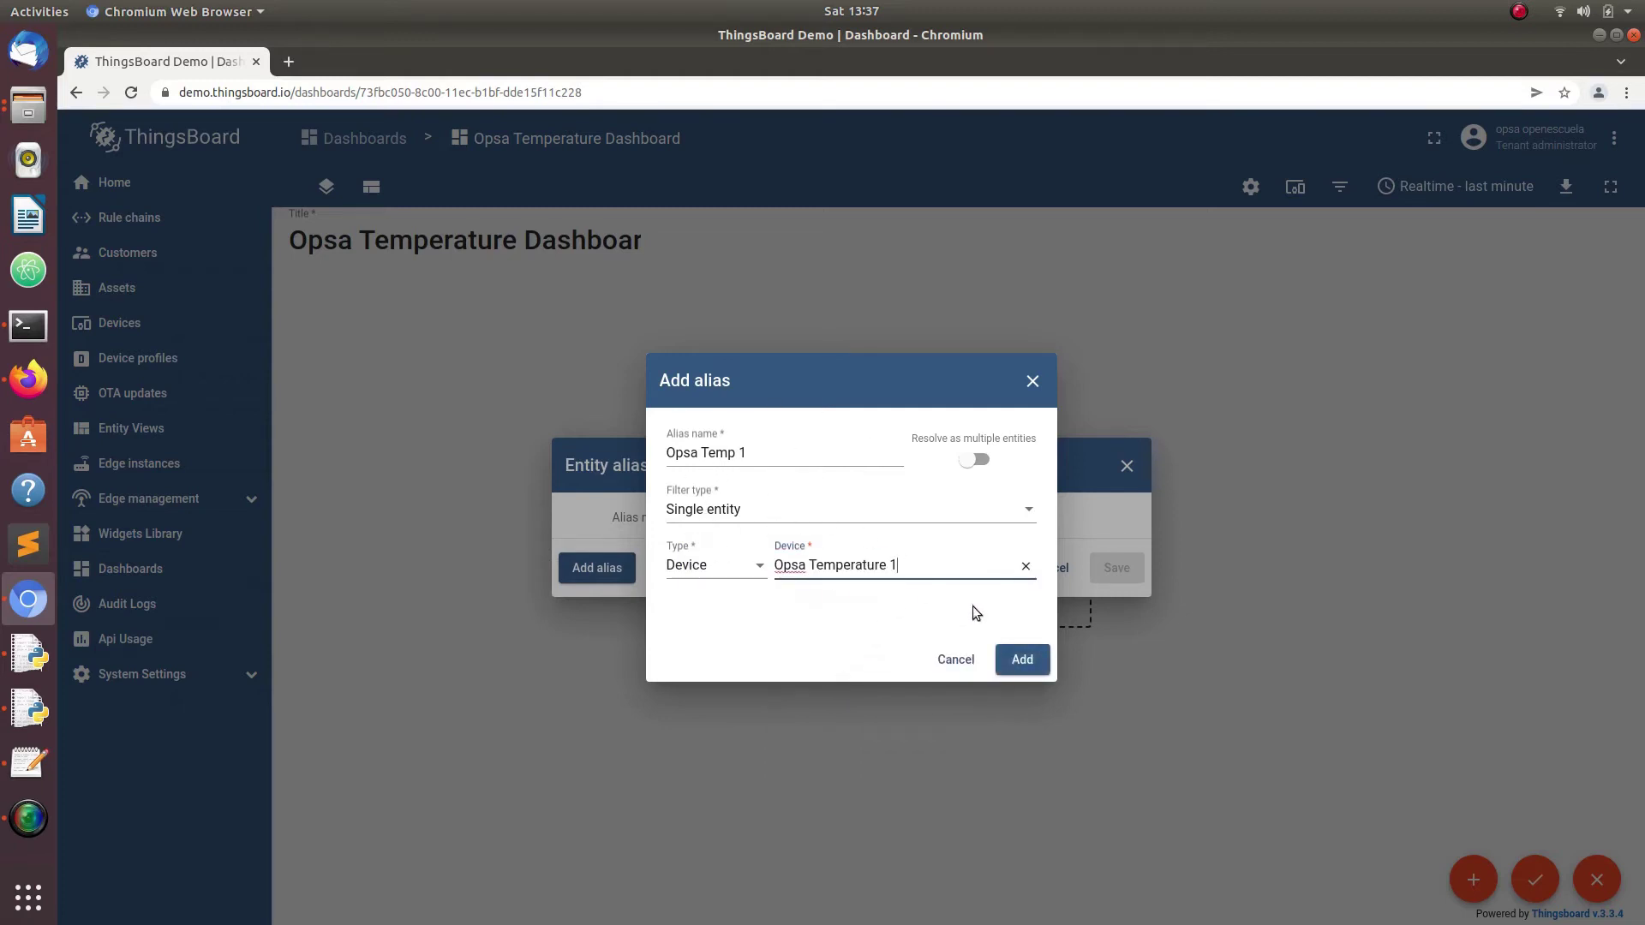
click(1034, 663)
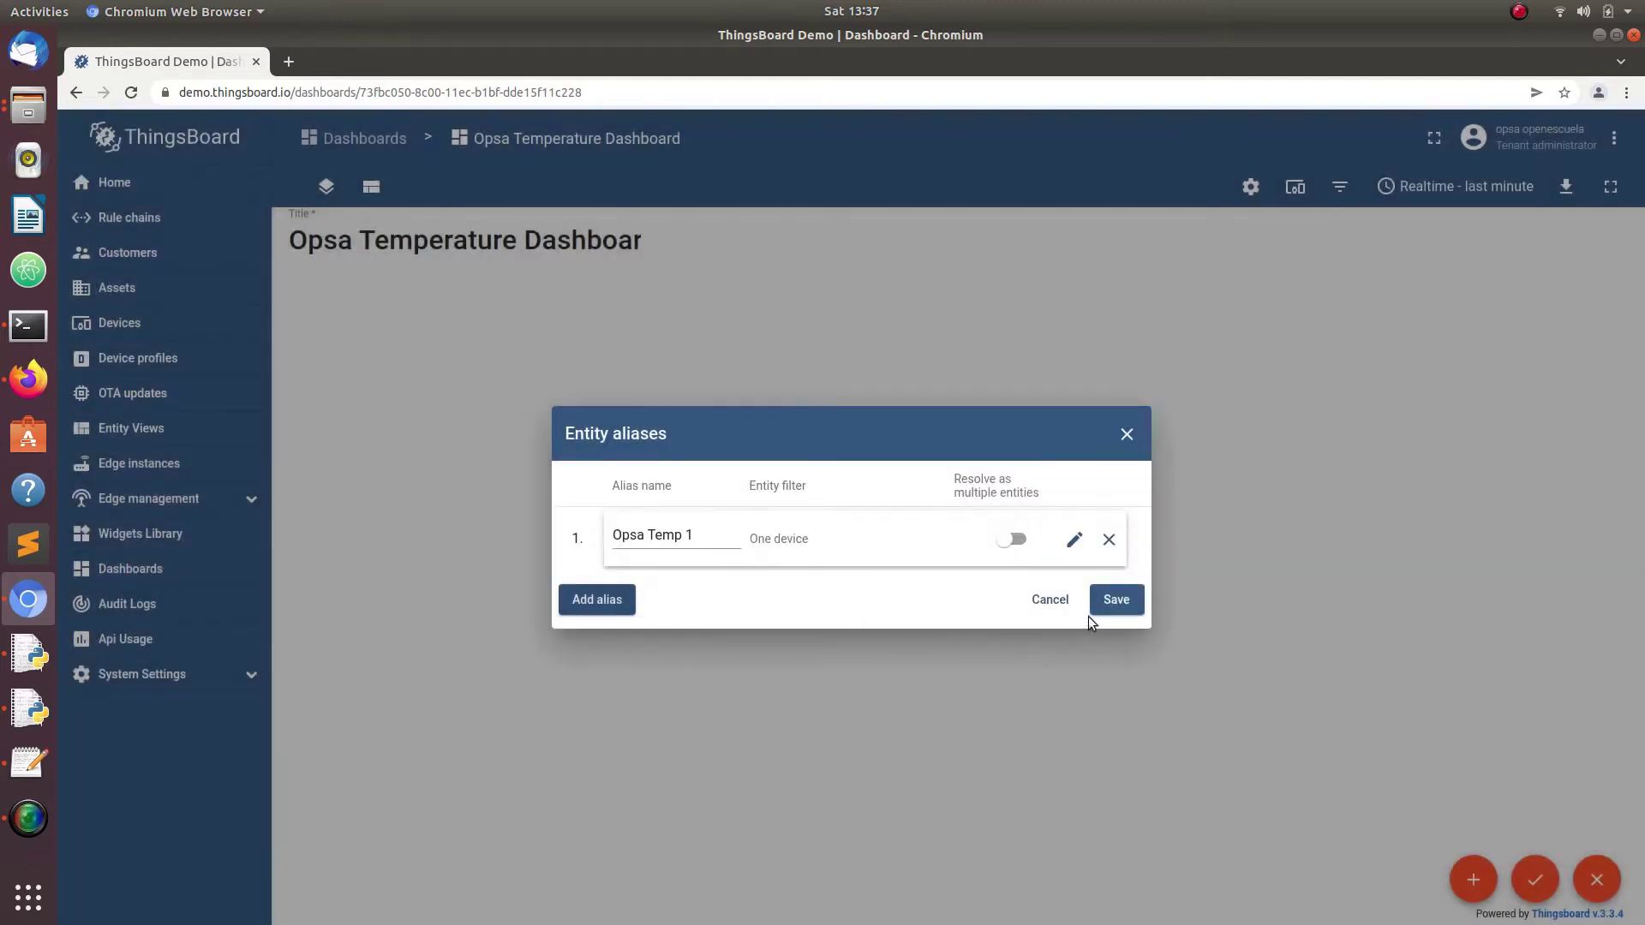
click(1121, 602)
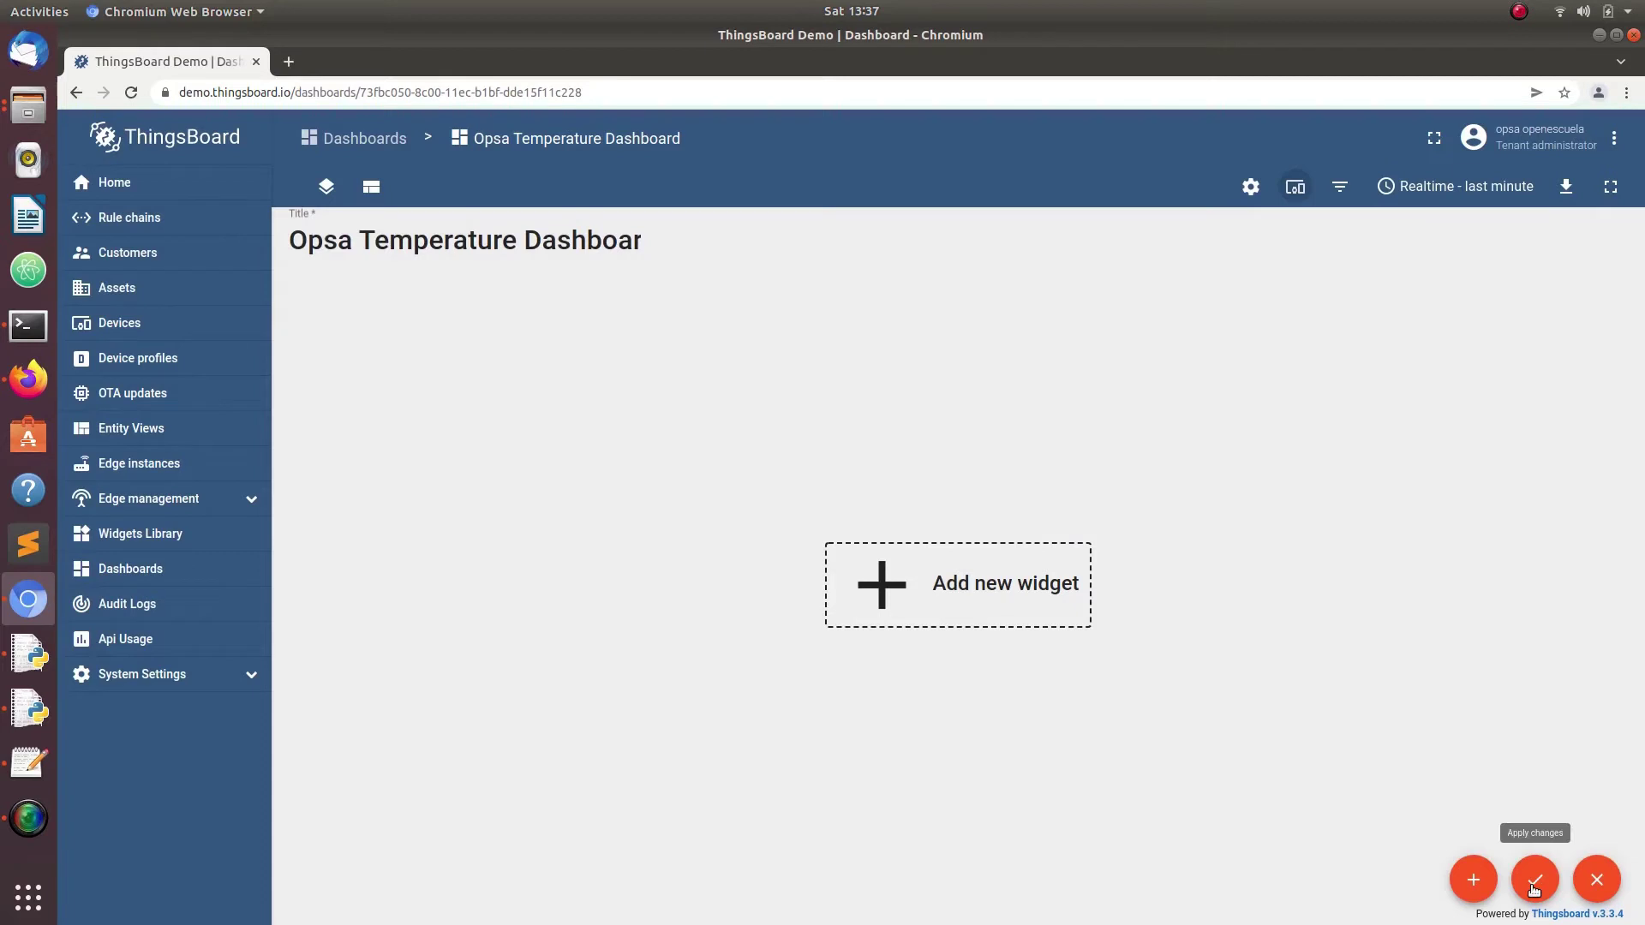
Start creating a new dashboard widget and open the Digital gauges widget bundle
click(1470, 883)
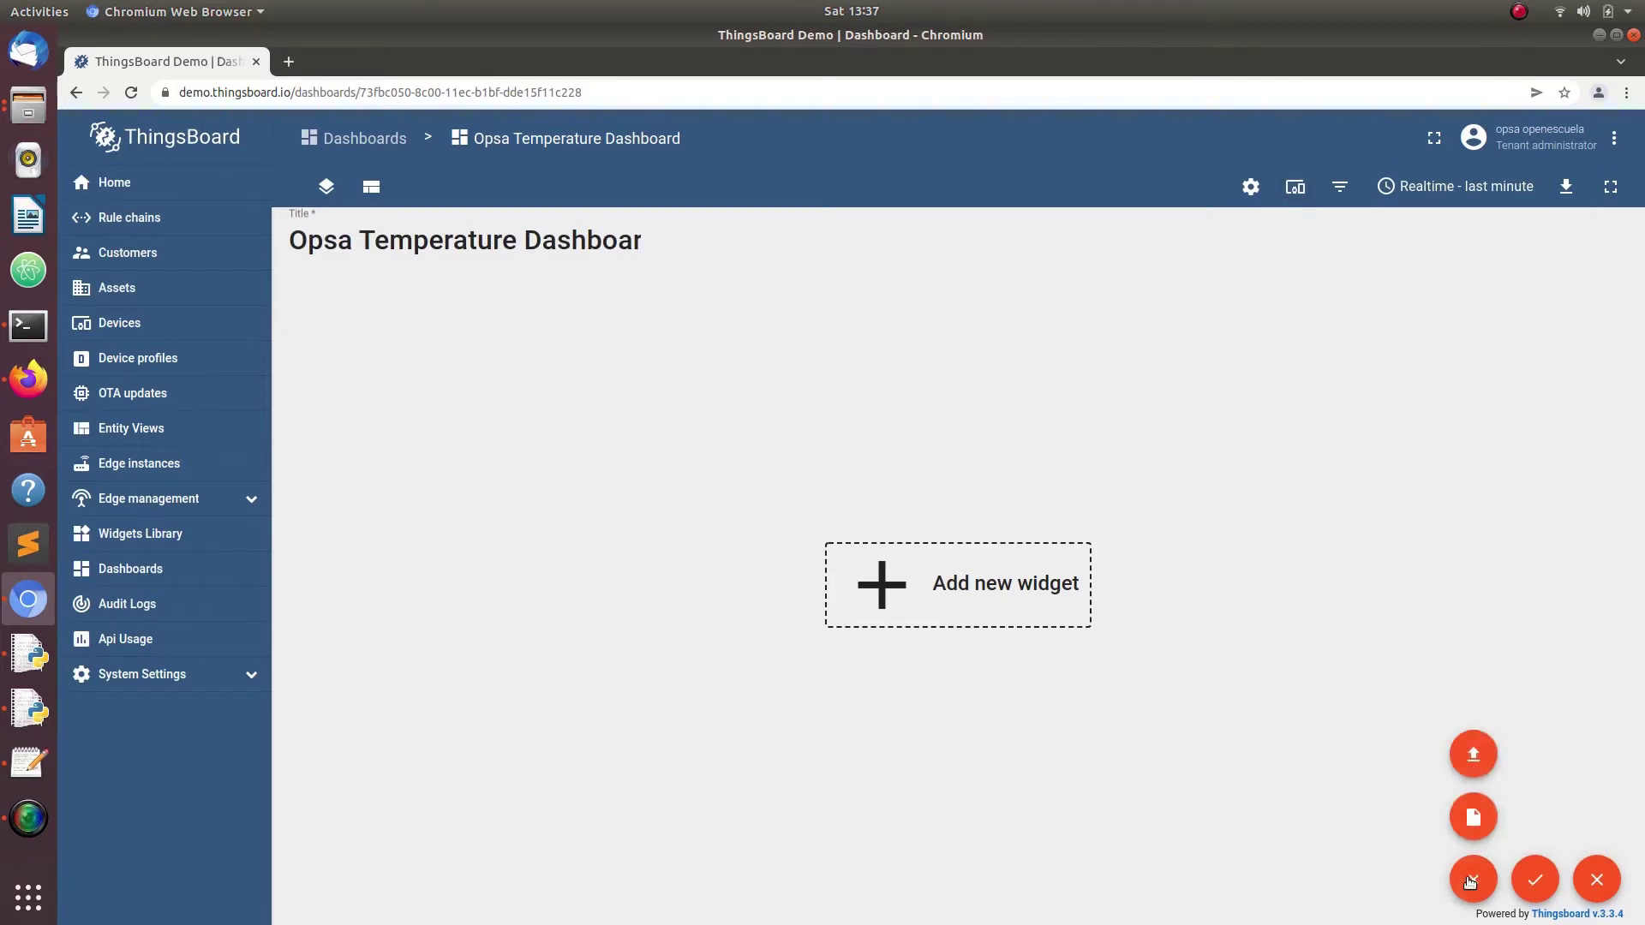
click(1467, 819)
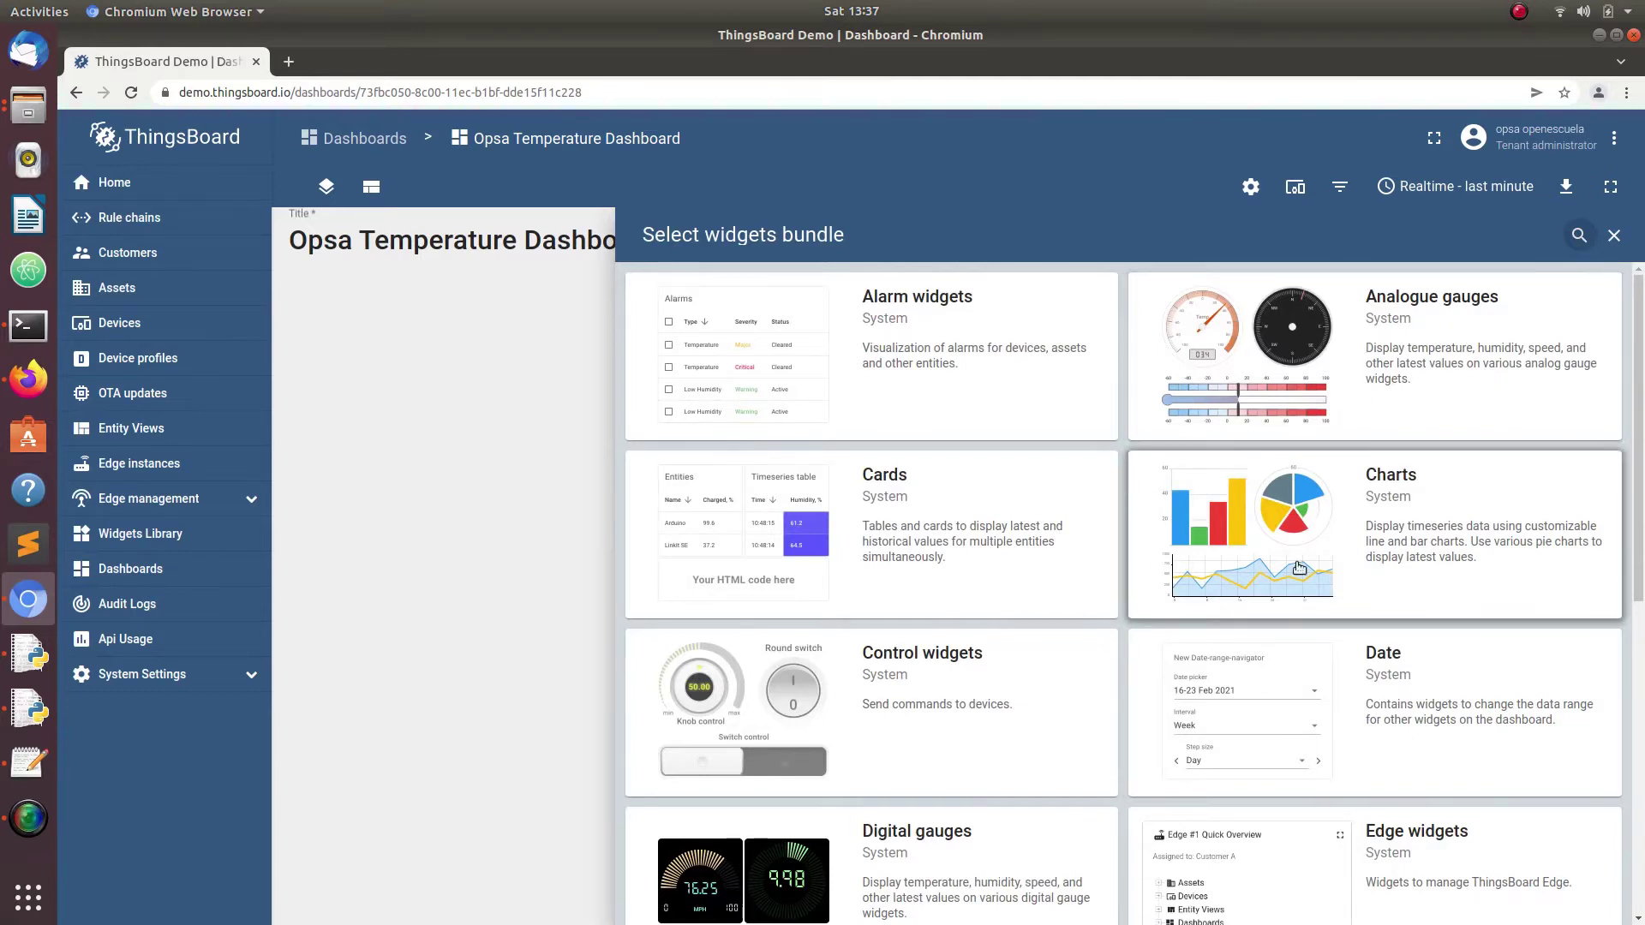
scroll(1113, 650, down, 5)
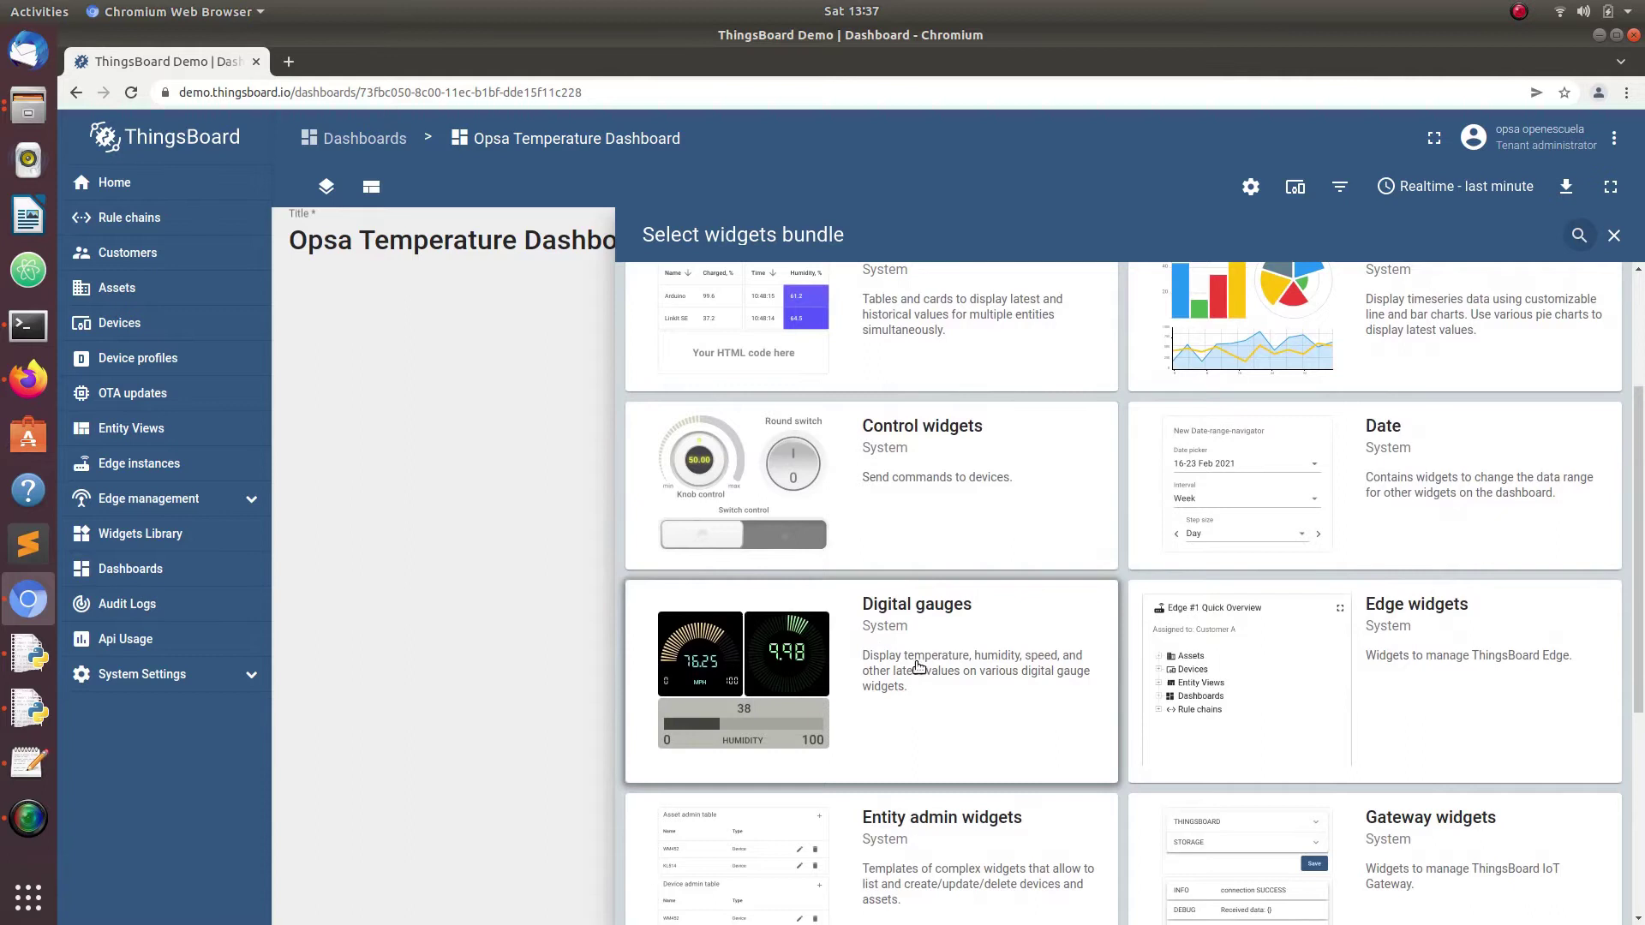
scroll(916, 664, down, 4)
scroll(916, 664, up, 2)
scroll(916, 664, up, 8)
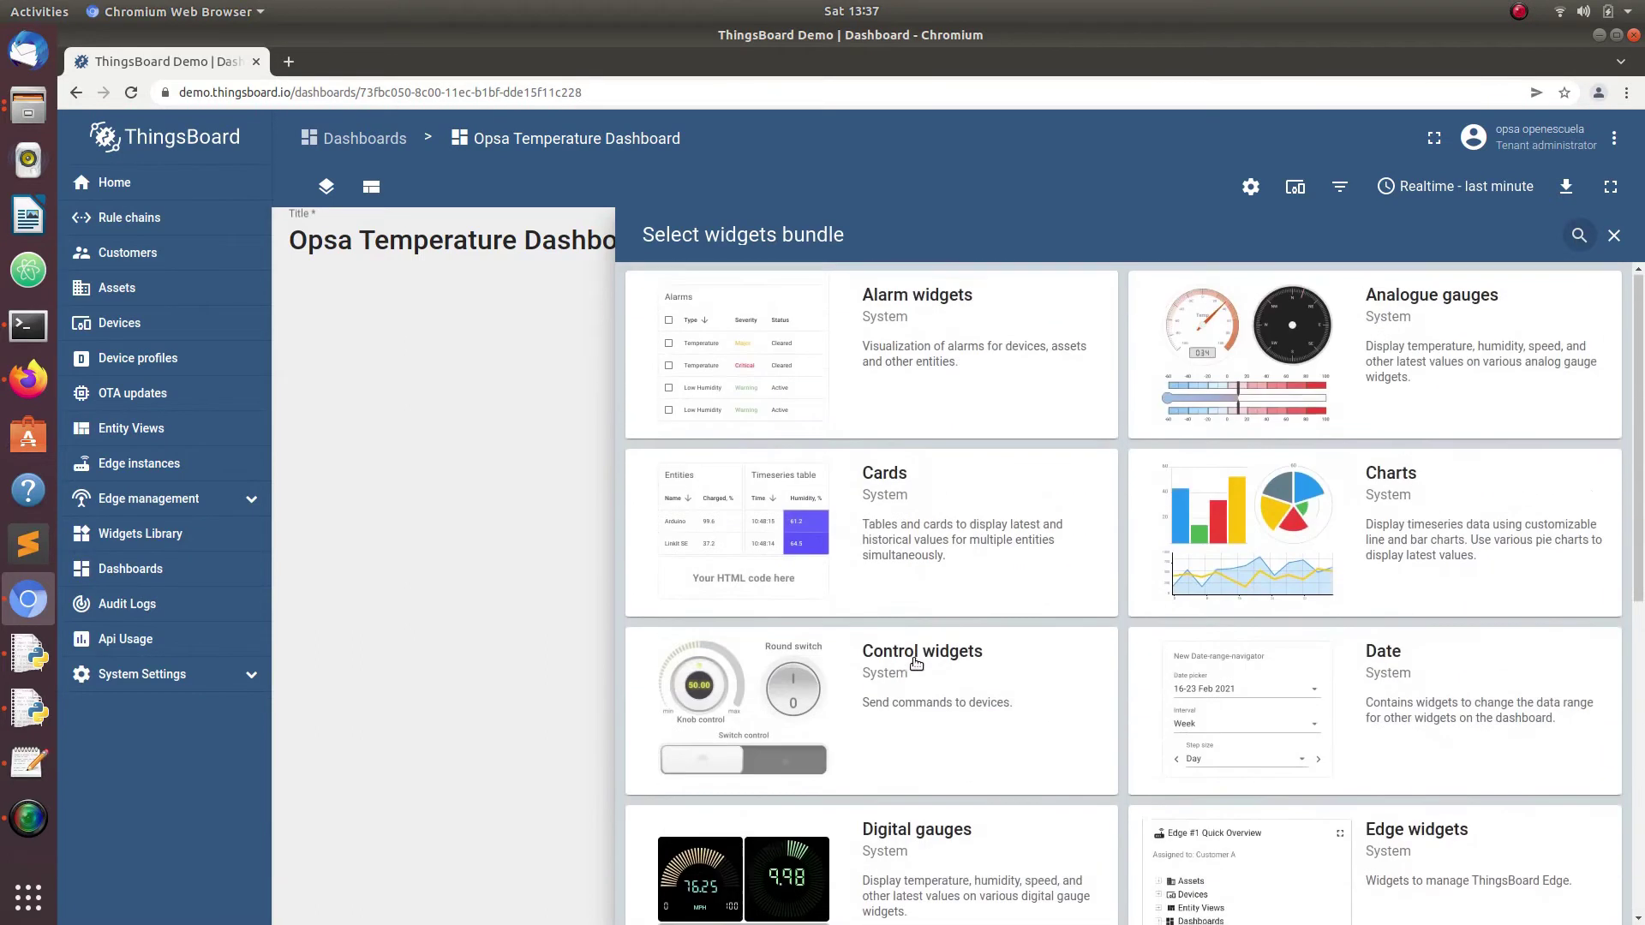
scroll(899, 651, down, 4)
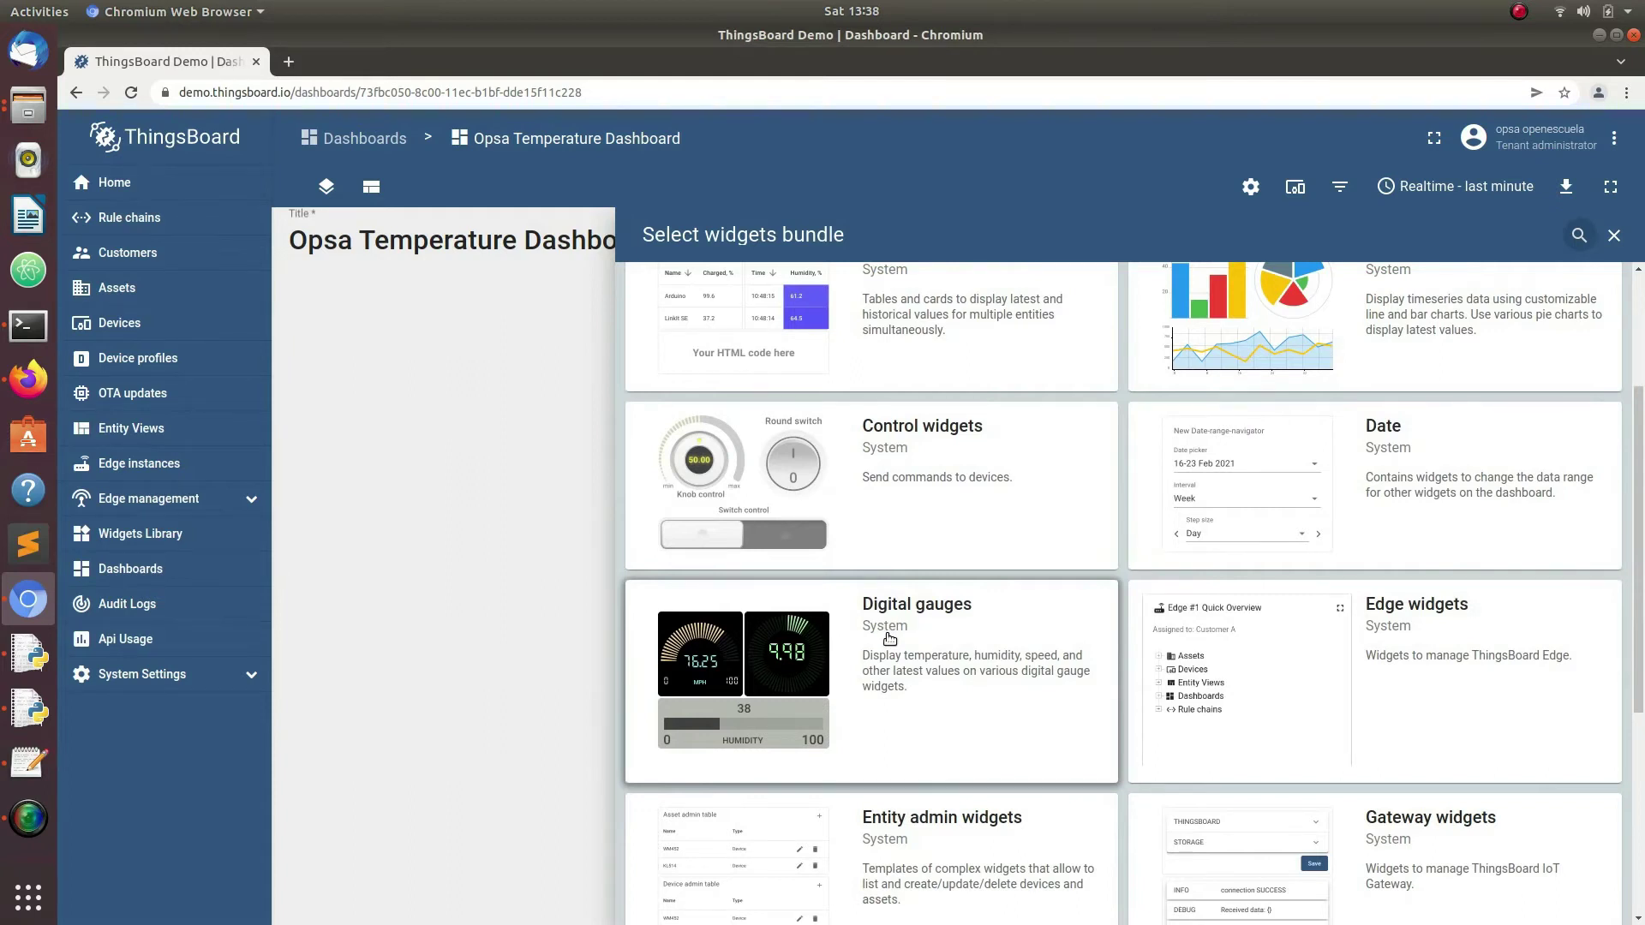
click(953, 626)
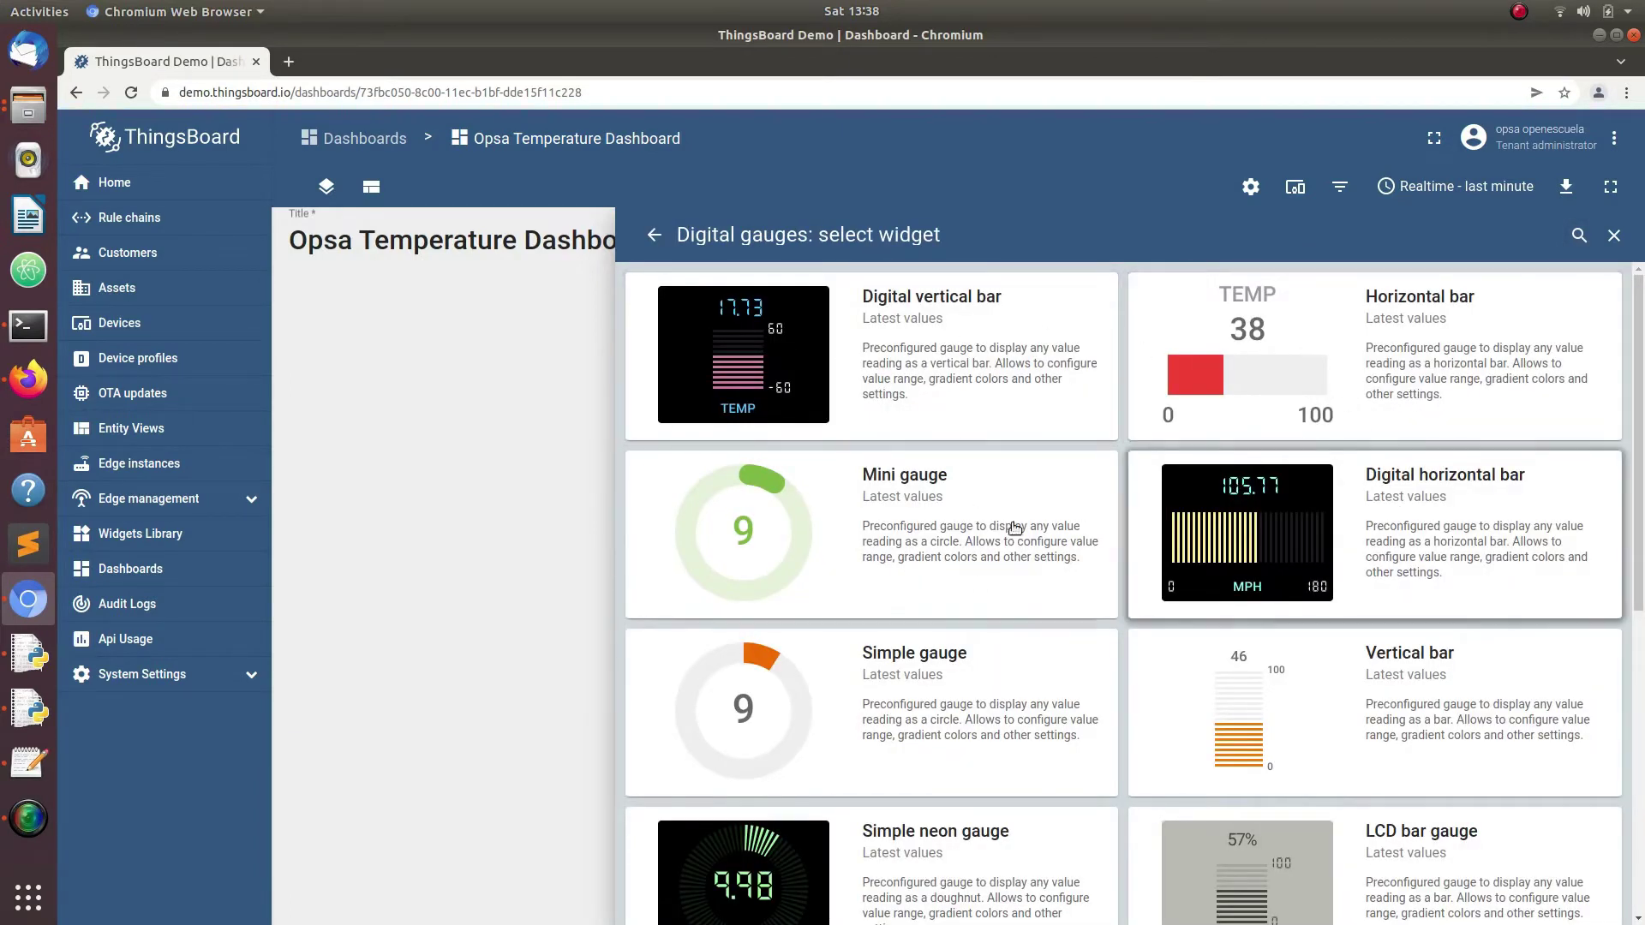
Look through the digital gauges and choose the Horizontal bar widget
scroll(1268, 800, down, 3)
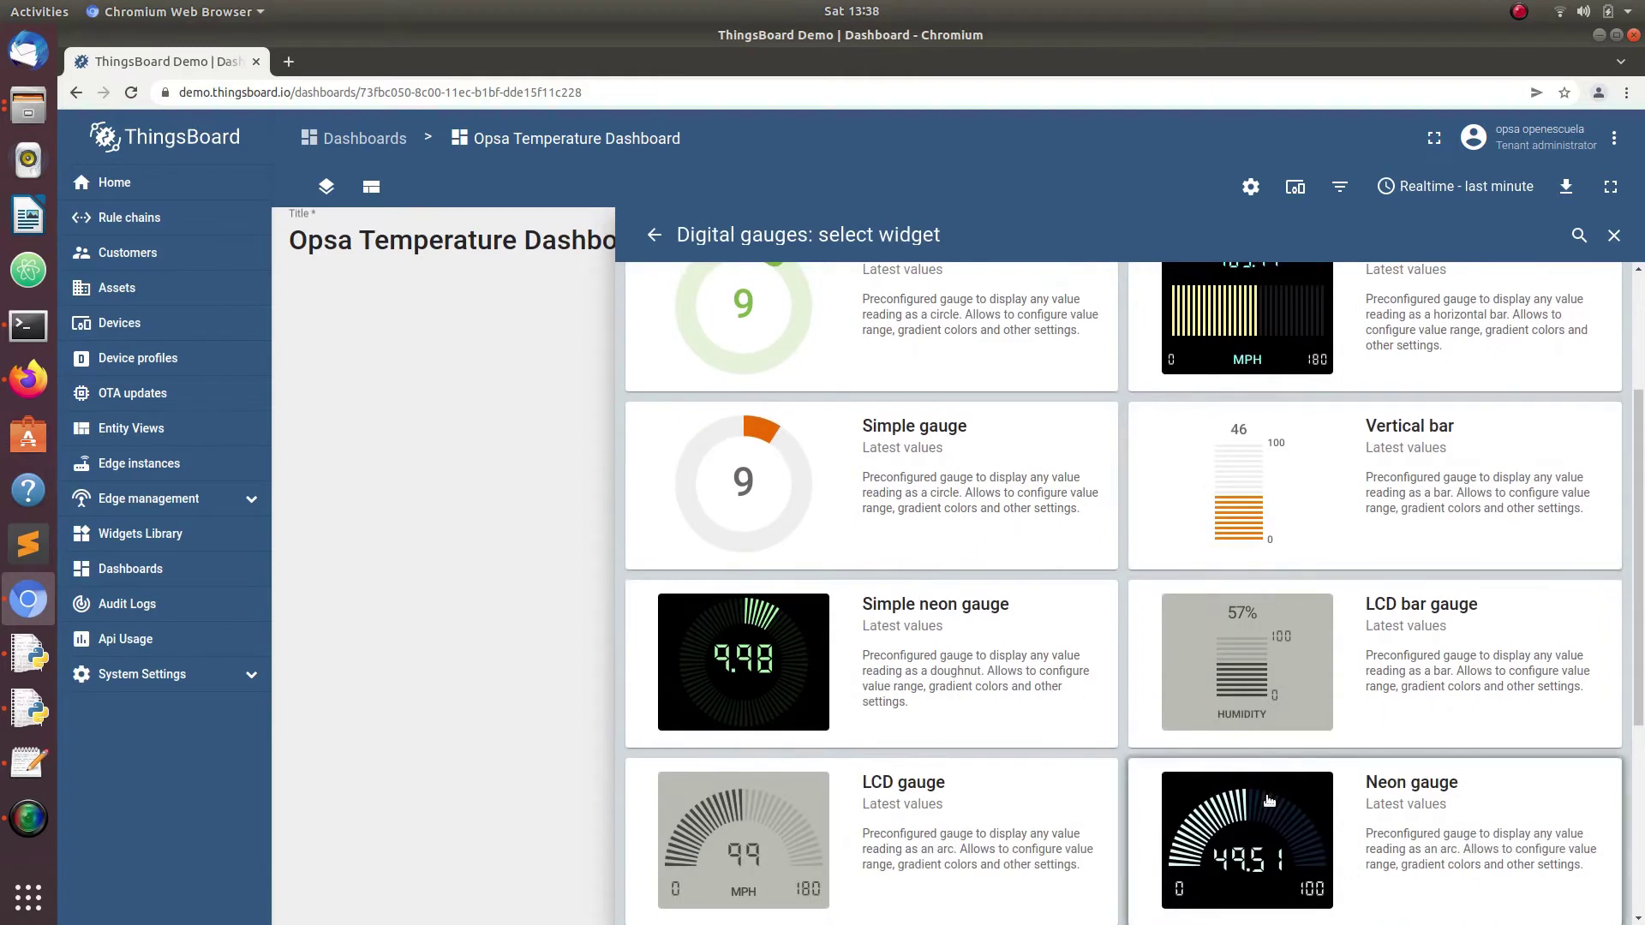
scroll(1269, 801, down, 3)
scroll(1259, 788, up, 4)
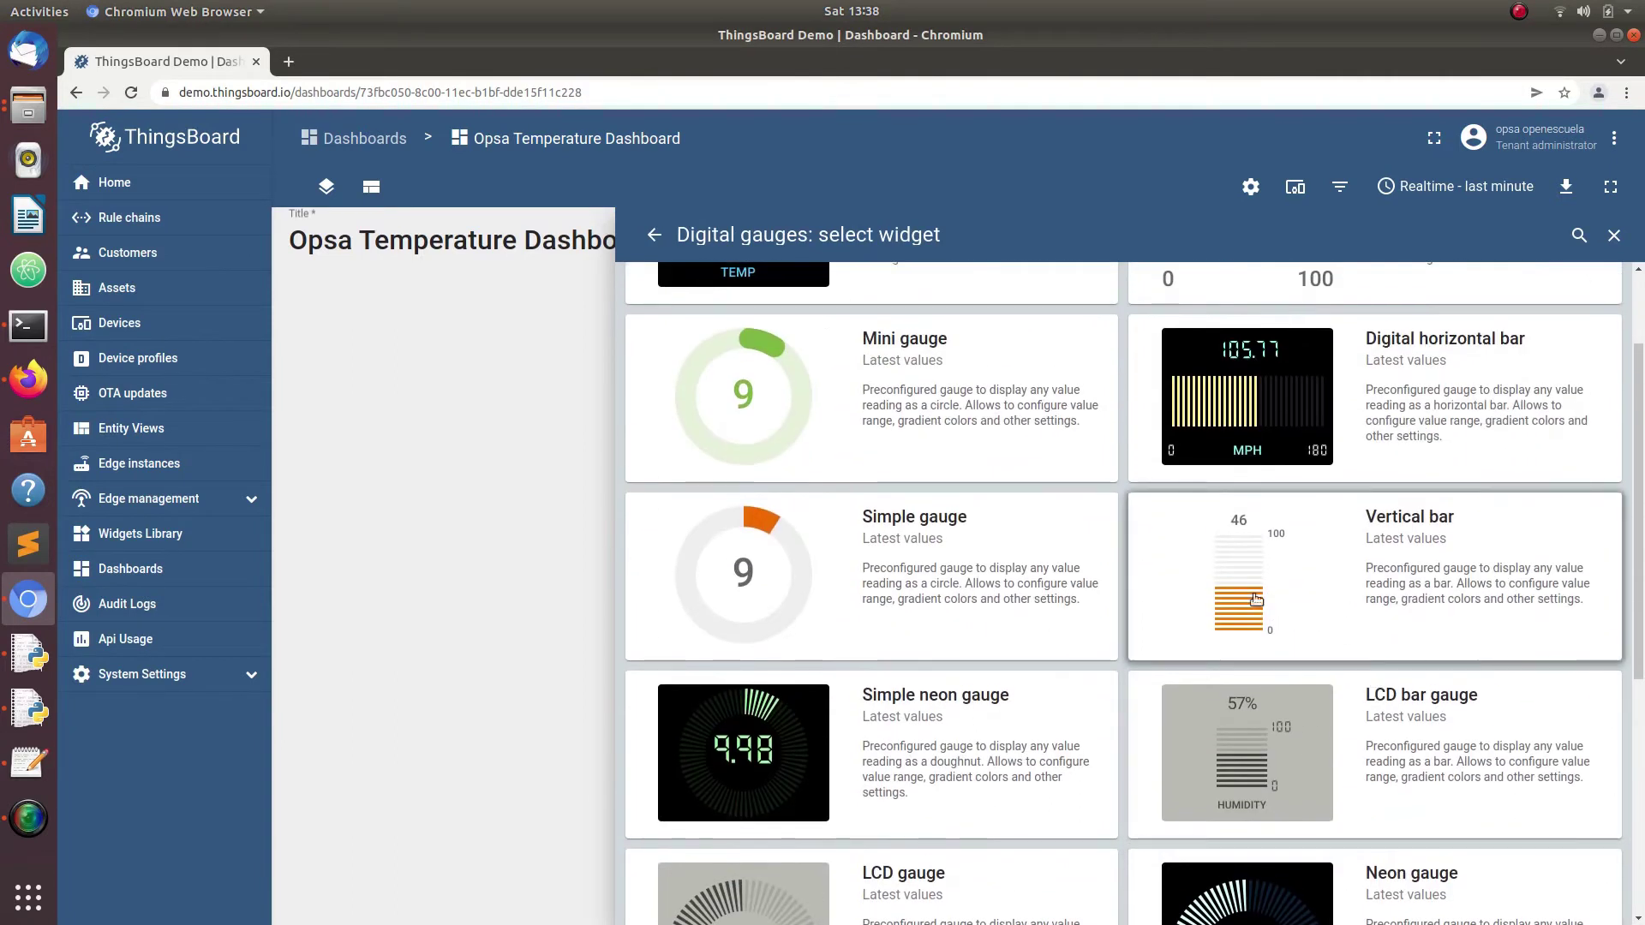
scroll(920, 763, down, 6)
scroll(917, 782, up, 8)
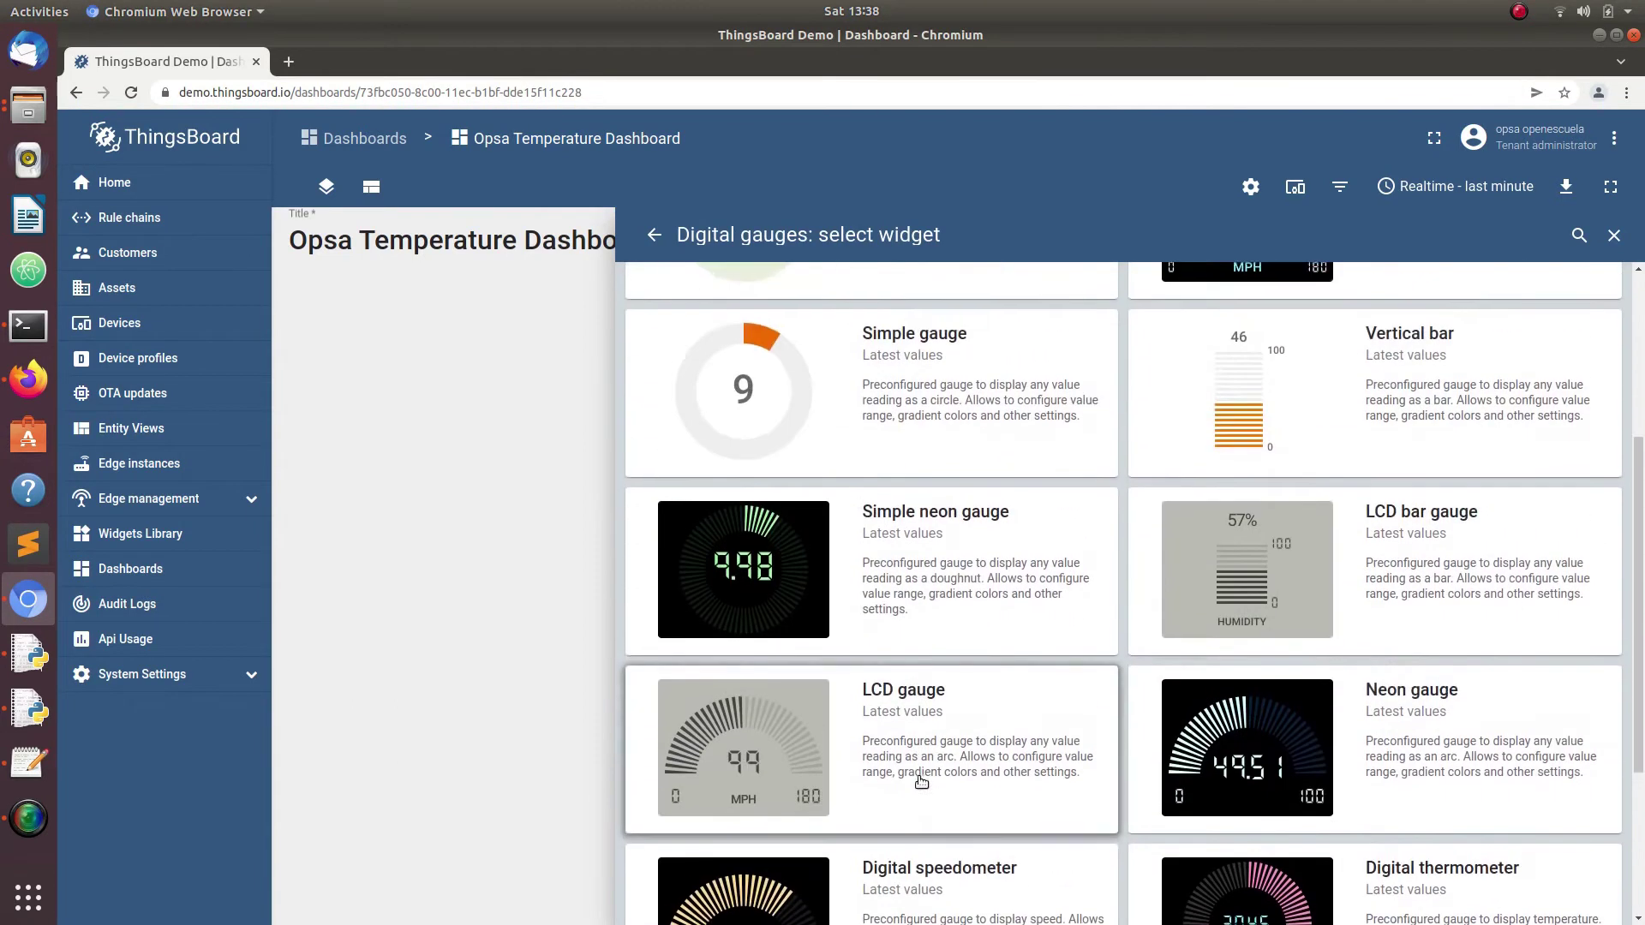
click(1424, 343)
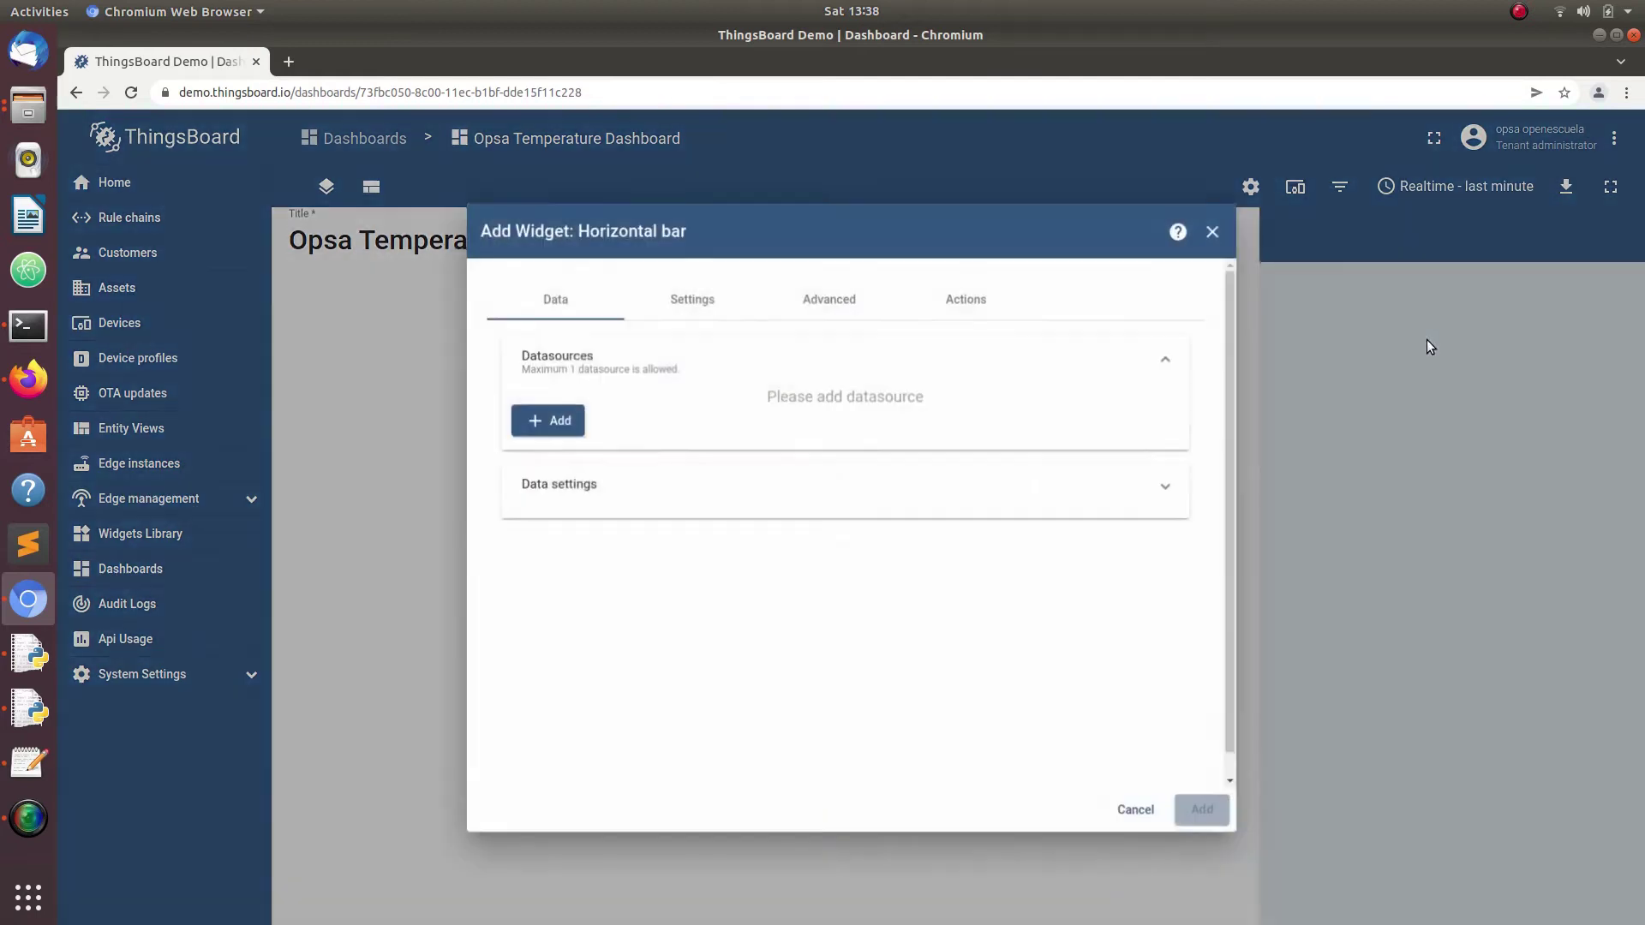
Give the Horizontal bar an entity datasource with alias Opsa Temp 1 and the temperature key, and add it to the dashboard
click(556, 421)
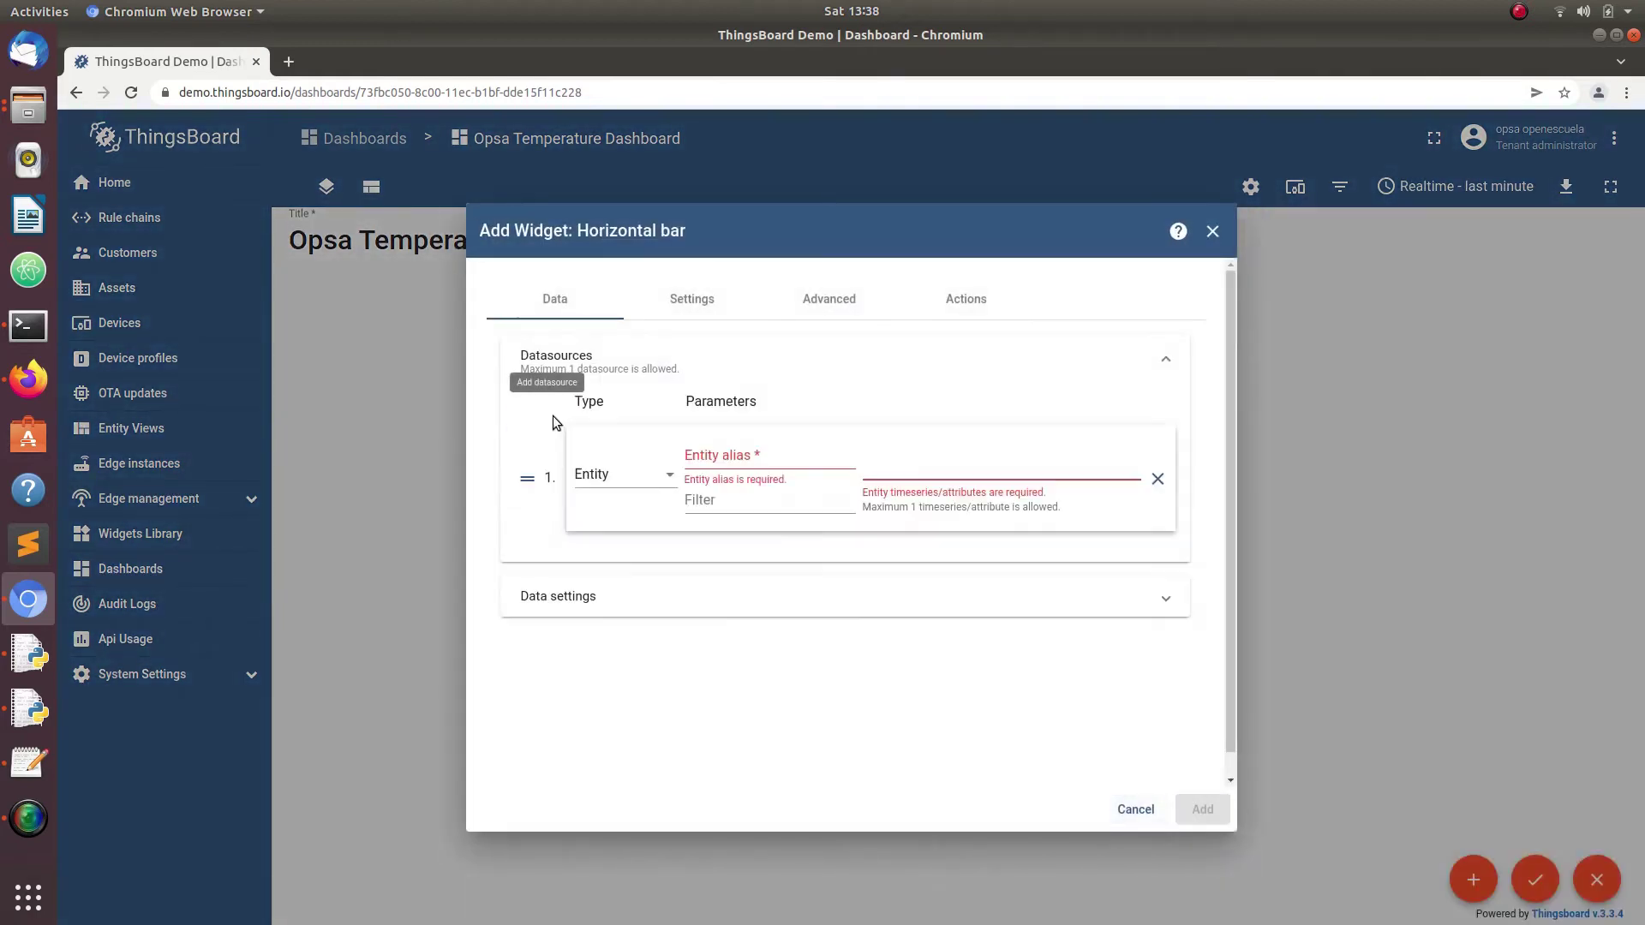
click(725, 467)
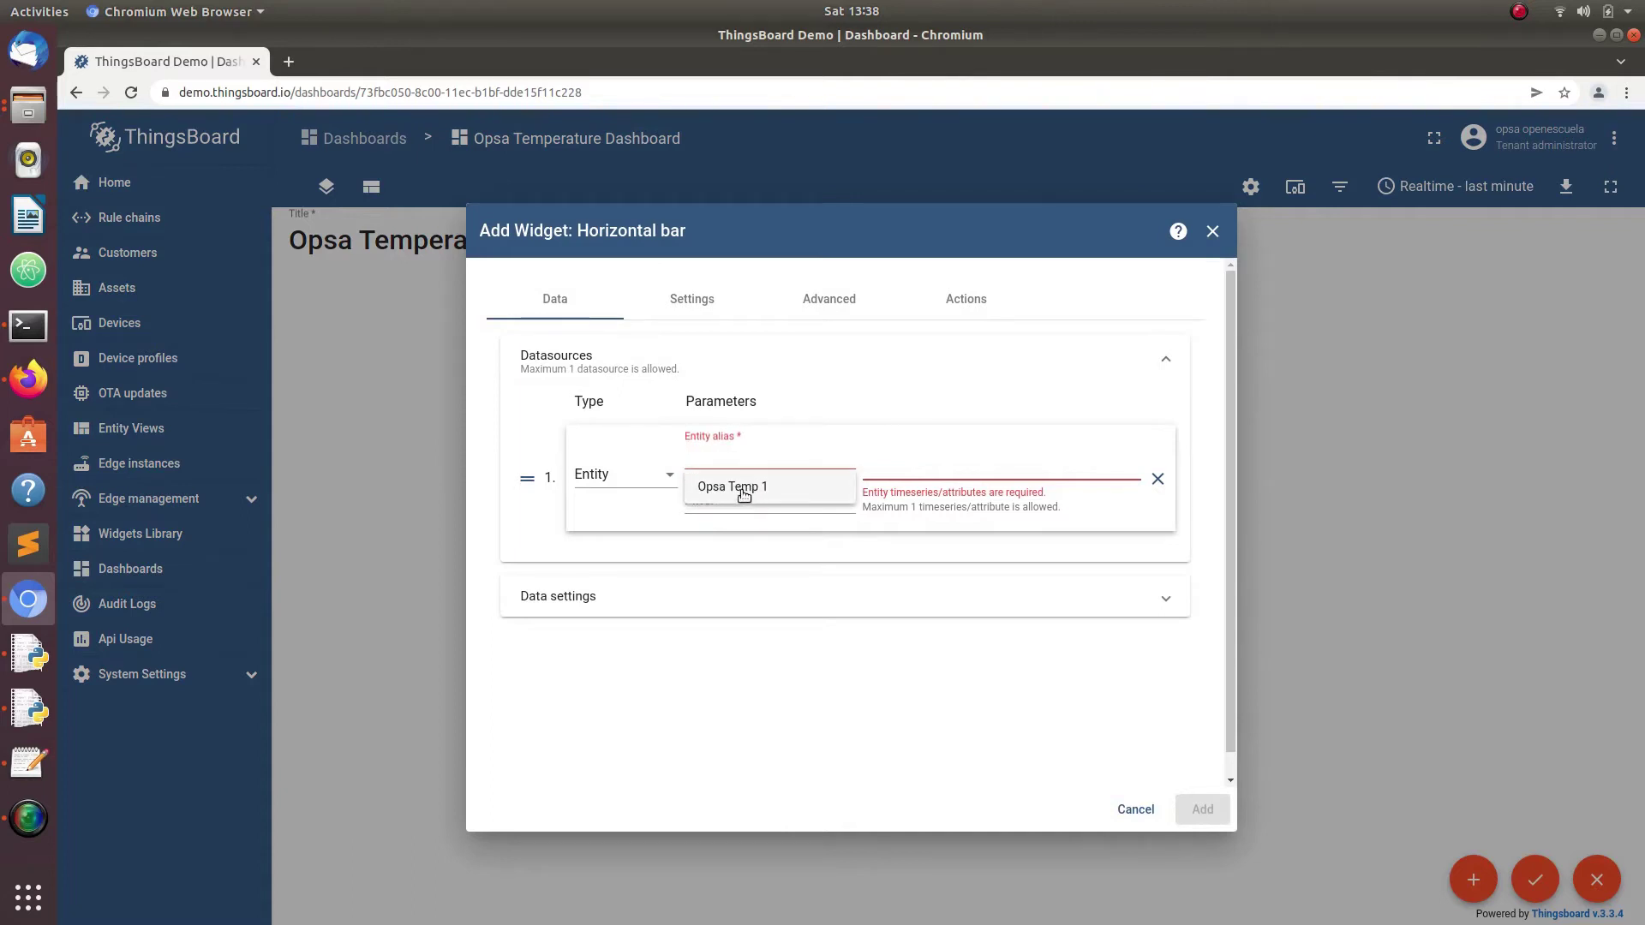
click(745, 488)
click(887, 466)
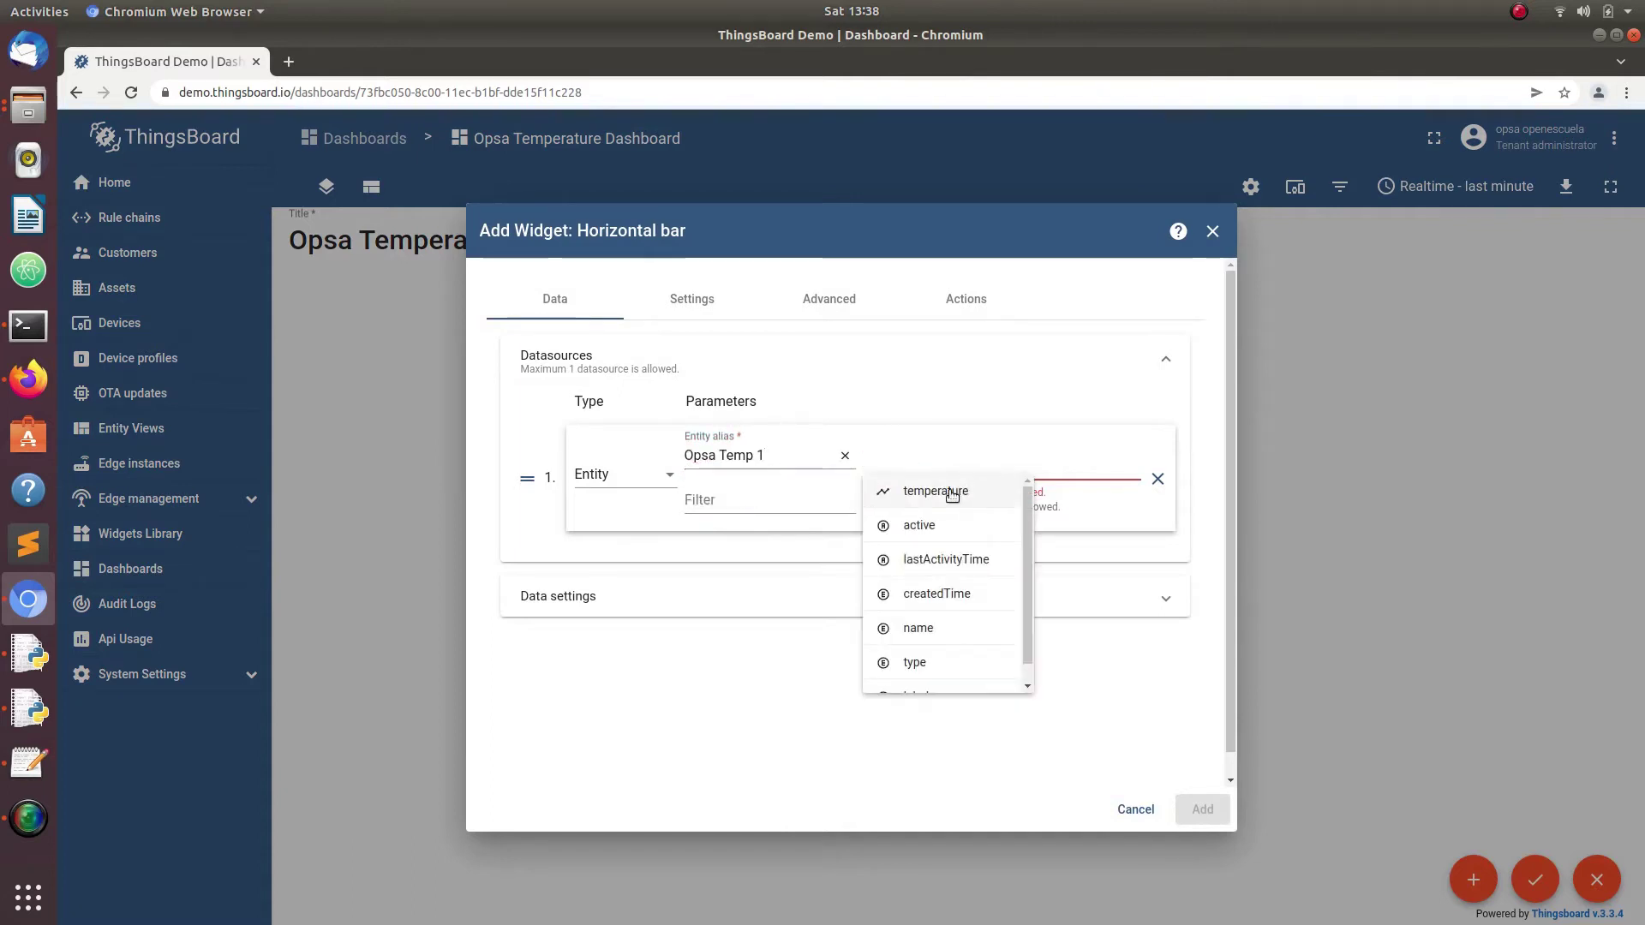
click(922, 487)
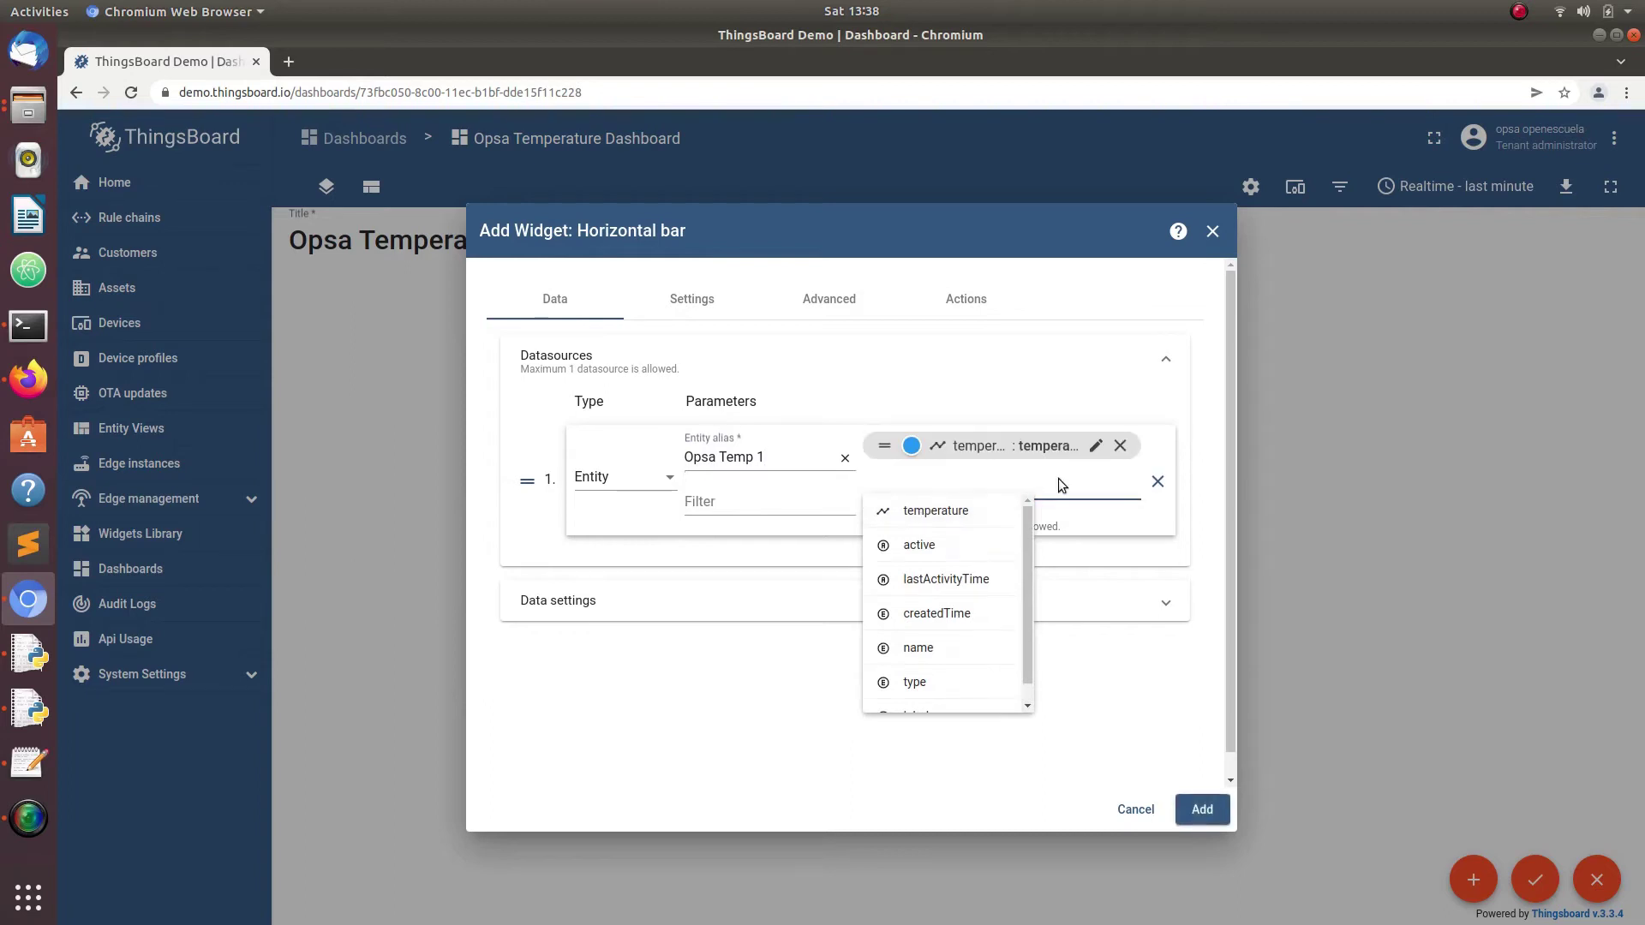
click(1204, 809)
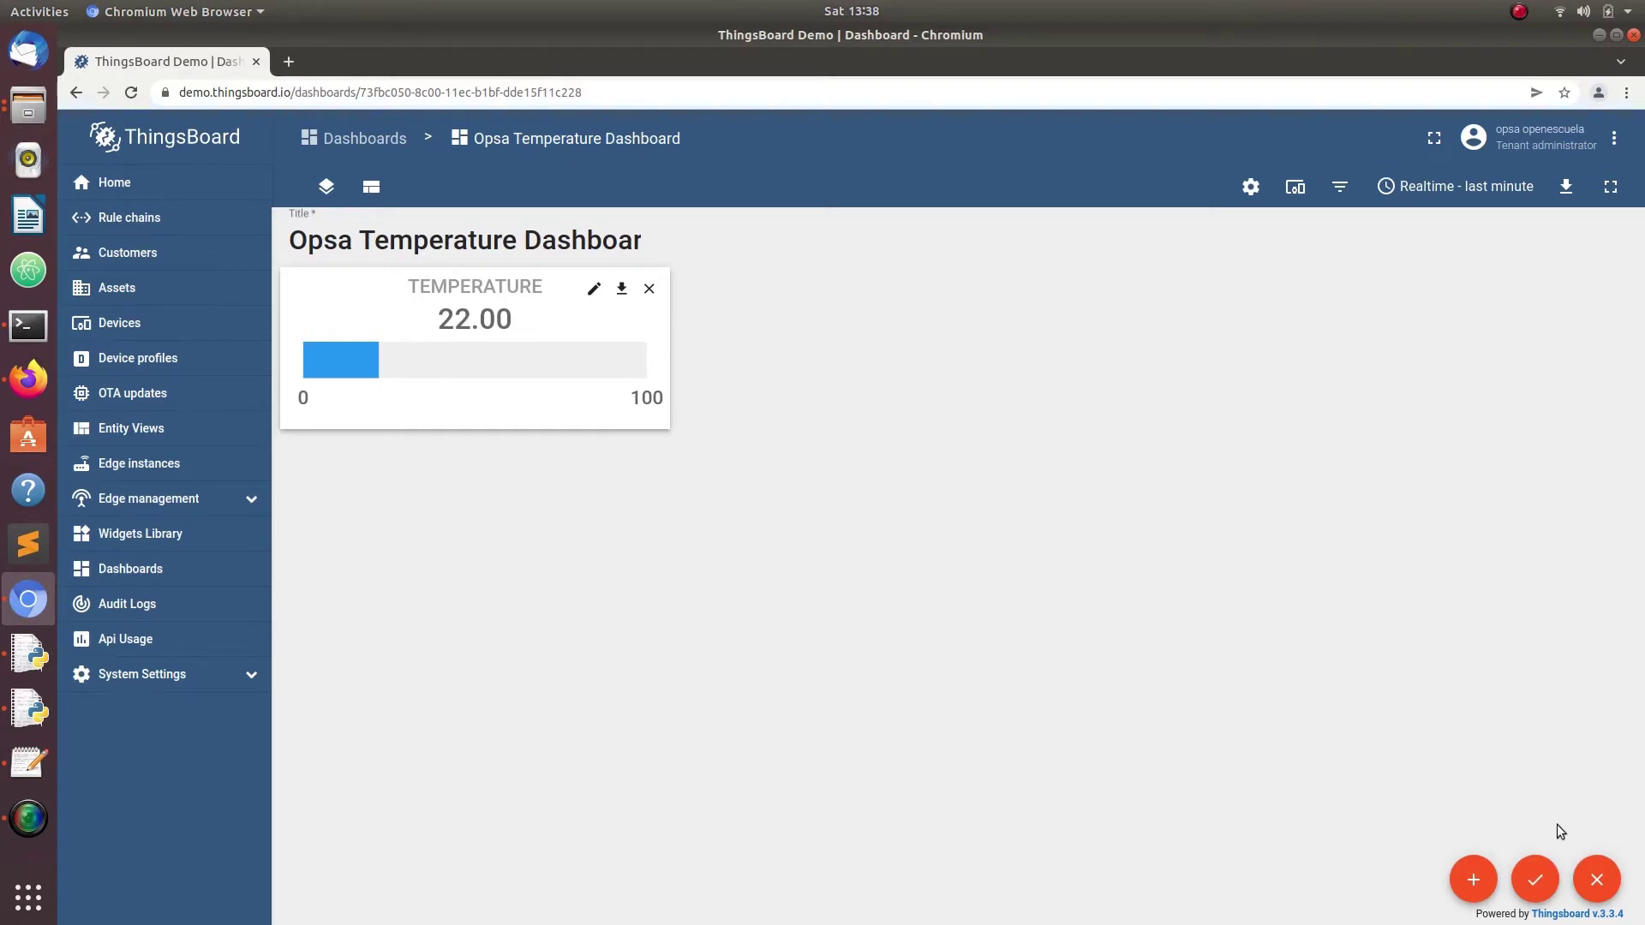
Start creating another widget, choosing the Timeseries Line Chart from the Charts bundle
mouse_move(1473, 879)
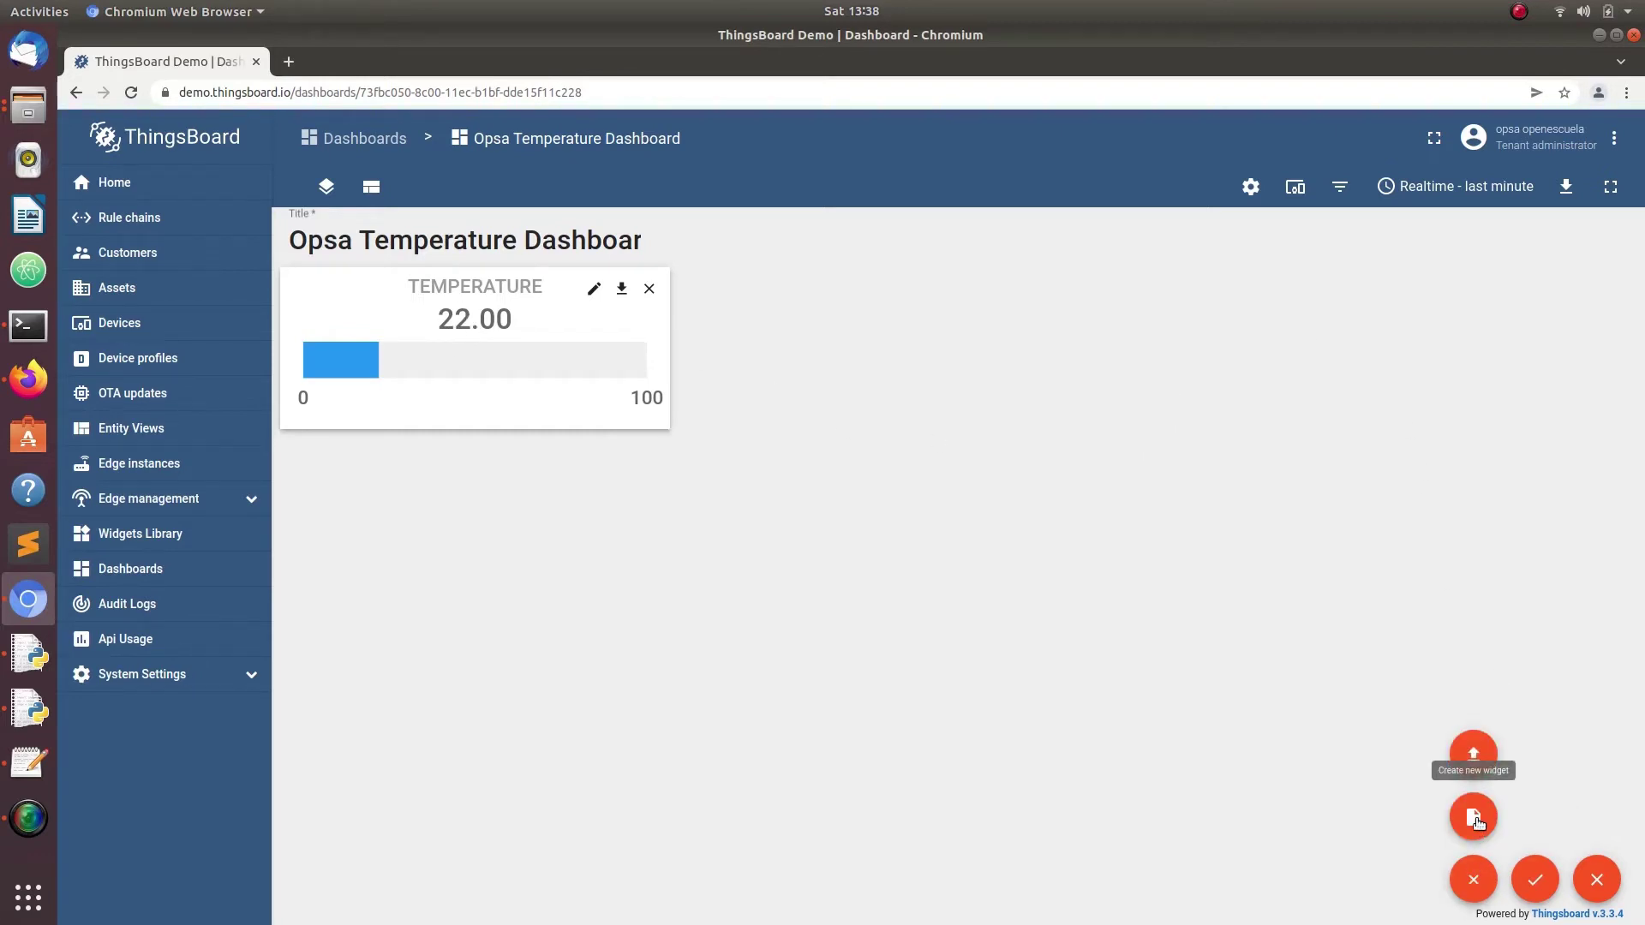
click(1475, 820)
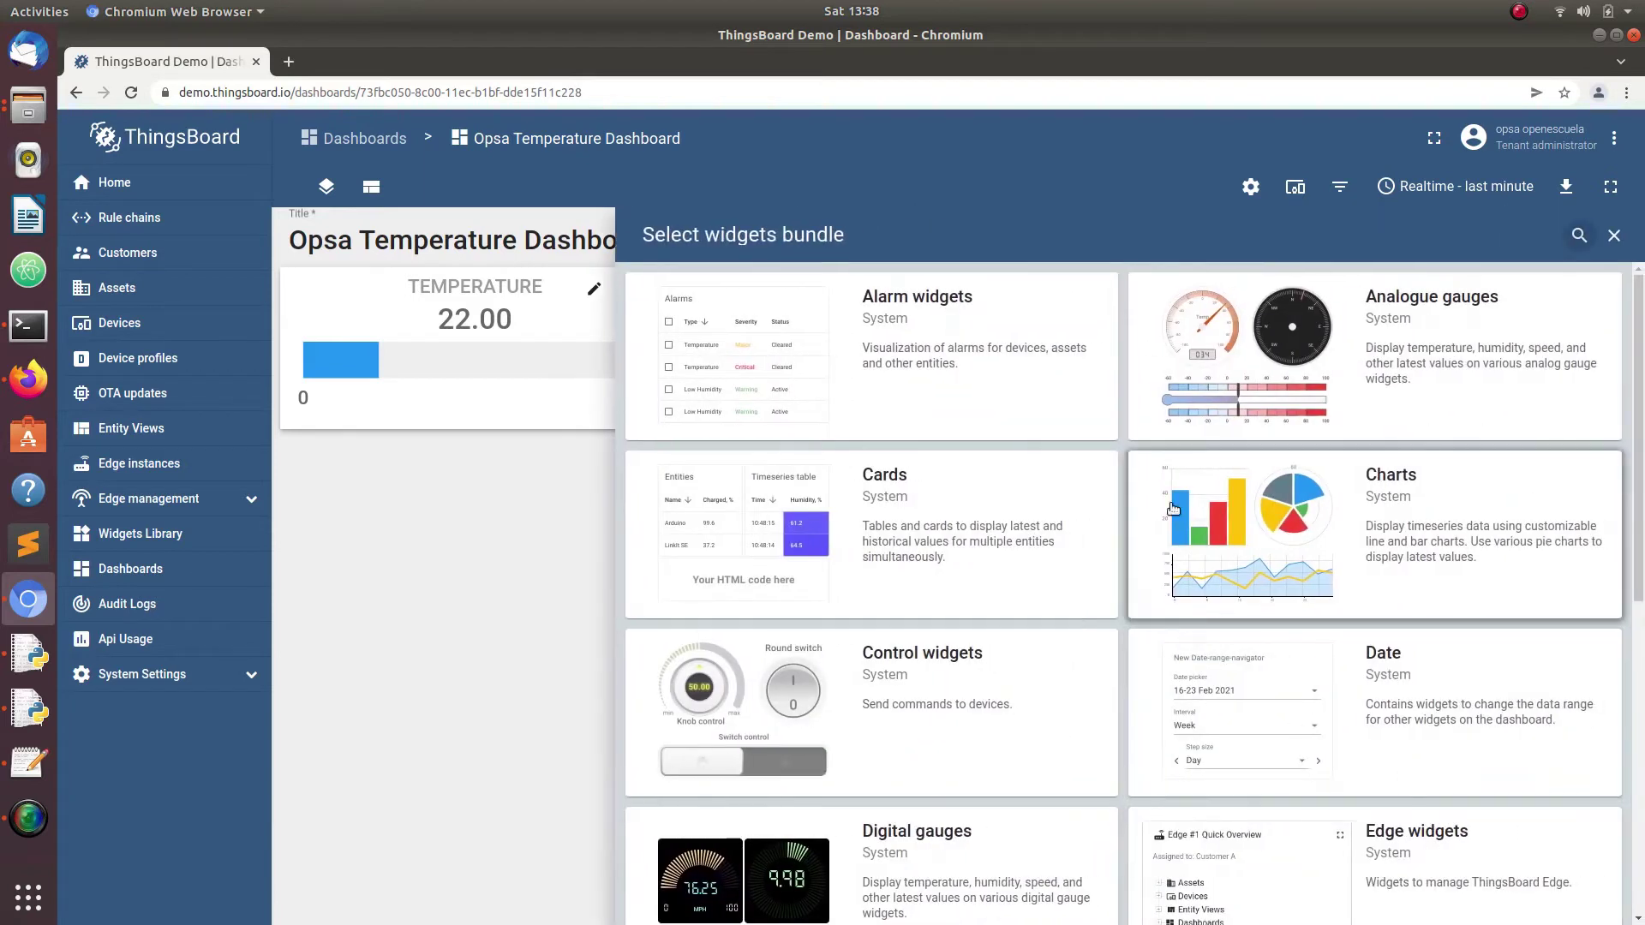
click(1393, 506)
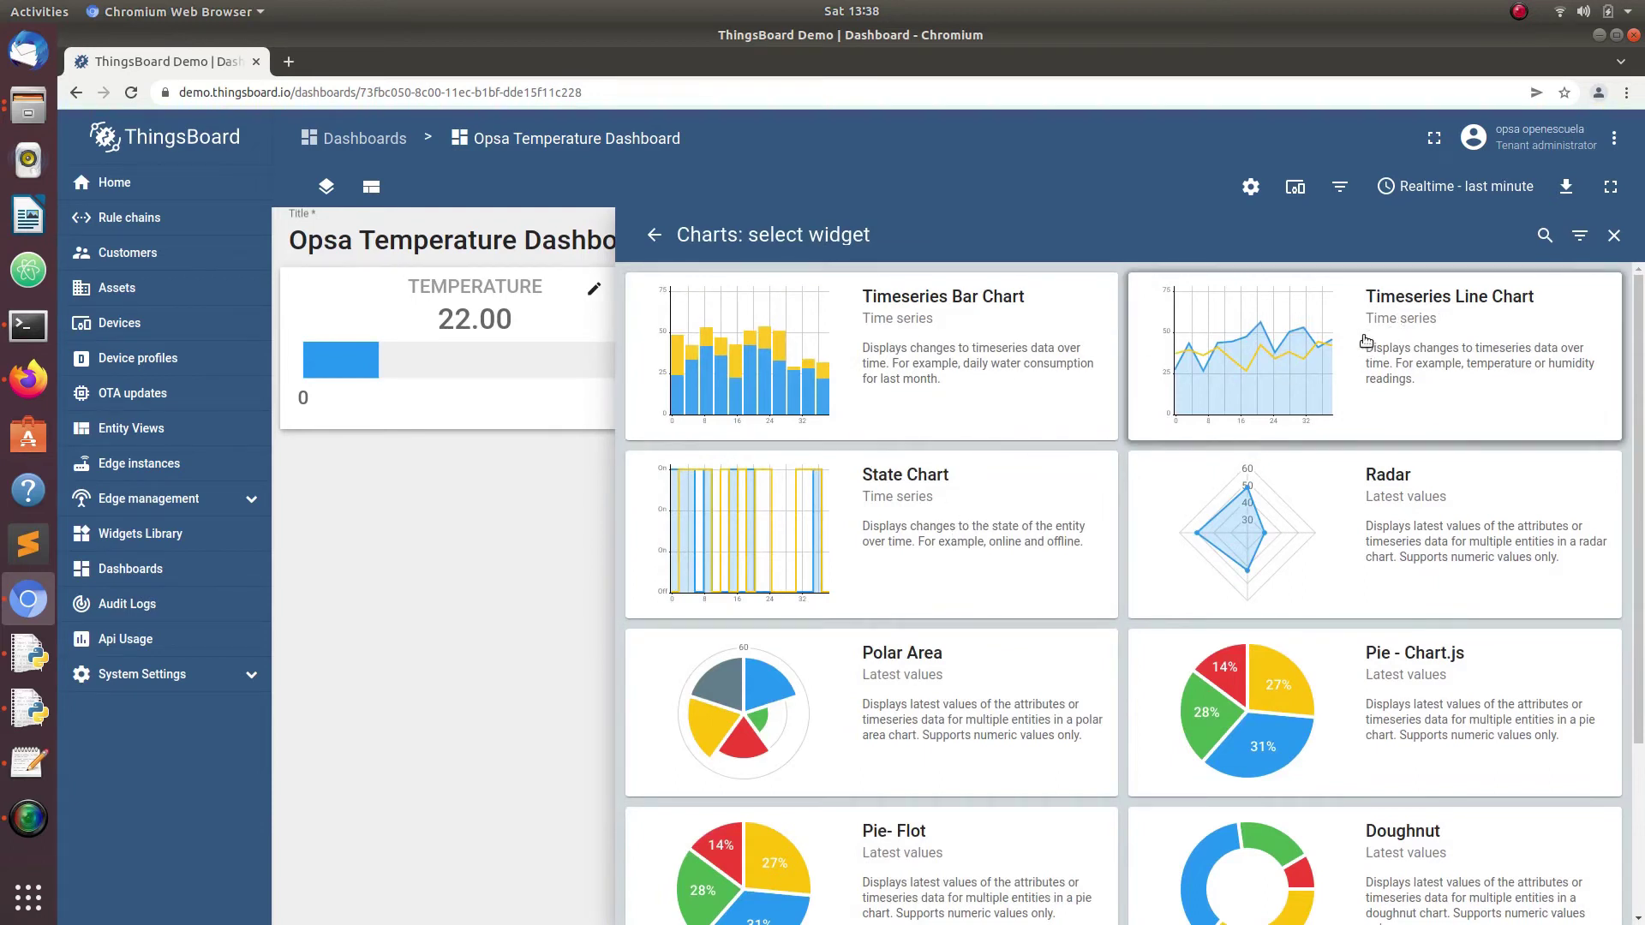
click(1364, 341)
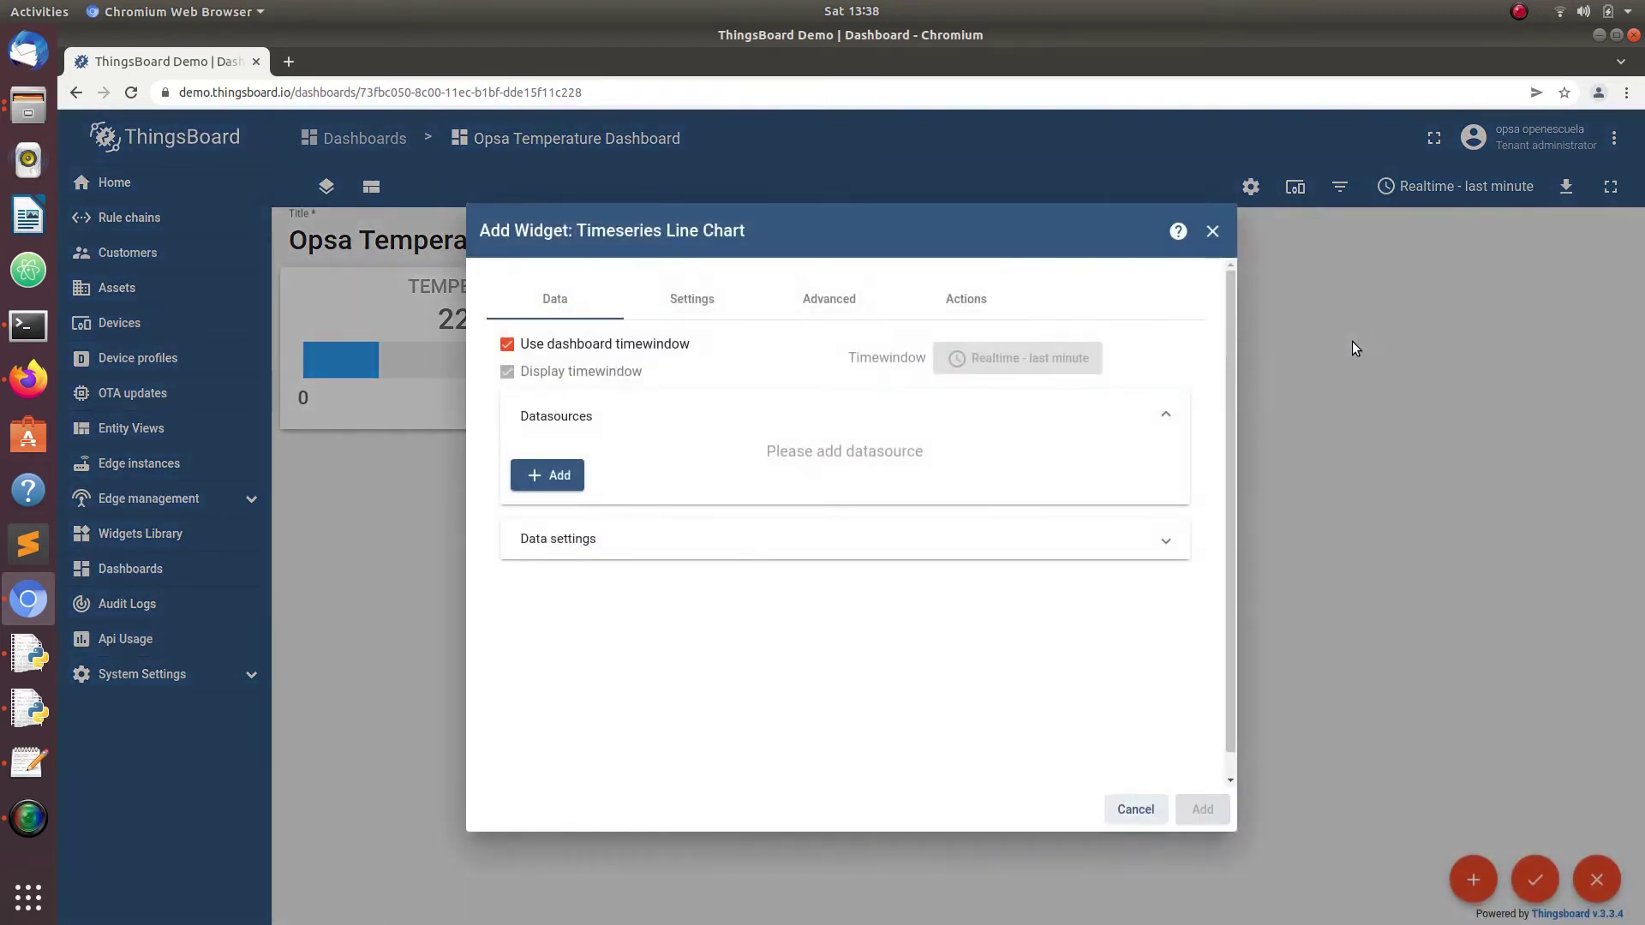
Give the line chart an entity datasource with alias Opsa Temp 1 and the temperature timeseries, and add it to the dashboard
click(553, 477)
click(727, 554)
click(741, 513)
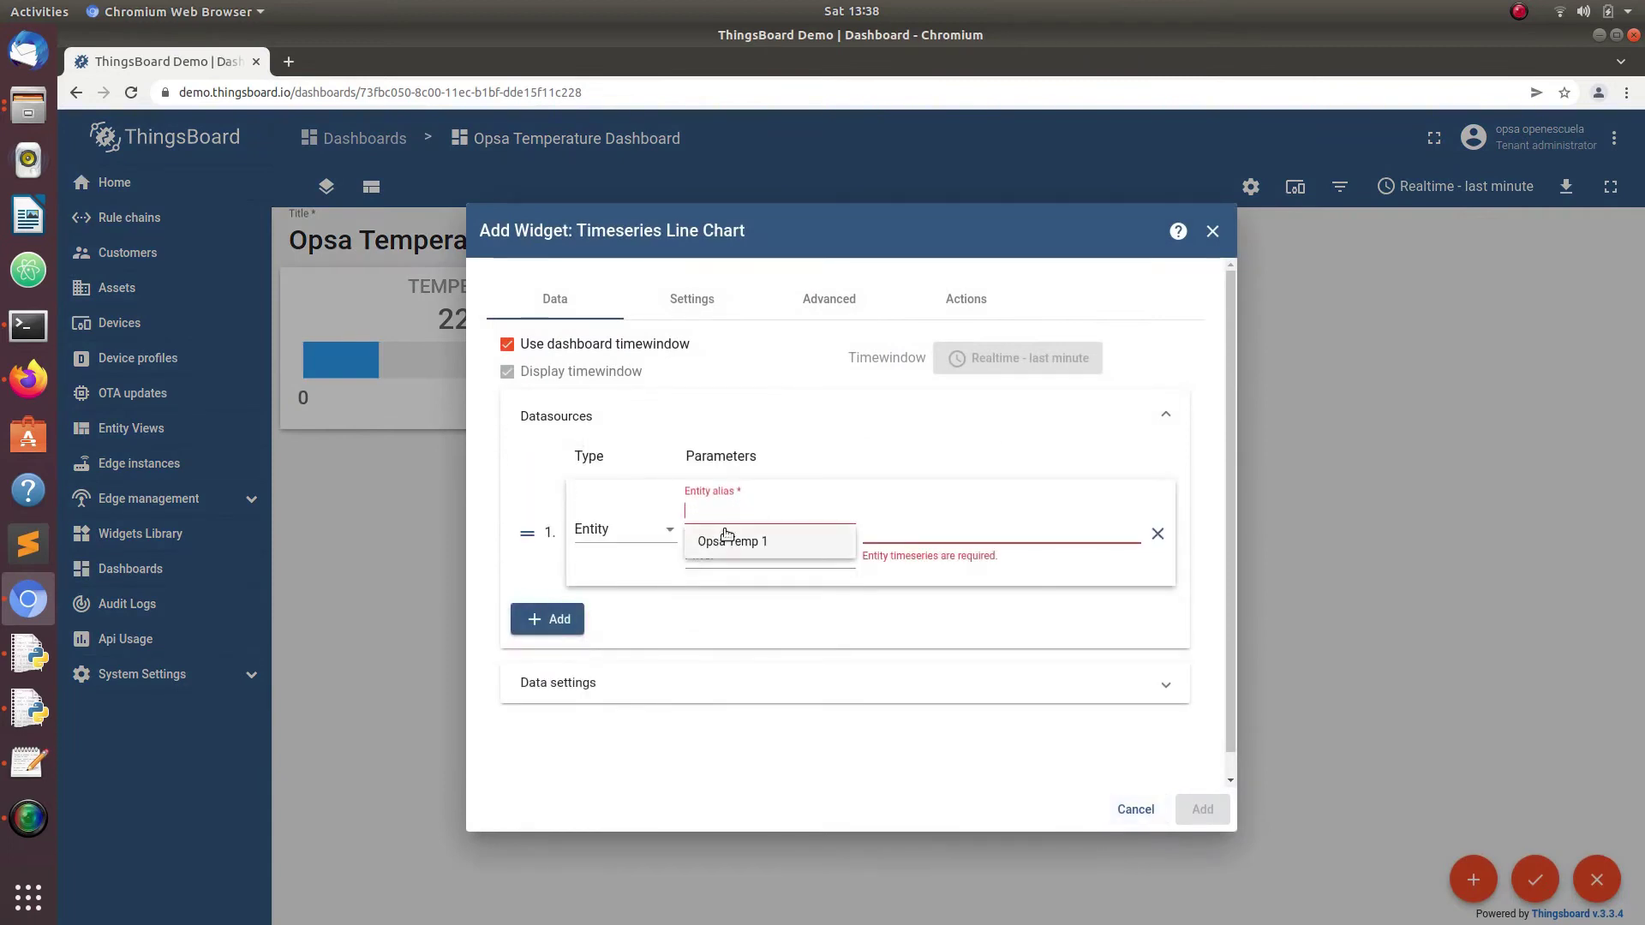
click(754, 545)
click(899, 531)
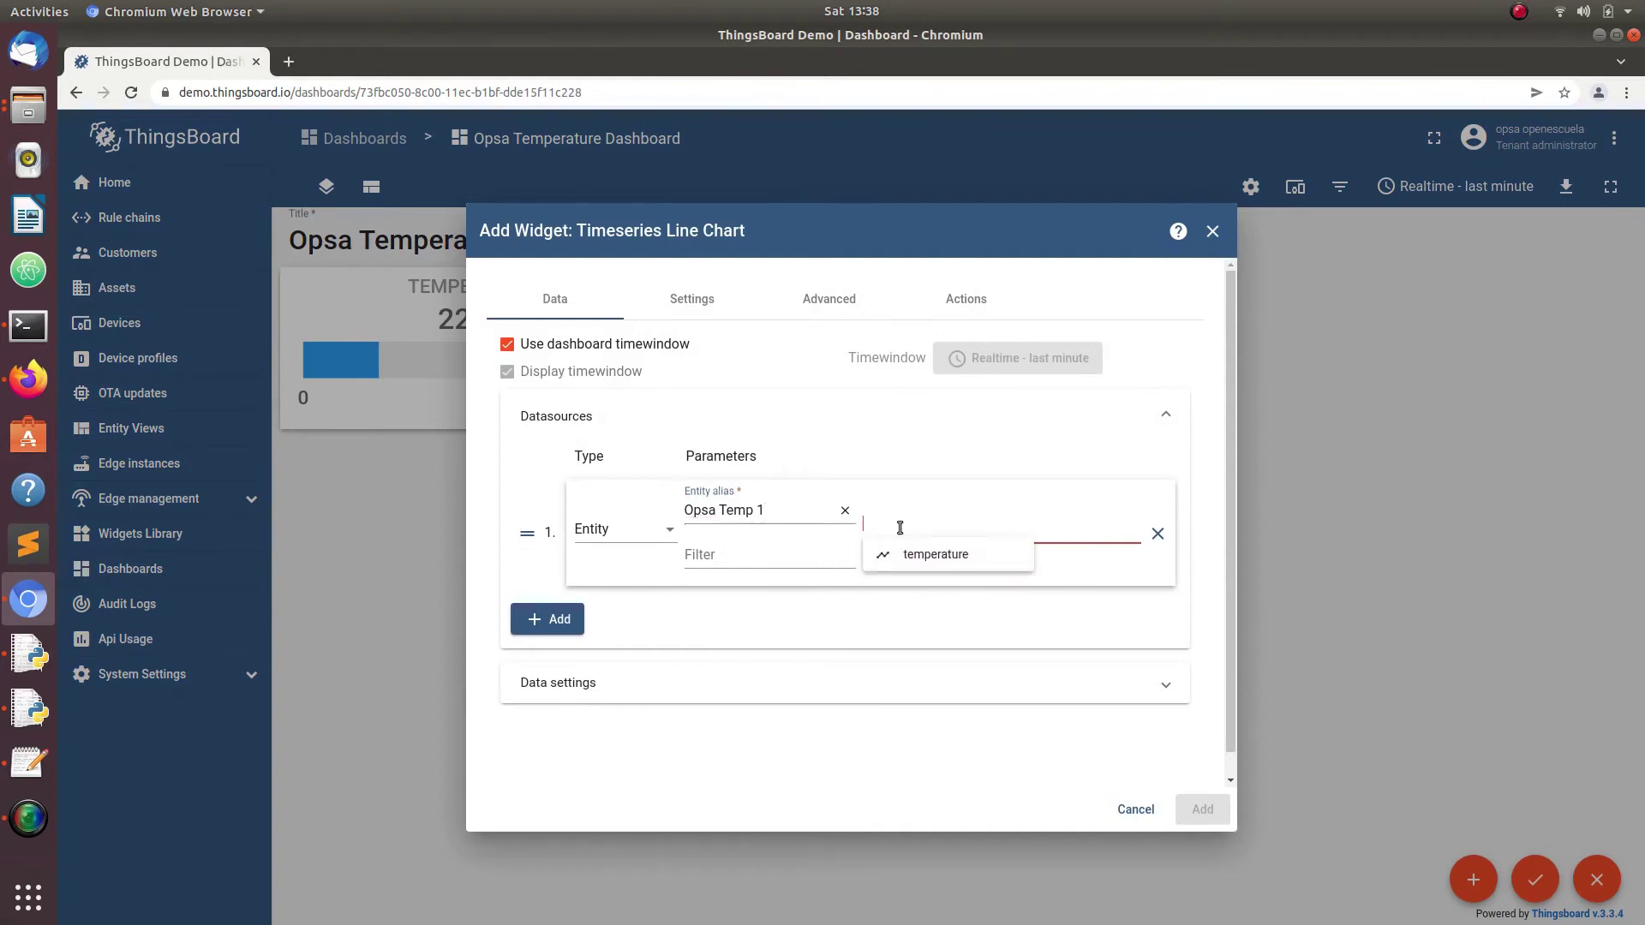
click(931, 557)
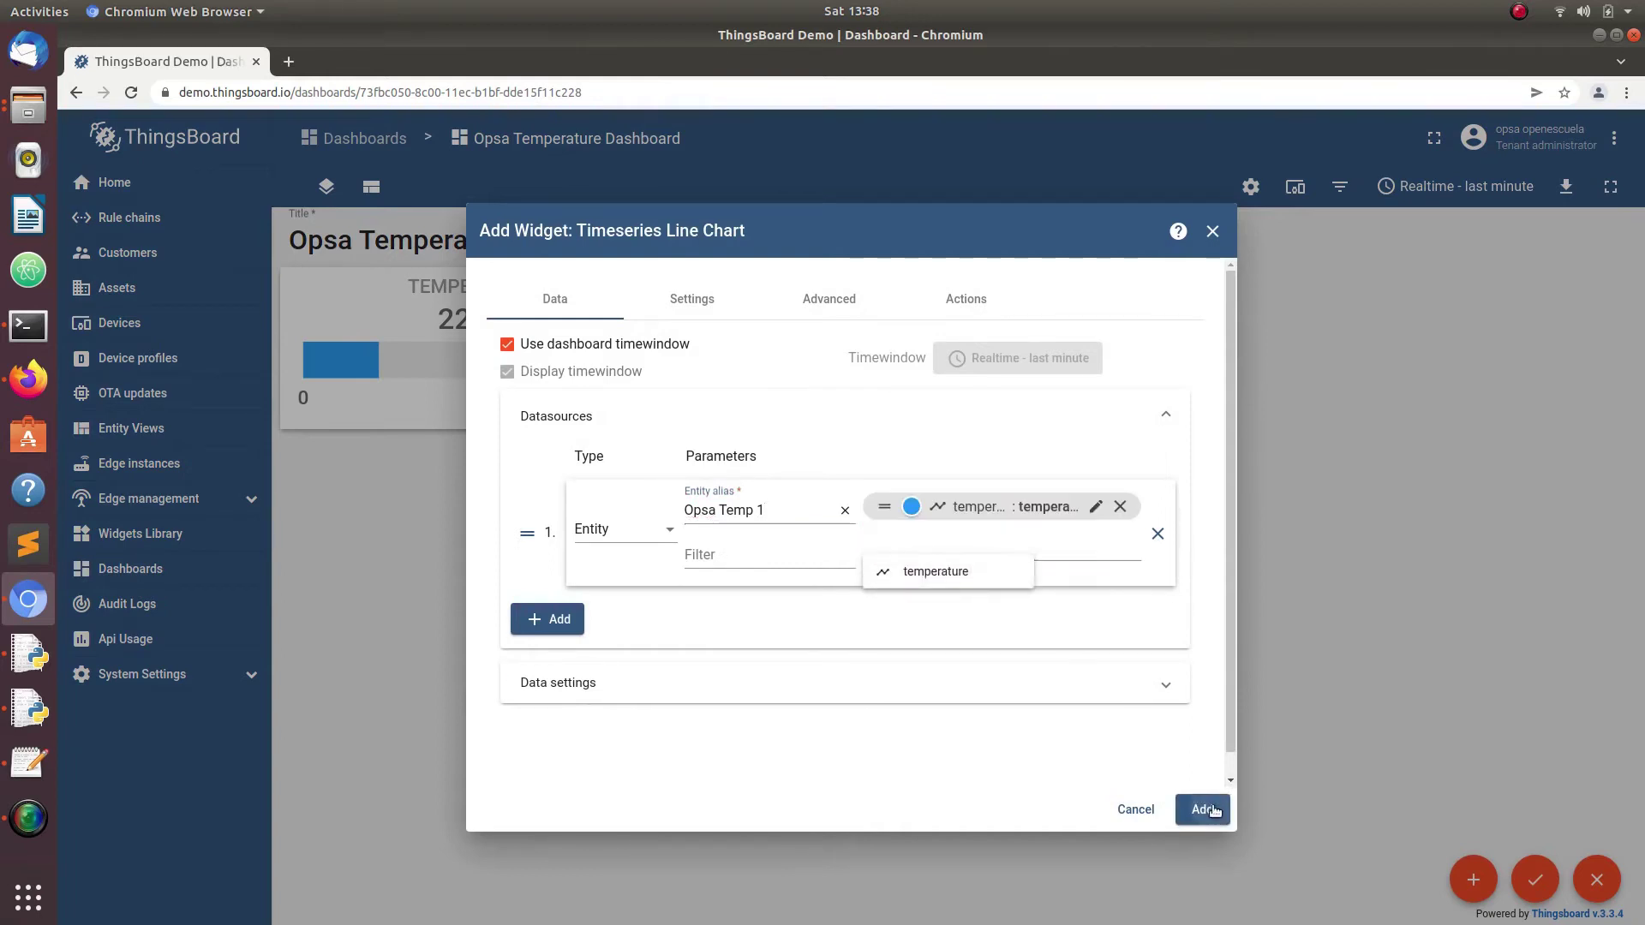
click(1210, 809)
Move the line chart a little lower under the temperature bar and enlarge it in width and height
drag(546, 474, 551, 540)
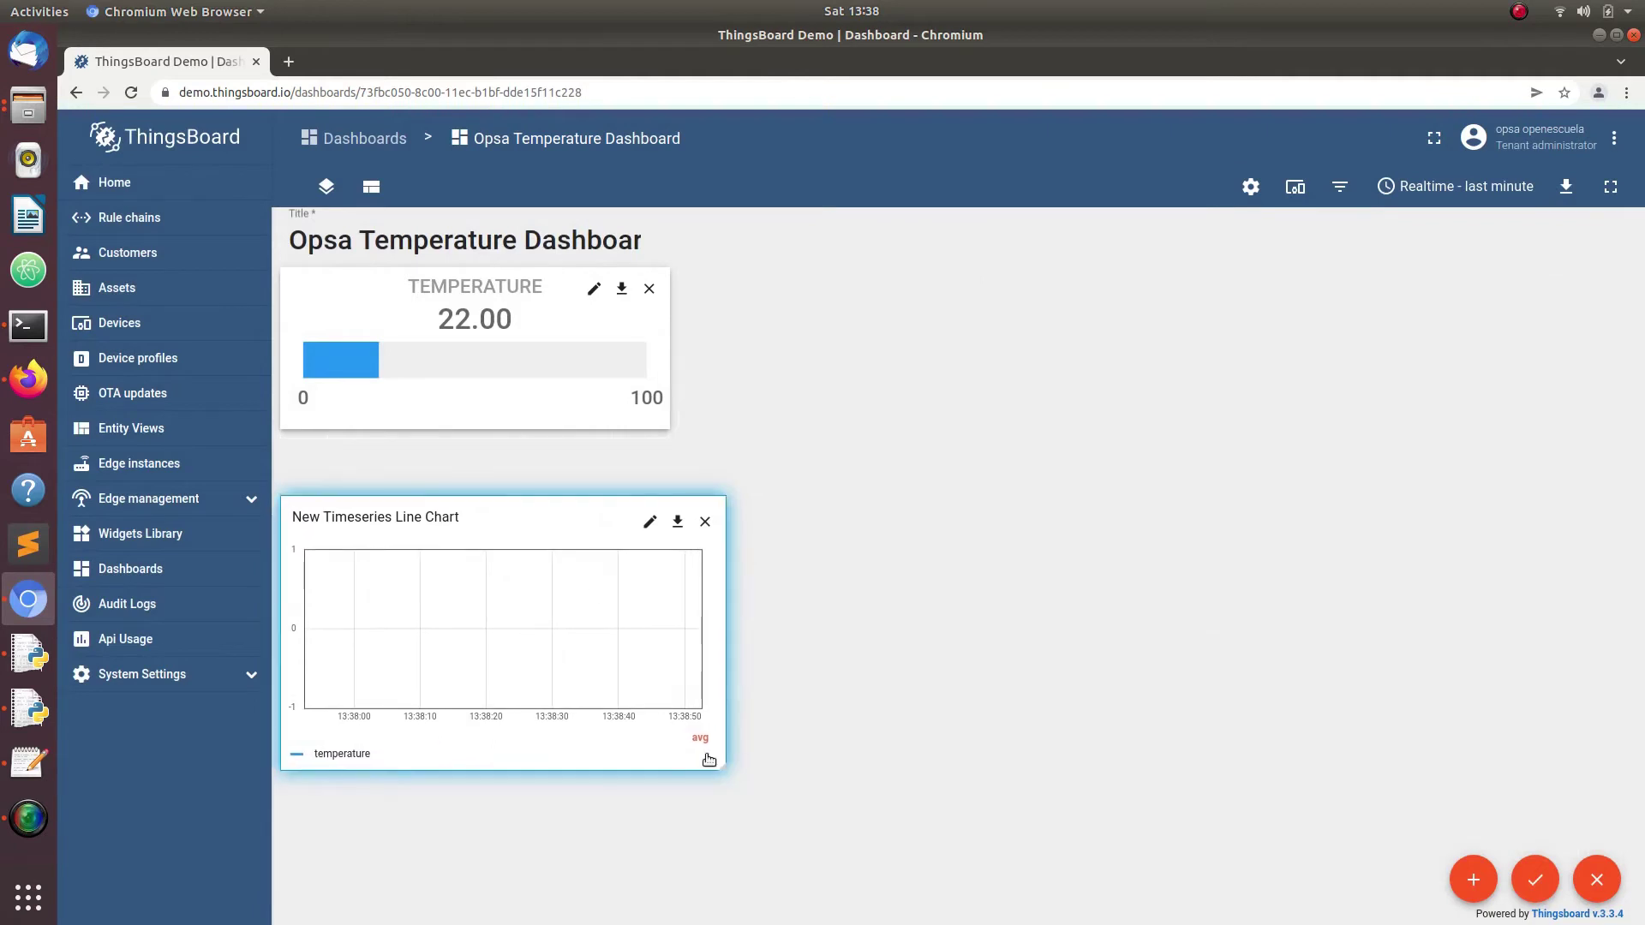
drag(719, 762, 1097, 870)
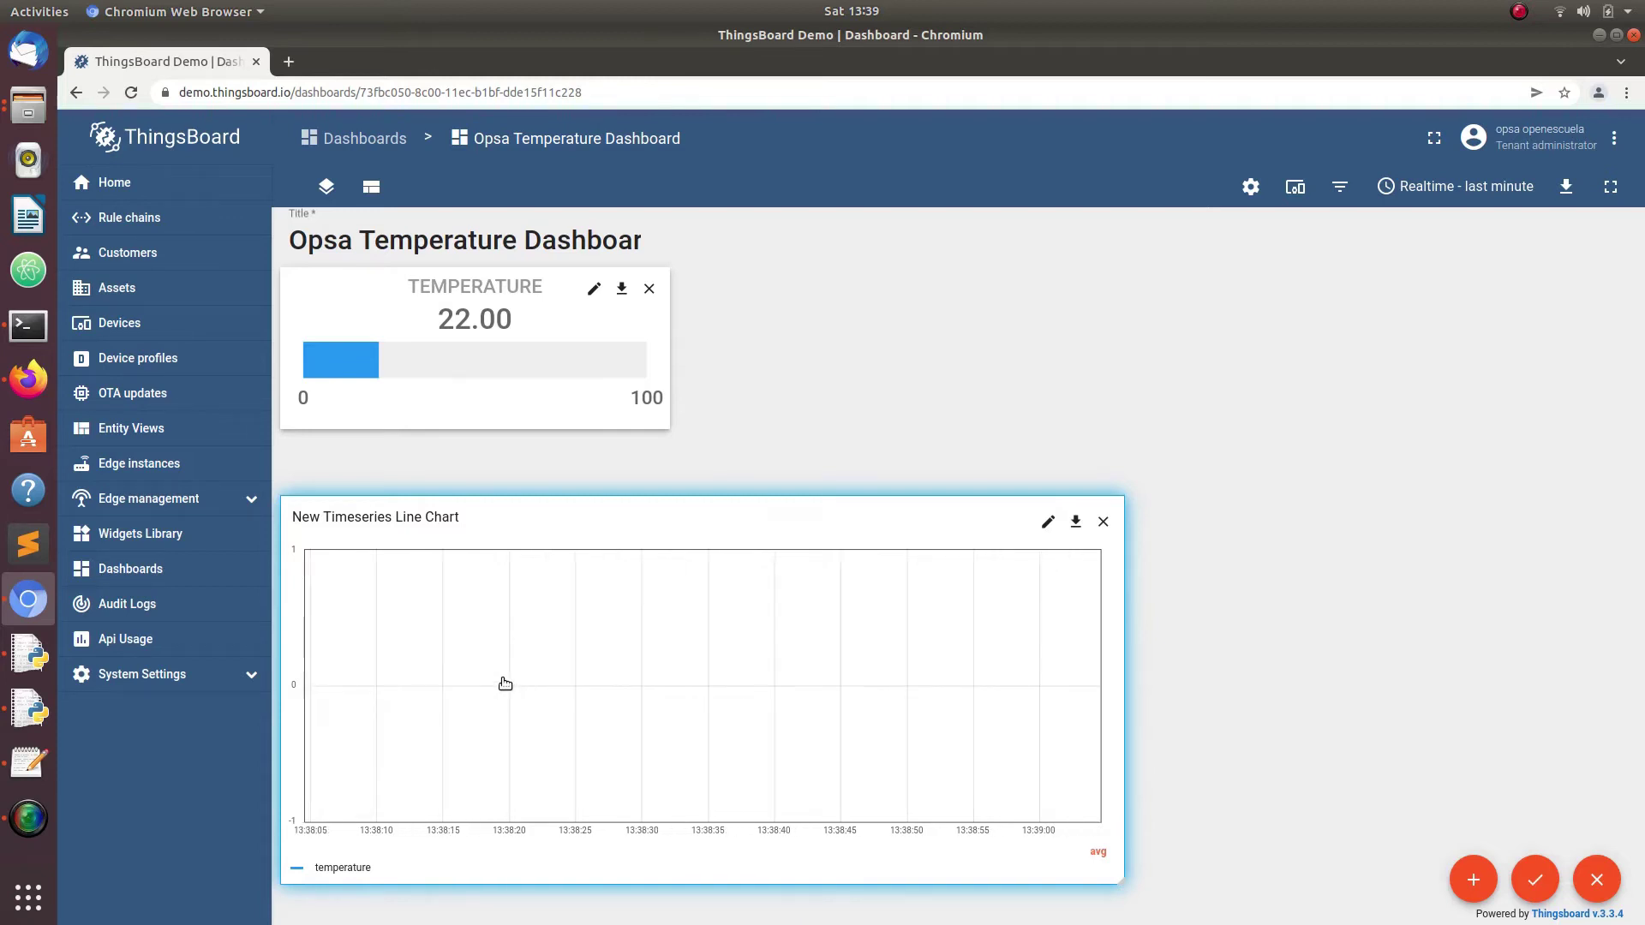
Add an Alarms table widget from the Alarm widgets bundle with Opsa Temp 1 as its alarm source alias
click(1475, 874)
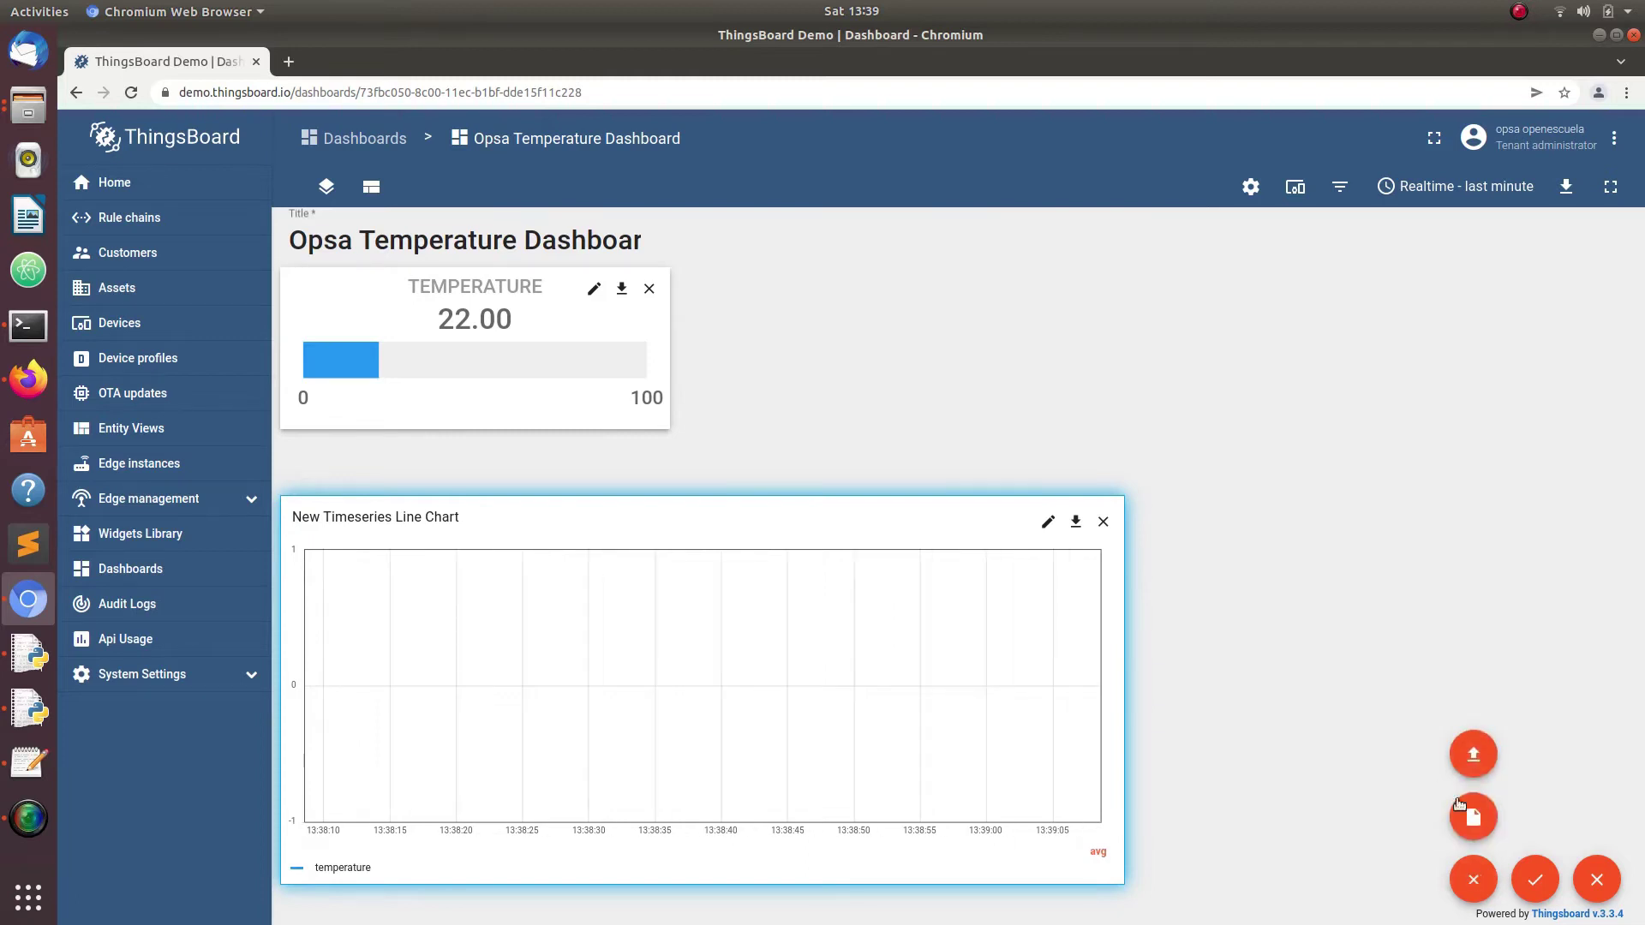
click(1476, 818)
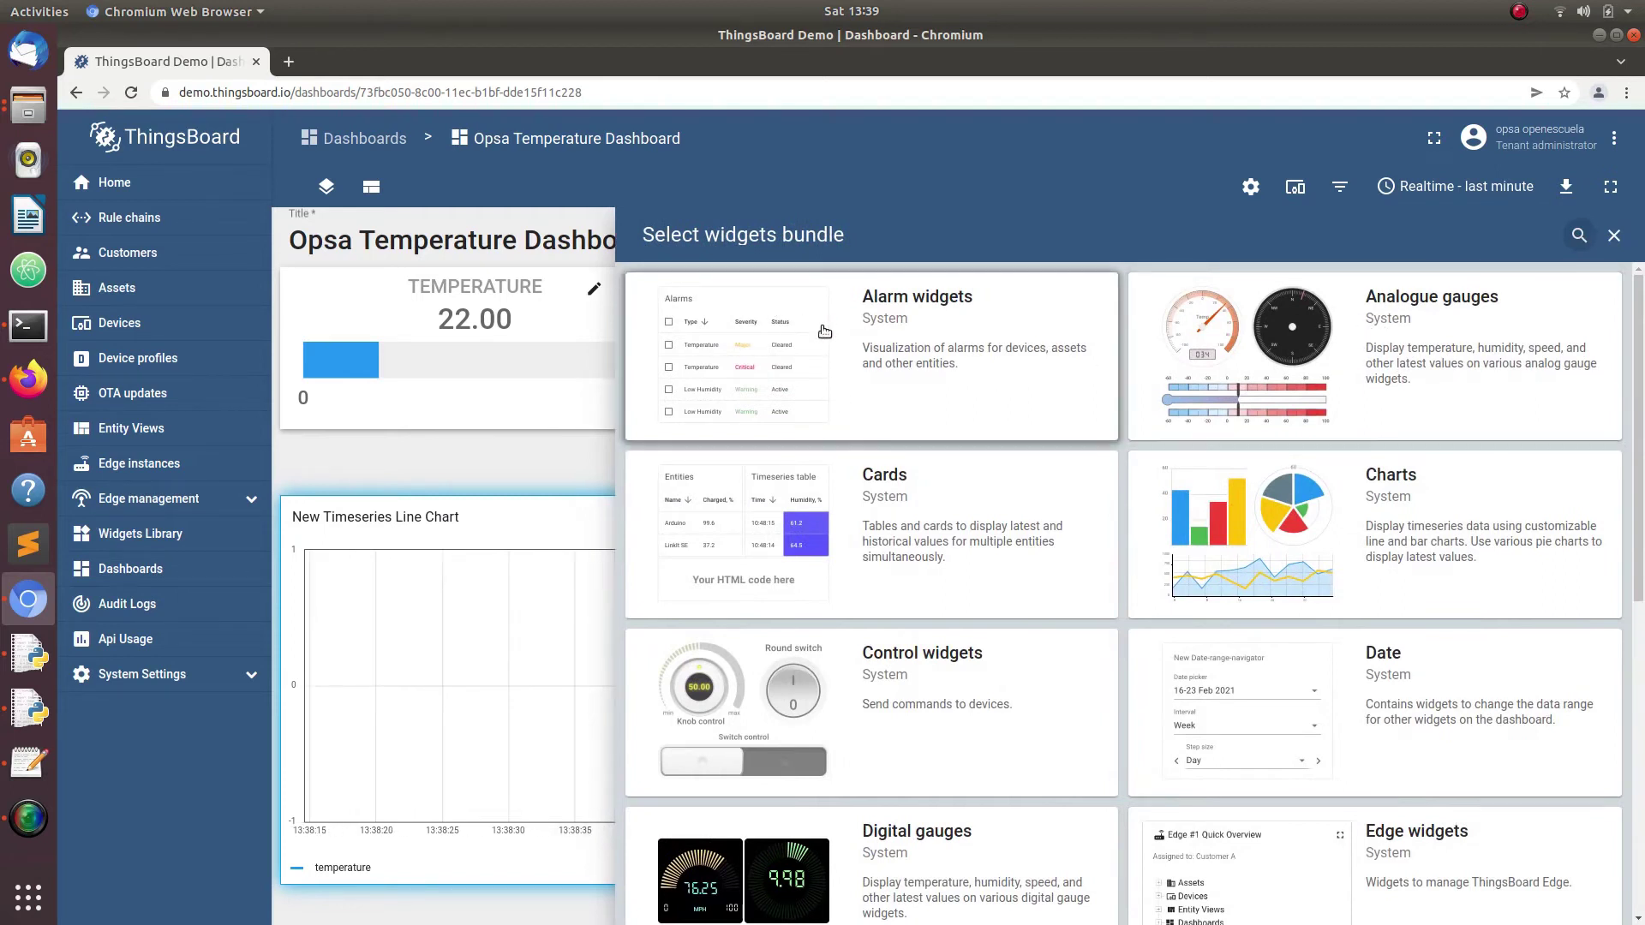
click(874, 371)
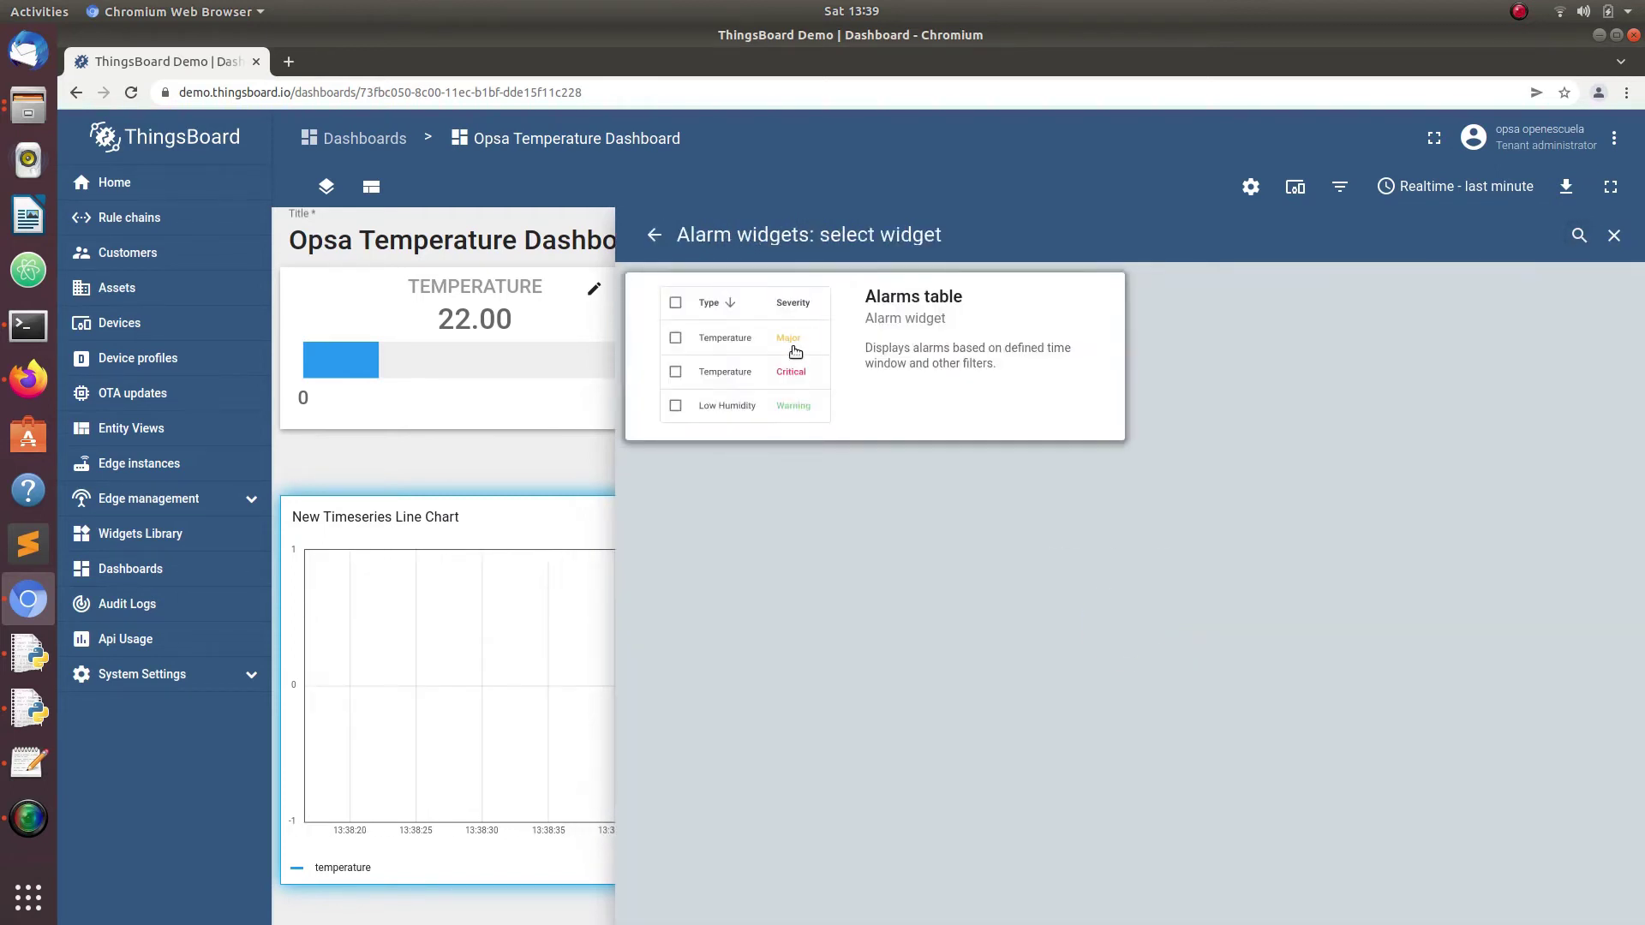
click(795, 351)
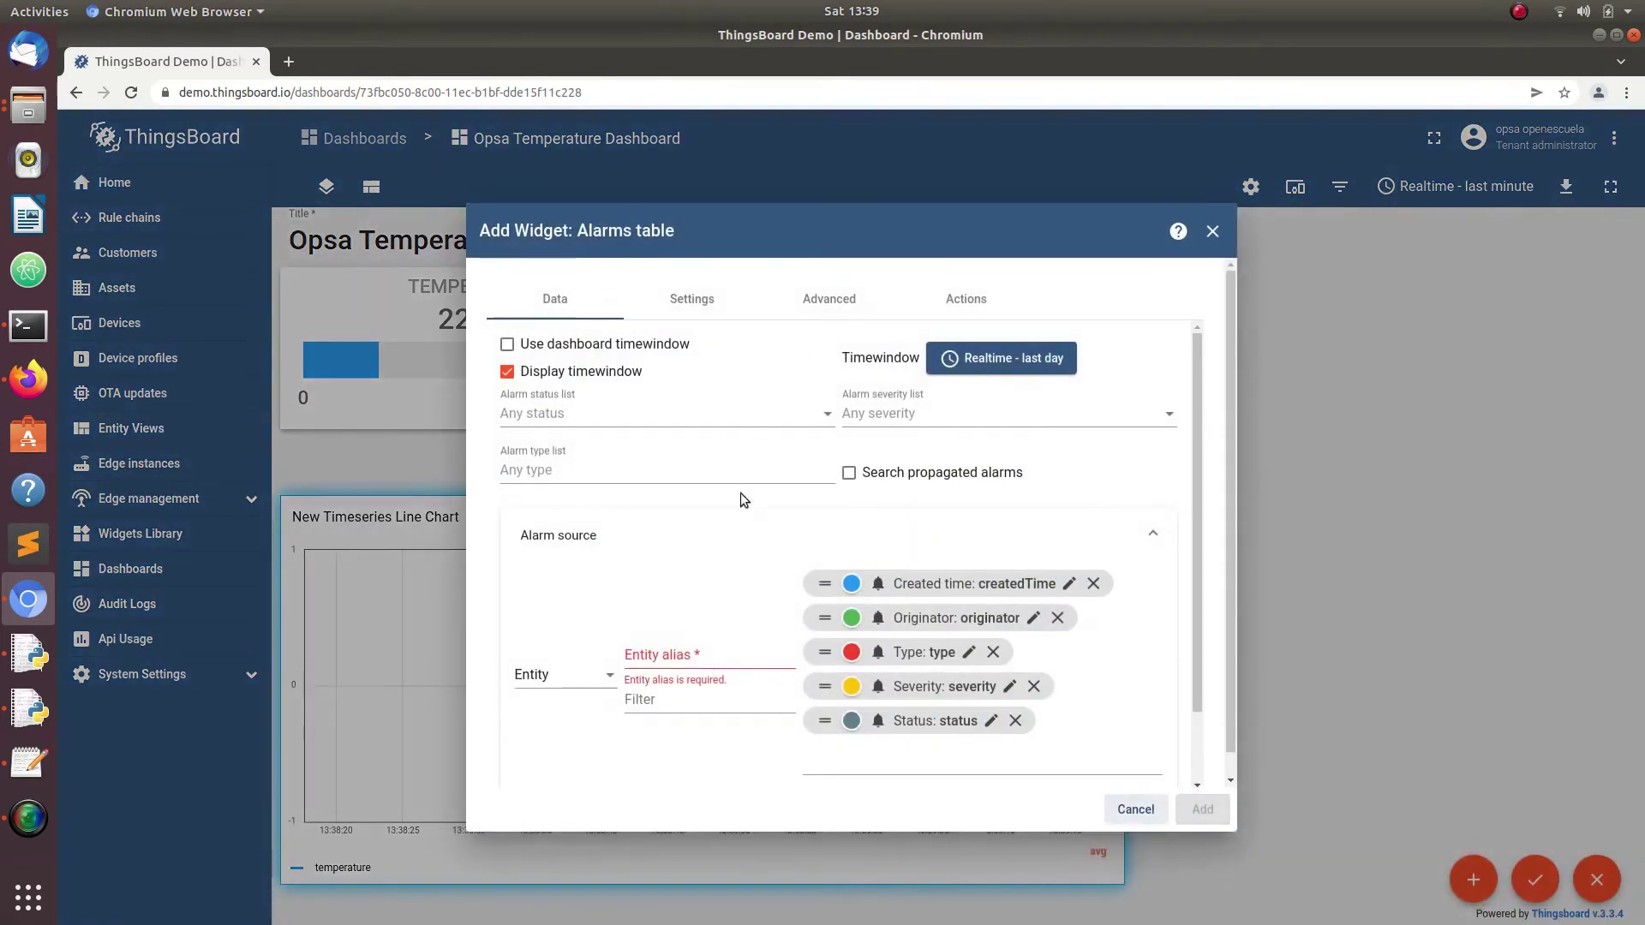
click(717, 653)
click(693, 688)
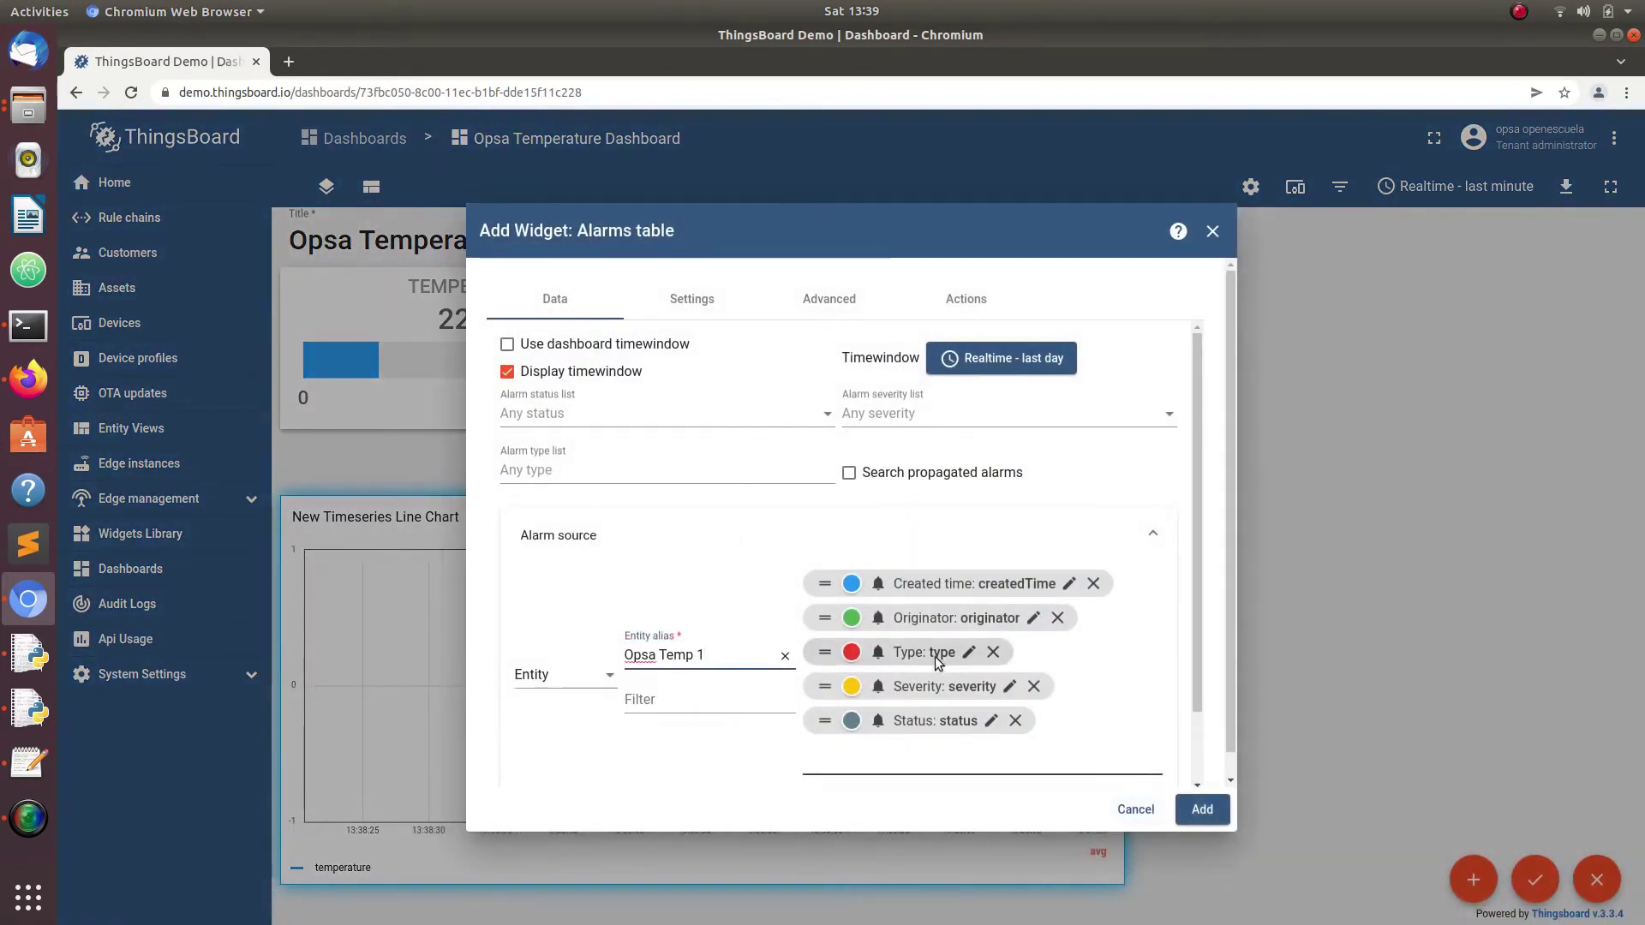
click(1203, 810)
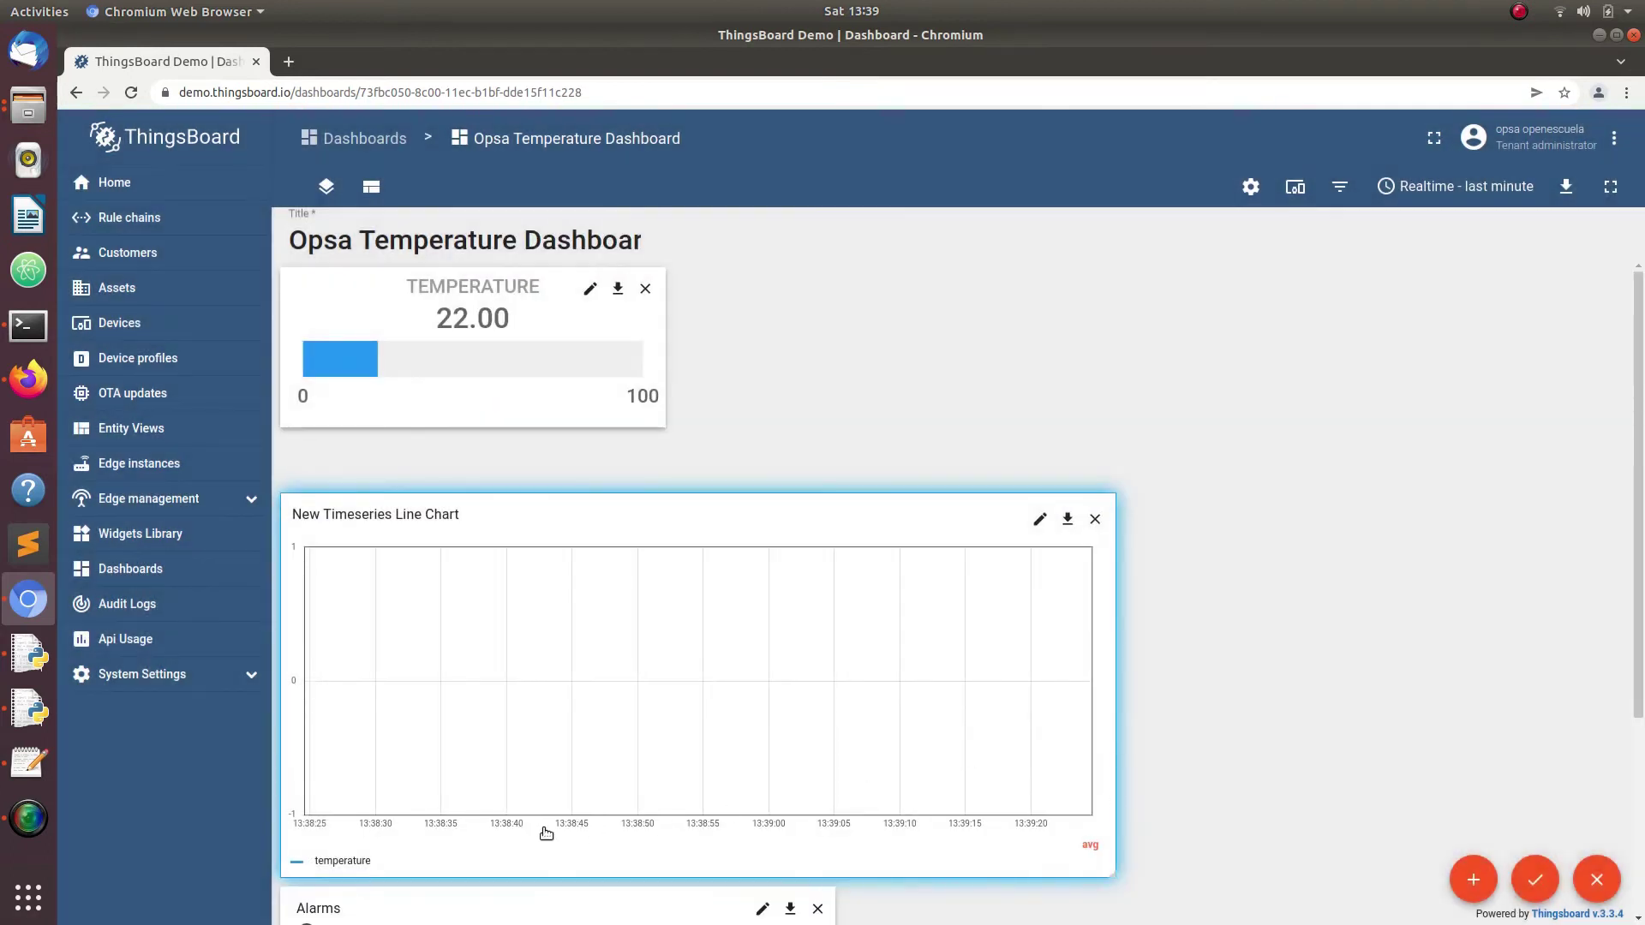
Move the Alarms table up from below the line chart to beside the temperature bar
scroll(540, 822, down, 3)
drag(492, 723, 882, 145)
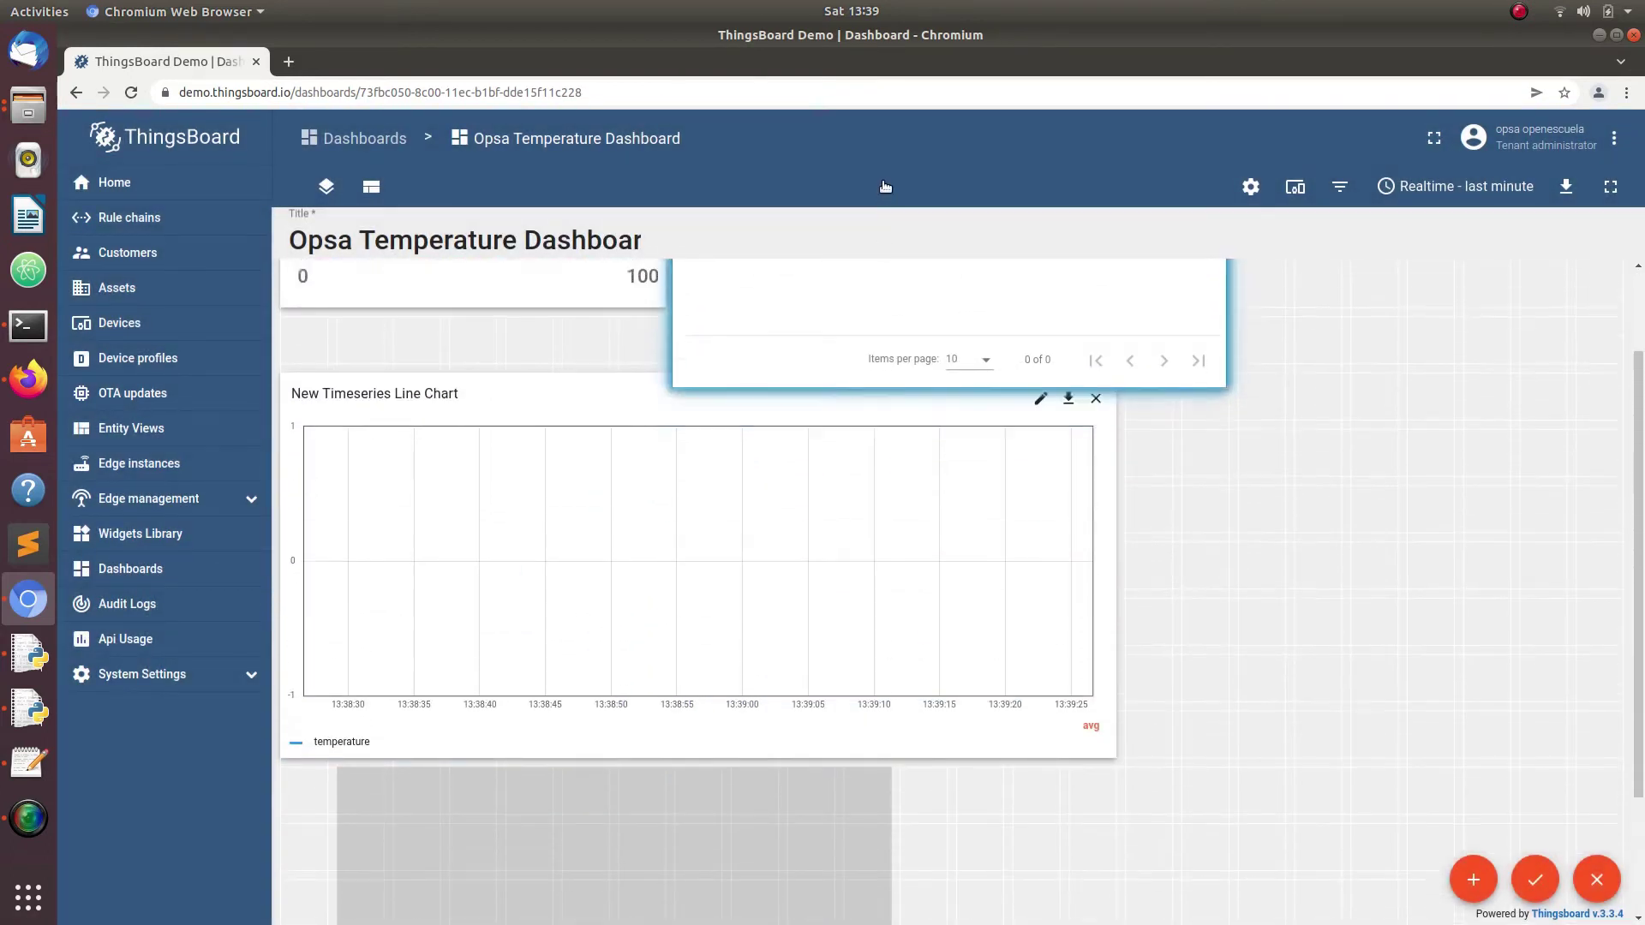
scroll(1431, 562, down, 1)
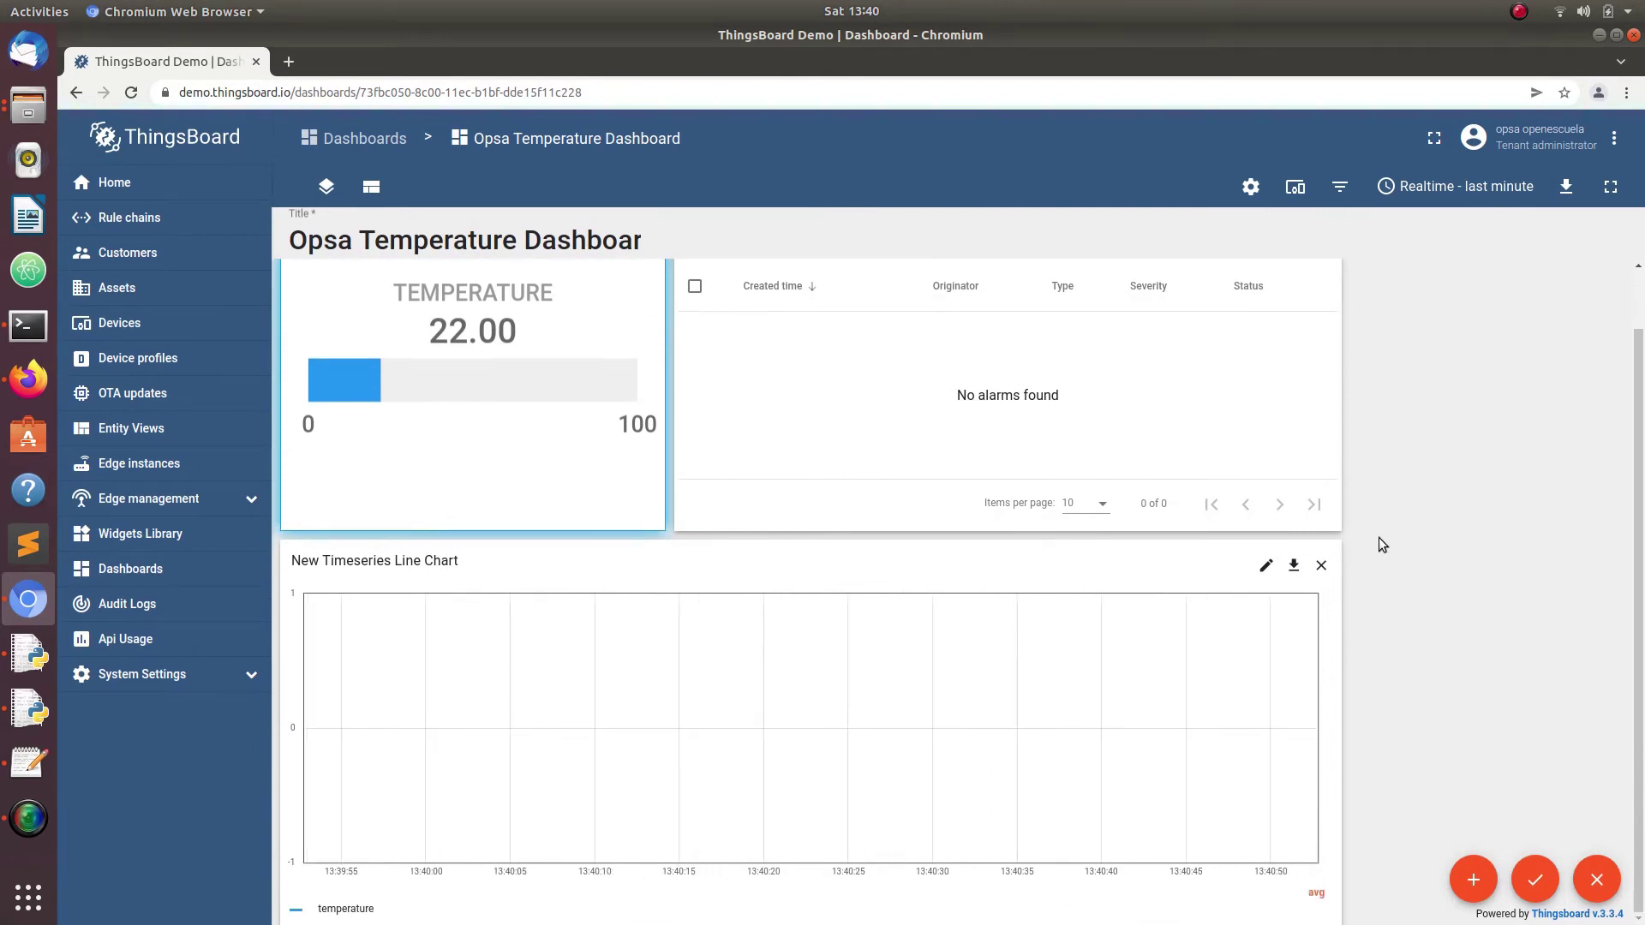
Set the dashboard's realtime time window to the last 5 minutes
click(1454, 190)
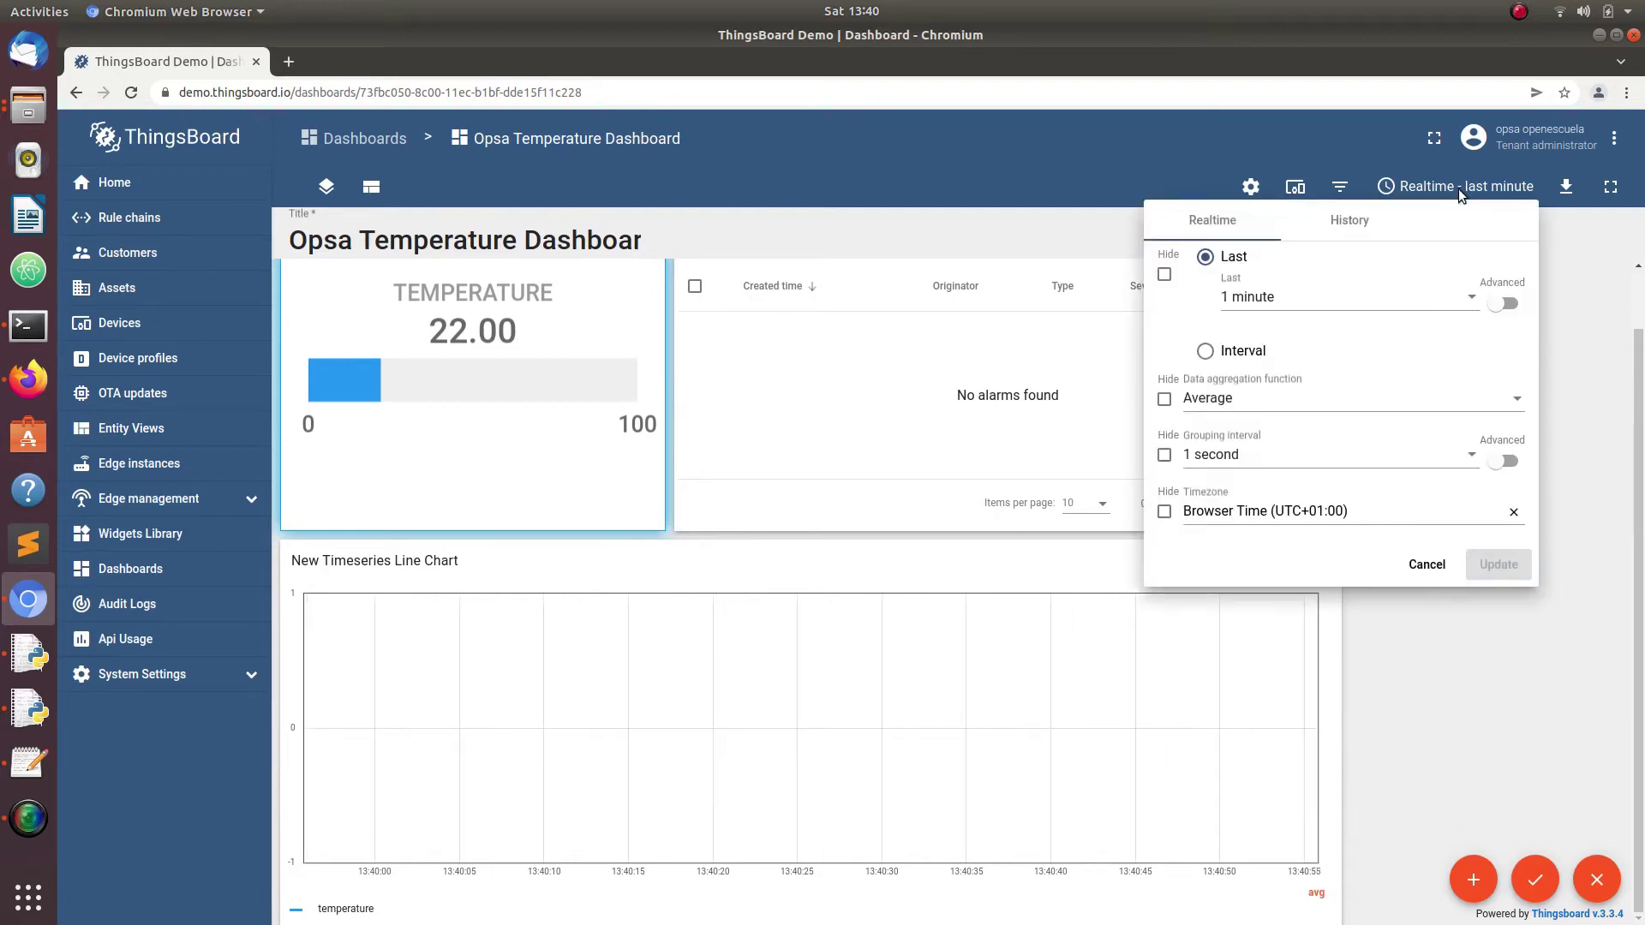
click(1428, 297)
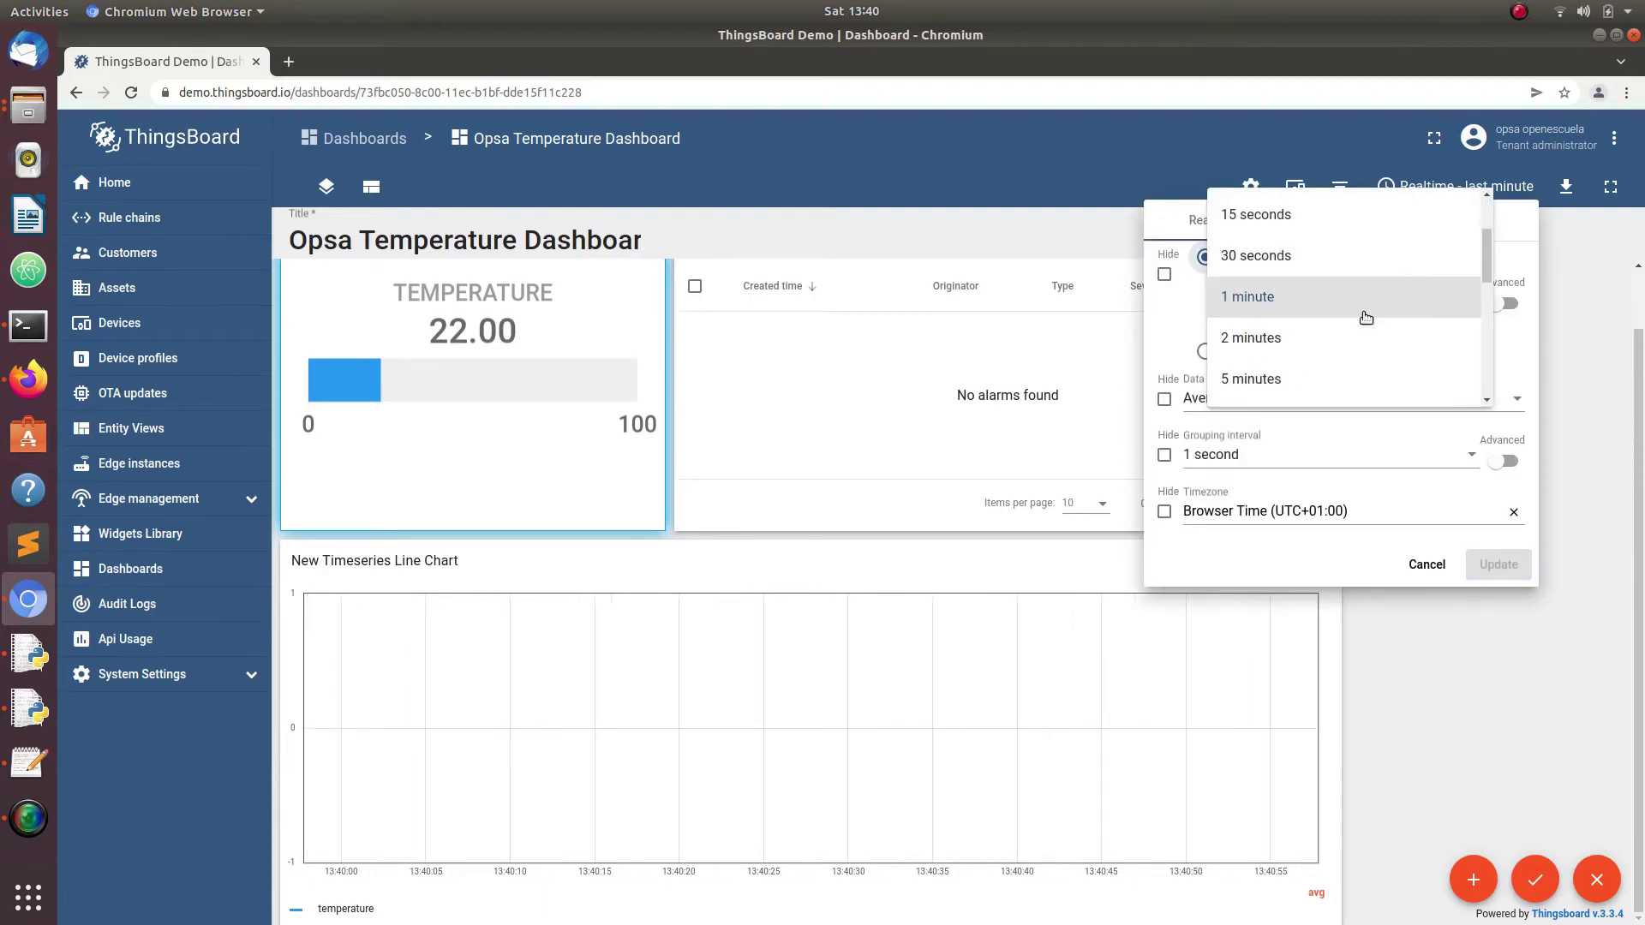
click(1277, 377)
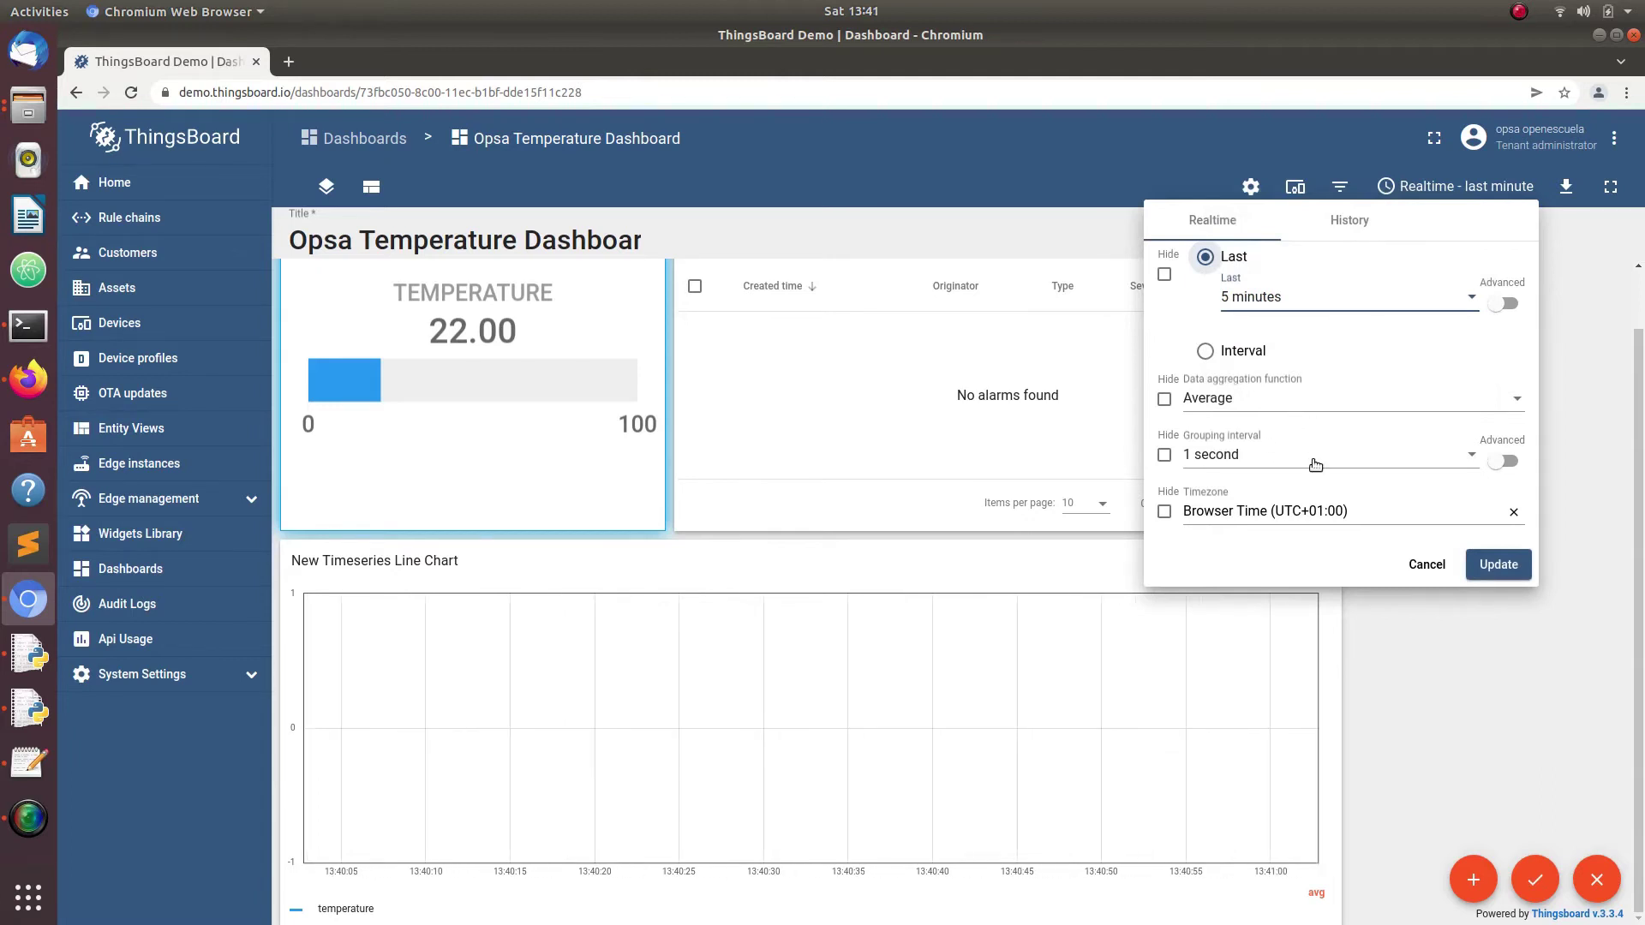
click(1496, 567)
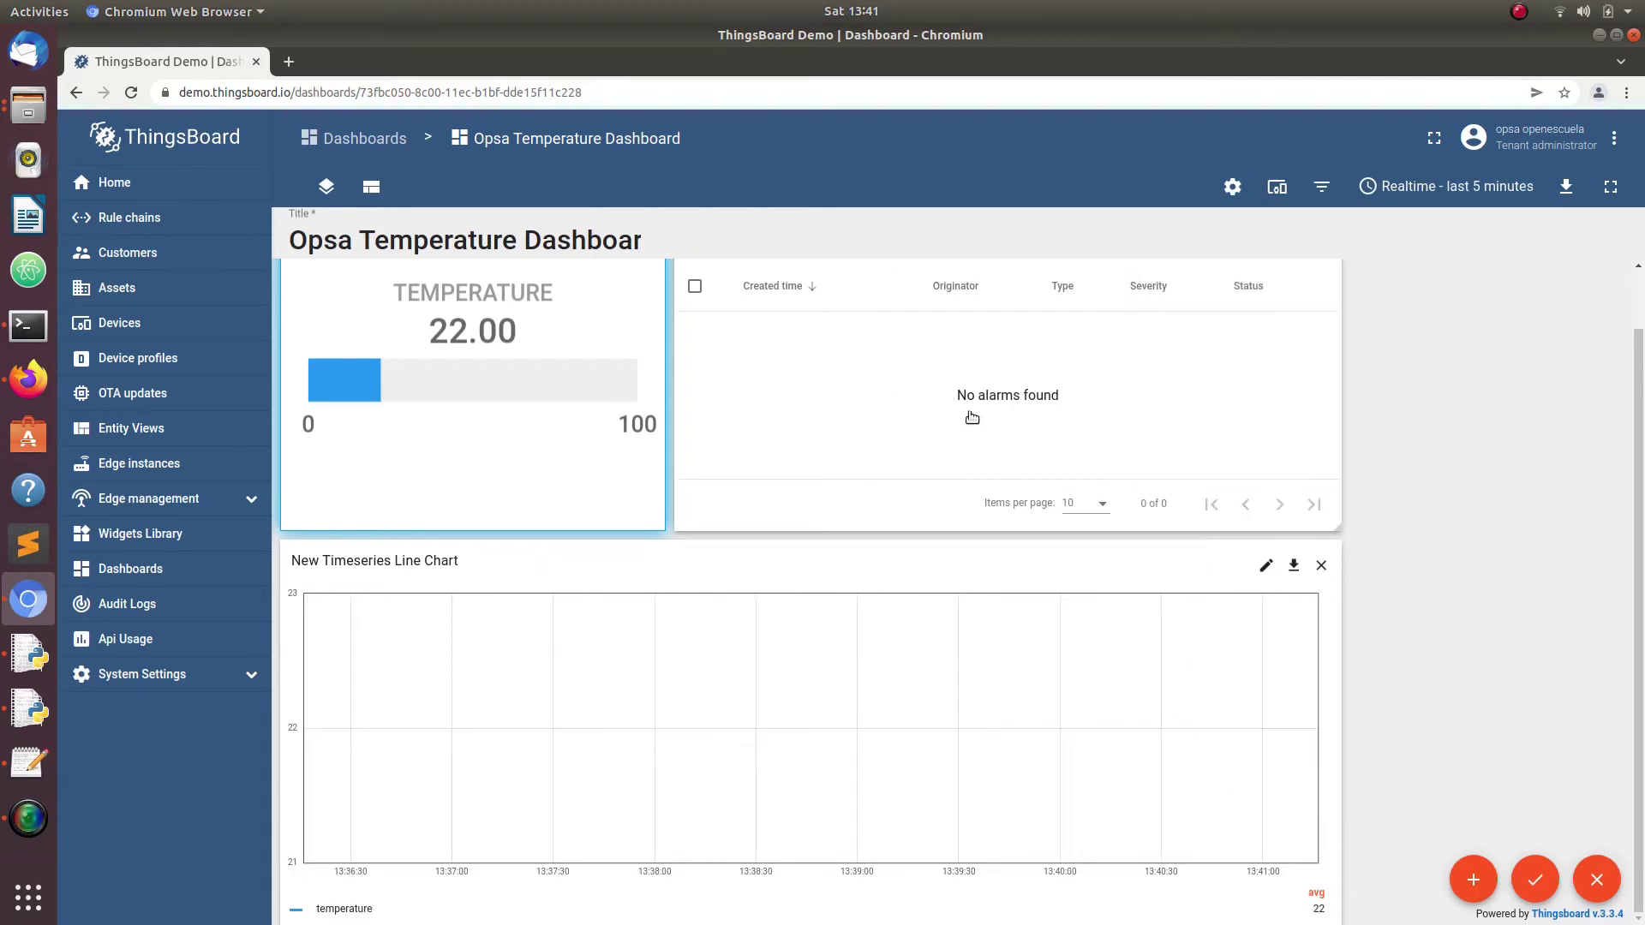
scroll(953, 387, up, 1)
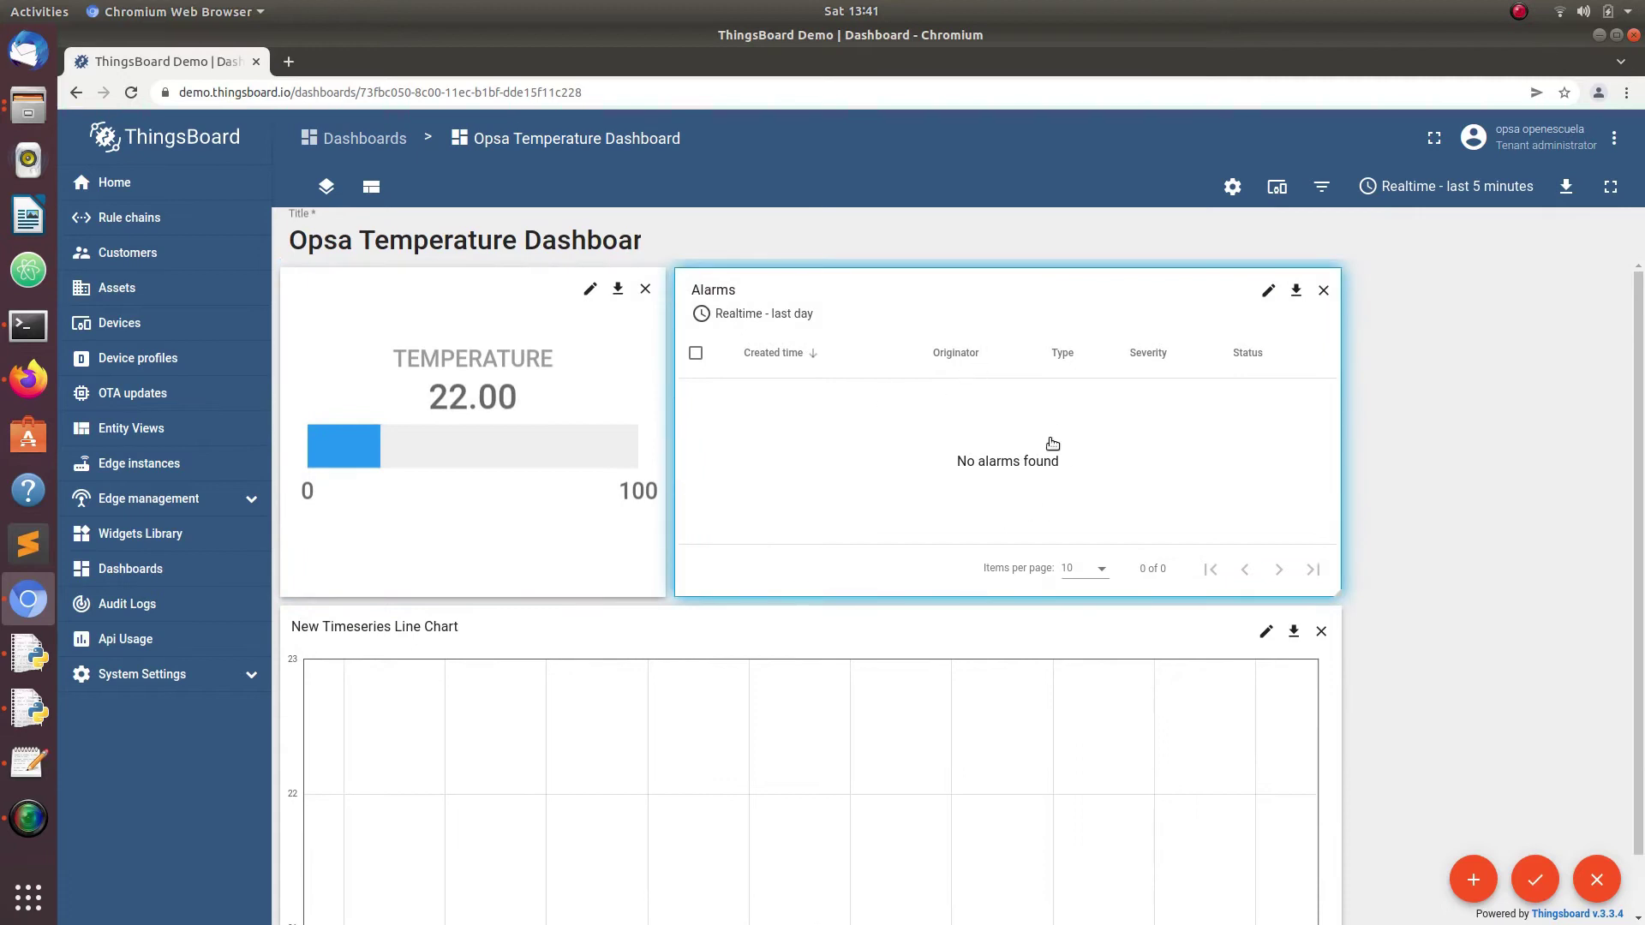
Open the default device profile's alarm rules for editing and add a new alarm rule
click(150, 356)
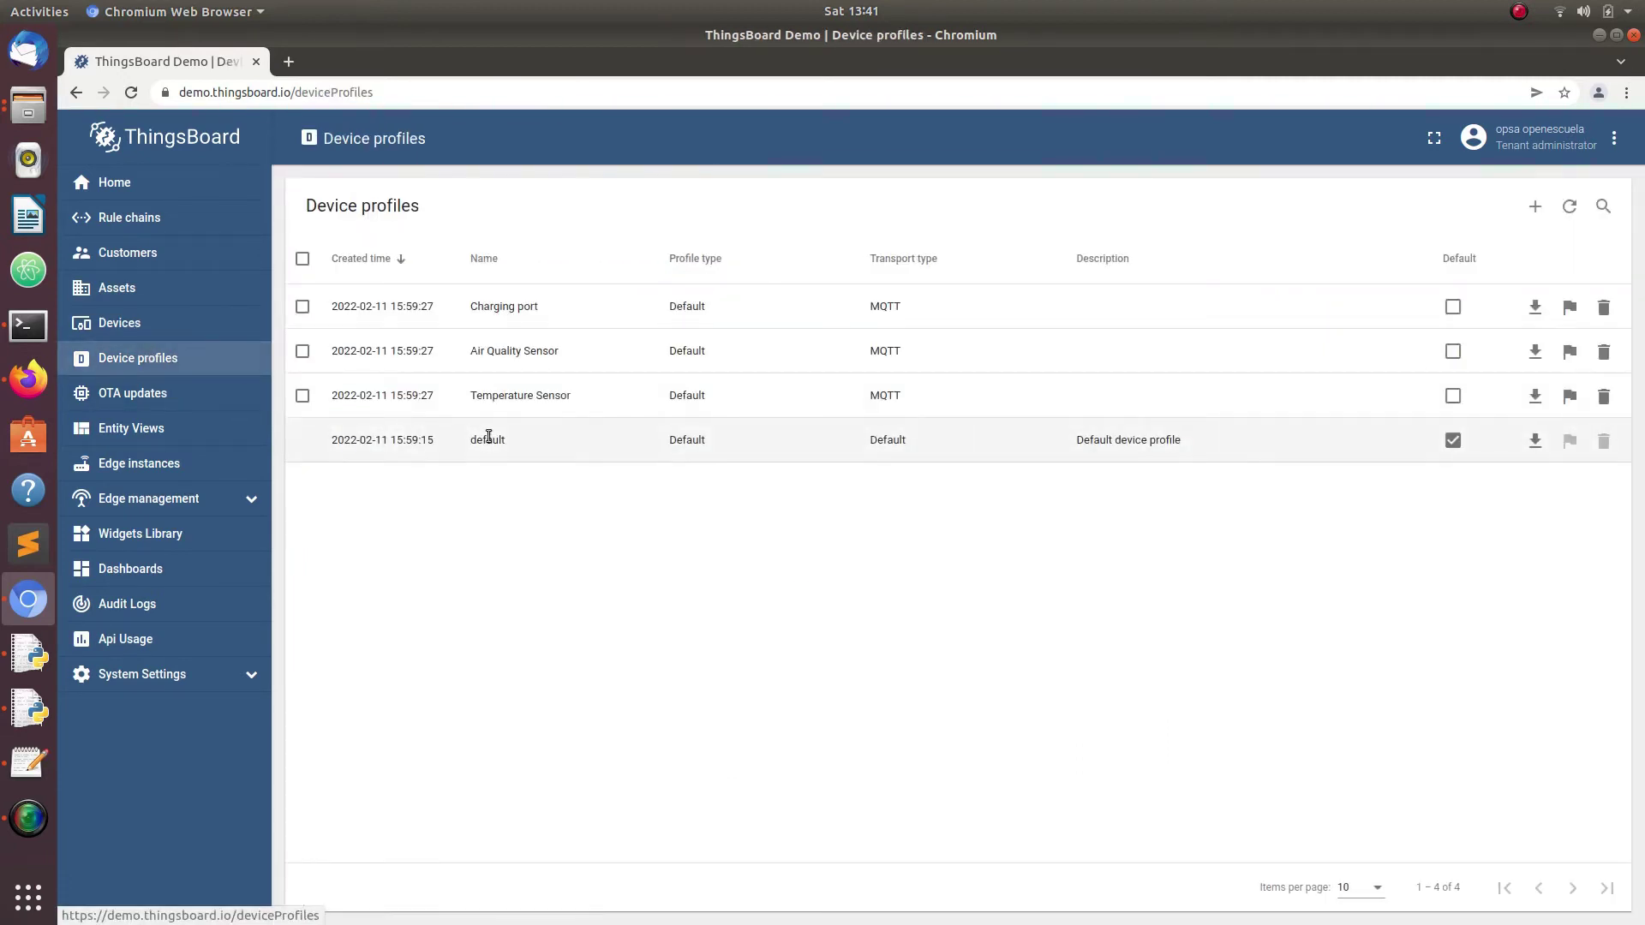
click(683, 440)
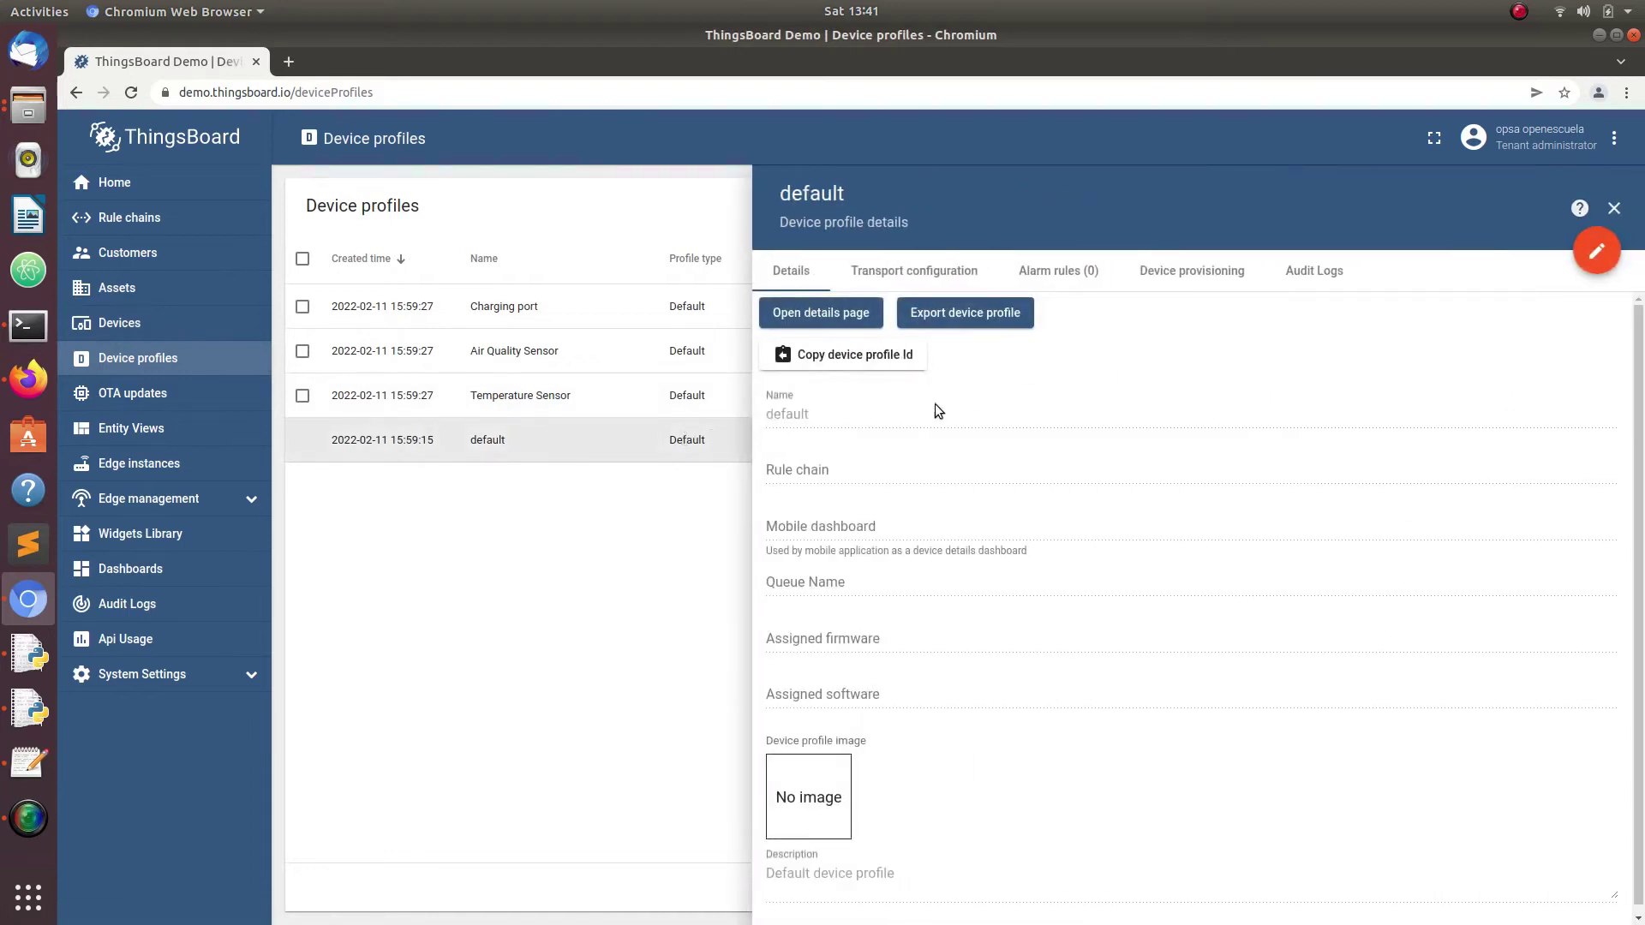
click(1050, 272)
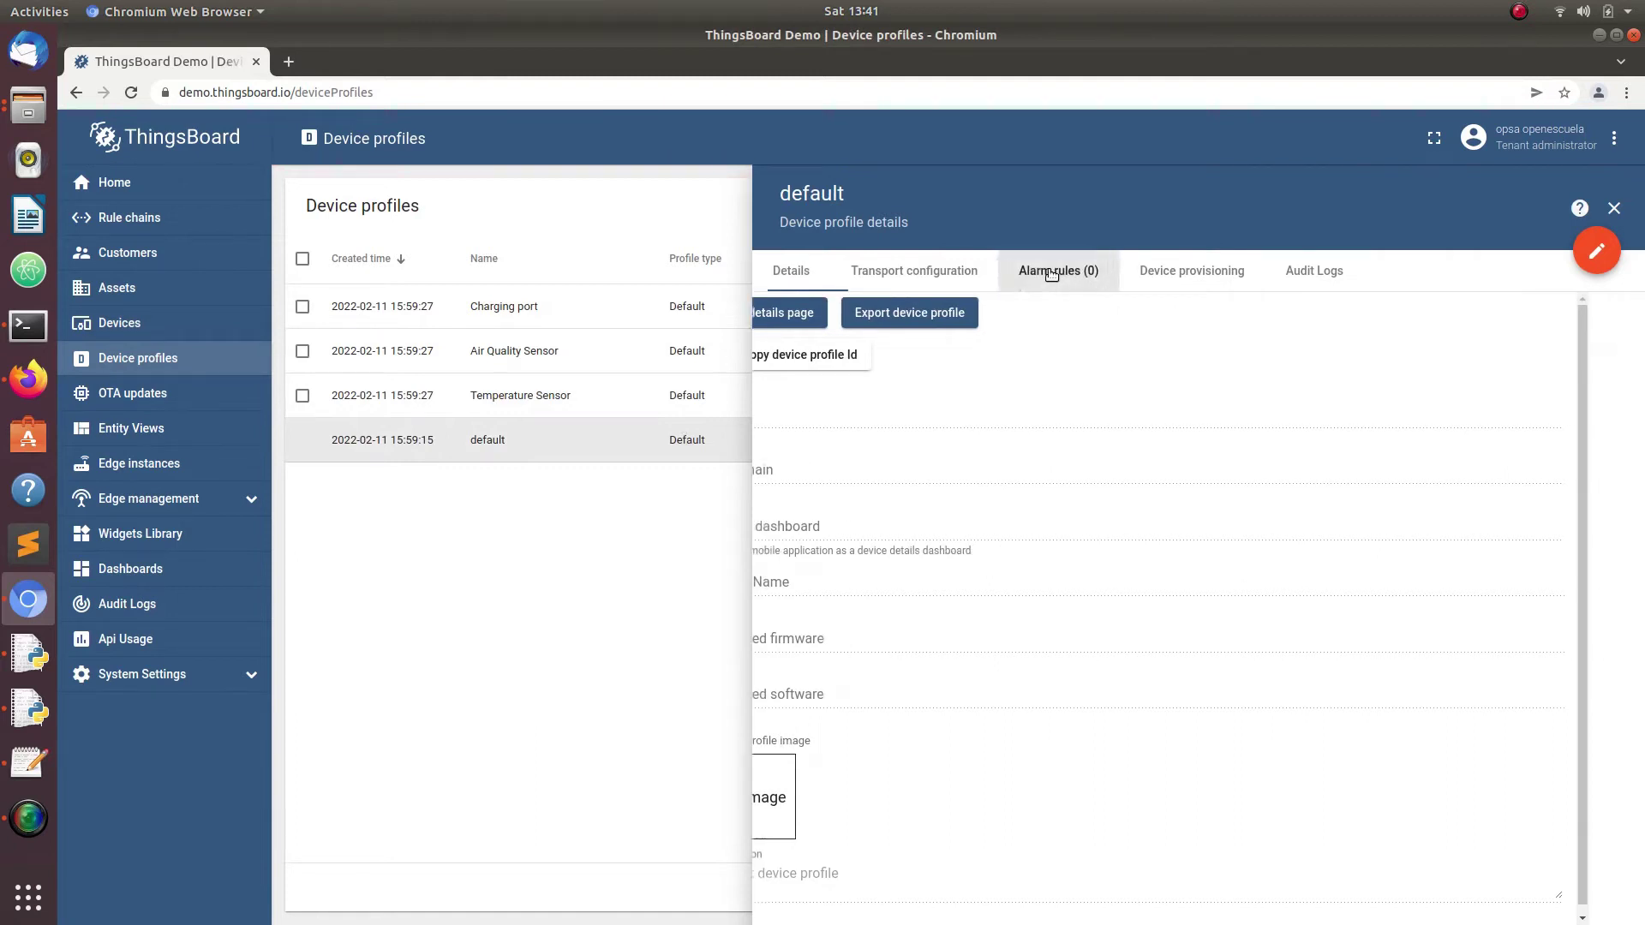
click(1598, 256)
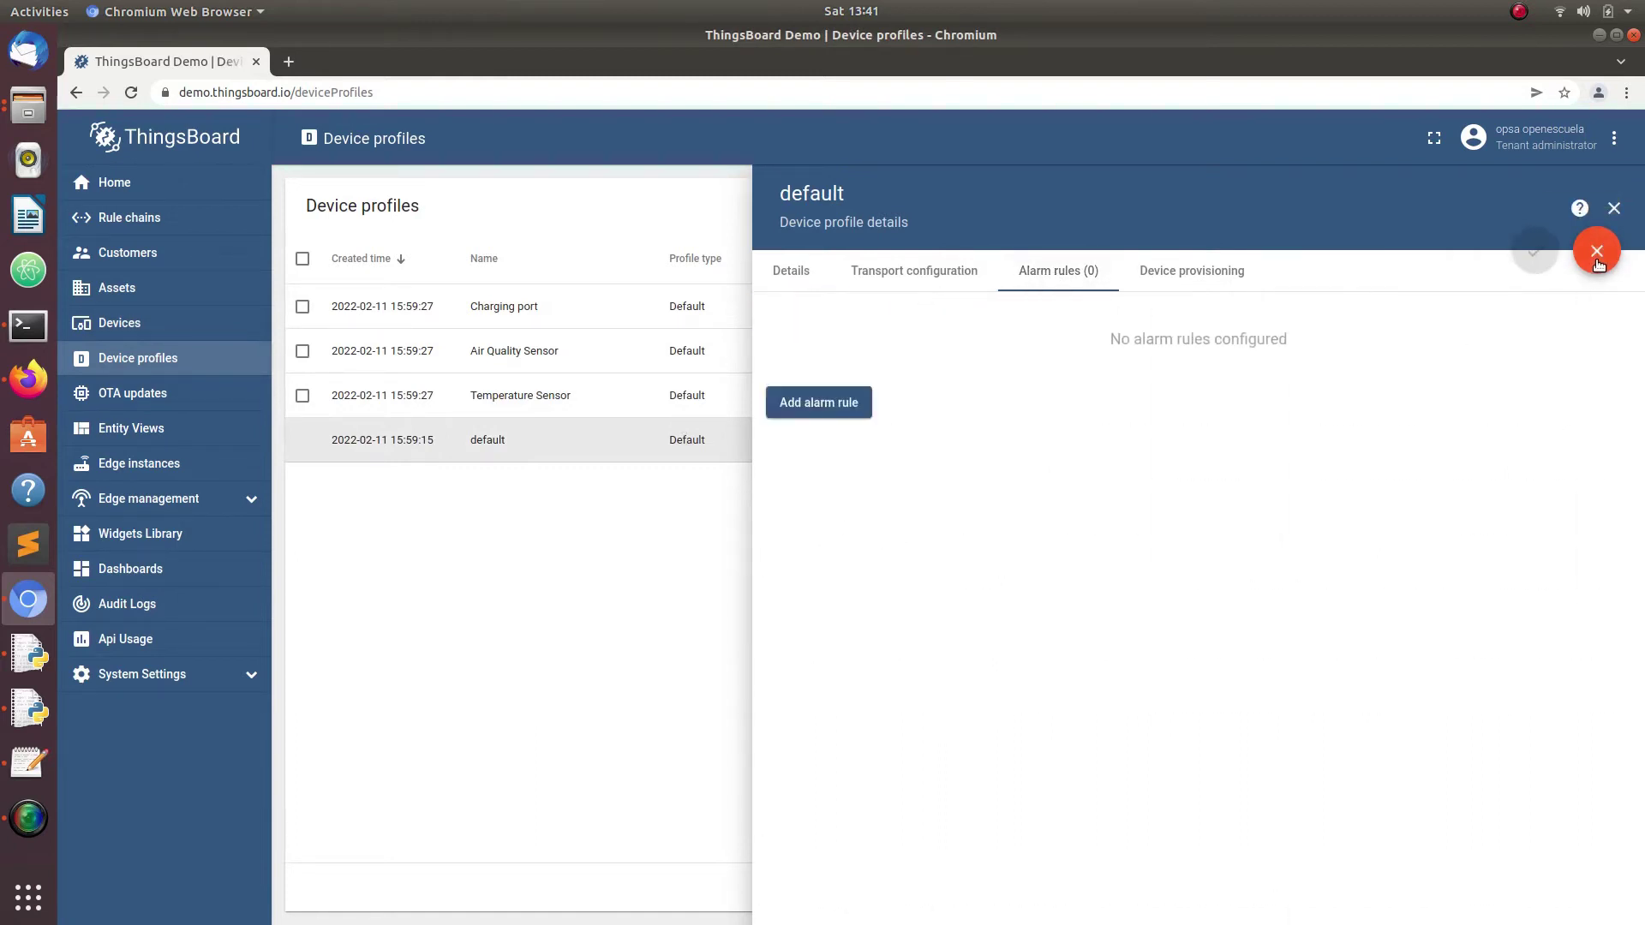
click(828, 402)
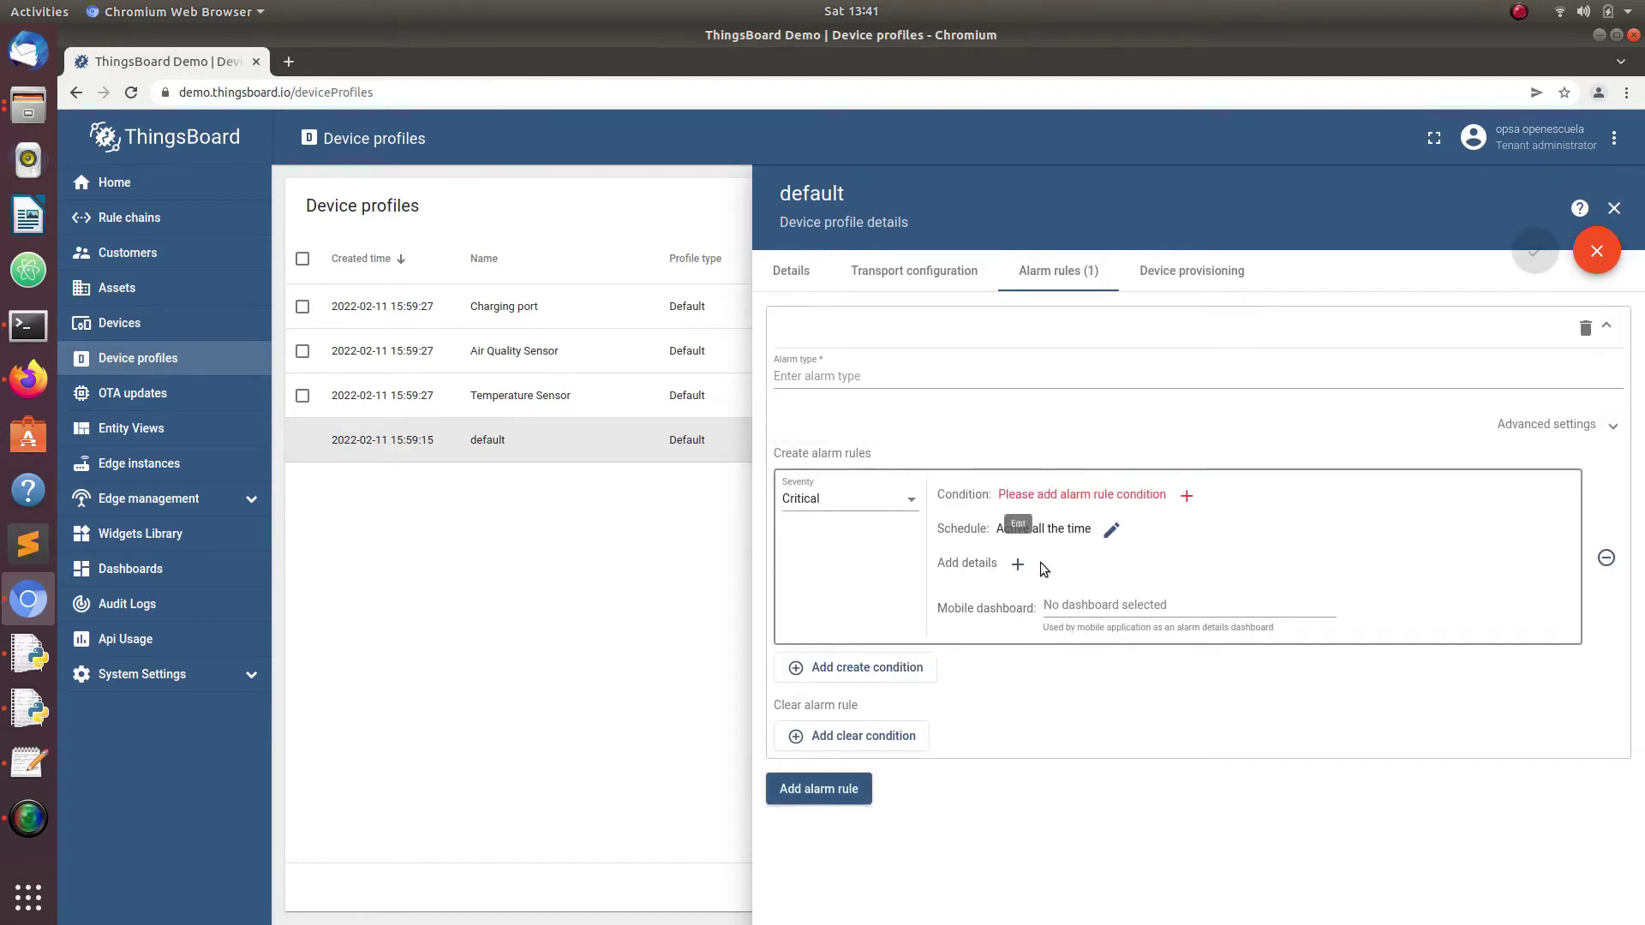
Set the new rule's alarm type to Critical temperature, leaving its schedule active all the time
click(854, 375)
text(Critical)
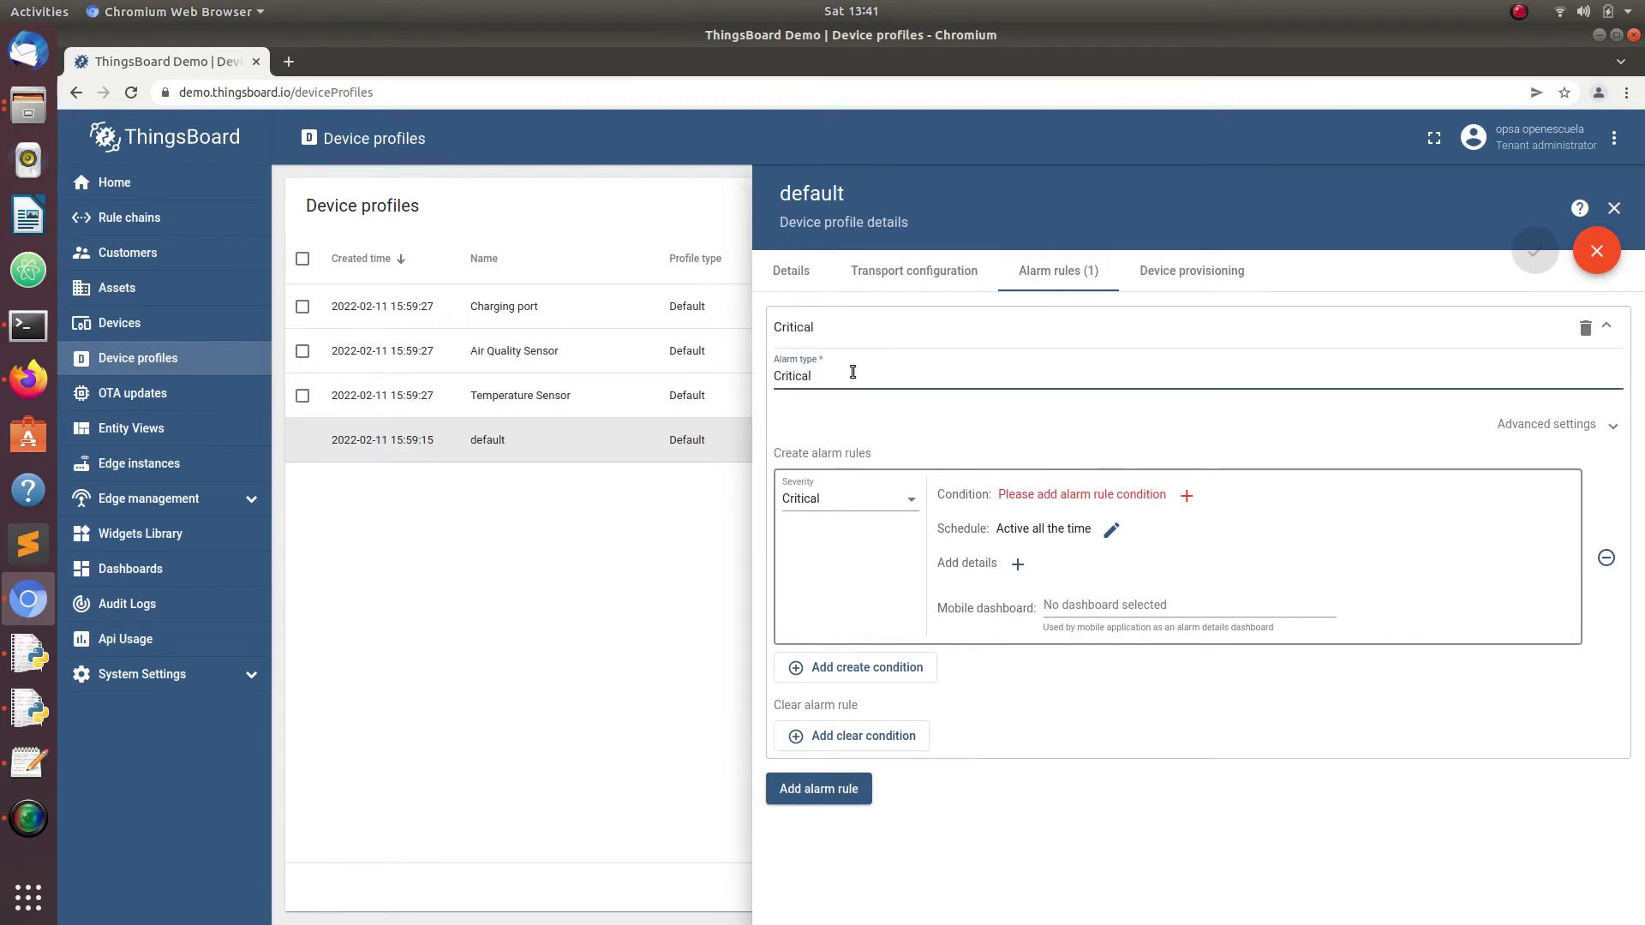
text(tempe)
click(1061, 518)
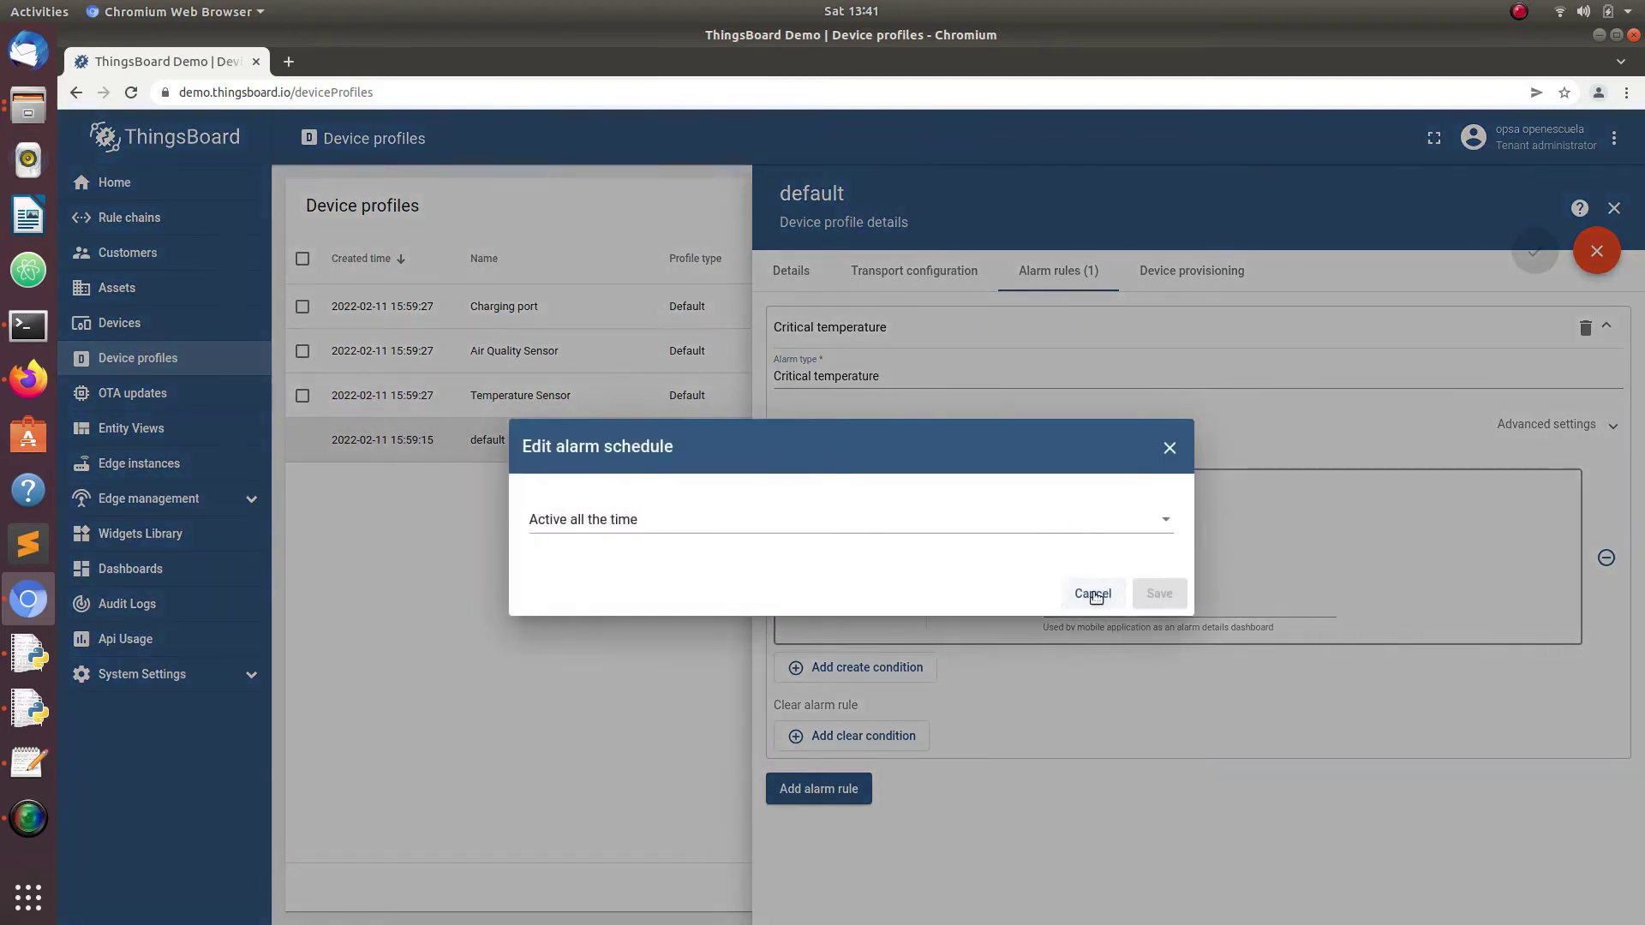
click(1170, 448)
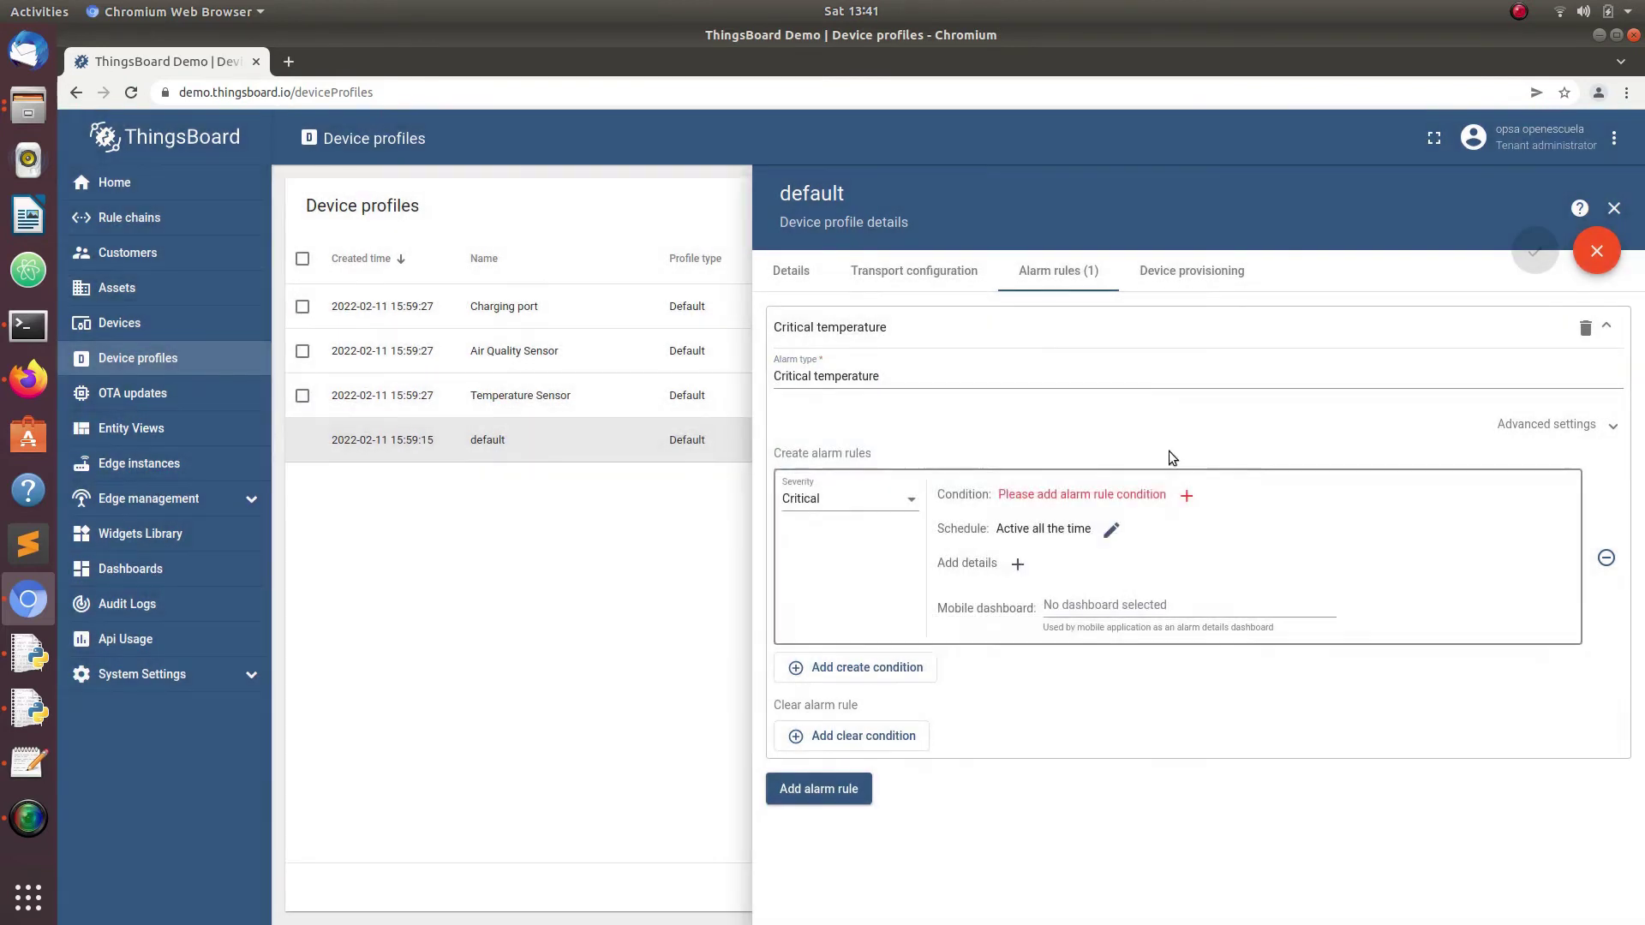
Start the alarm rule condition with a key filter on the Timeseries key temperature, using the Numeric value type
click(1139, 497)
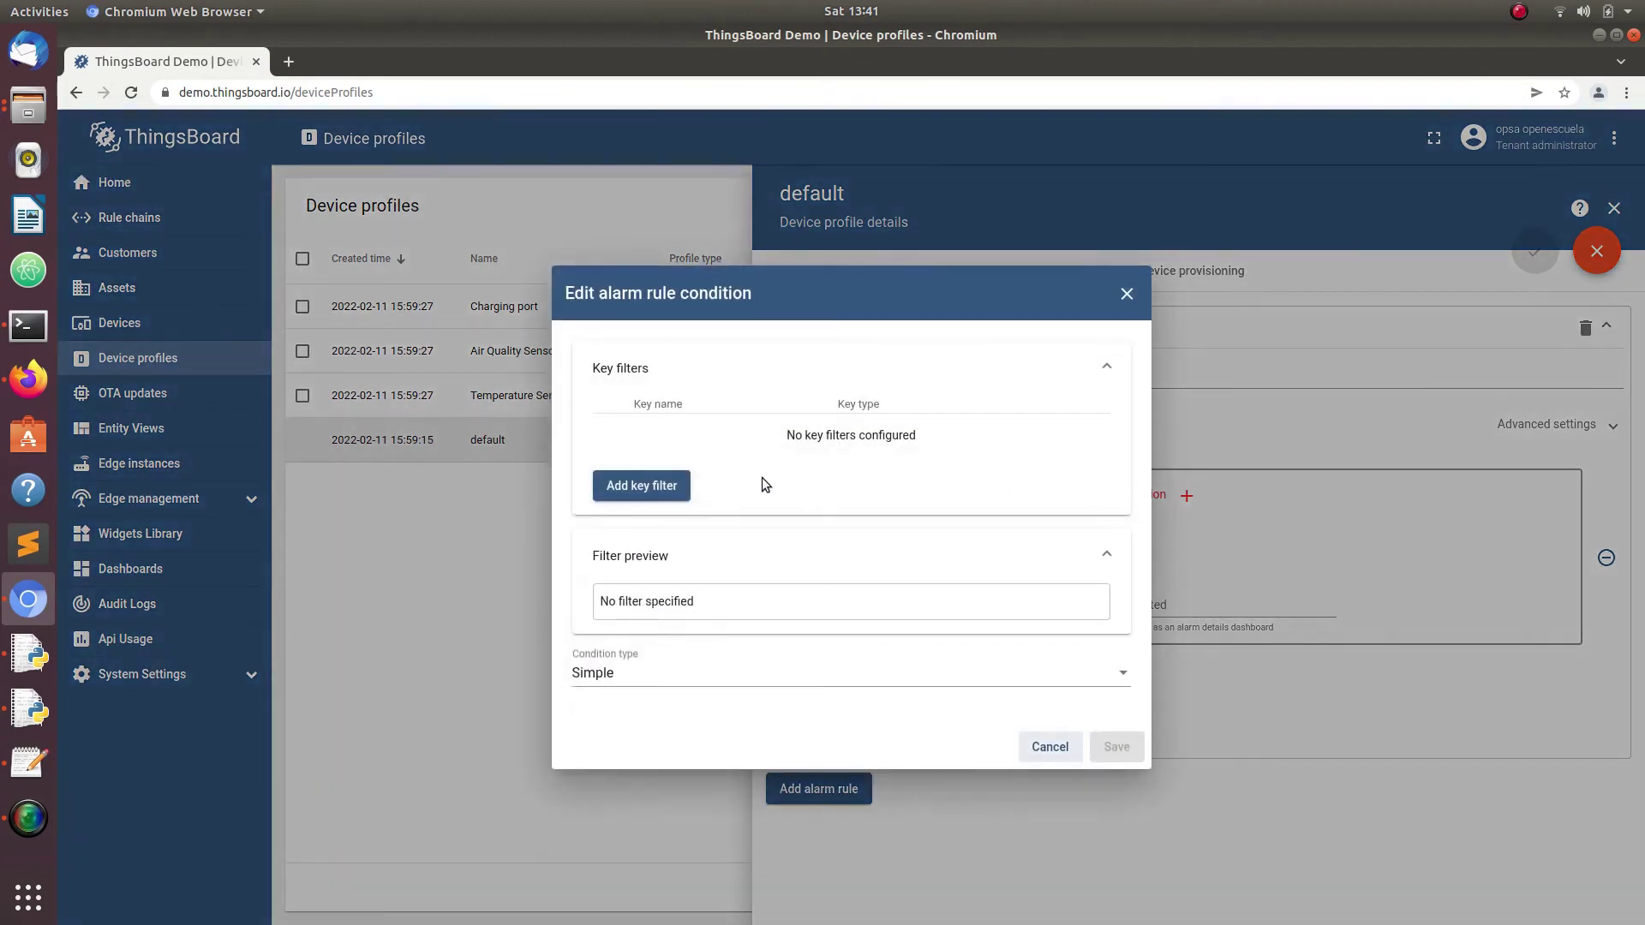
click(649, 490)
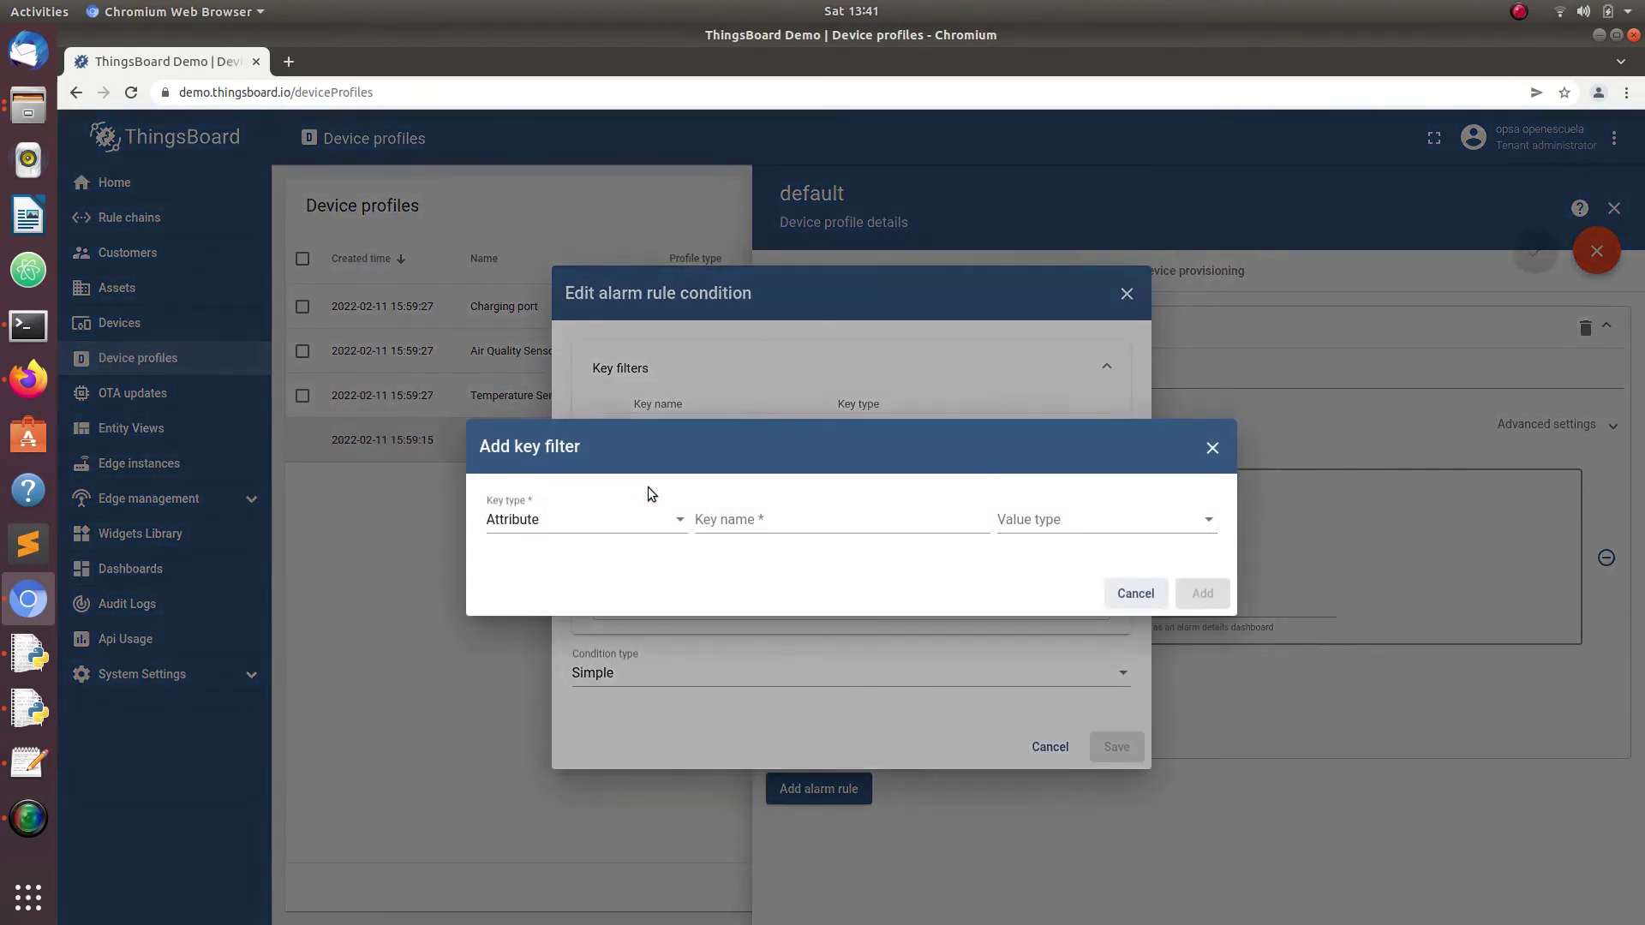
click(621, 531)
click(594, 560)
click(775, 518)
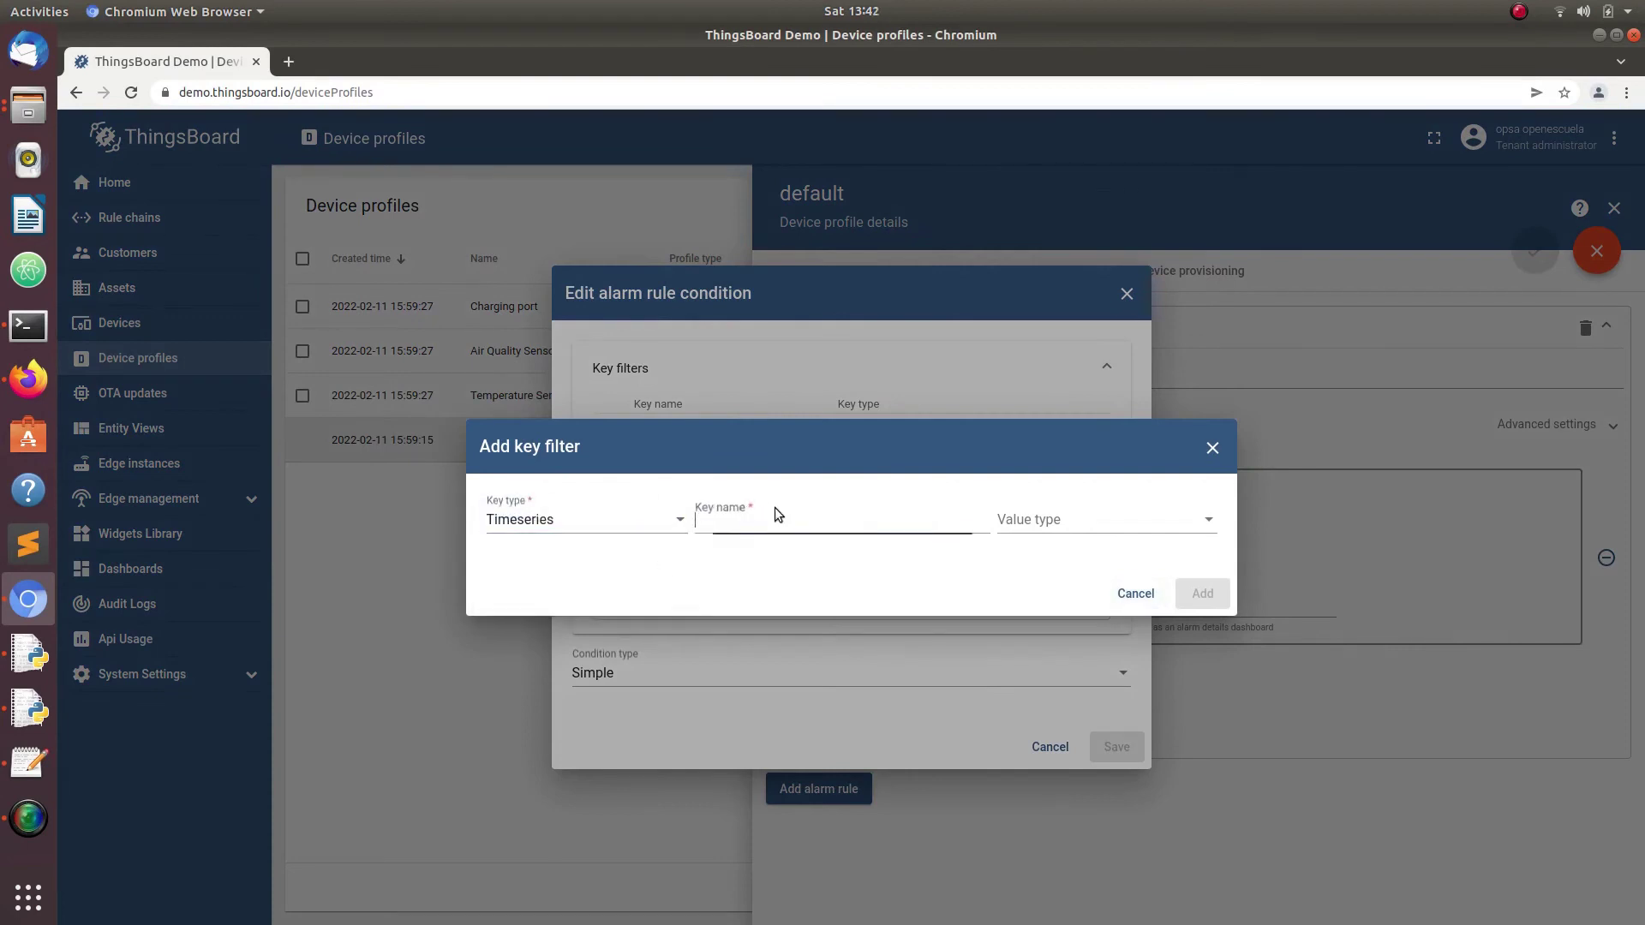
click(778, 555)
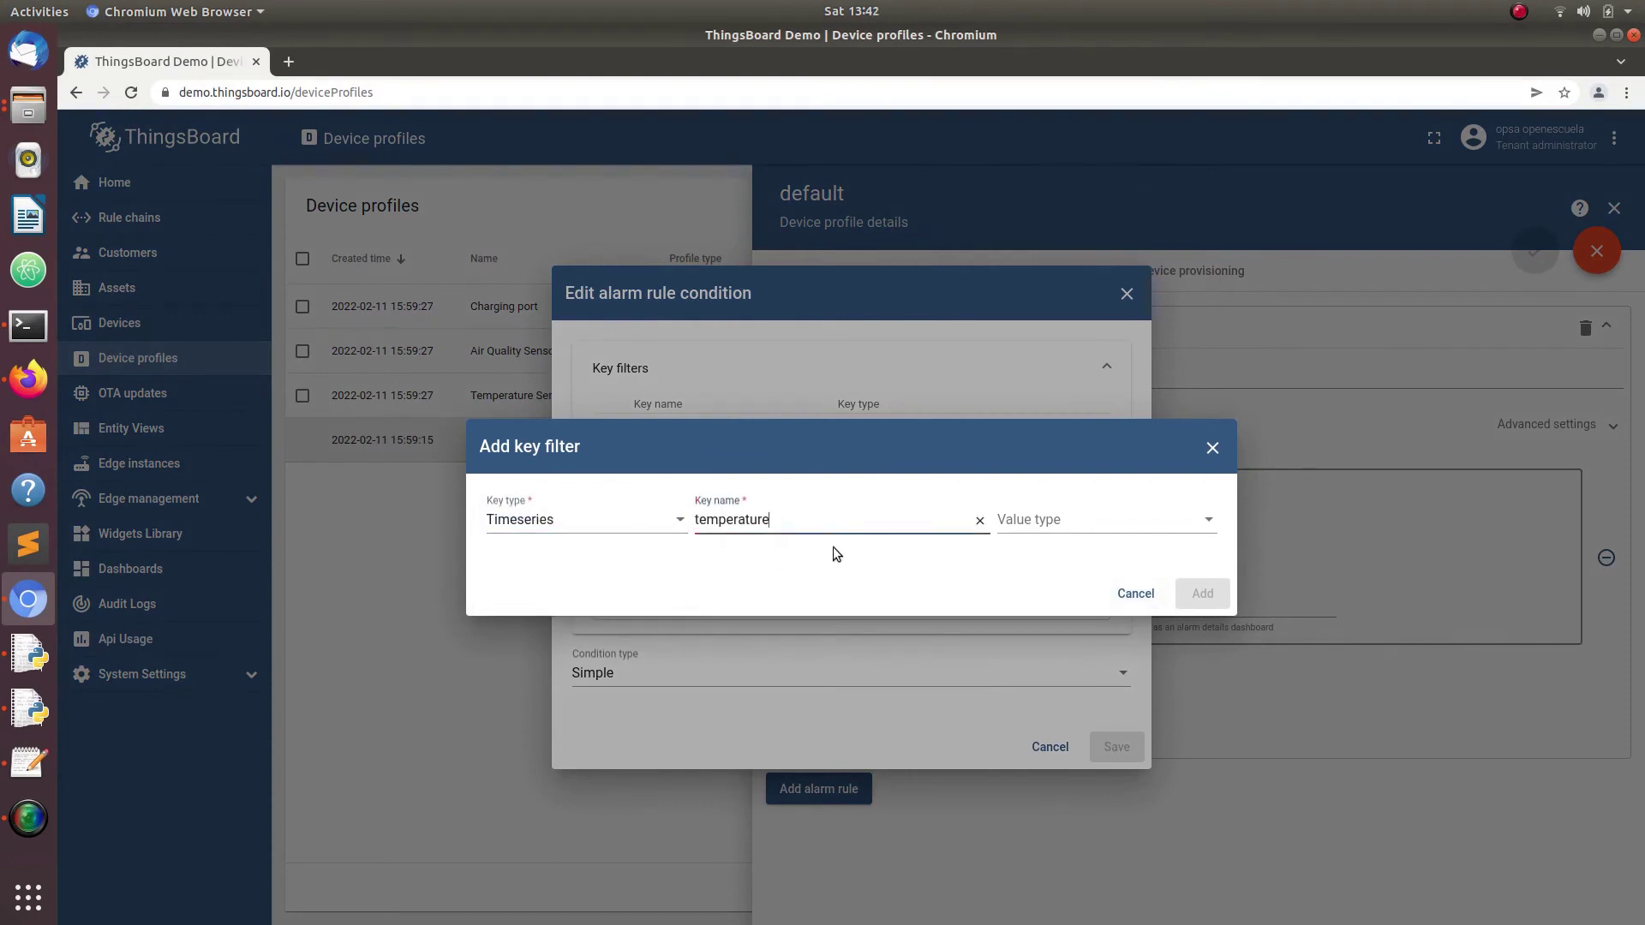
click(1049, 524)
click(1062, 562)
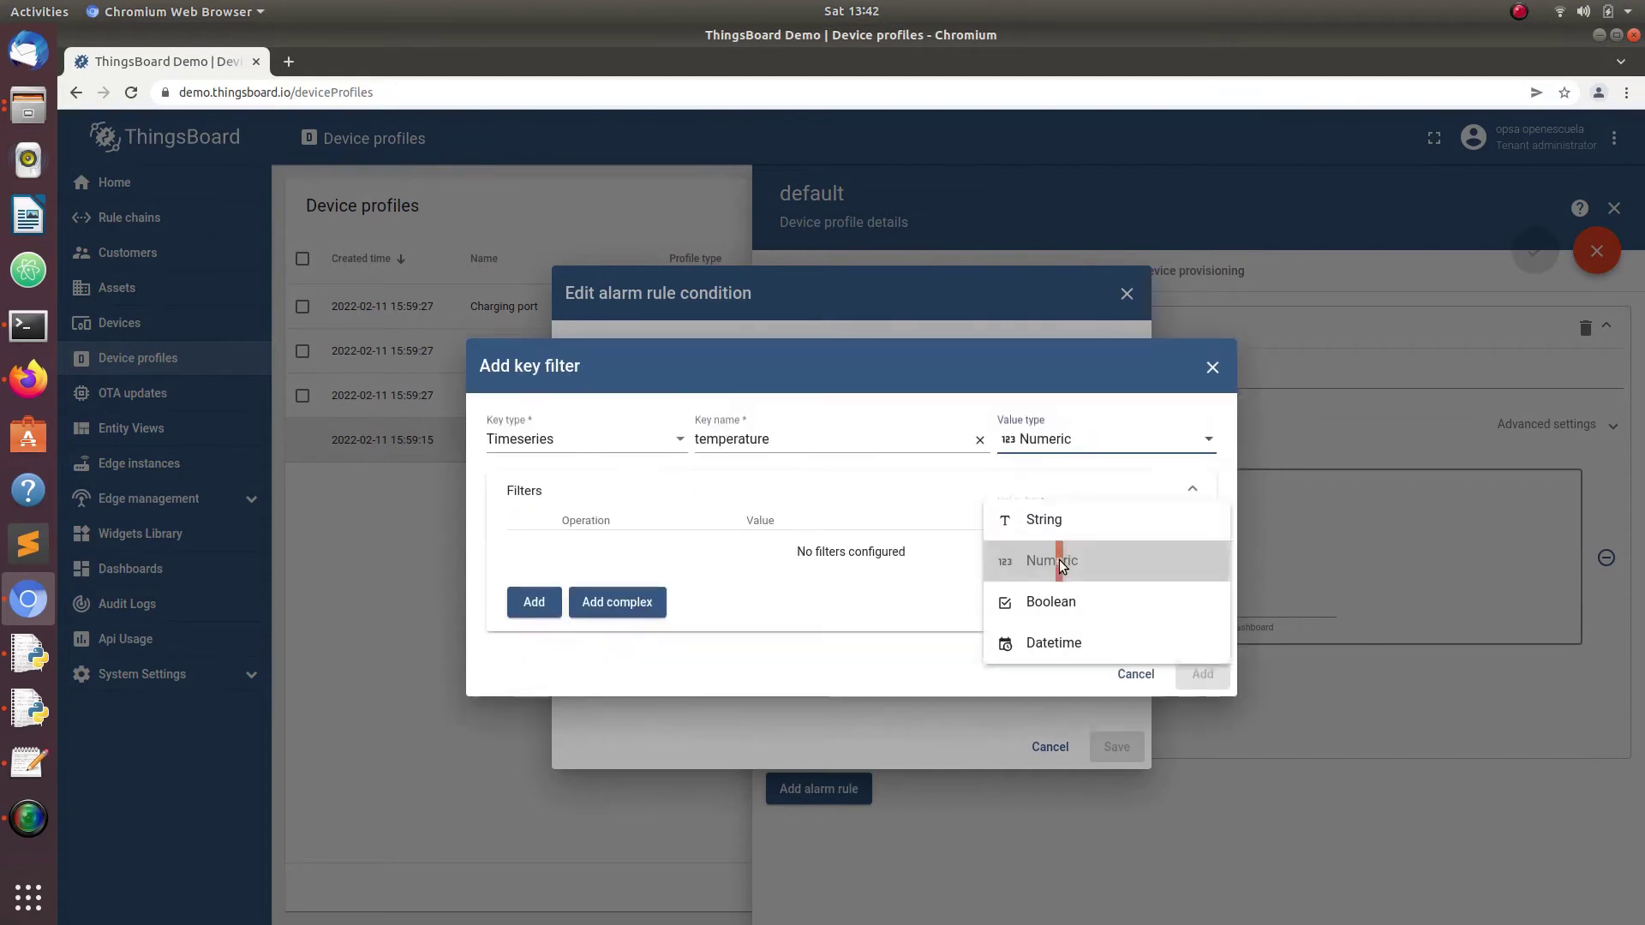
Give the temperature key filter a greater than 30 condition and add it to the alarm rule condition
click(533, 610)
click(634, 557)
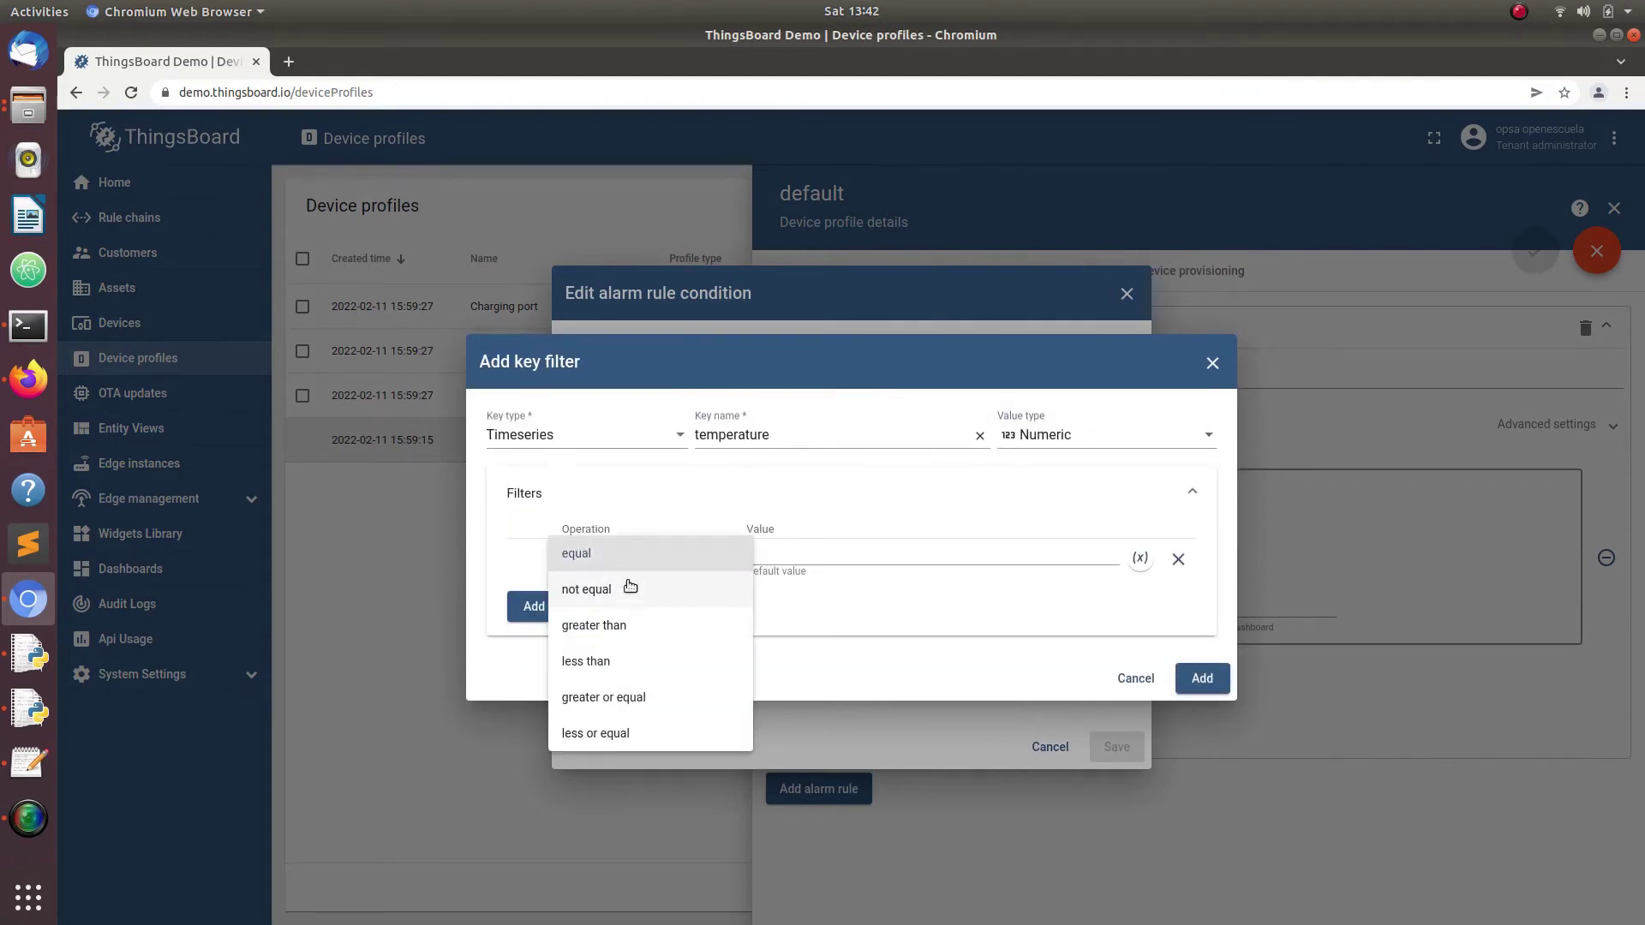
click(614, 625)
click(782, 555)
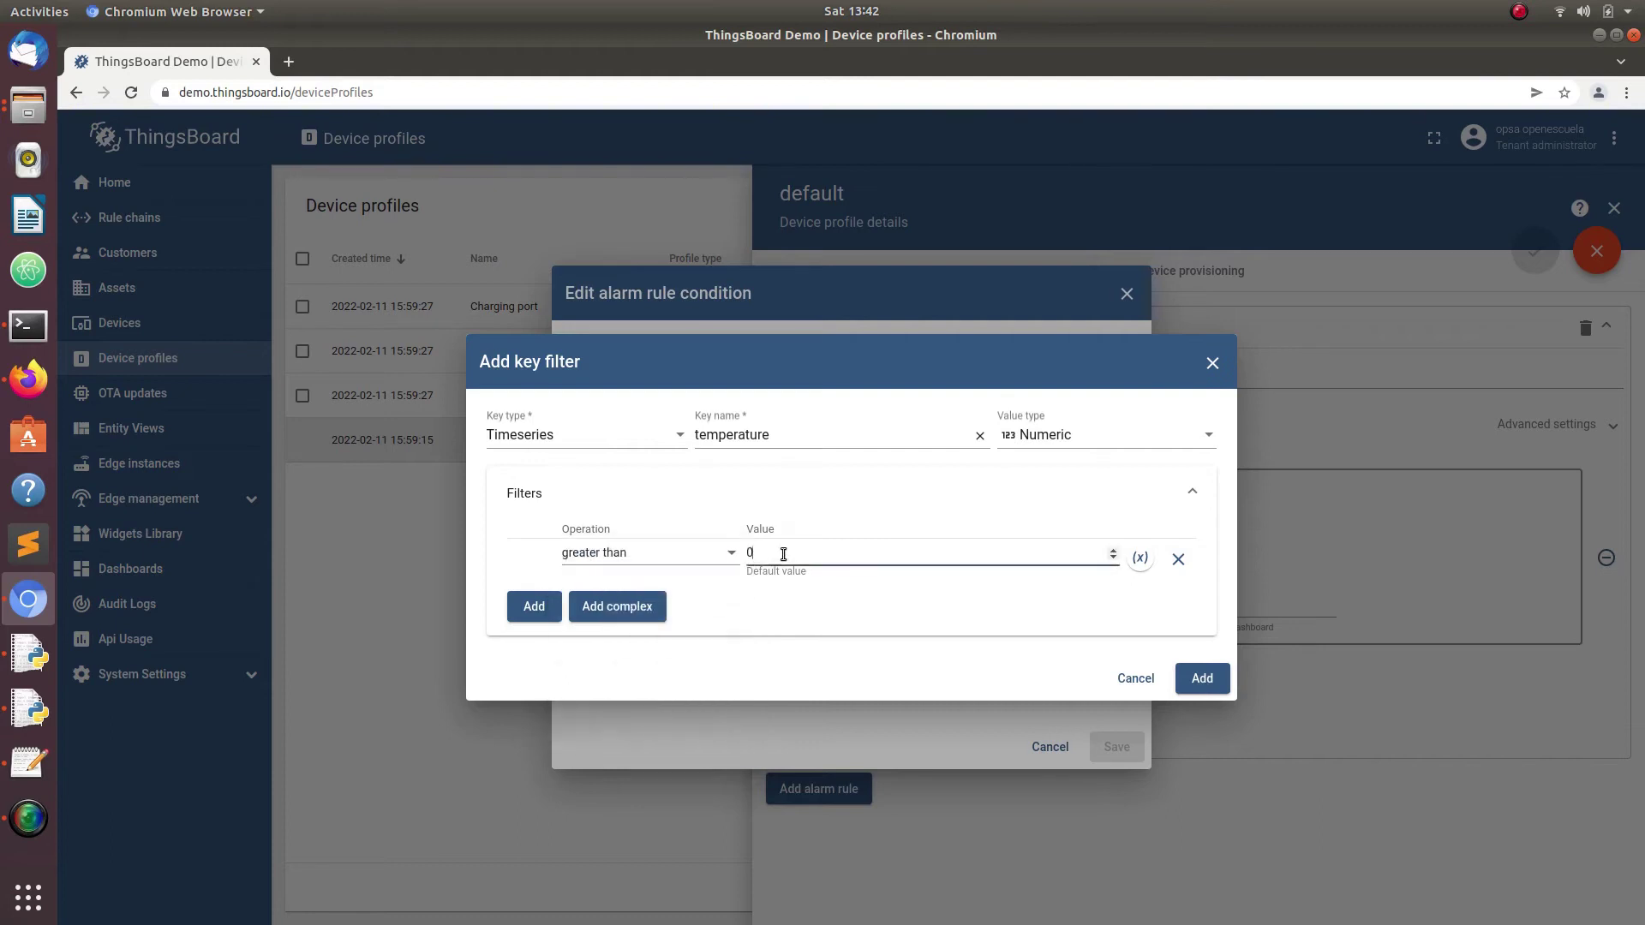
key(BackSpace)
text(30)
click(1208, 679)
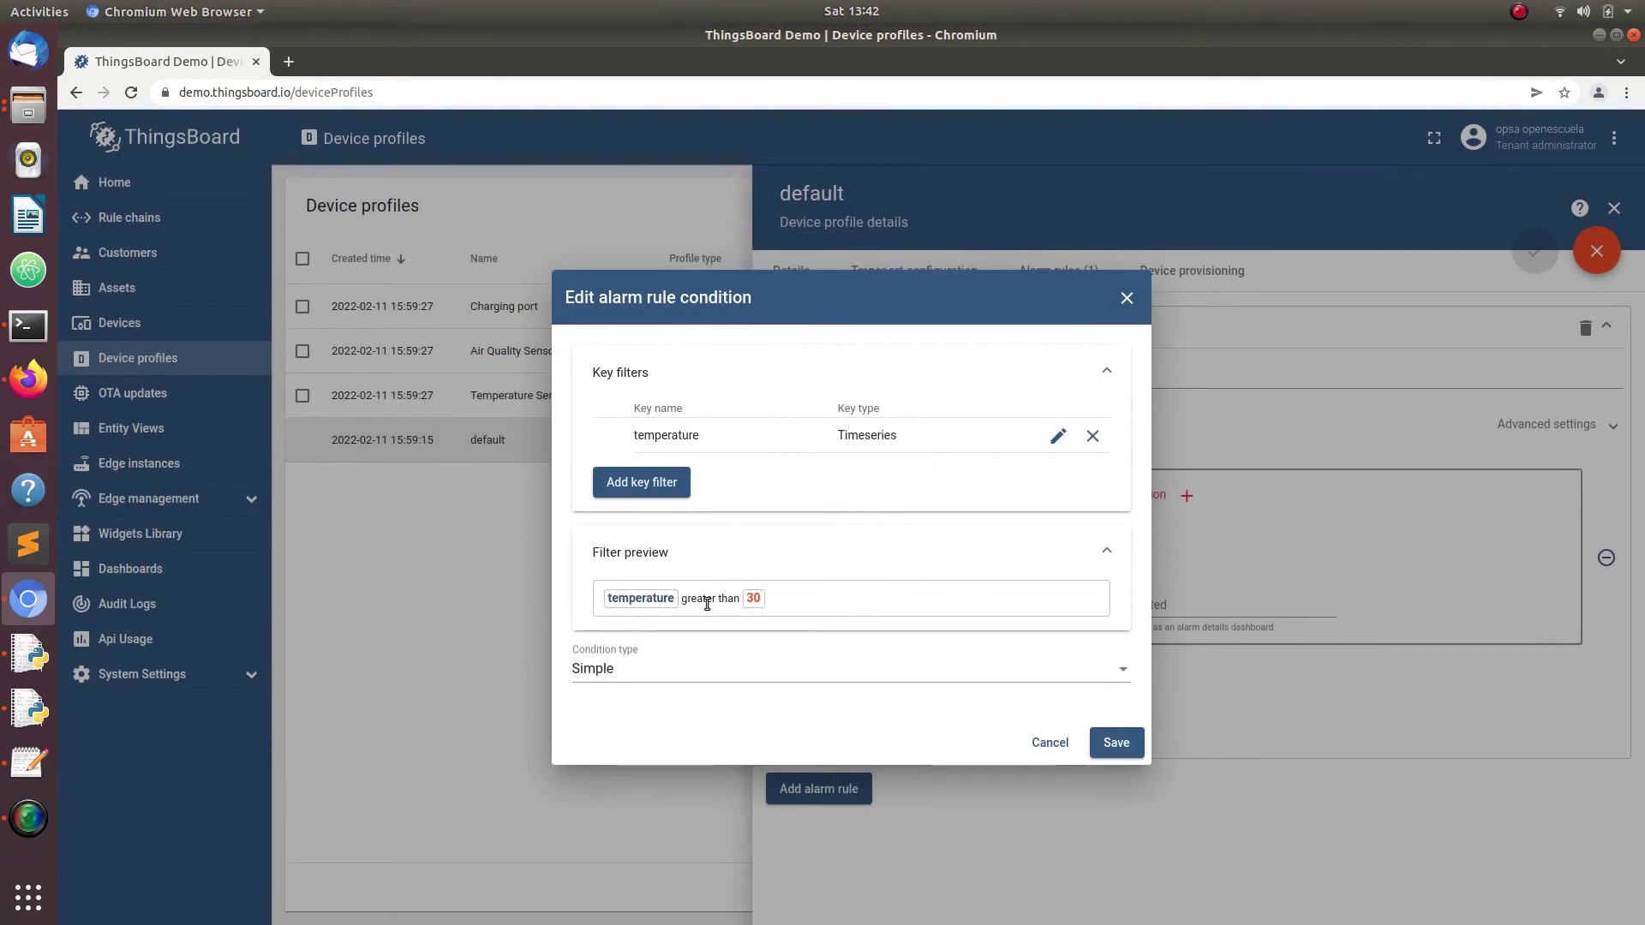
Save the alarm rule condition, apply the changes to the default device profile, and close its details
click(1116, 743)
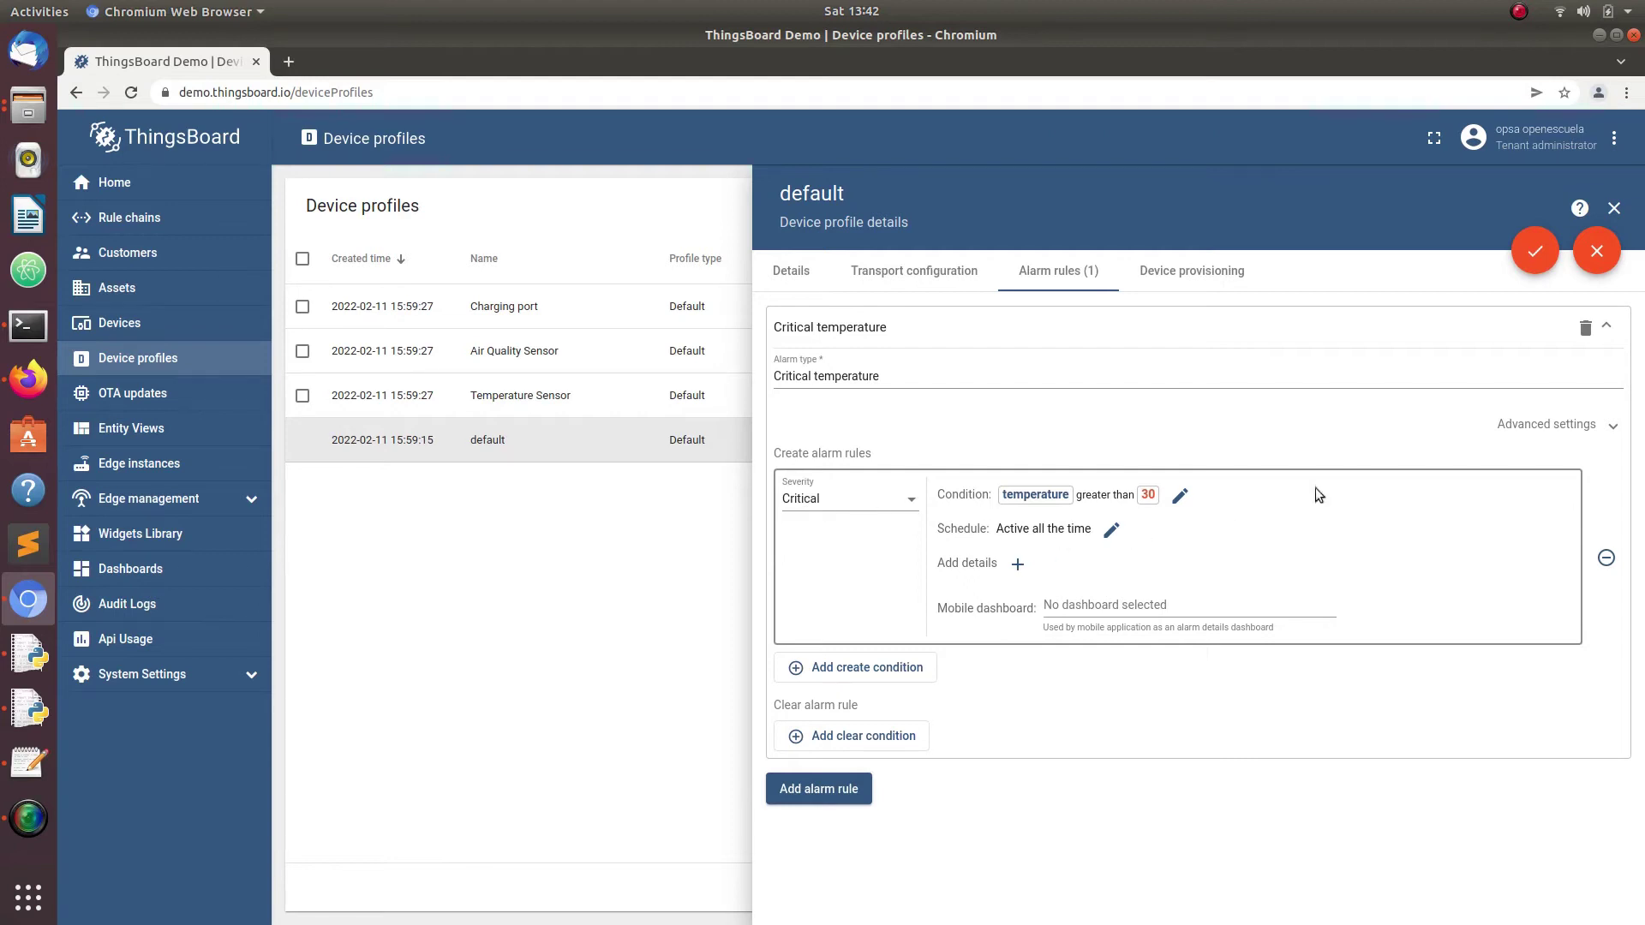
click(1532, 246)
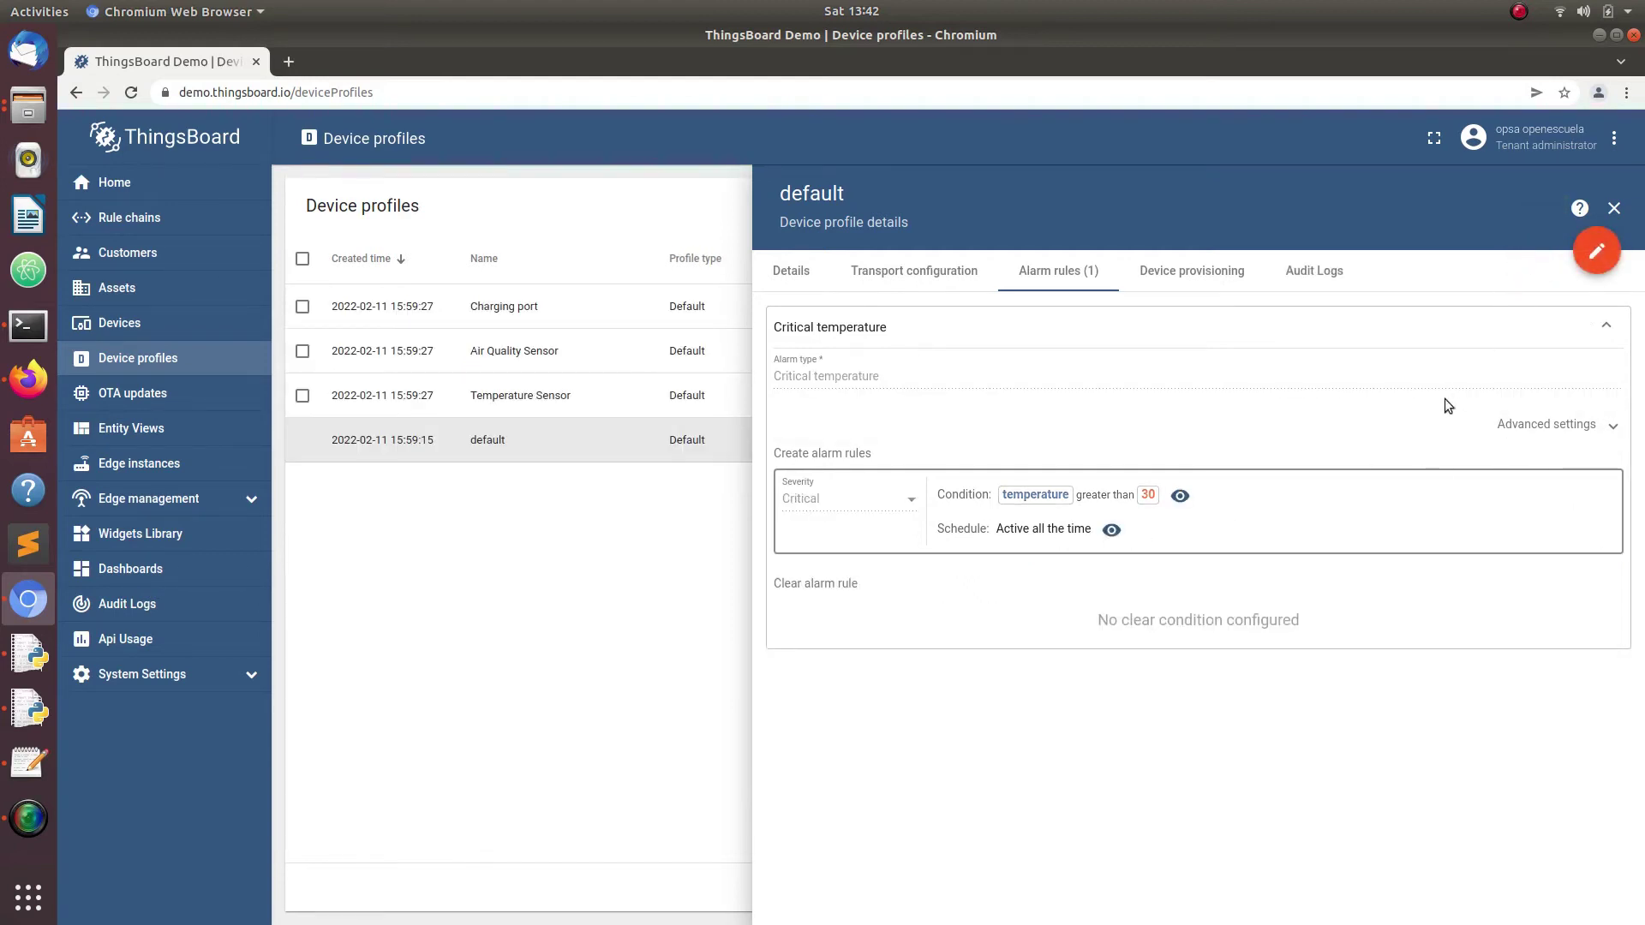
click(1614, 207)
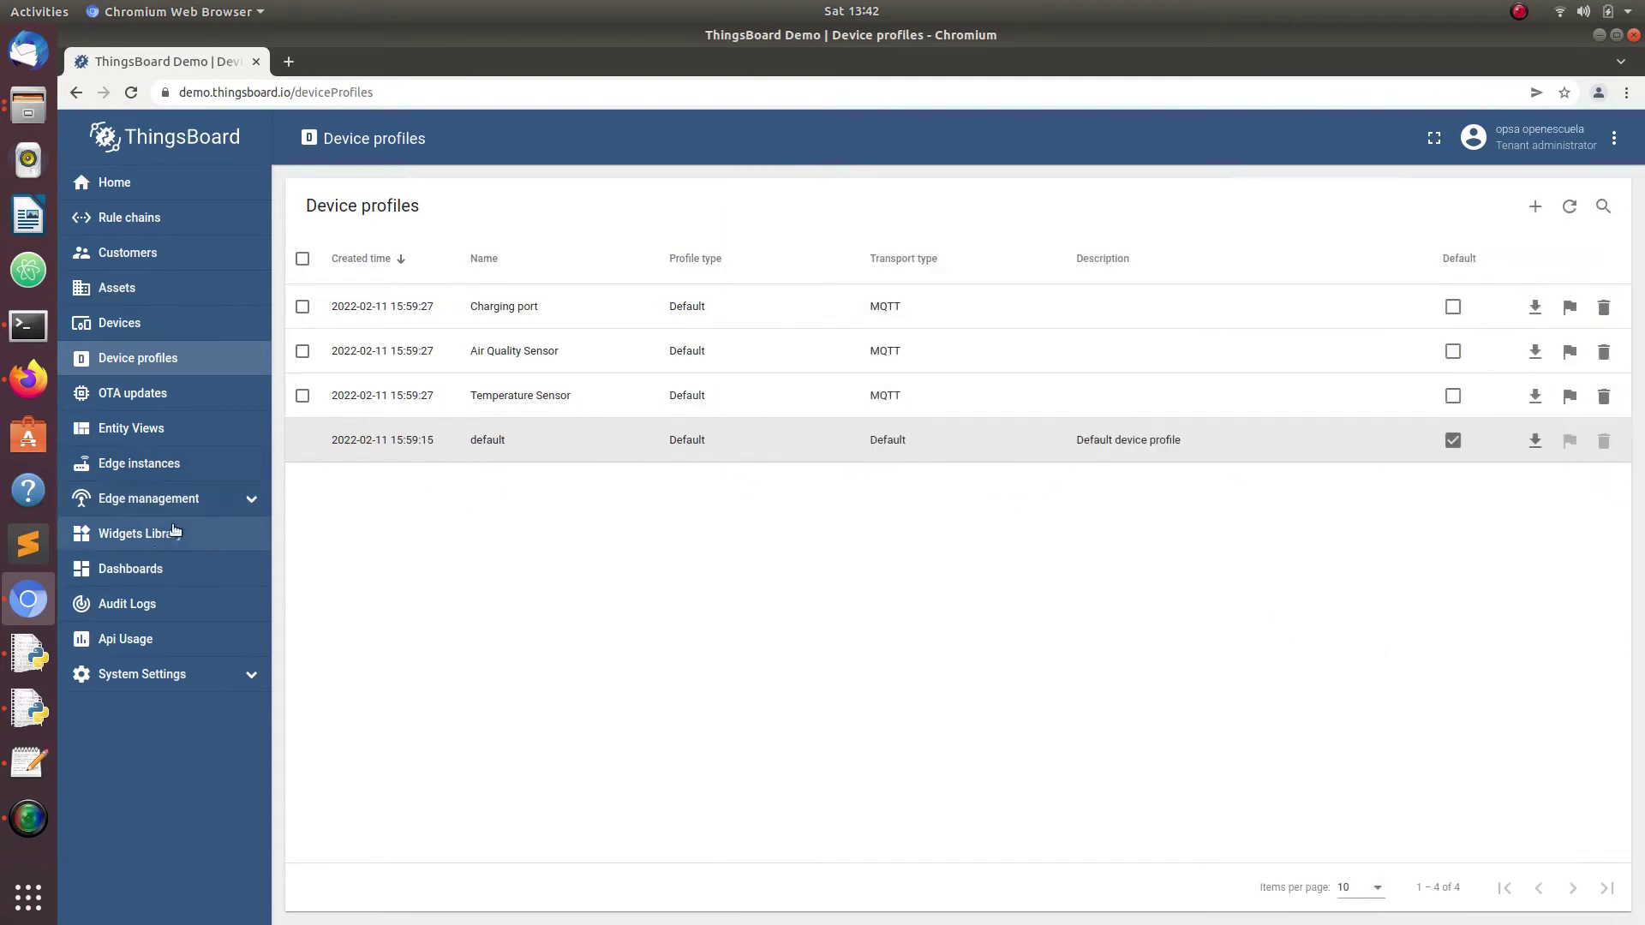
Open the Opsa Temperature Dashboard from the dashboards list and put it into edit mode
click(137, 582)
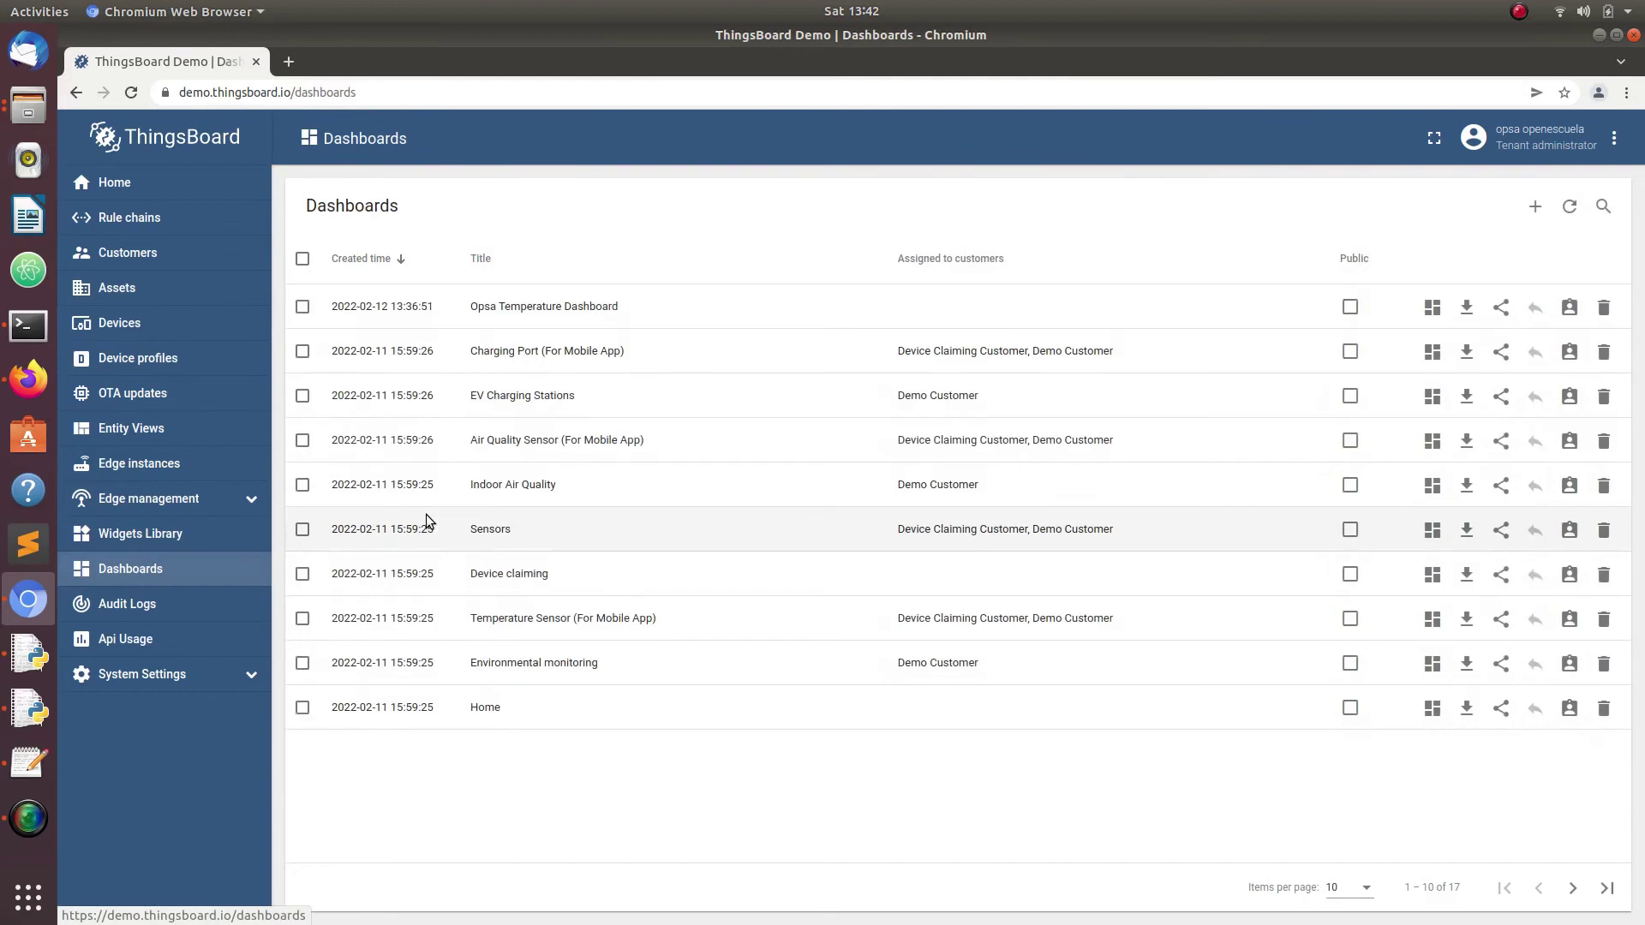
click(506, 307)
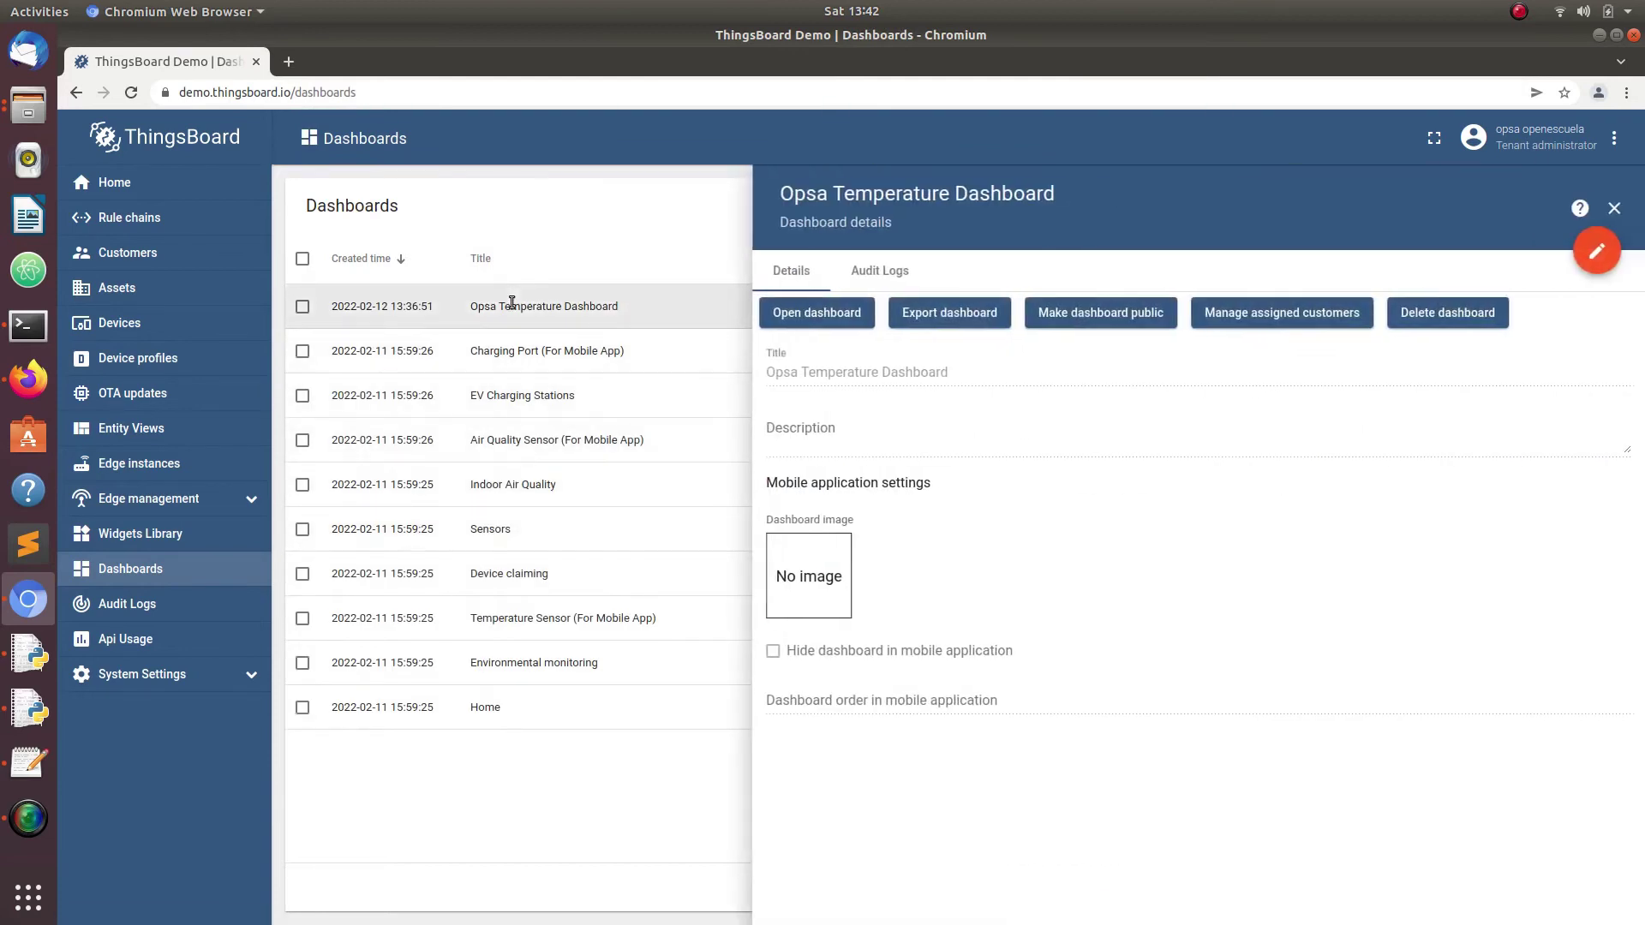
click(799, 311)
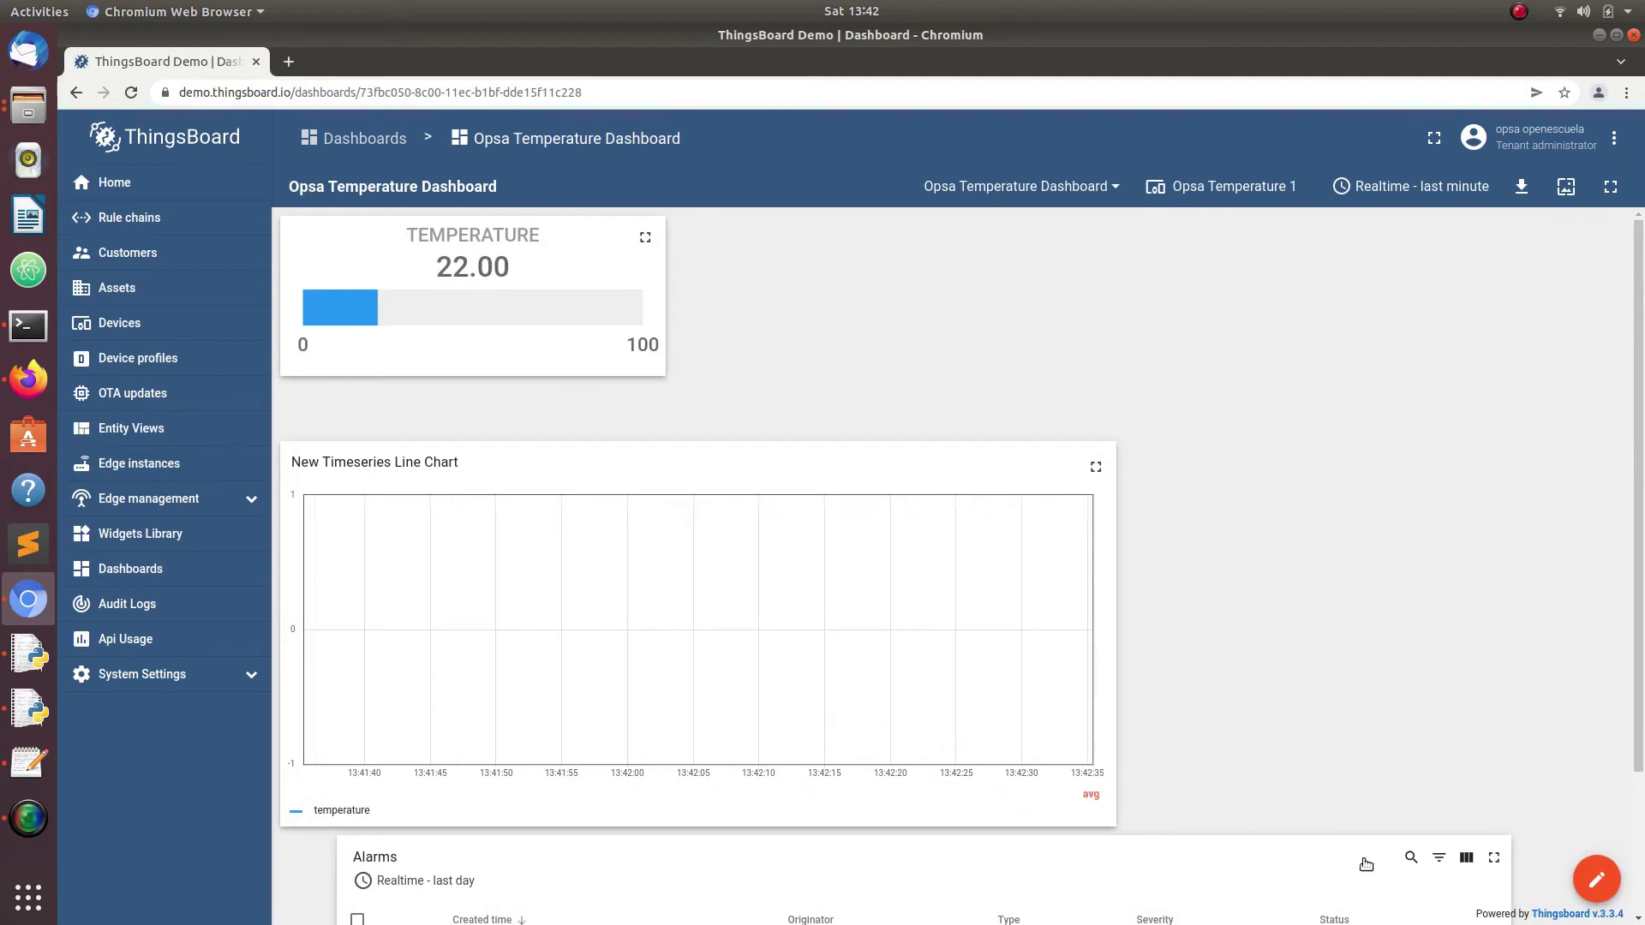
scroll(1359, 858, down, 1)
scroll(1360, 859, down, 2)
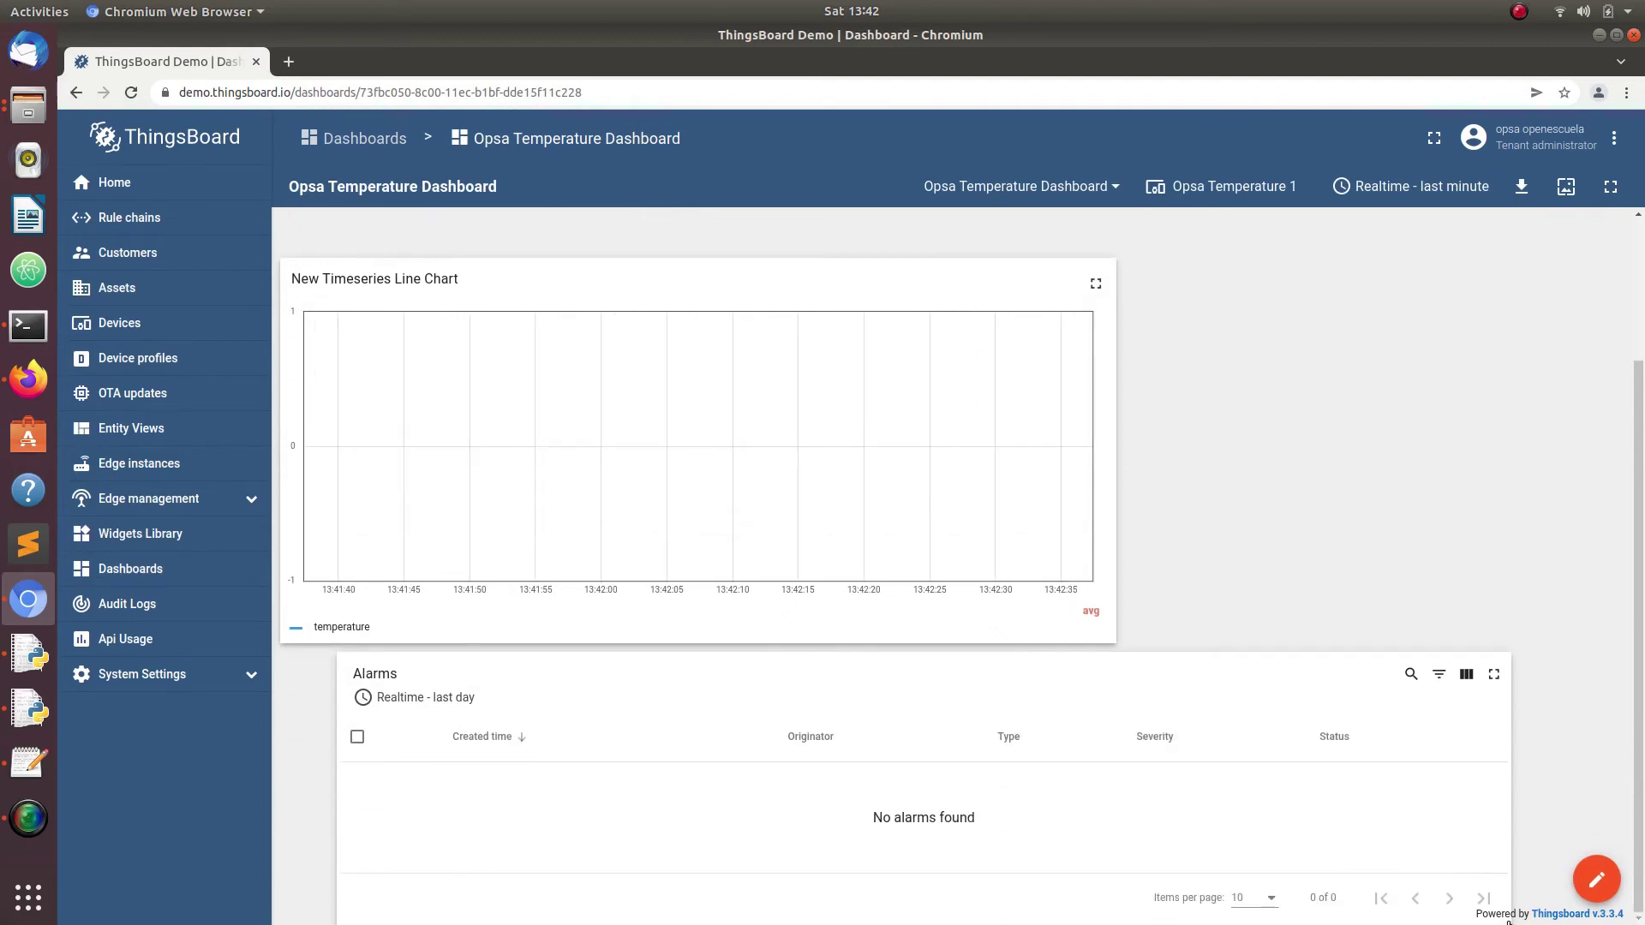
click(1595, 881)
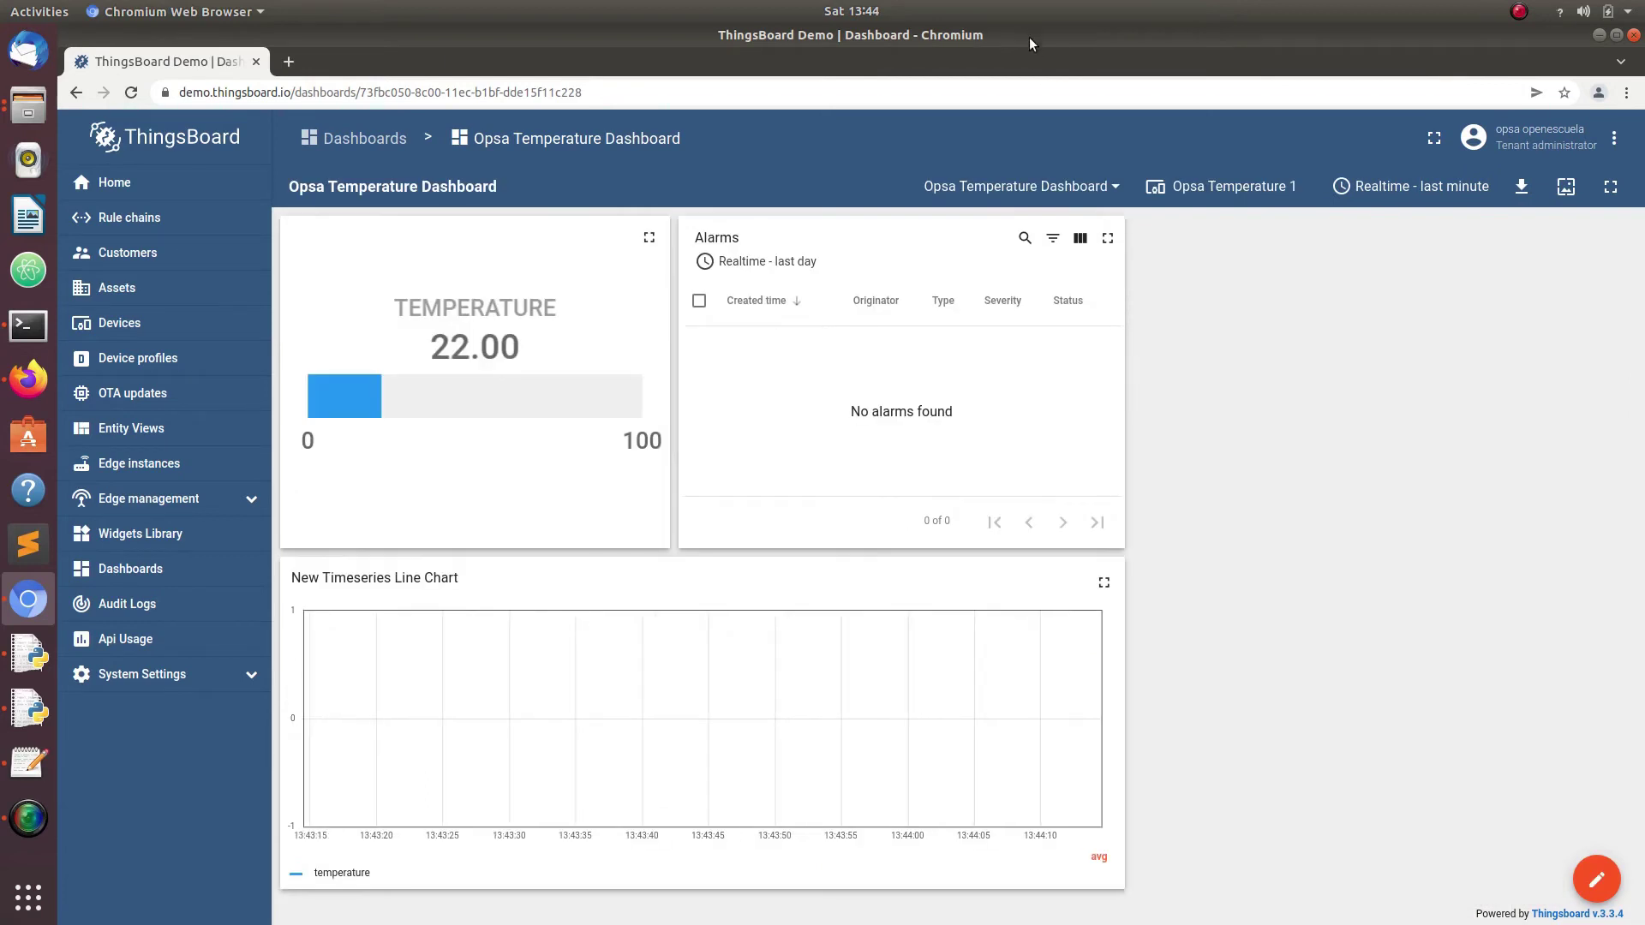
Switch to the terminal and tile it side by side with the browser, bringing the Alarms table into view
click(29, 326)
drag(1021, 48, 5, 52)
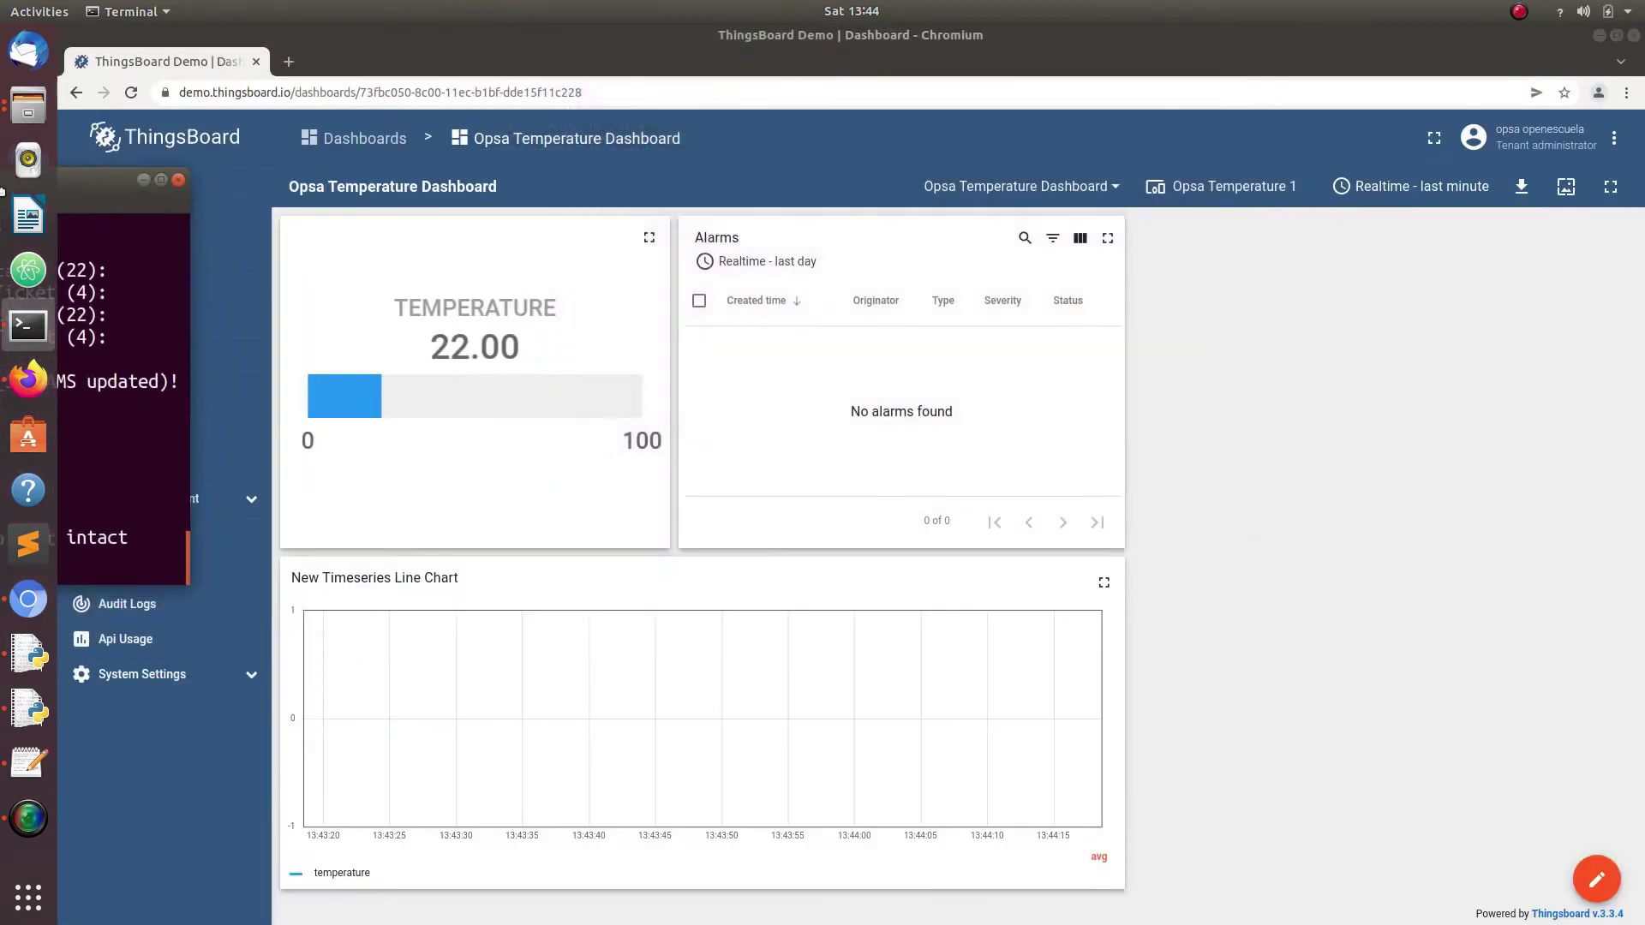
drag(1120, 44, 1637, 291)
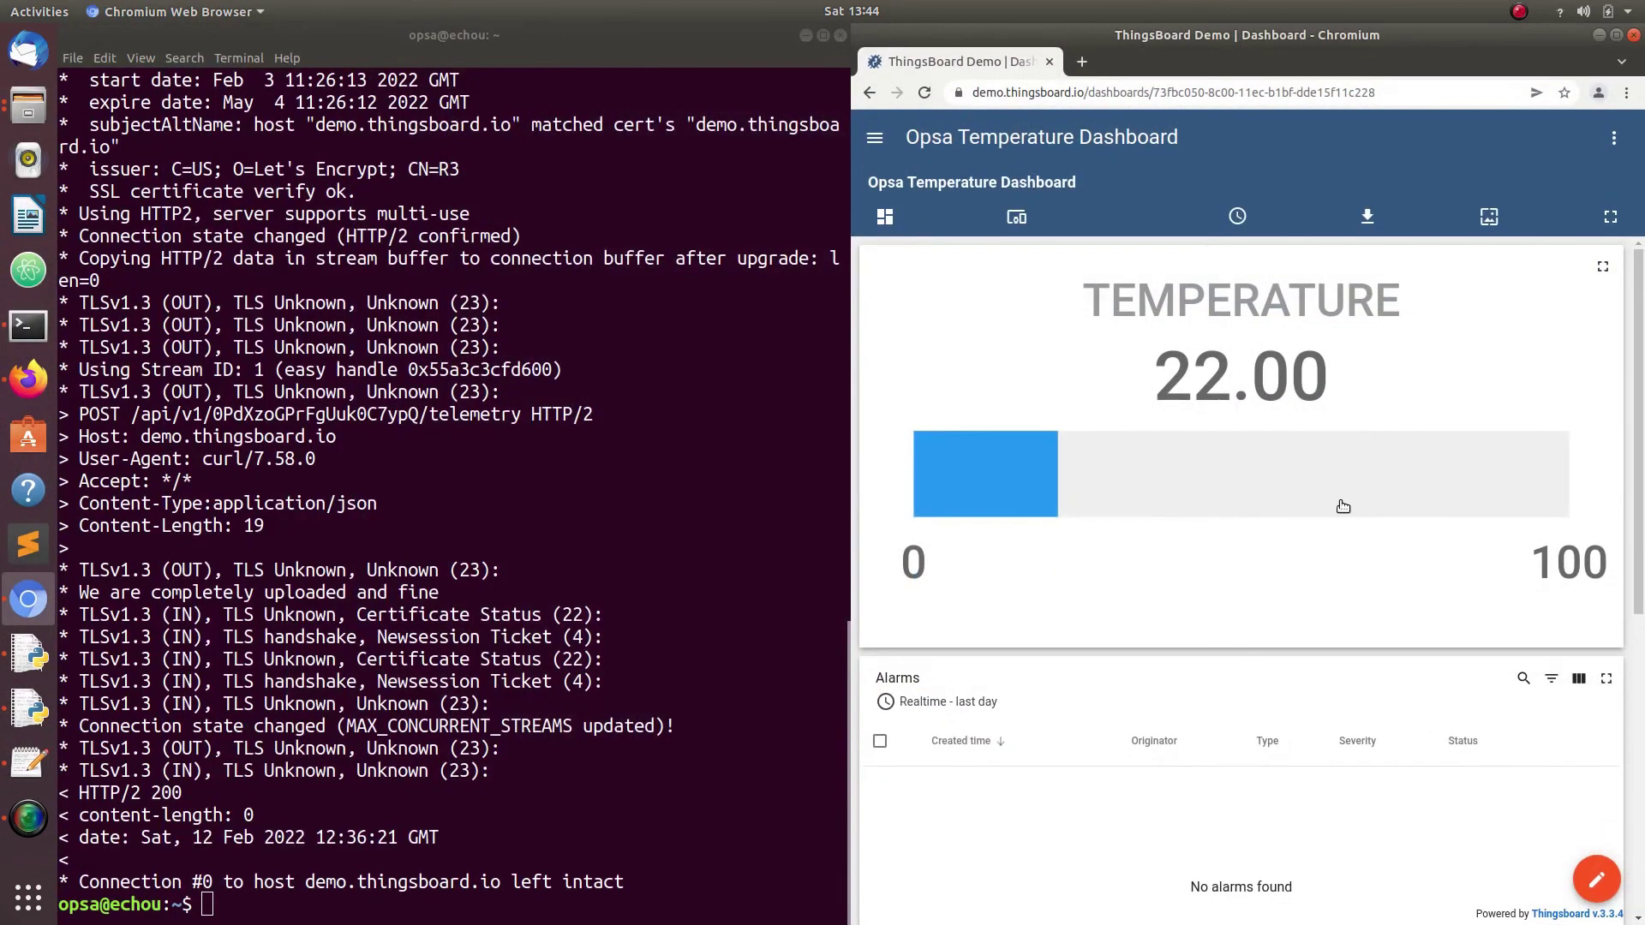
scroll(1343, 507, down, 3)
scroll(1343, 506, up, 2)
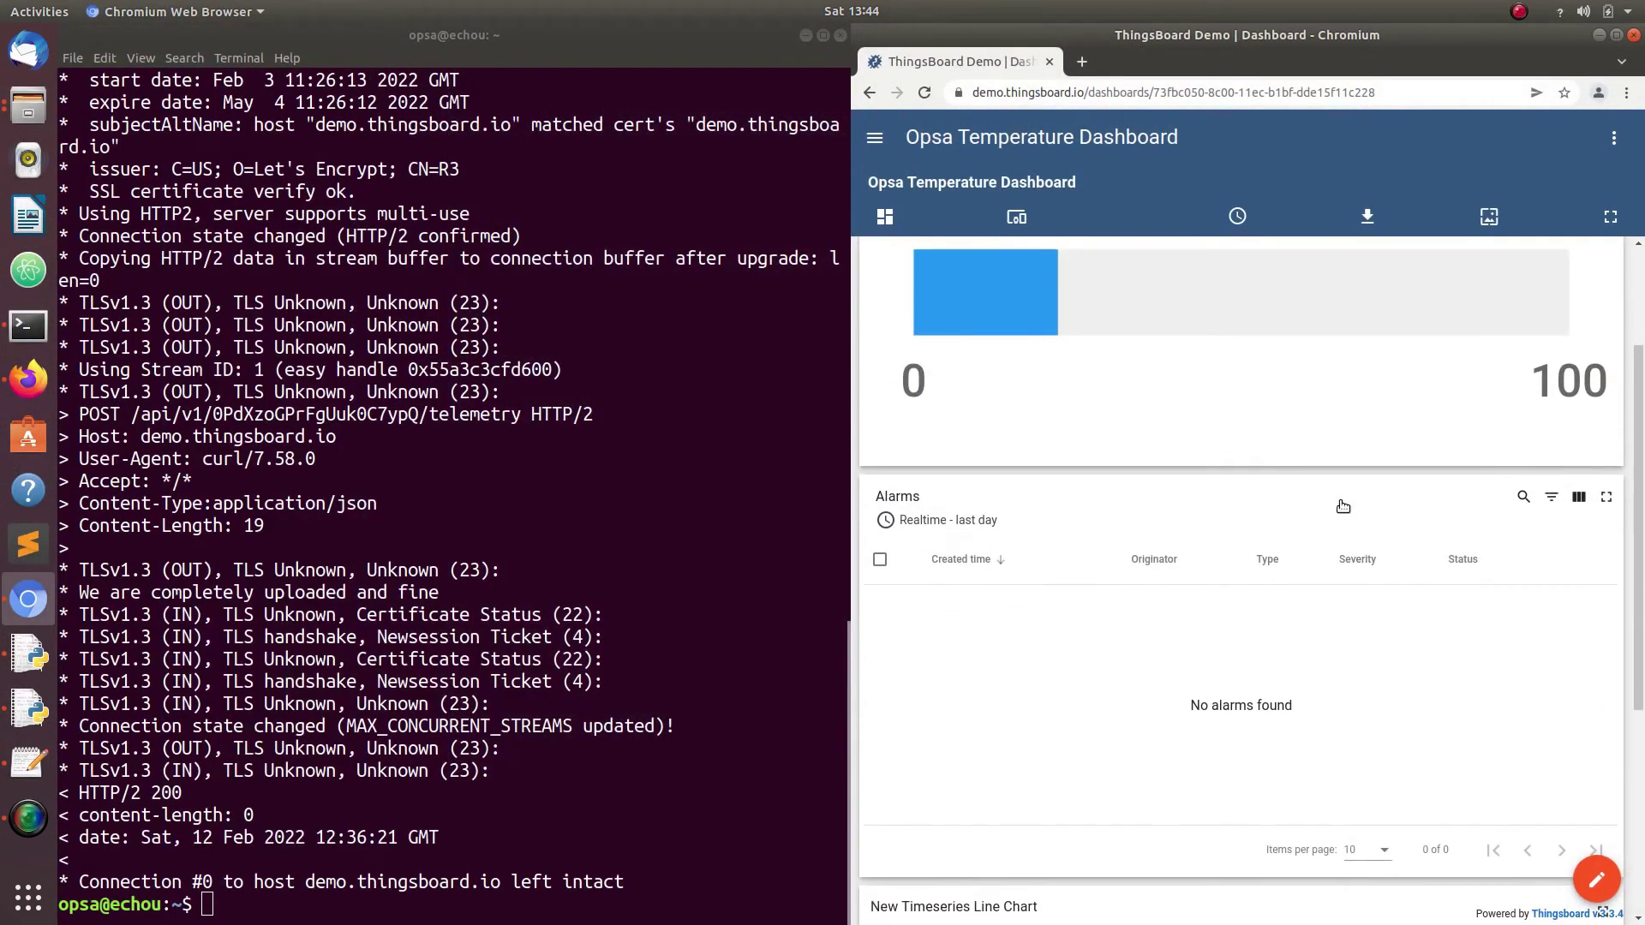
Resend the previous curl telemetry POST from the terminal with the temperature value changed to 31
click(251, 910)
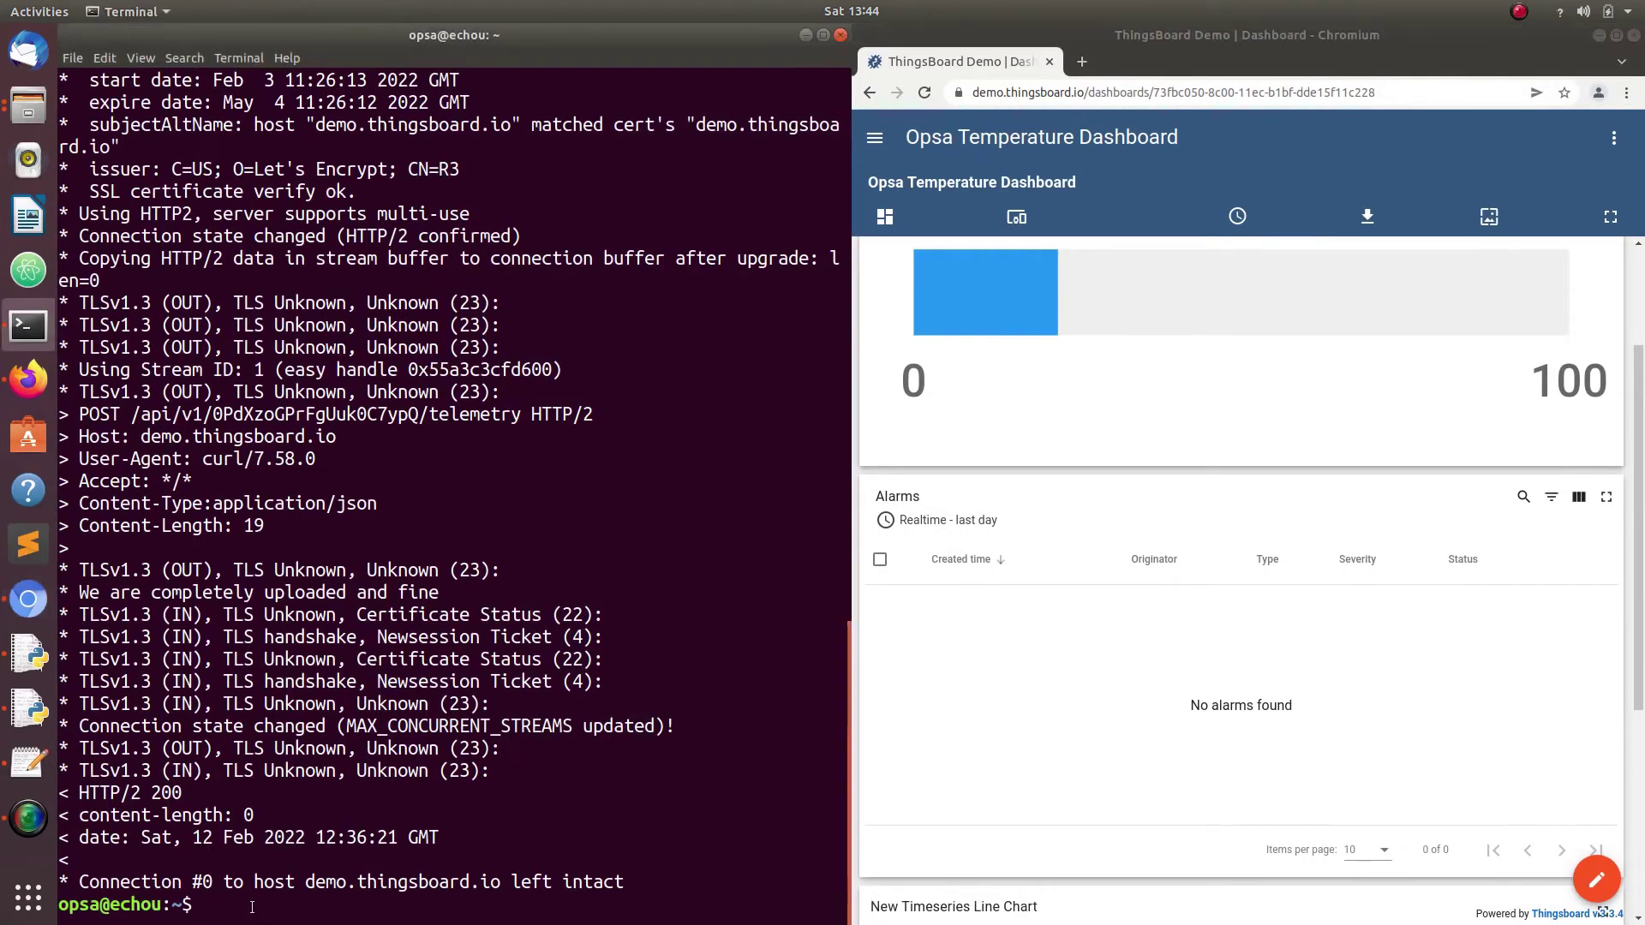
key(Up)
key(Left)
key(Left)
key(Left)
key(Left)
key(Left)
key(Left)
key(Left)
key(Left)
key(Left)
key(Left)
key(Left)
key(Left)
key(Left)
key(Left)
key(Left)
key(Left)
key(Left)
key(Left)
key(Left)
key(Left)
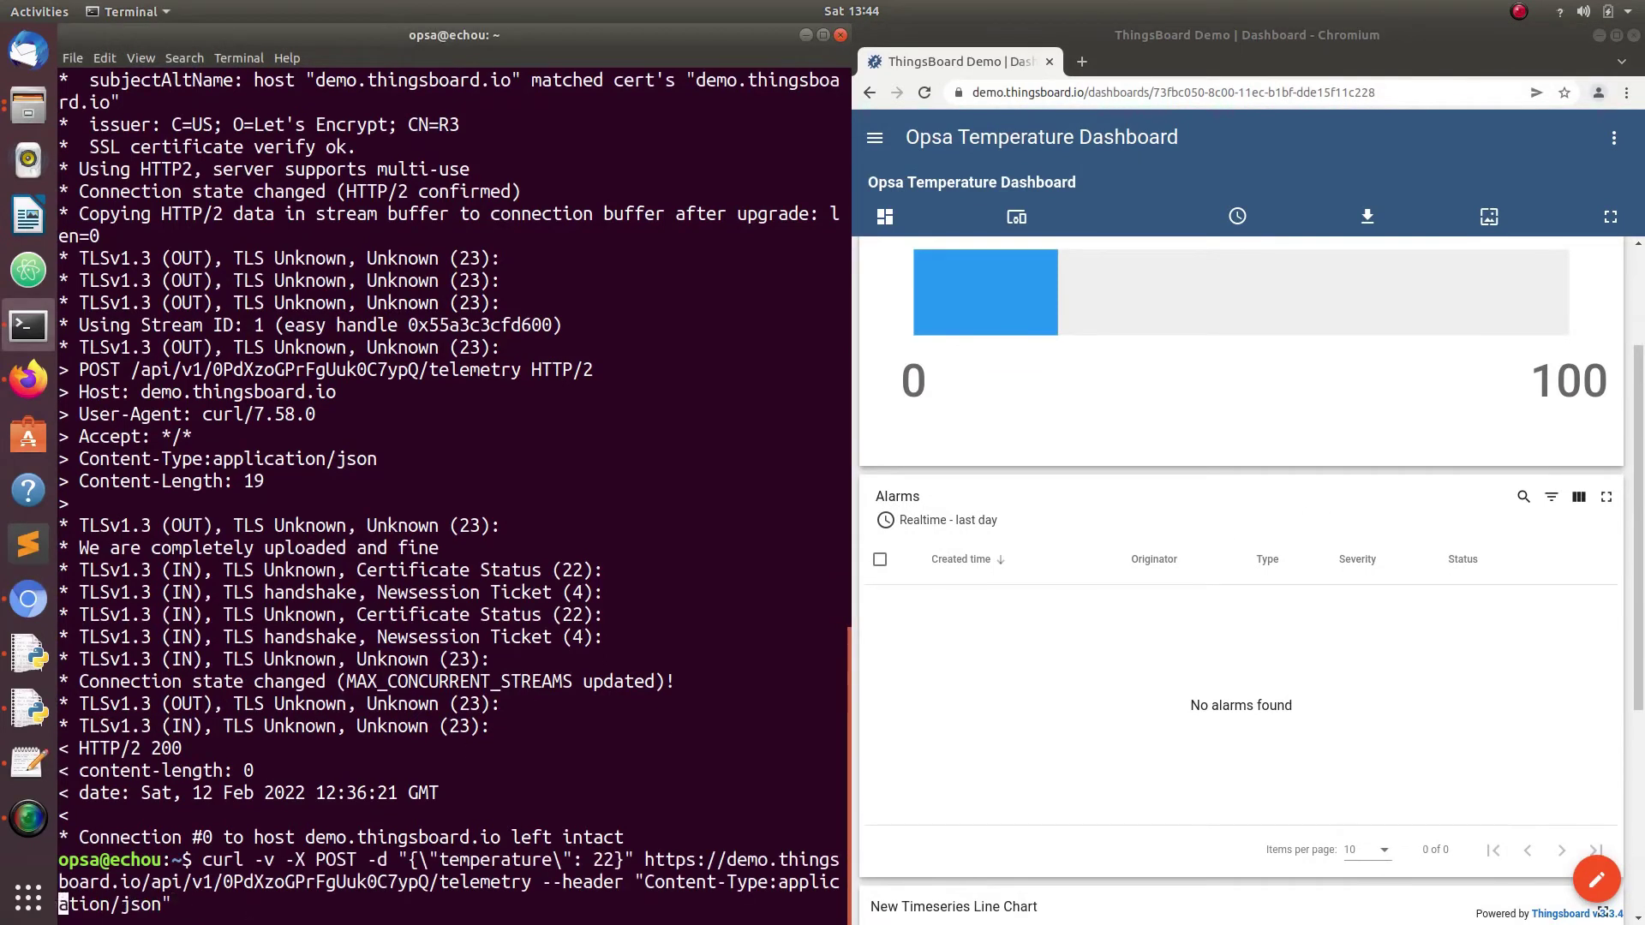
key(Left)
key(Left)
key(Left)
key(Left)
key(Left)
key(Left)
key(Left)
key(Left)
key(Left)
key(Left)
key(Left)
key(Left)
key(Left)
key(Left)
key(Left)
key(Left)
key(Left)
key(Left)
key(Left)
key(Left)
key(Left)
key(BackSpace)
key(BackSpace)
text(31)
key(Return)
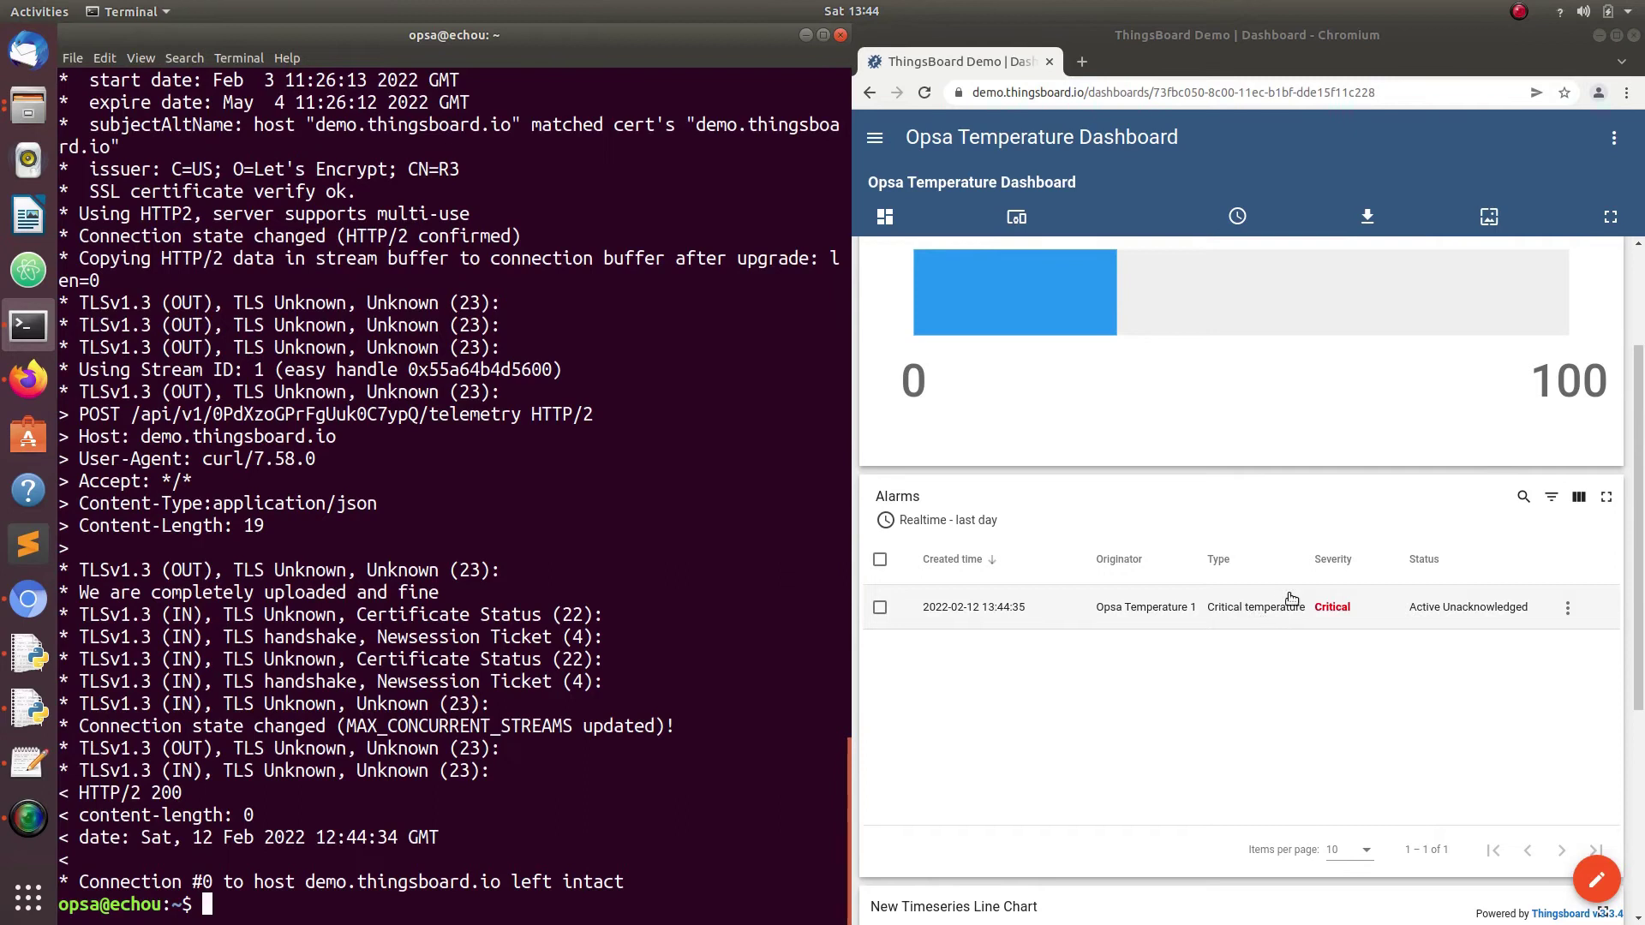
Maximize the browser window and acknowledge the critical temperature alarm in the dashboard's Alarms table
scroll(1285, 635, down, 5)
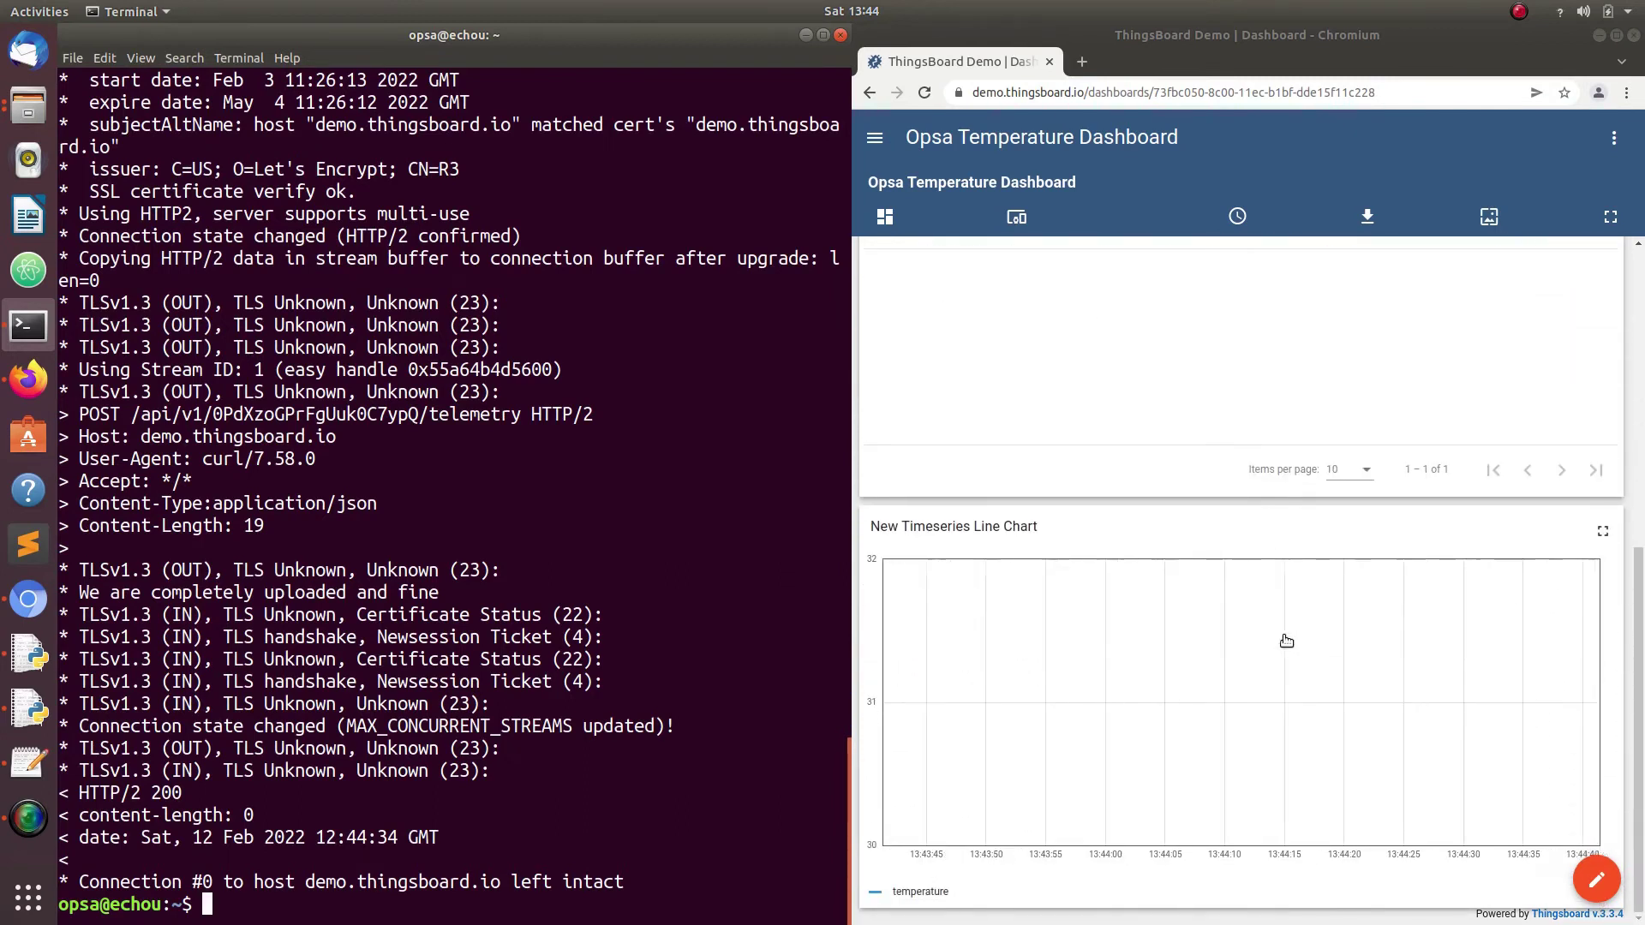
scroll(1286, 641, up, 5)
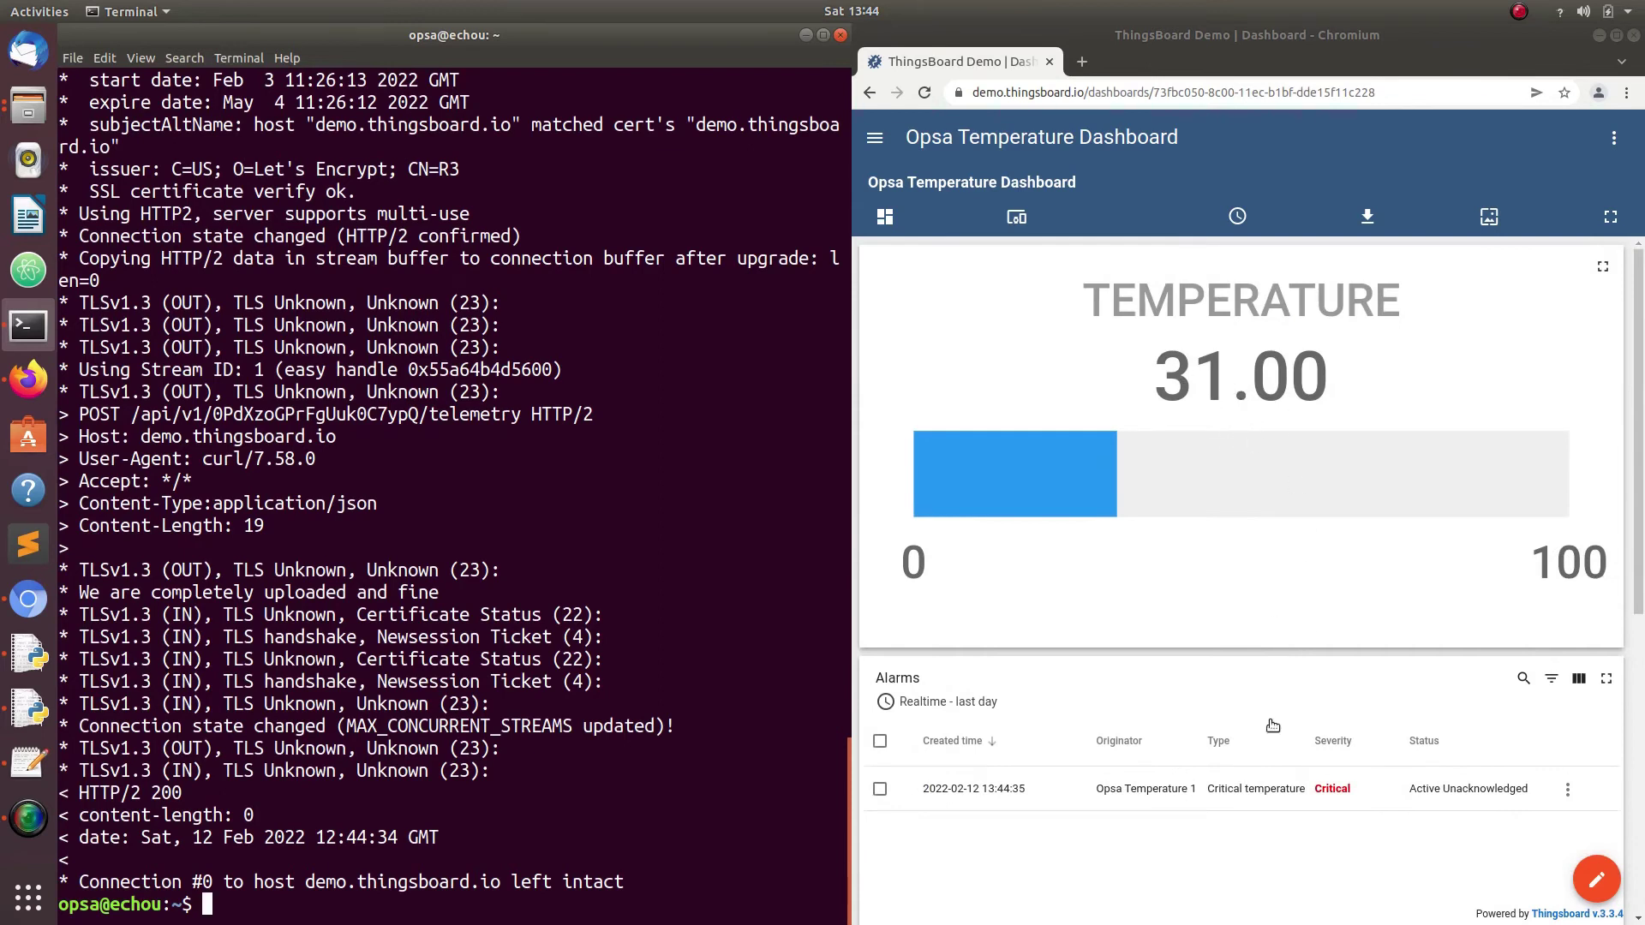
scroll(1274, 726, down, 2)
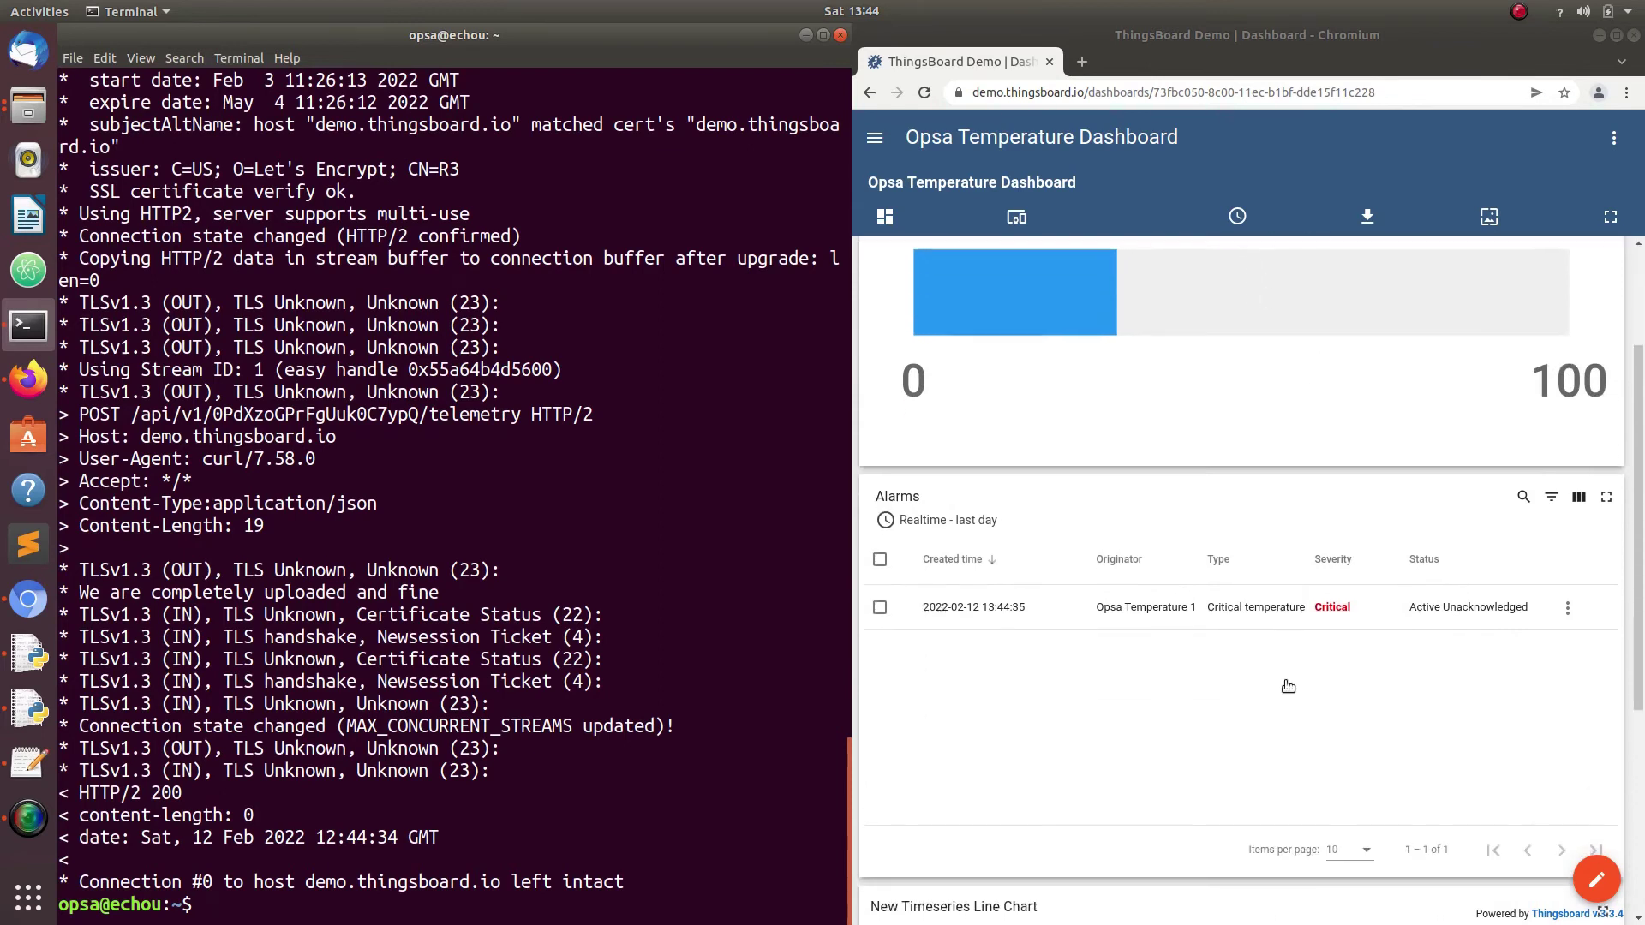
click(1617, 35)
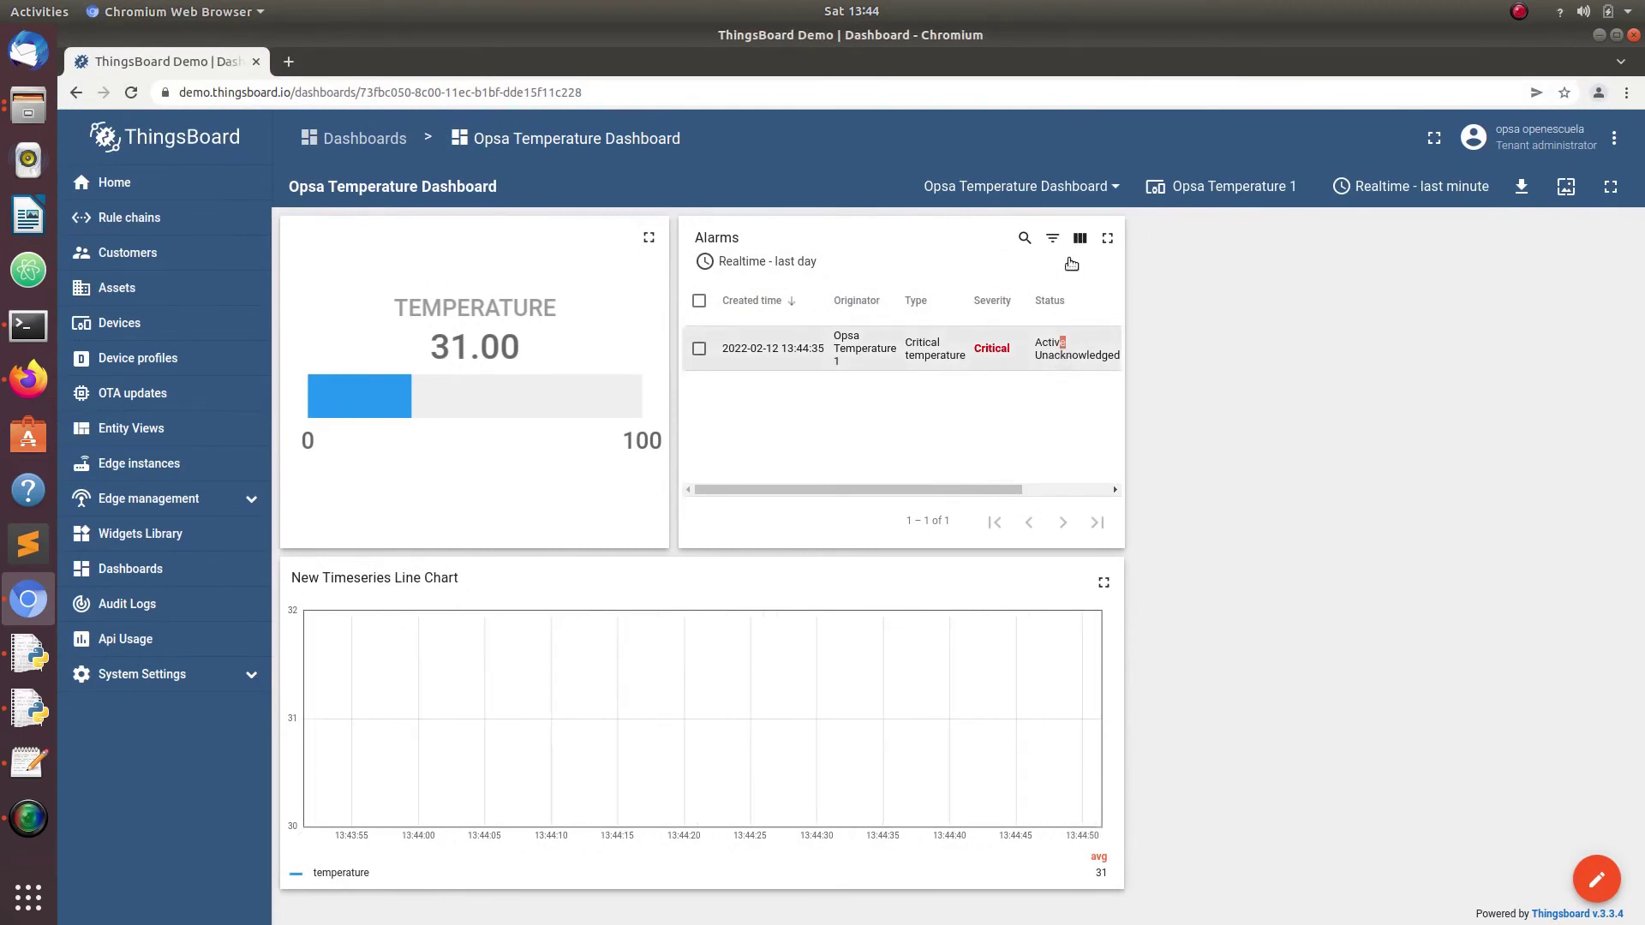
click(700, 348)
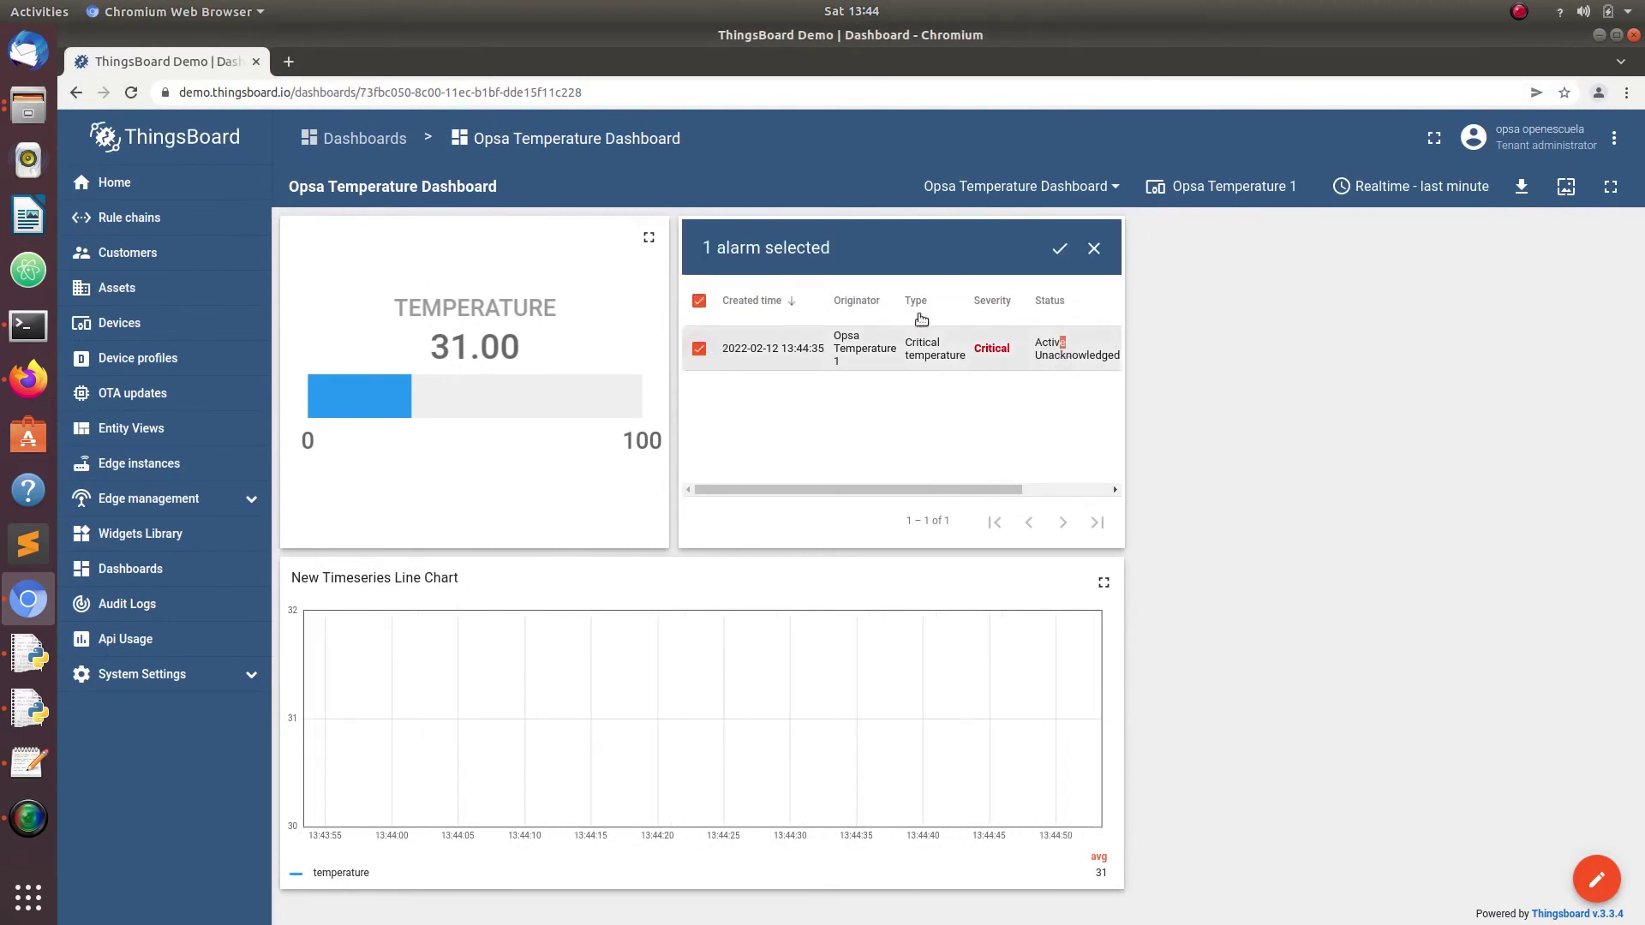
click(1060, 248)
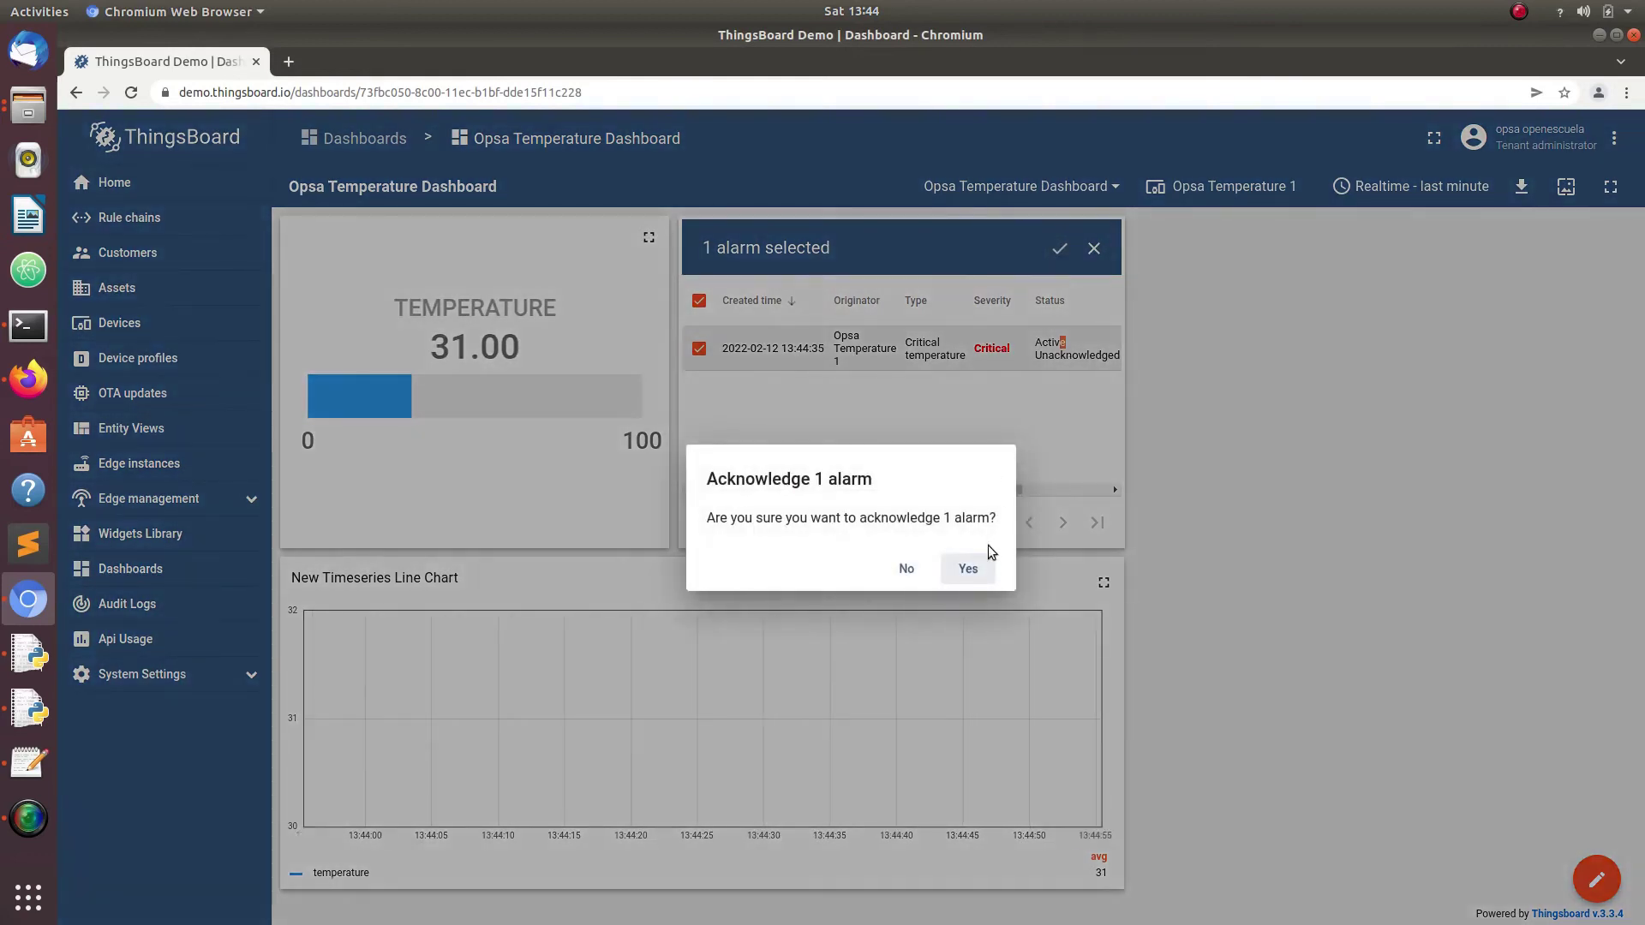
click(974, 565)
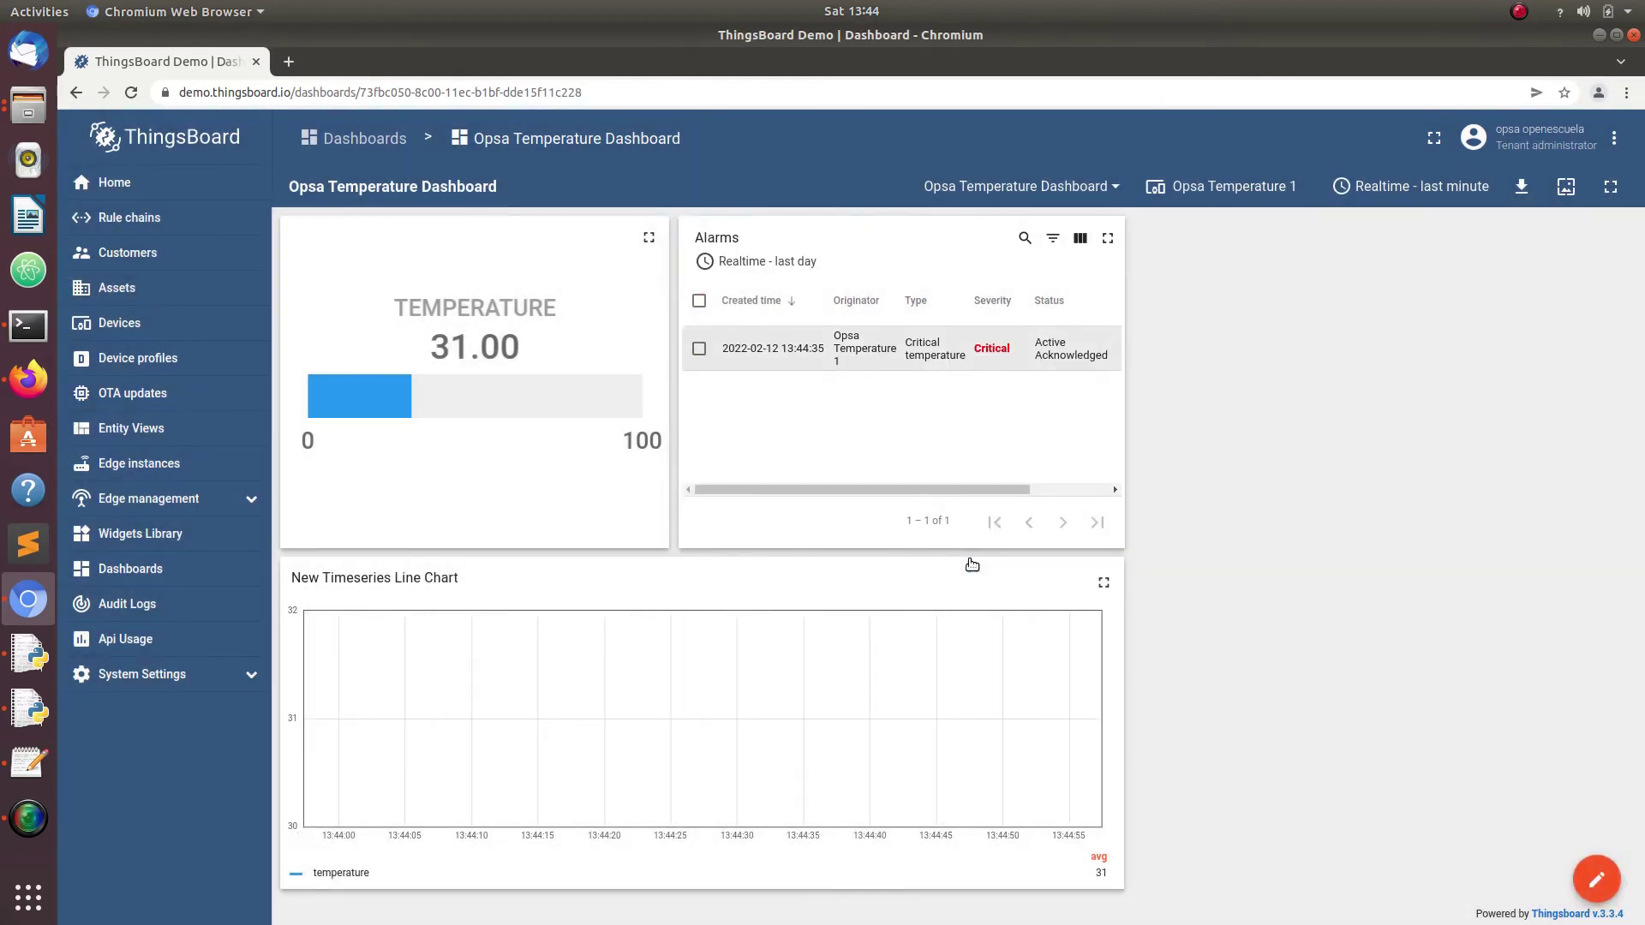
Switch to the terminal, recall the last curl telemetry command, copy its full text, and cancel the command line without running it
click(28, 326)
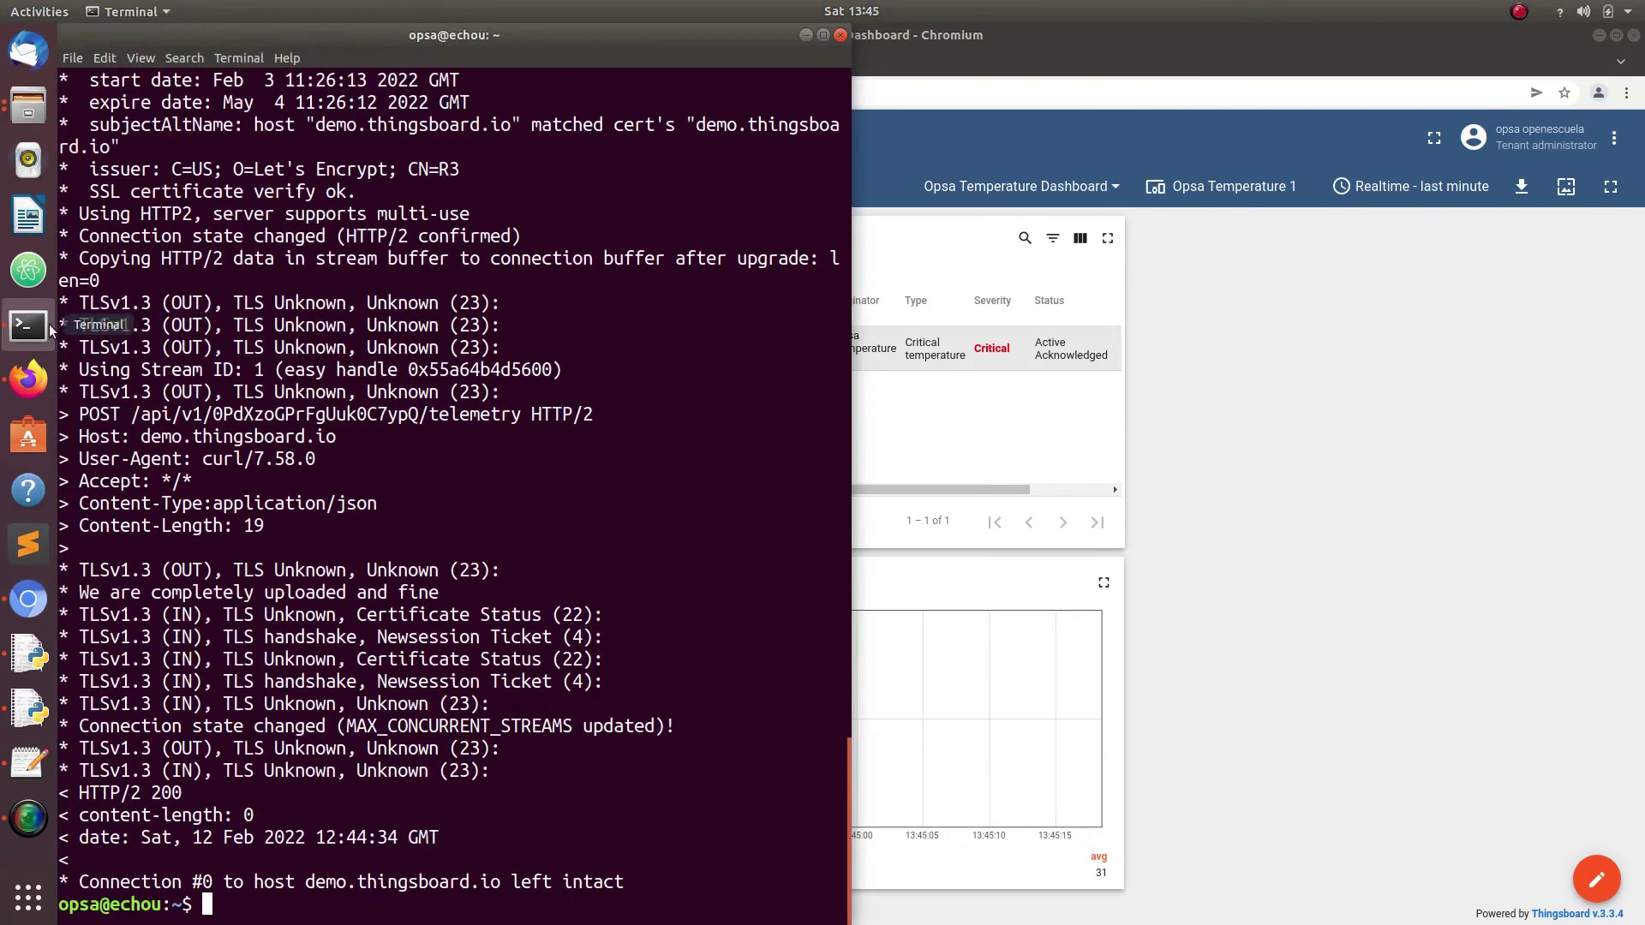
key(Up)
drag(277, 921, 204, 861)
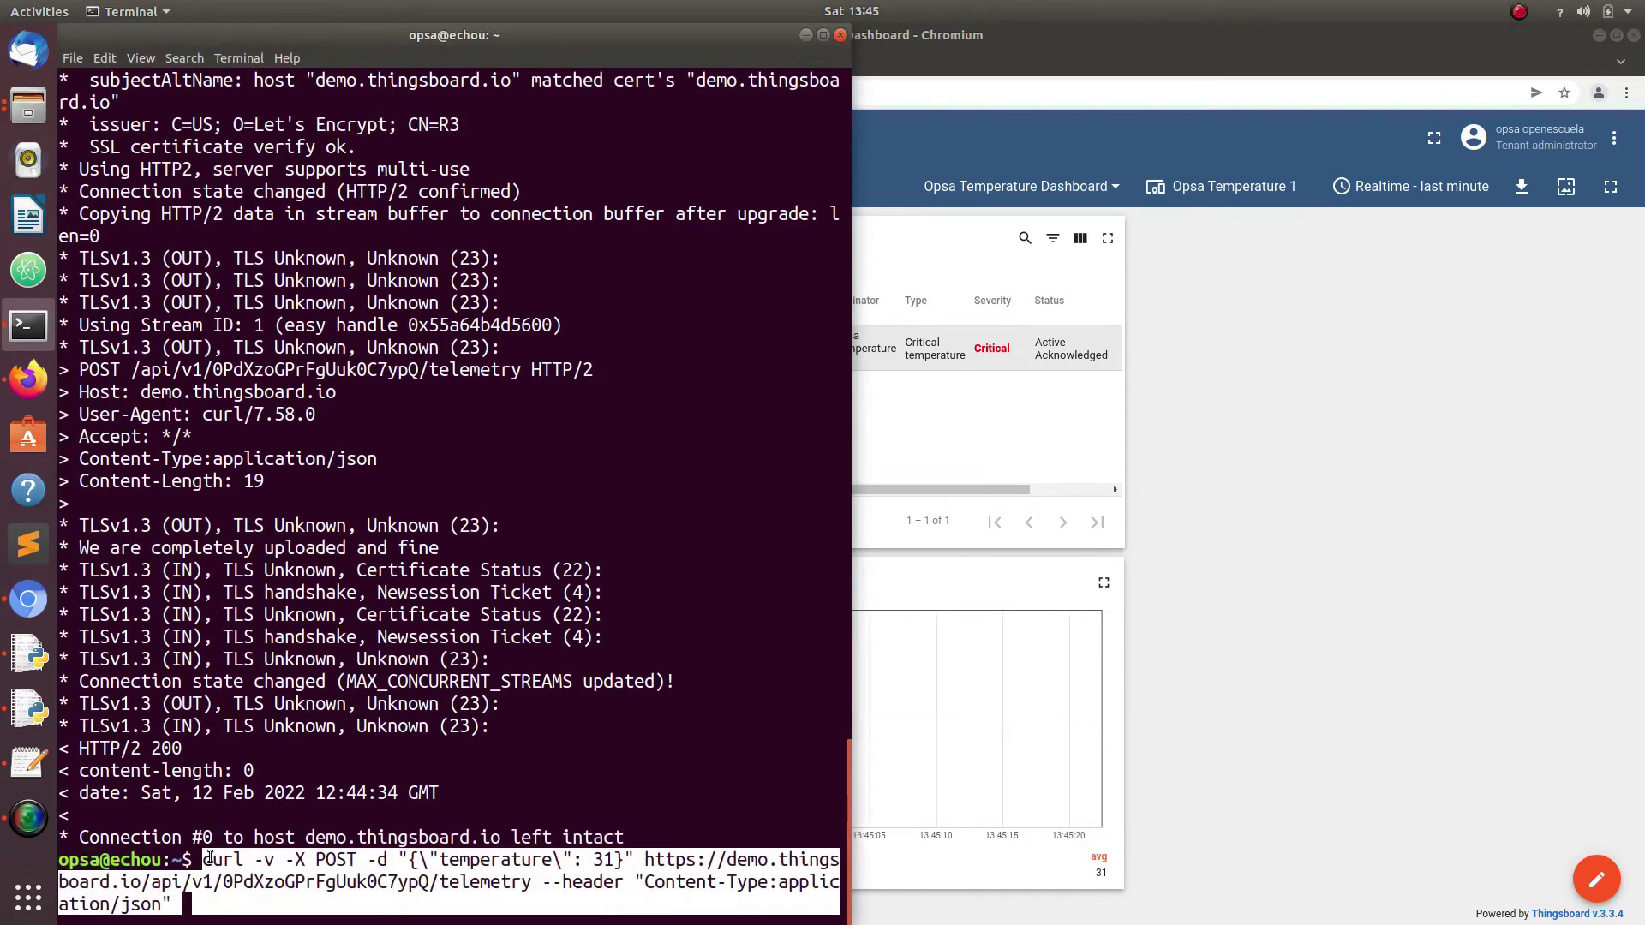
right_click(229, 860)
click(261, 703)
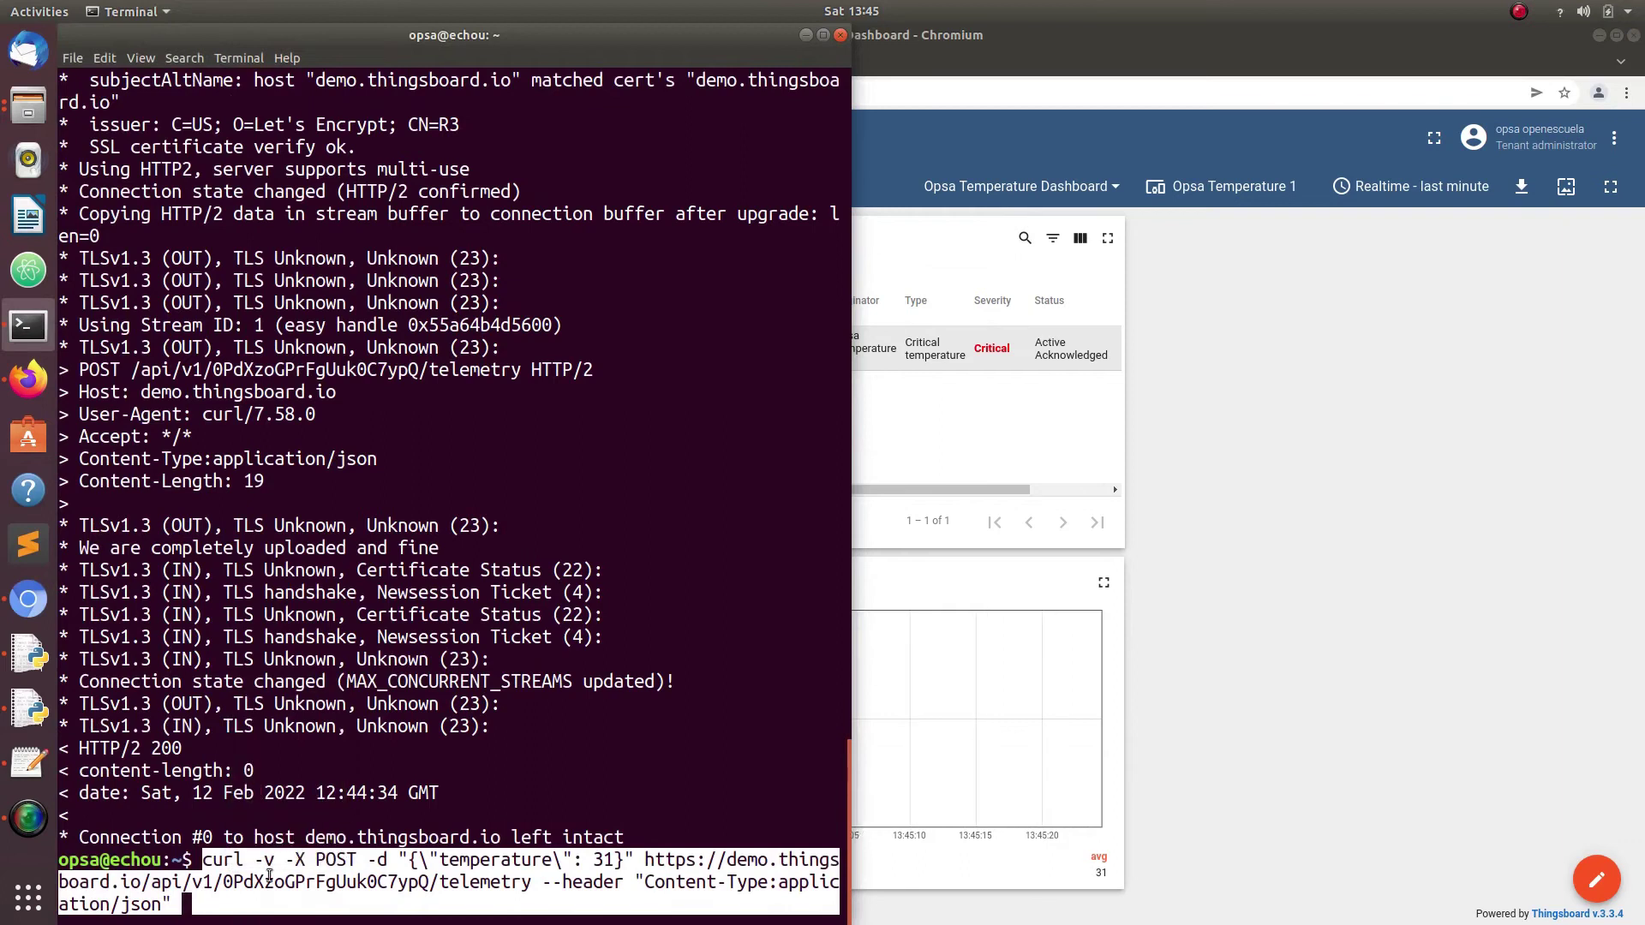
key(ctrl+c)
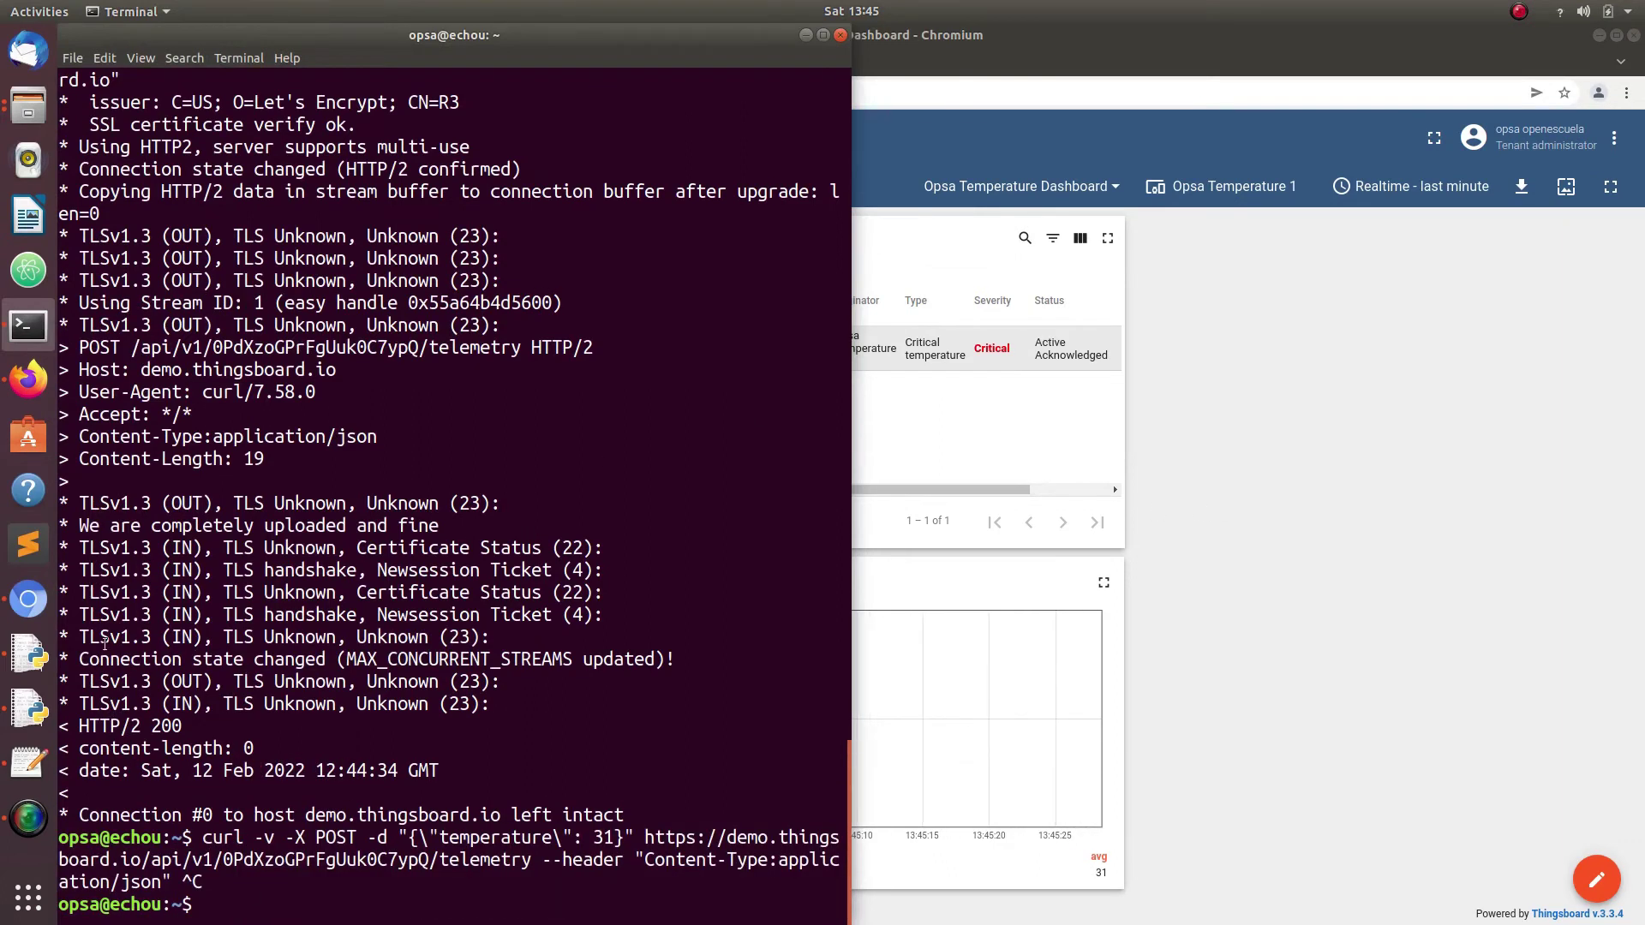
Switch to the empty IDLE editor, paste the curl command containing the device access token, and save the file as opsa_iot_temp1
click(28, 653)
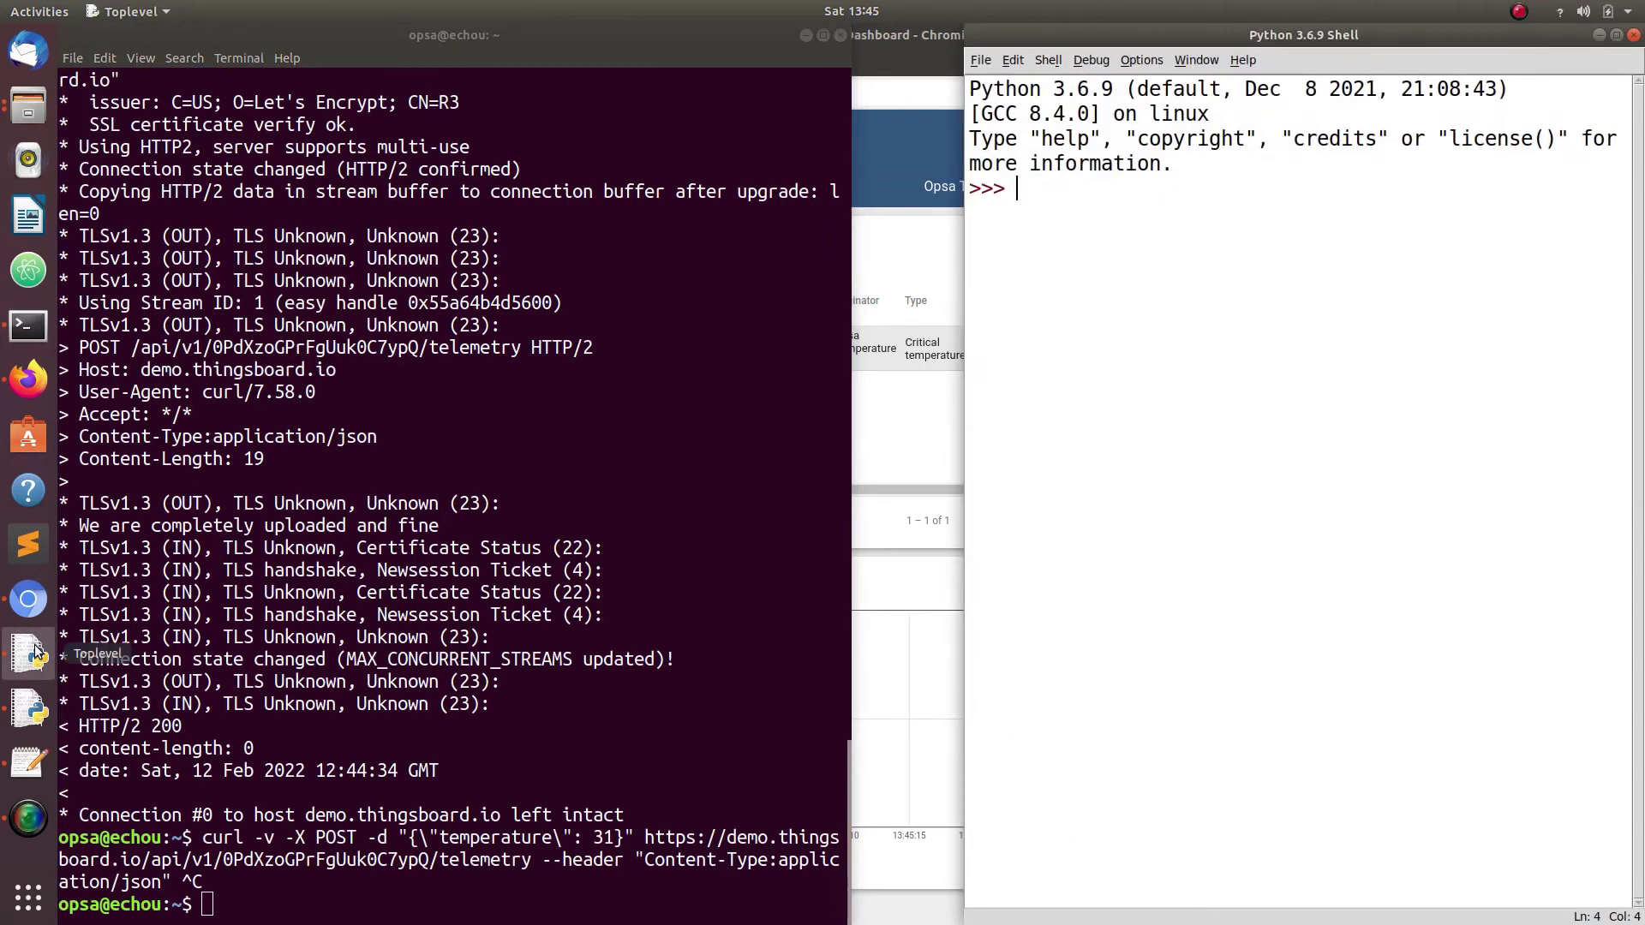
click(26, 708)
right_click(165, 209)
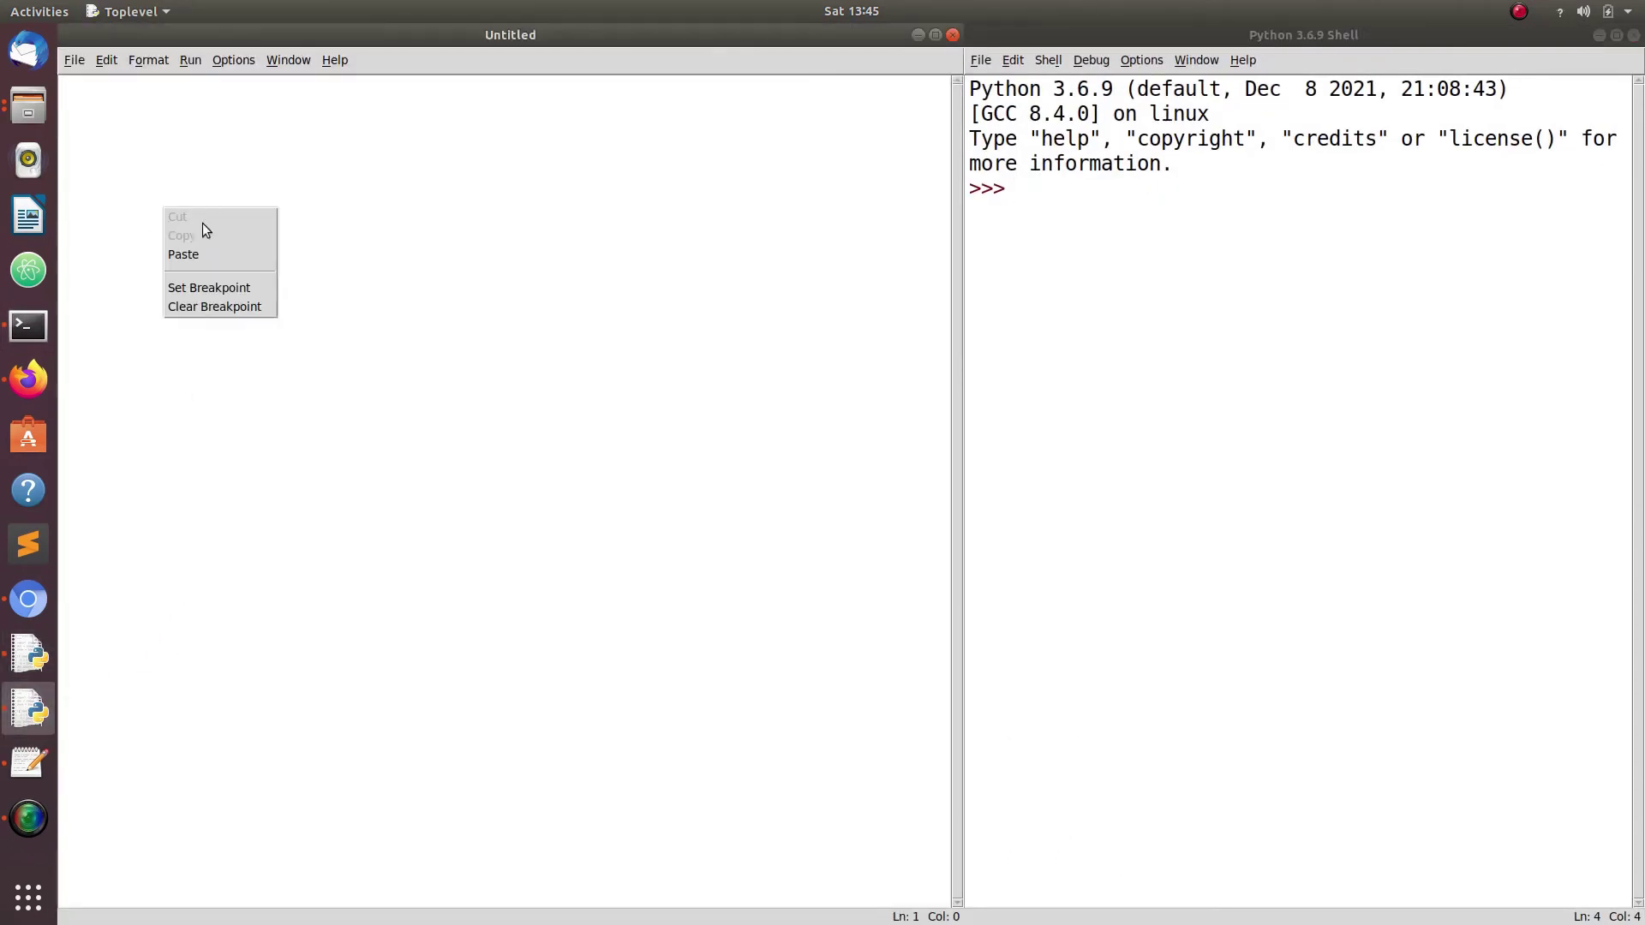
click(218, 254)
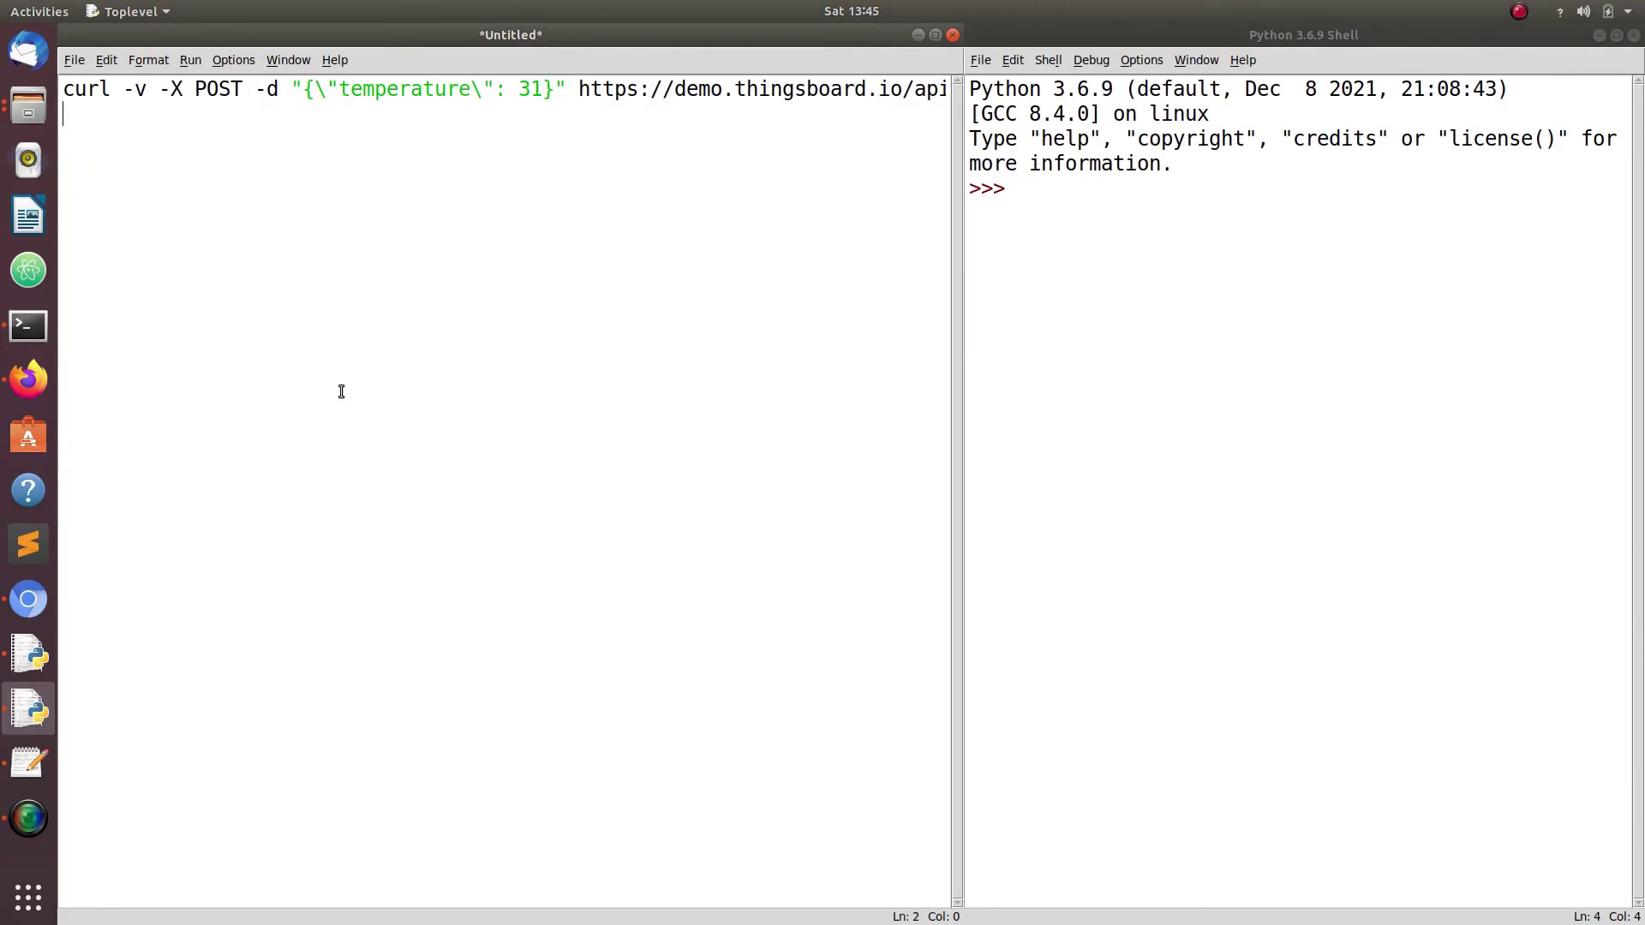
key(ctrl+s)
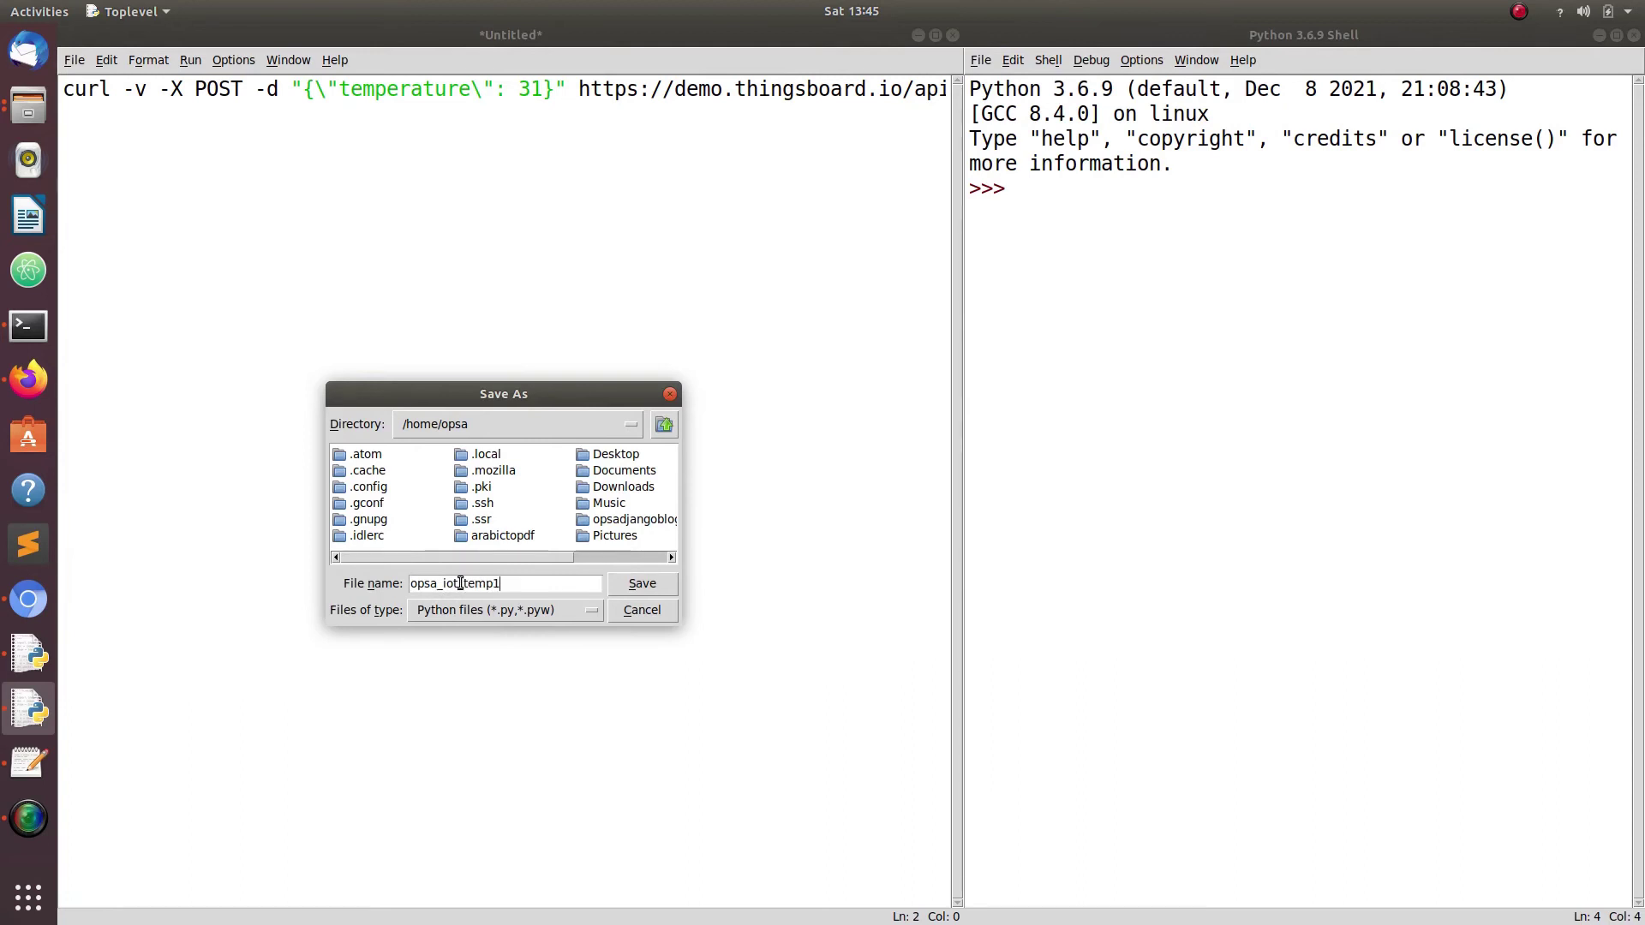
key(Return)
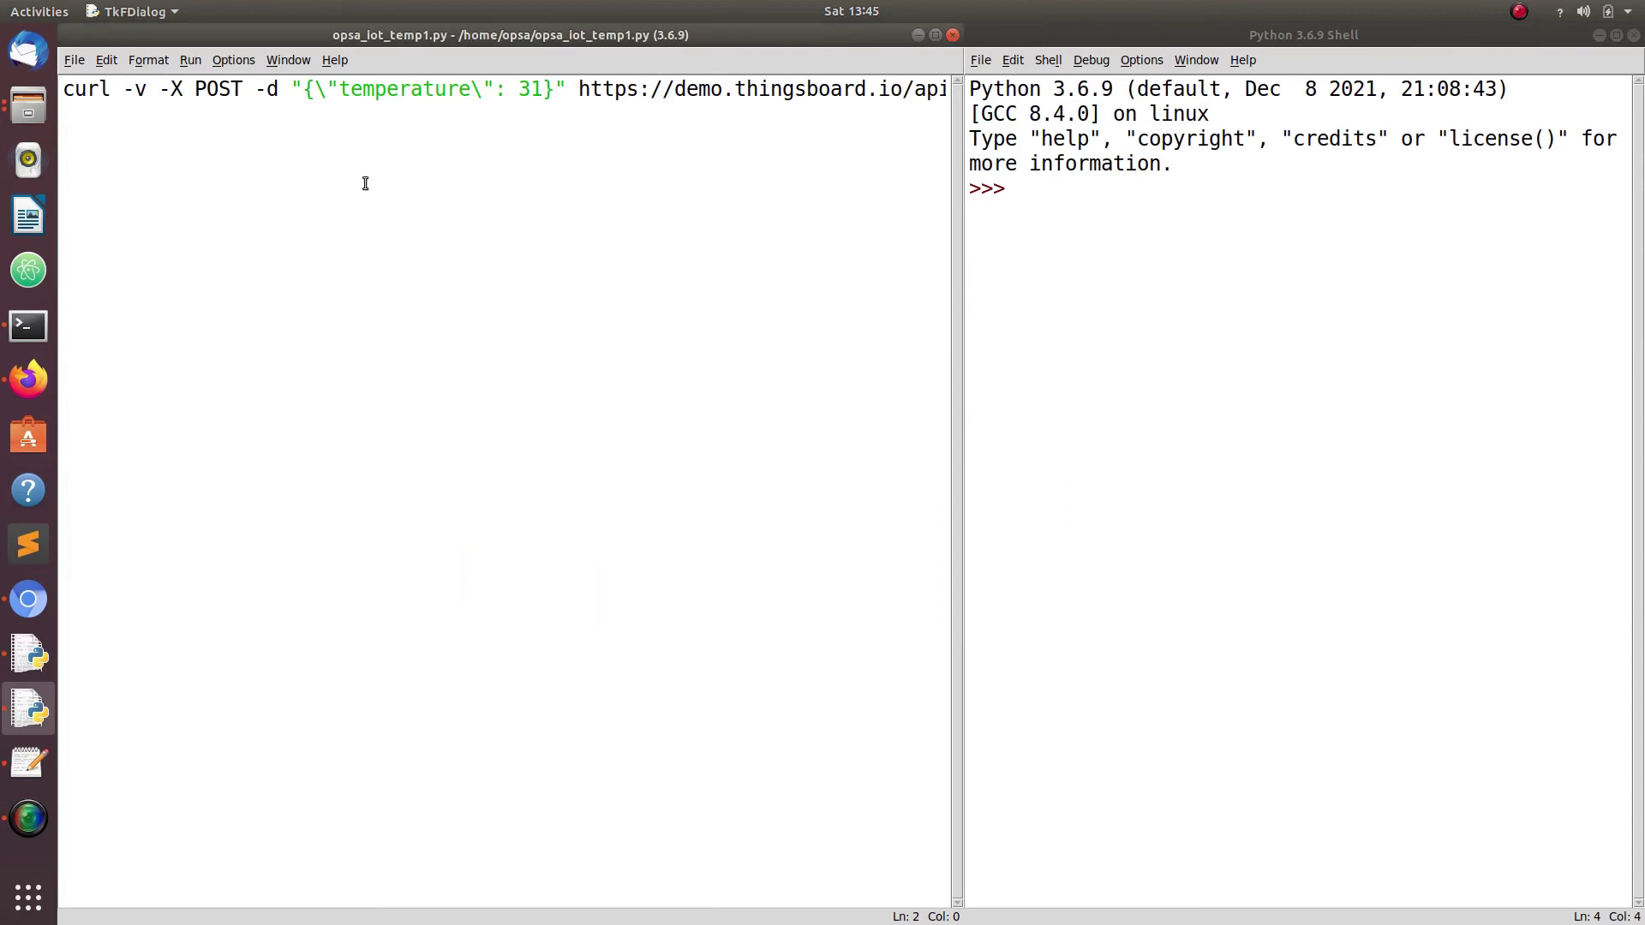
Remove the "curl -v -X POST -d" prefix and move the temperature JSON string onto its own line below the URL
drag(292, 87, 60, 72)
key(BackSpace)
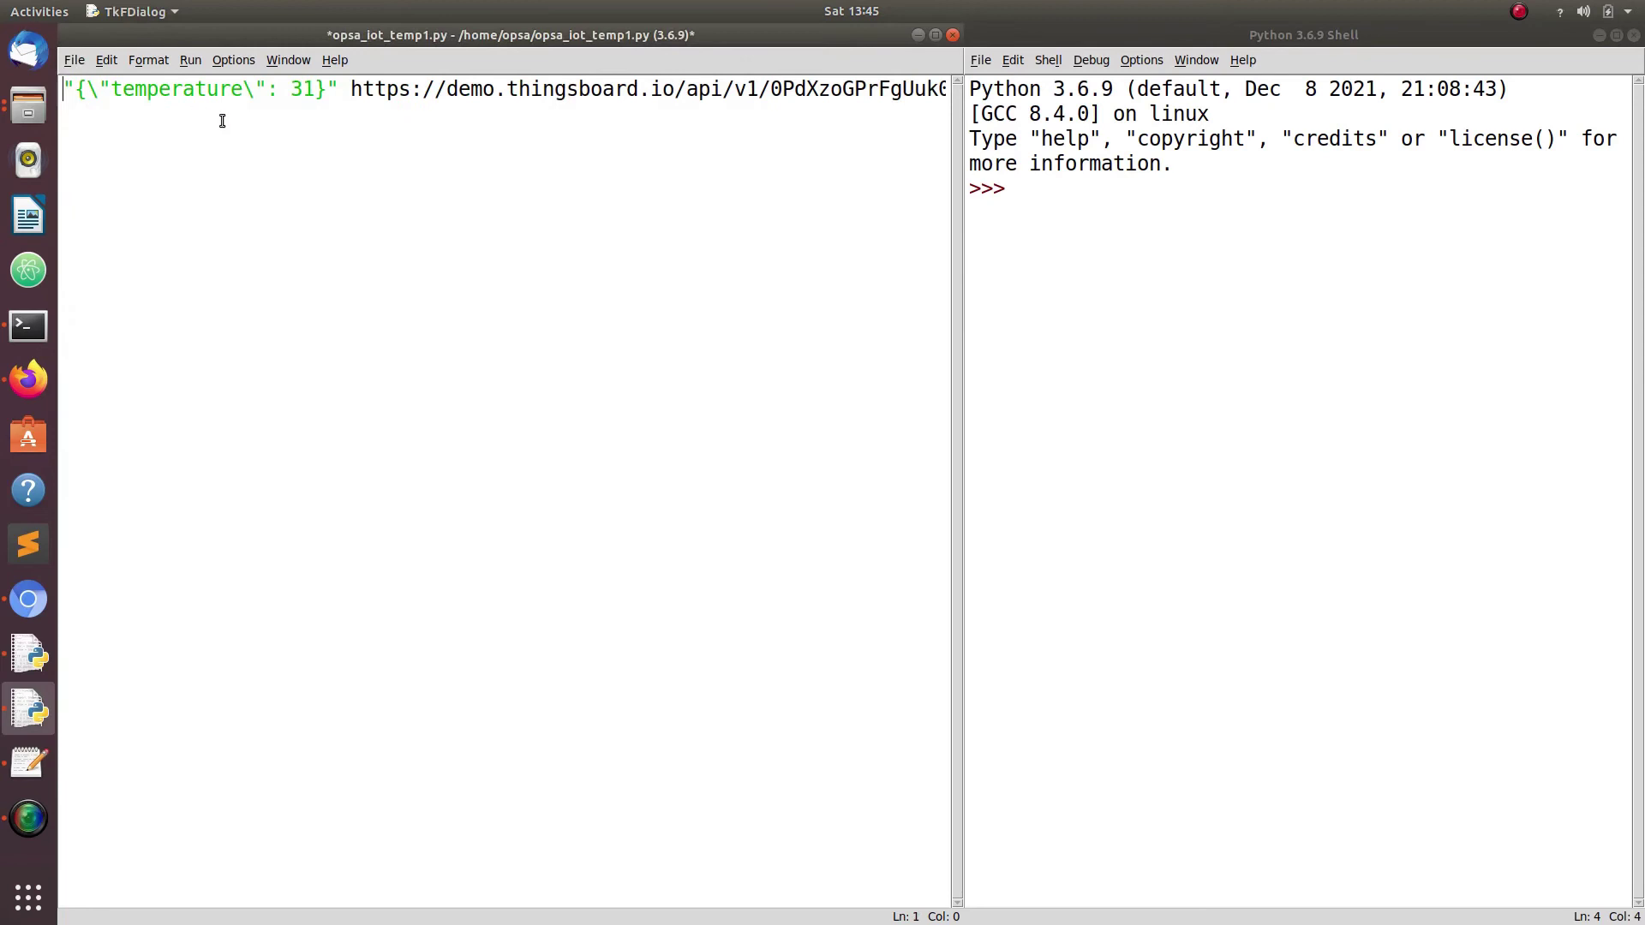
key(Return)
drag(349, 113, 67, 109)
key(BackSpace)
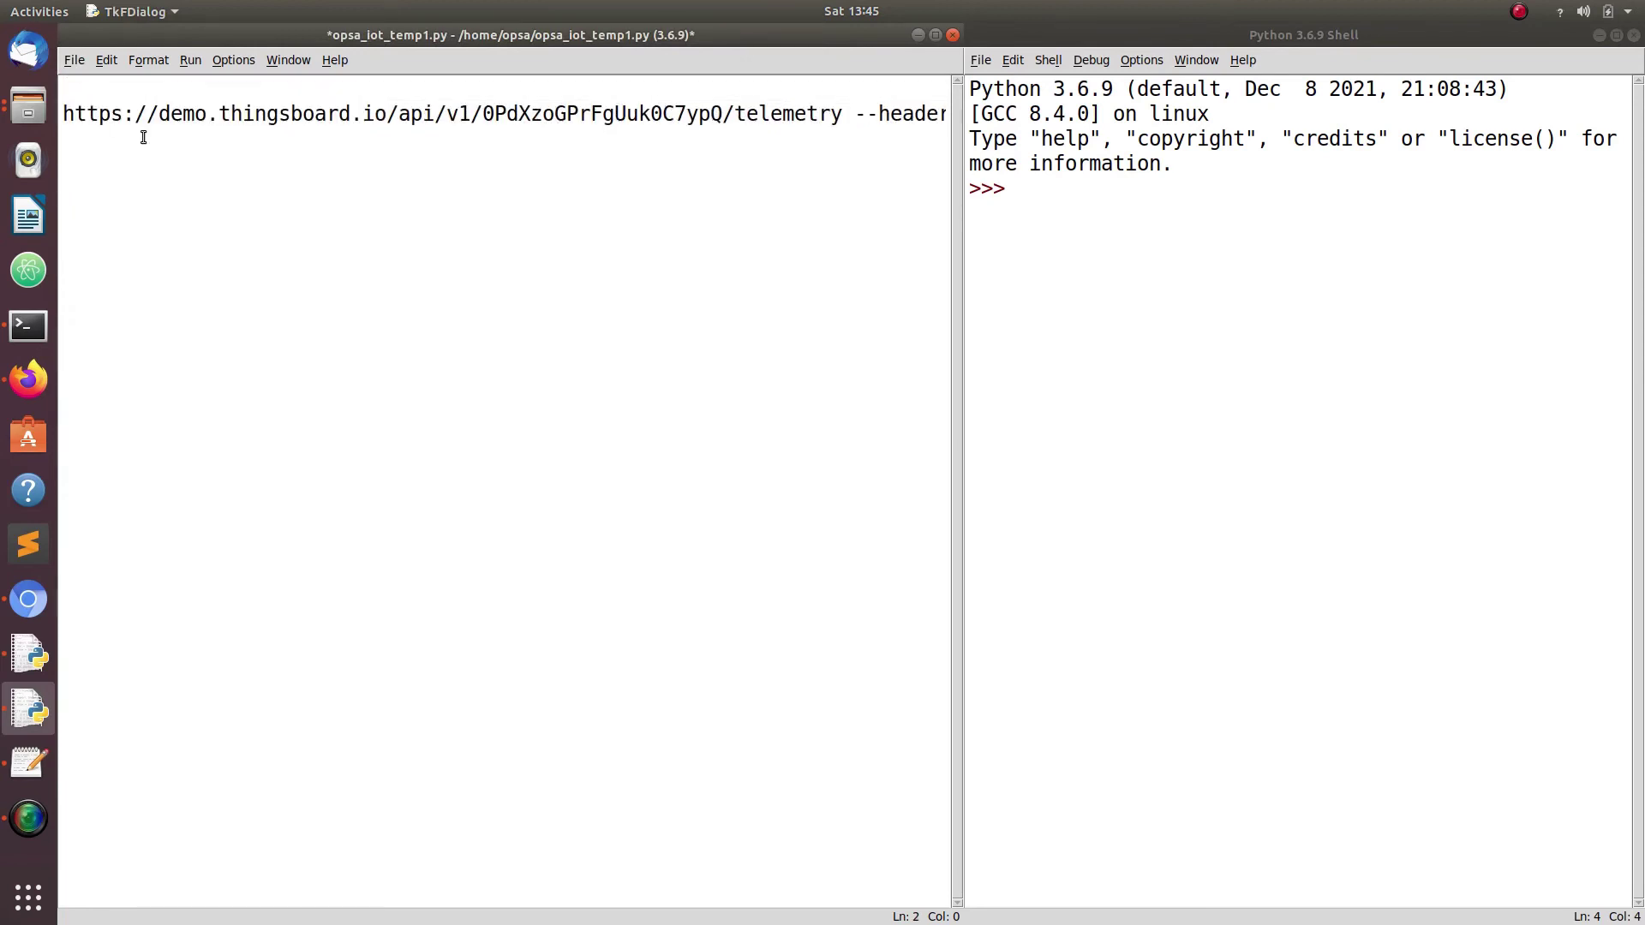
key(ctrl+v)
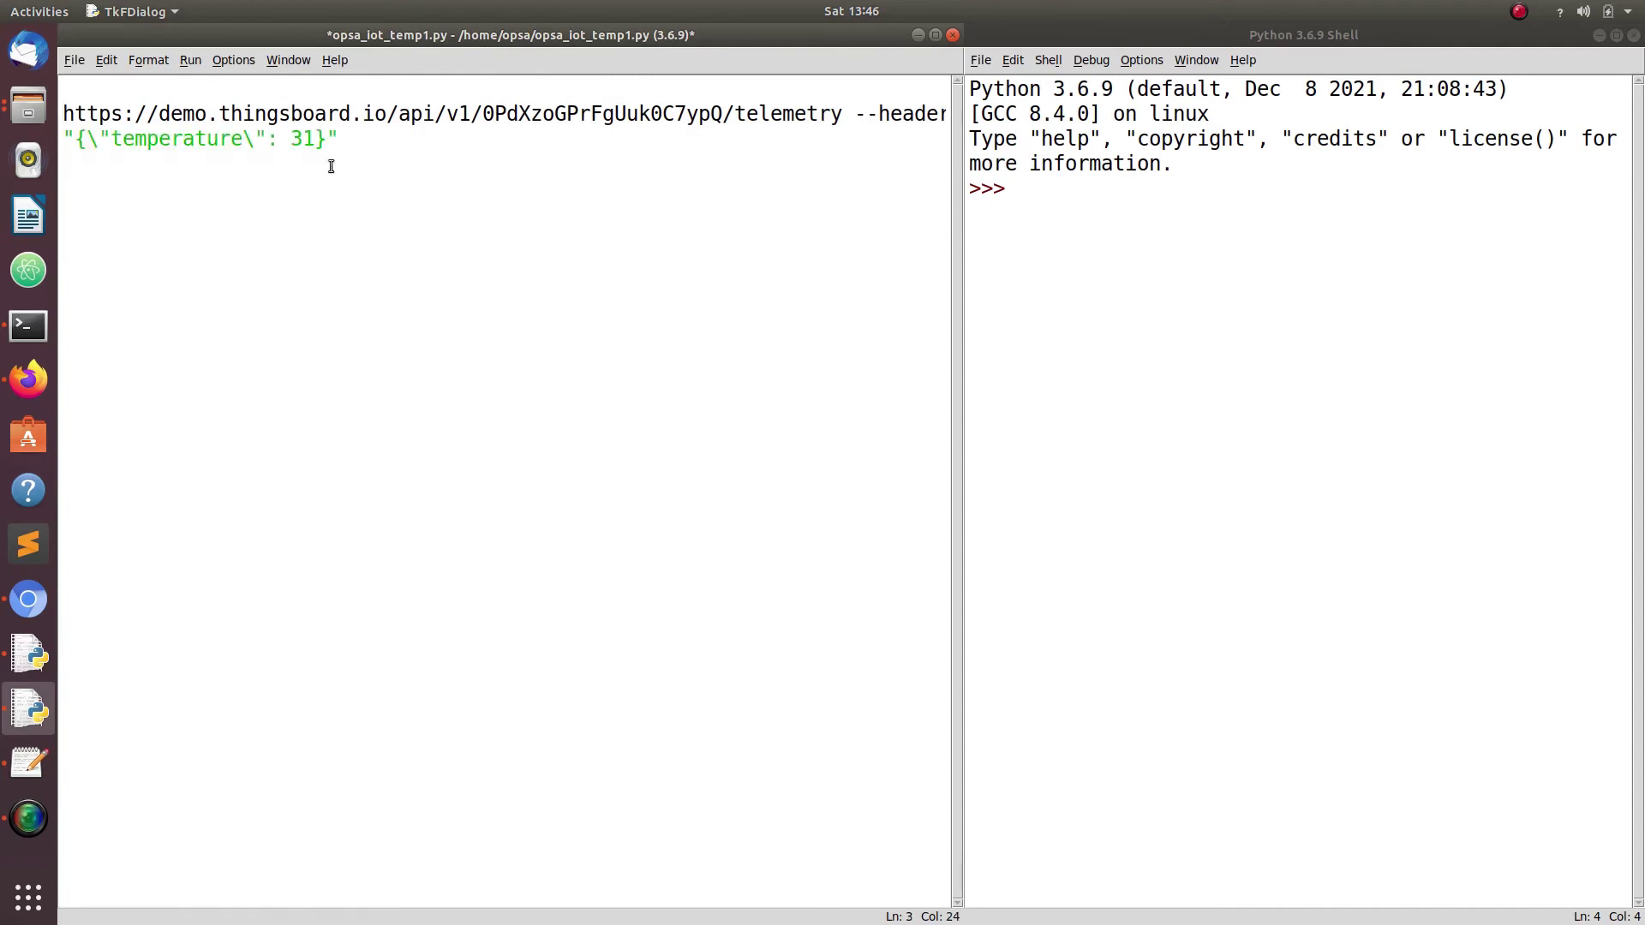
Cut the header option off the URL line and turn the telemetry URL into a quoted string ending in a slash
drag(847, 111, 1007, 115)
key(BackSpace)
click(66, 114)
text(")
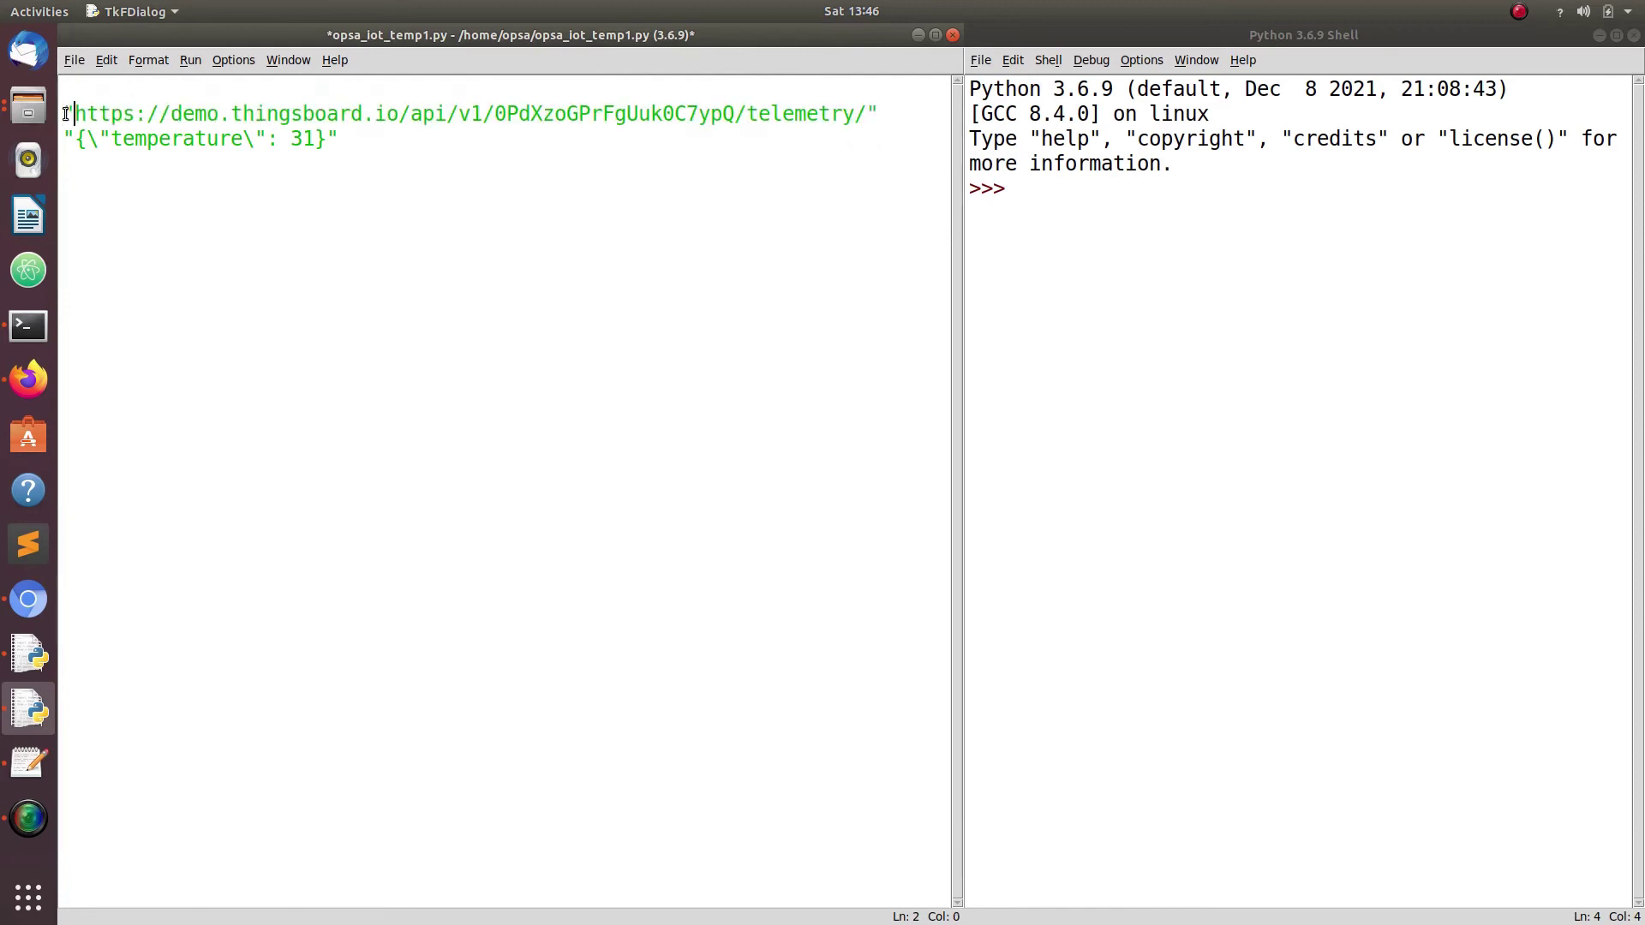
Put the header option on its own line below the URL, keeping only the string "Content-Type:application/json"
click(904, 106)
key(Return)
key(ctrl+v)
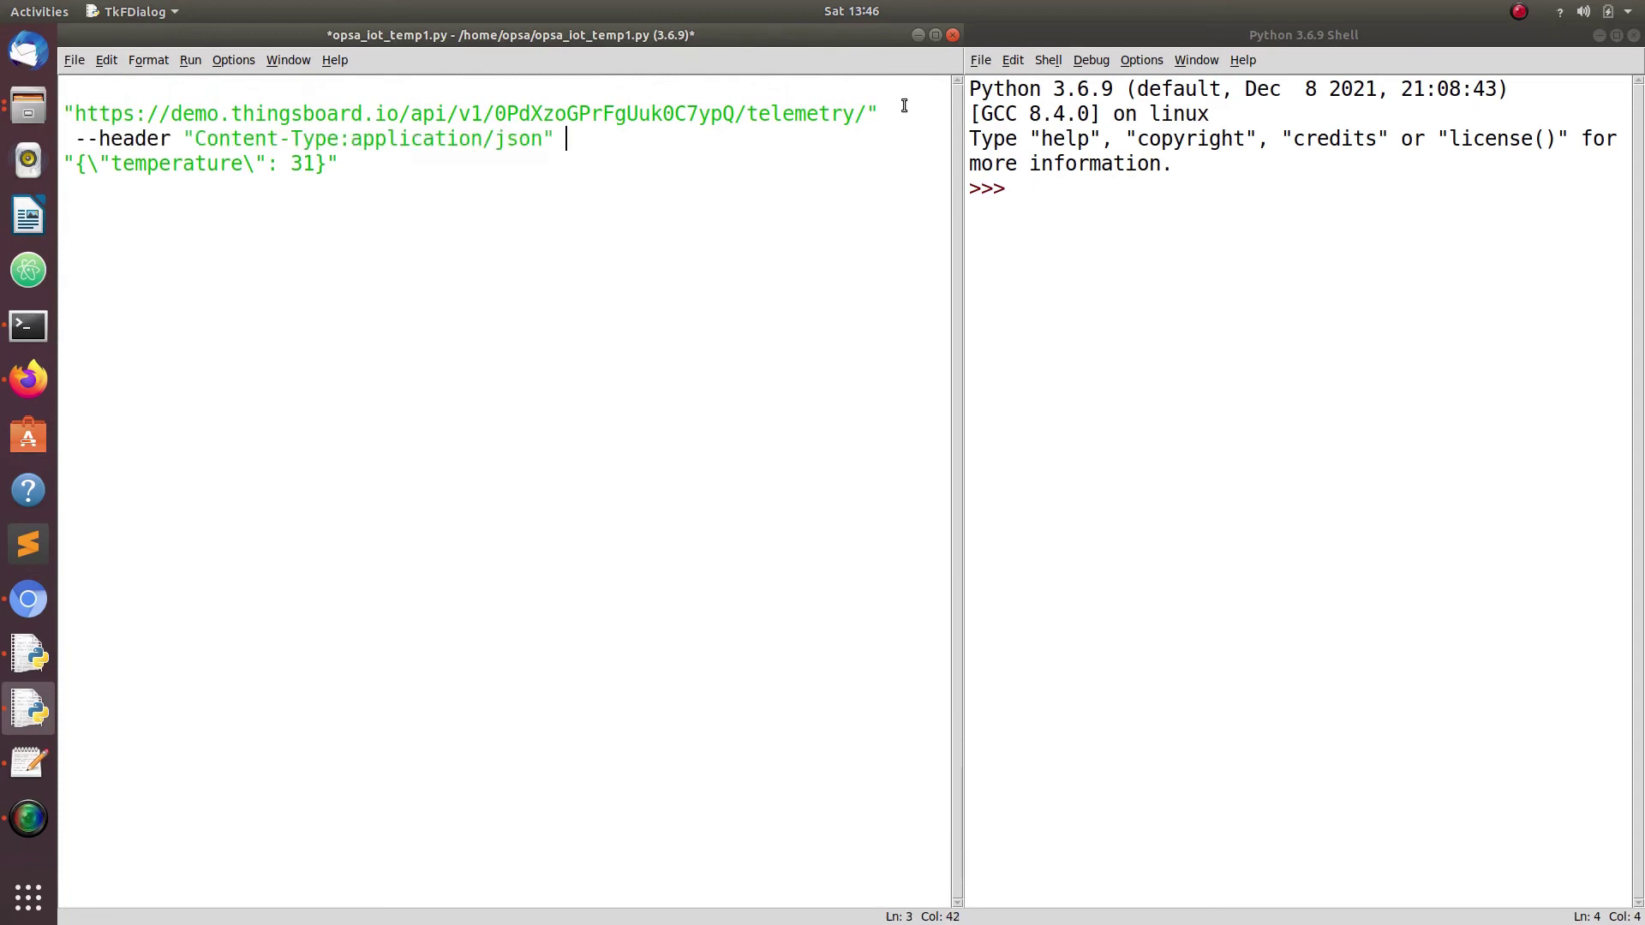
click(103, 137)
key(BackSpace)
key(BackSpace)
key(BackSpace)
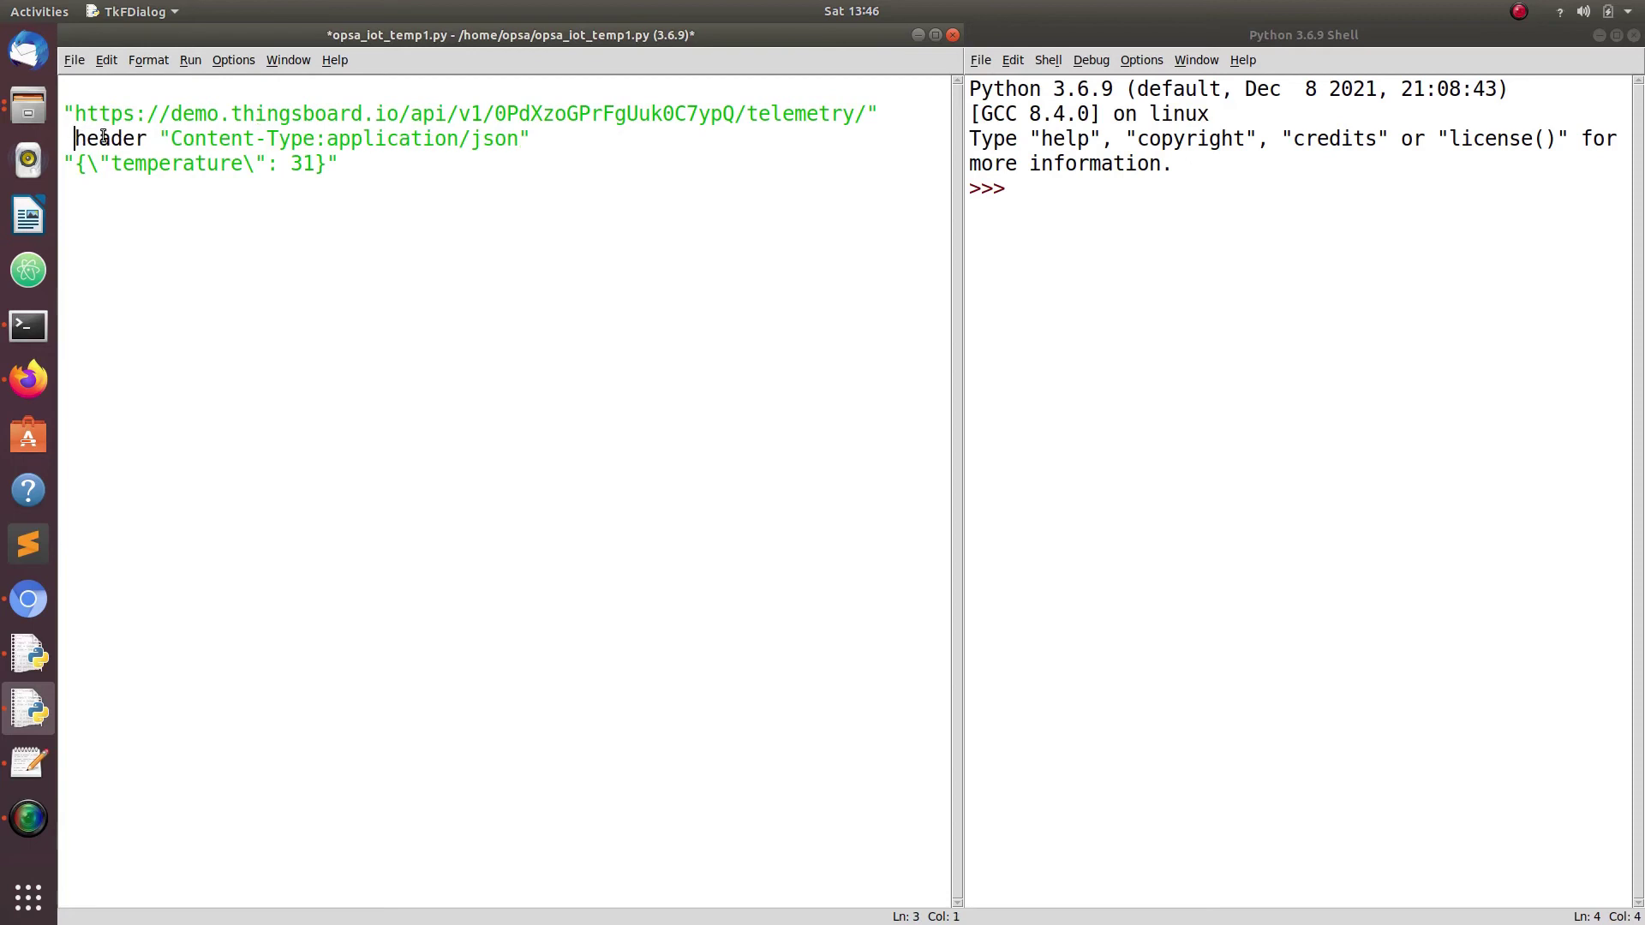
drag(157, 137, 61, 138)
key(BackSpace)
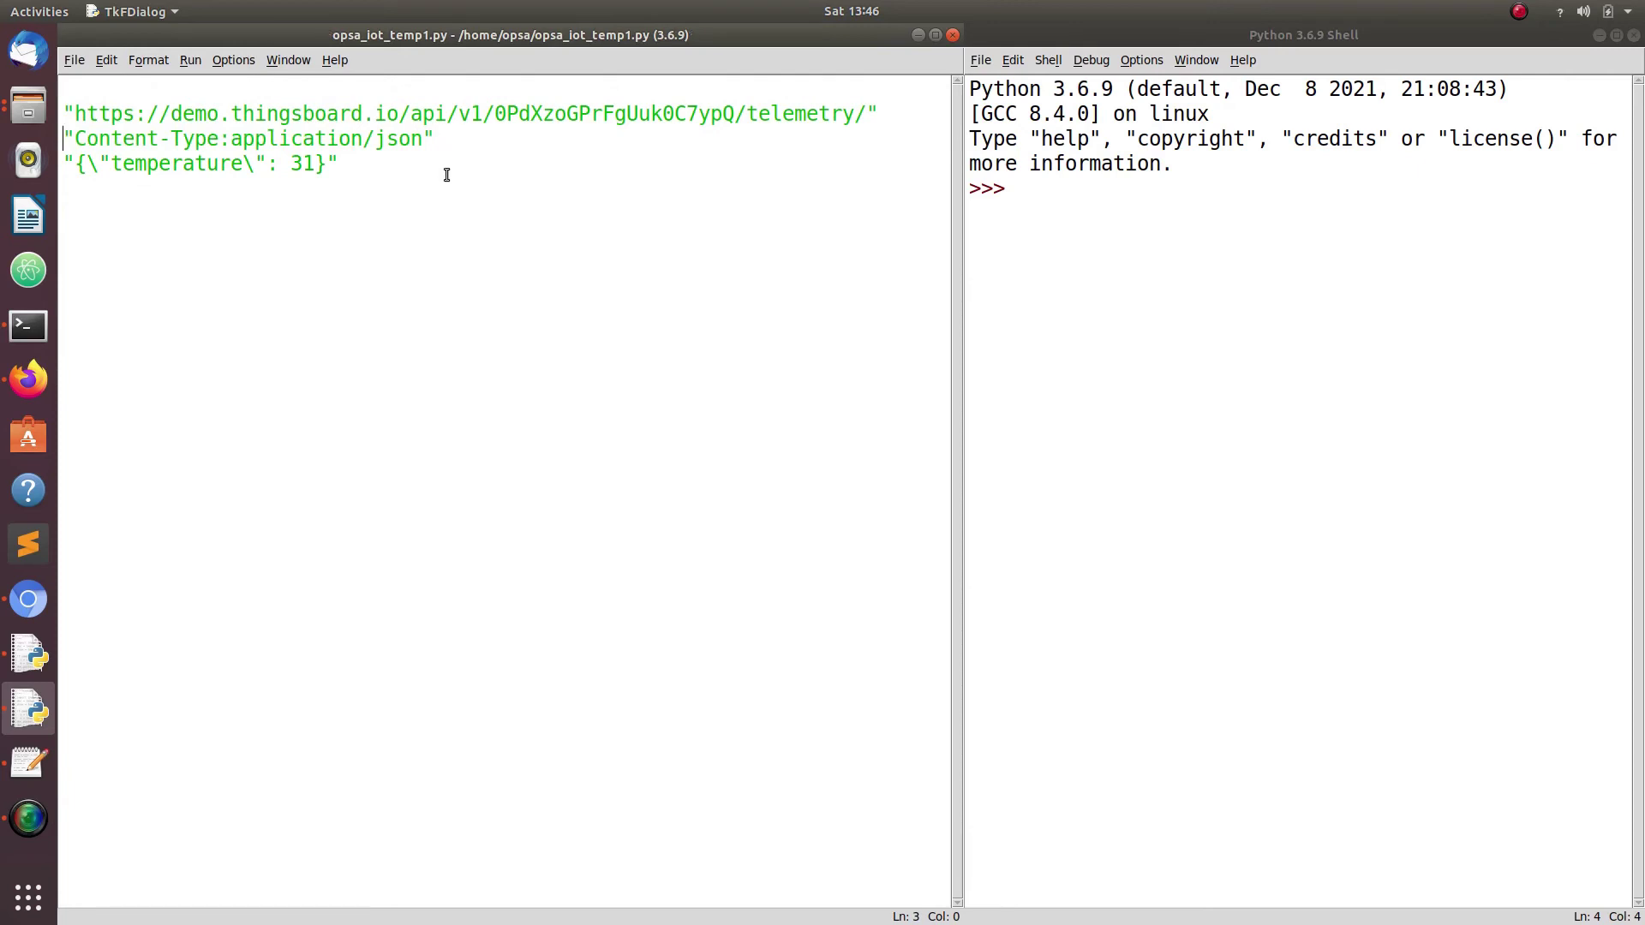
Insert imports of time, random, requests, and CaseInsensitiveDict from requests.structures at the top of the script
click(102, 90)
key(Return)
key(Return)
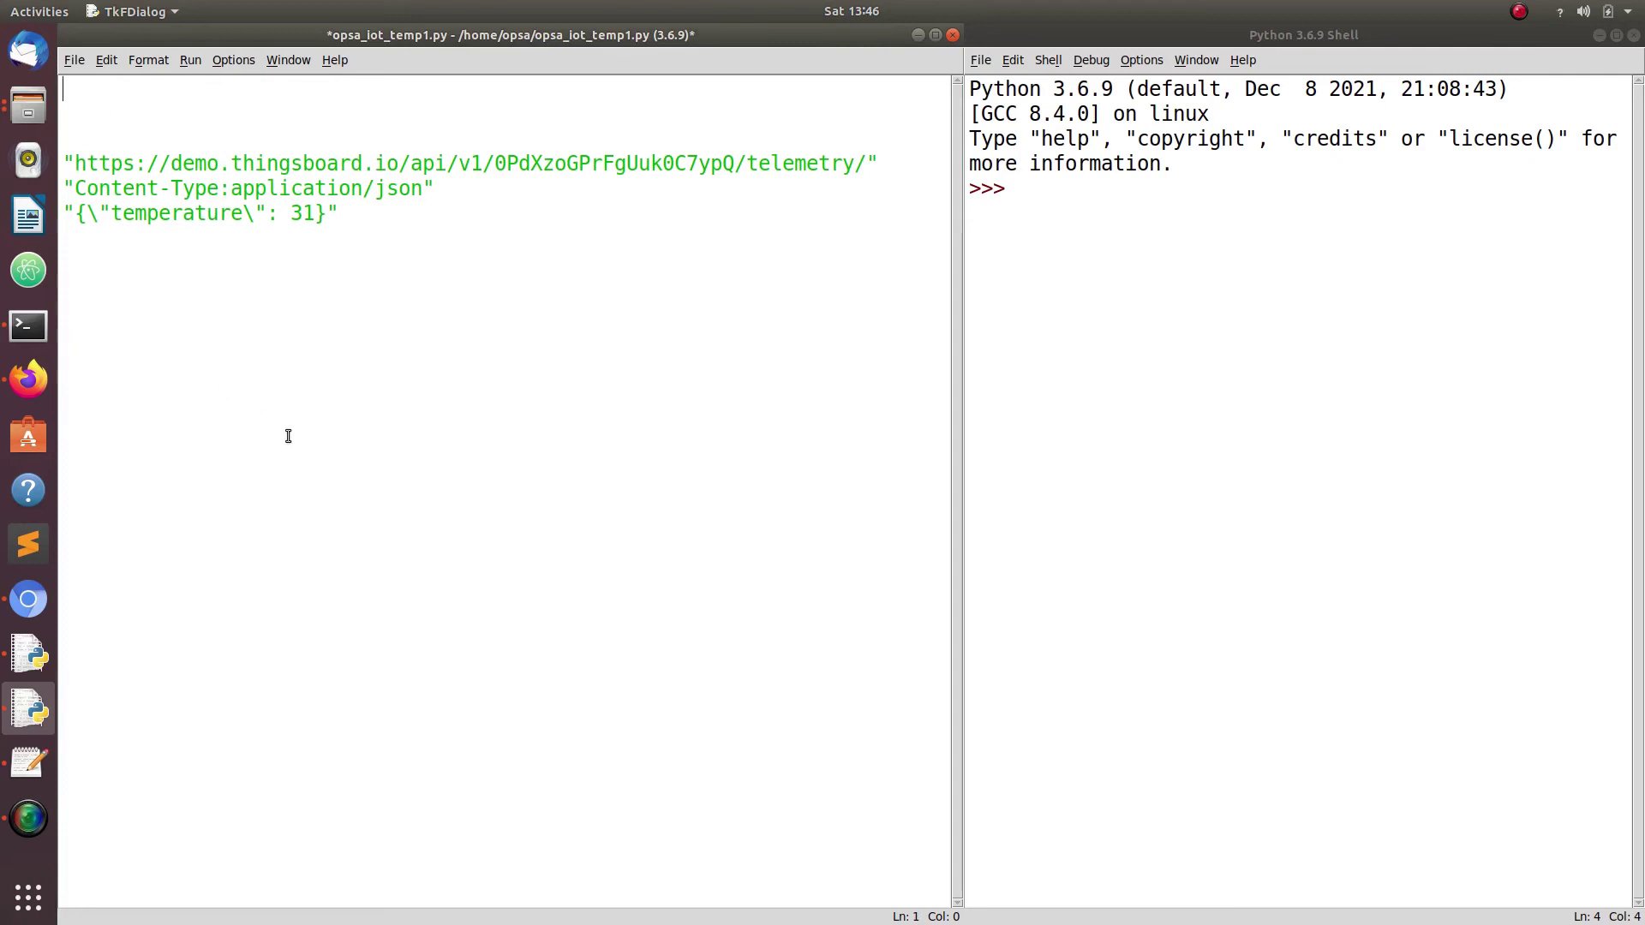
key(ctrl+v)
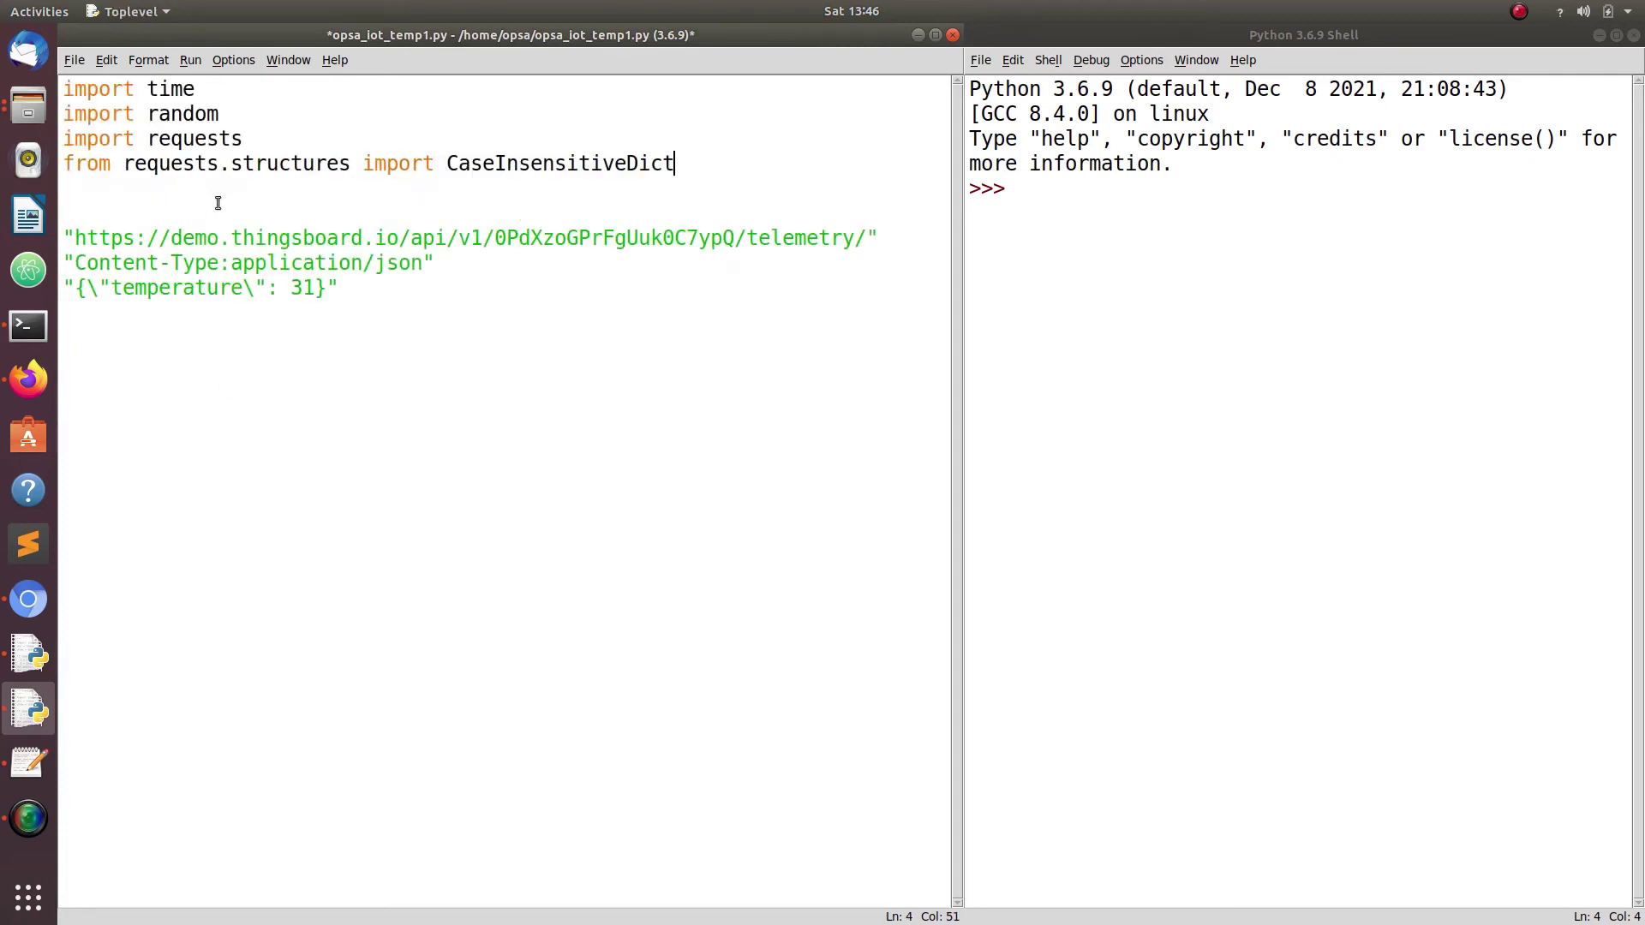
double_click(178, 91)
click(180, 135)
double_click(180, 138)
Remove the extra blank line above the telemetry URL, assign the string to a variable named url, and widen the editor window
click(203, 205)
key(Delete)
text(url )
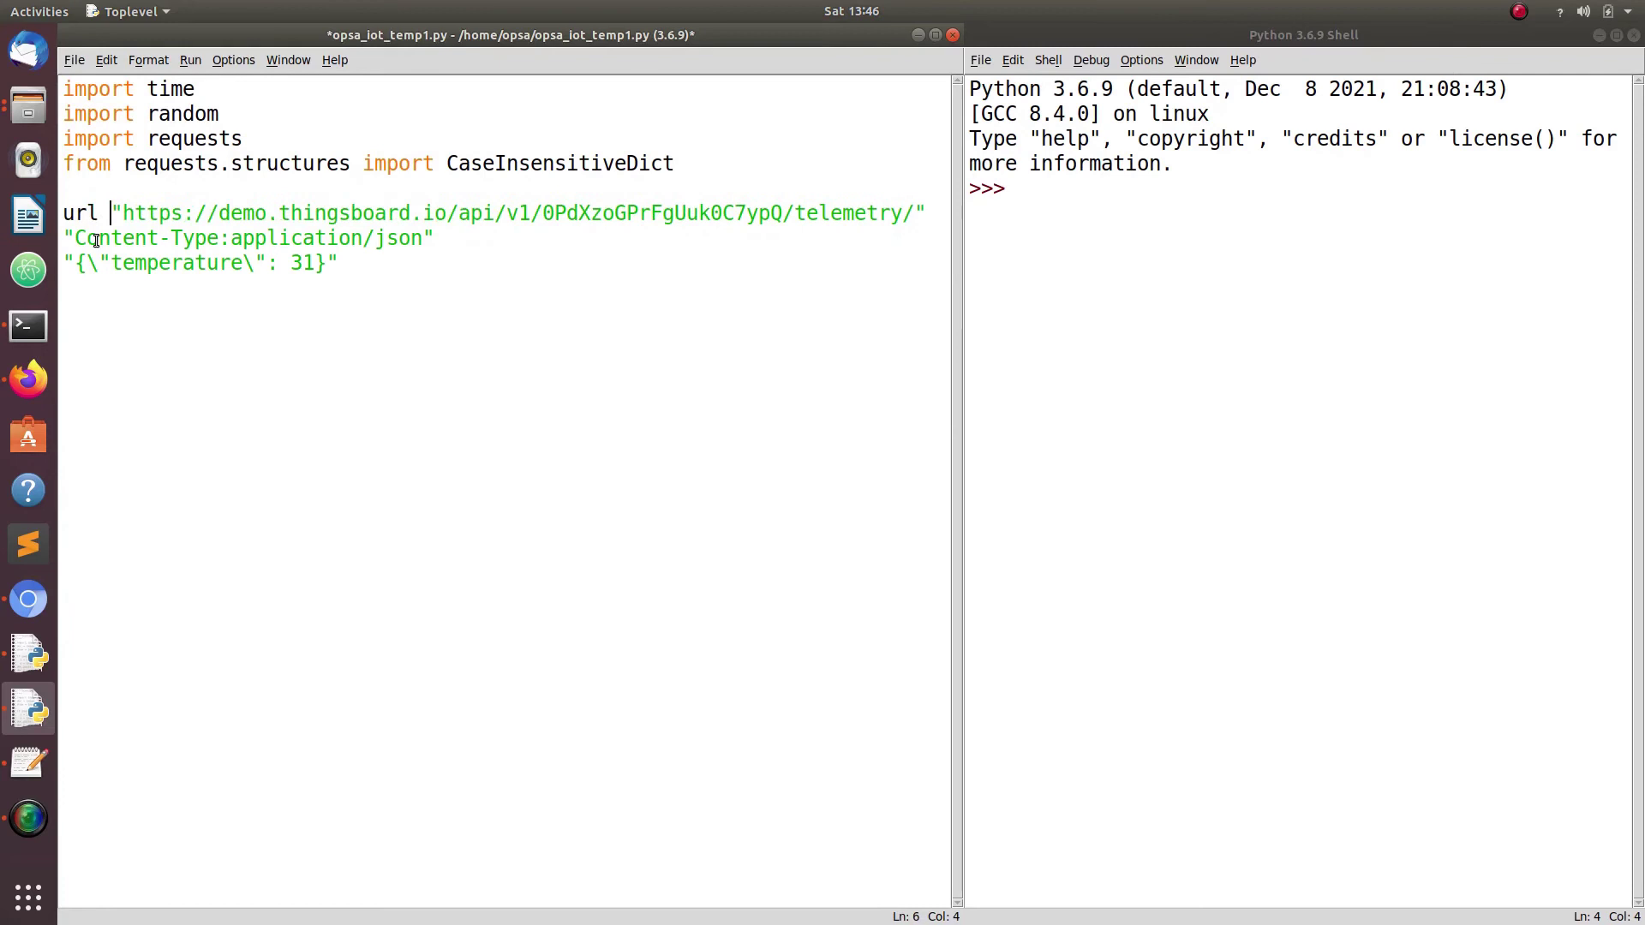
text(=)
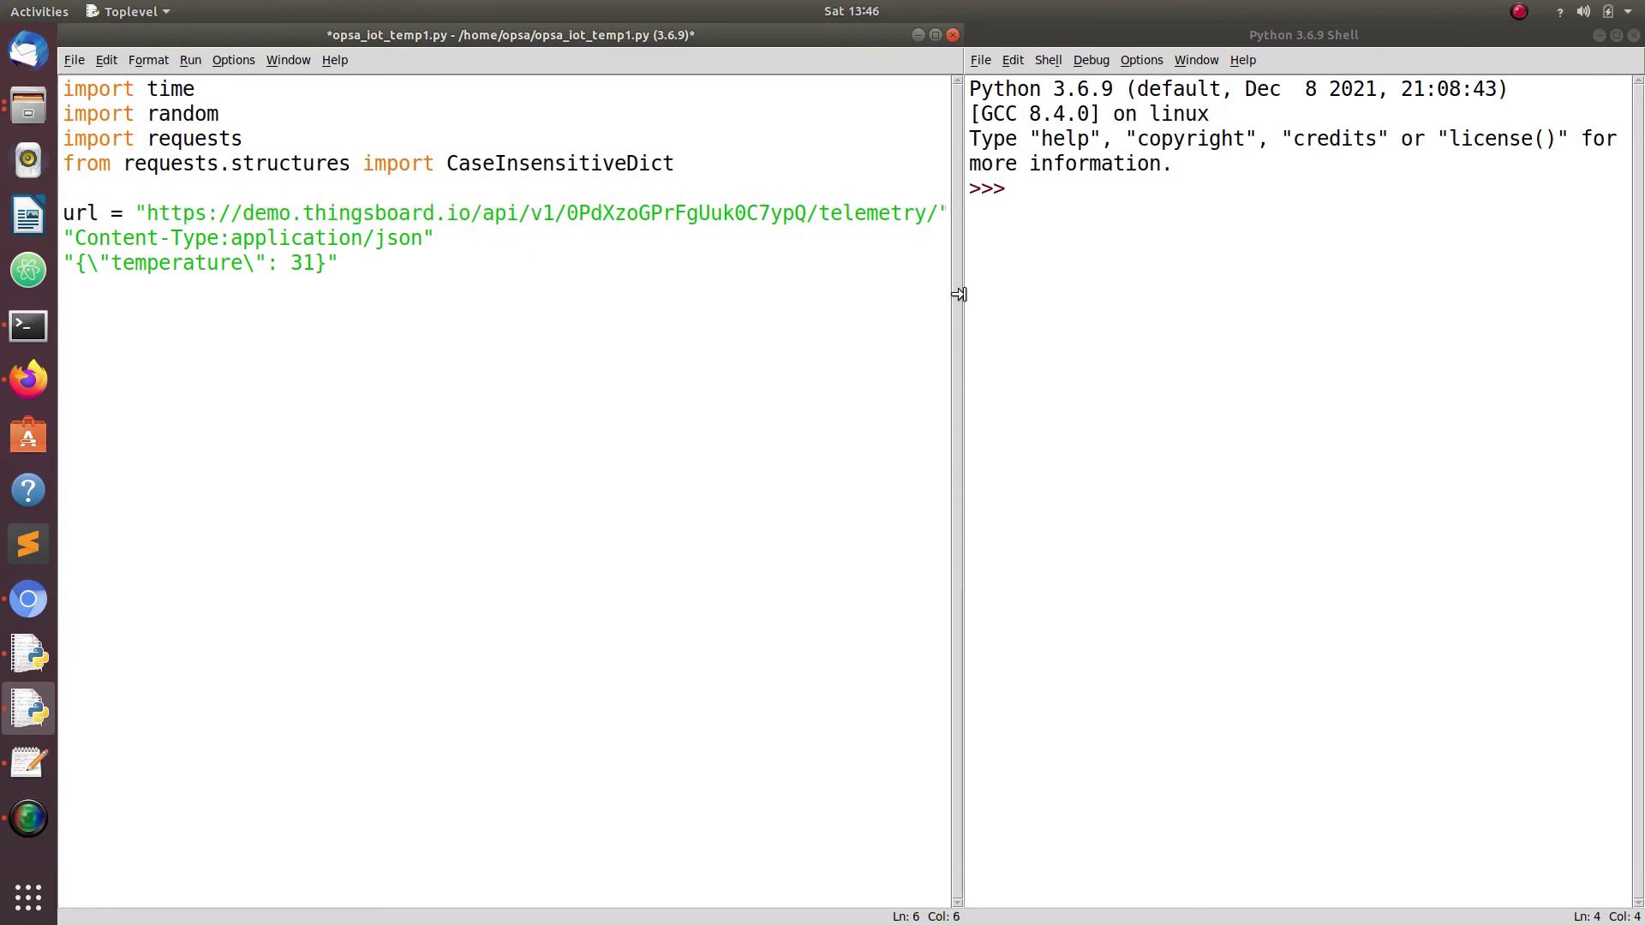
drag(958, 294, 984, 294)
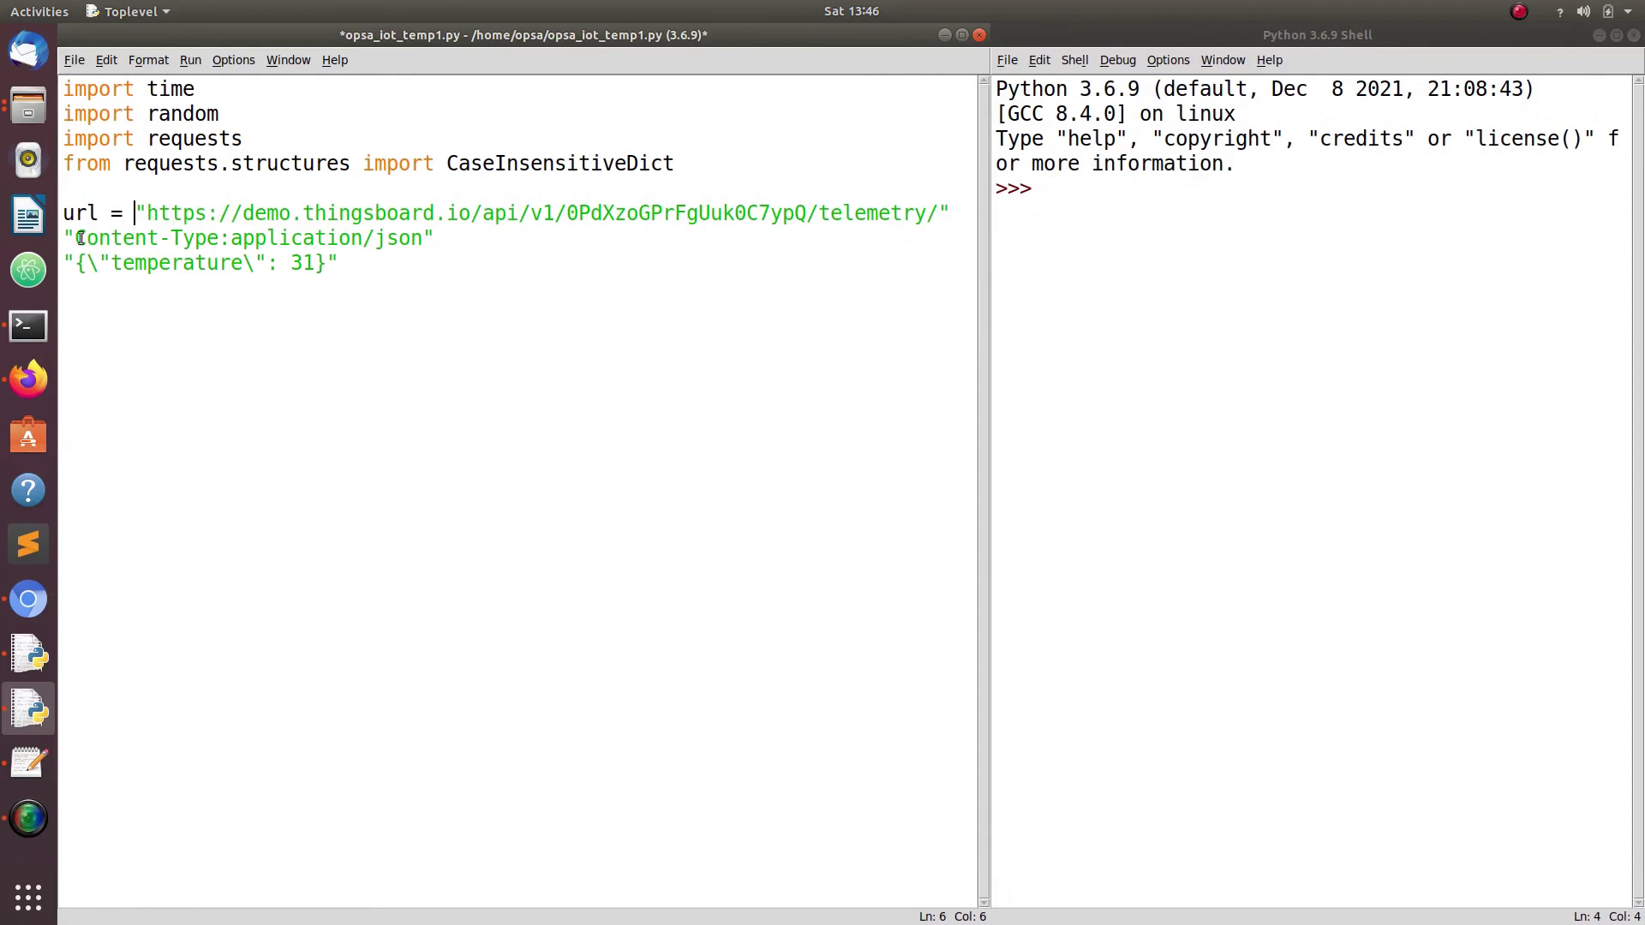
Add the line "headers = CaseInsensitiveDict()" directly below the url assignment
double_click(558, 163)
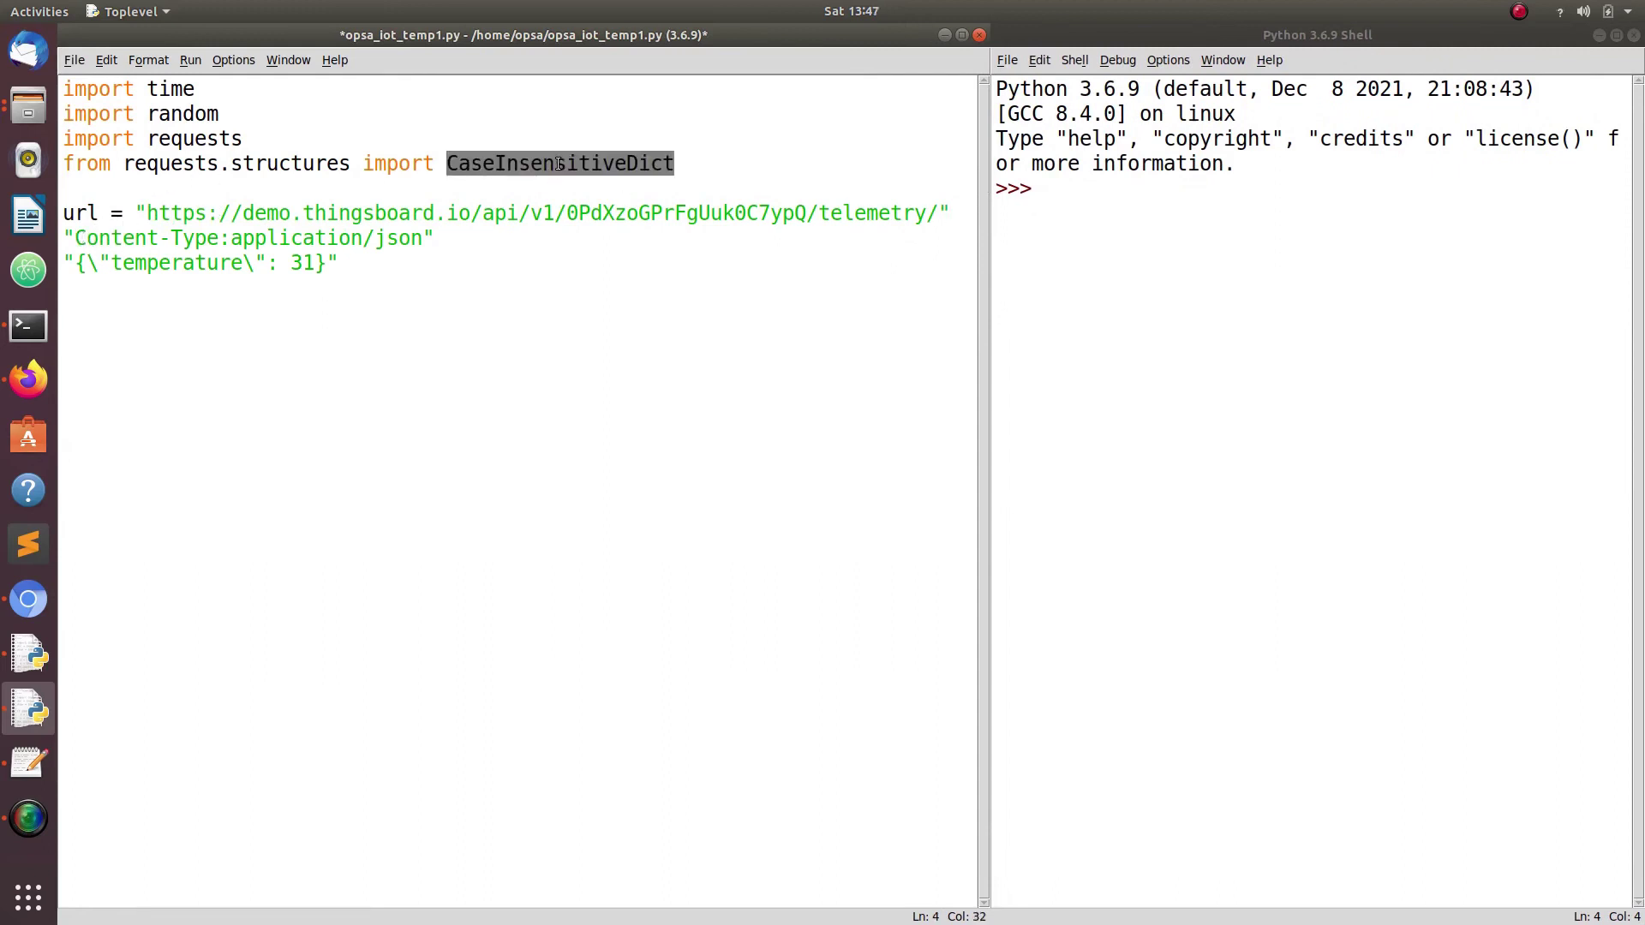
click(953, 213)
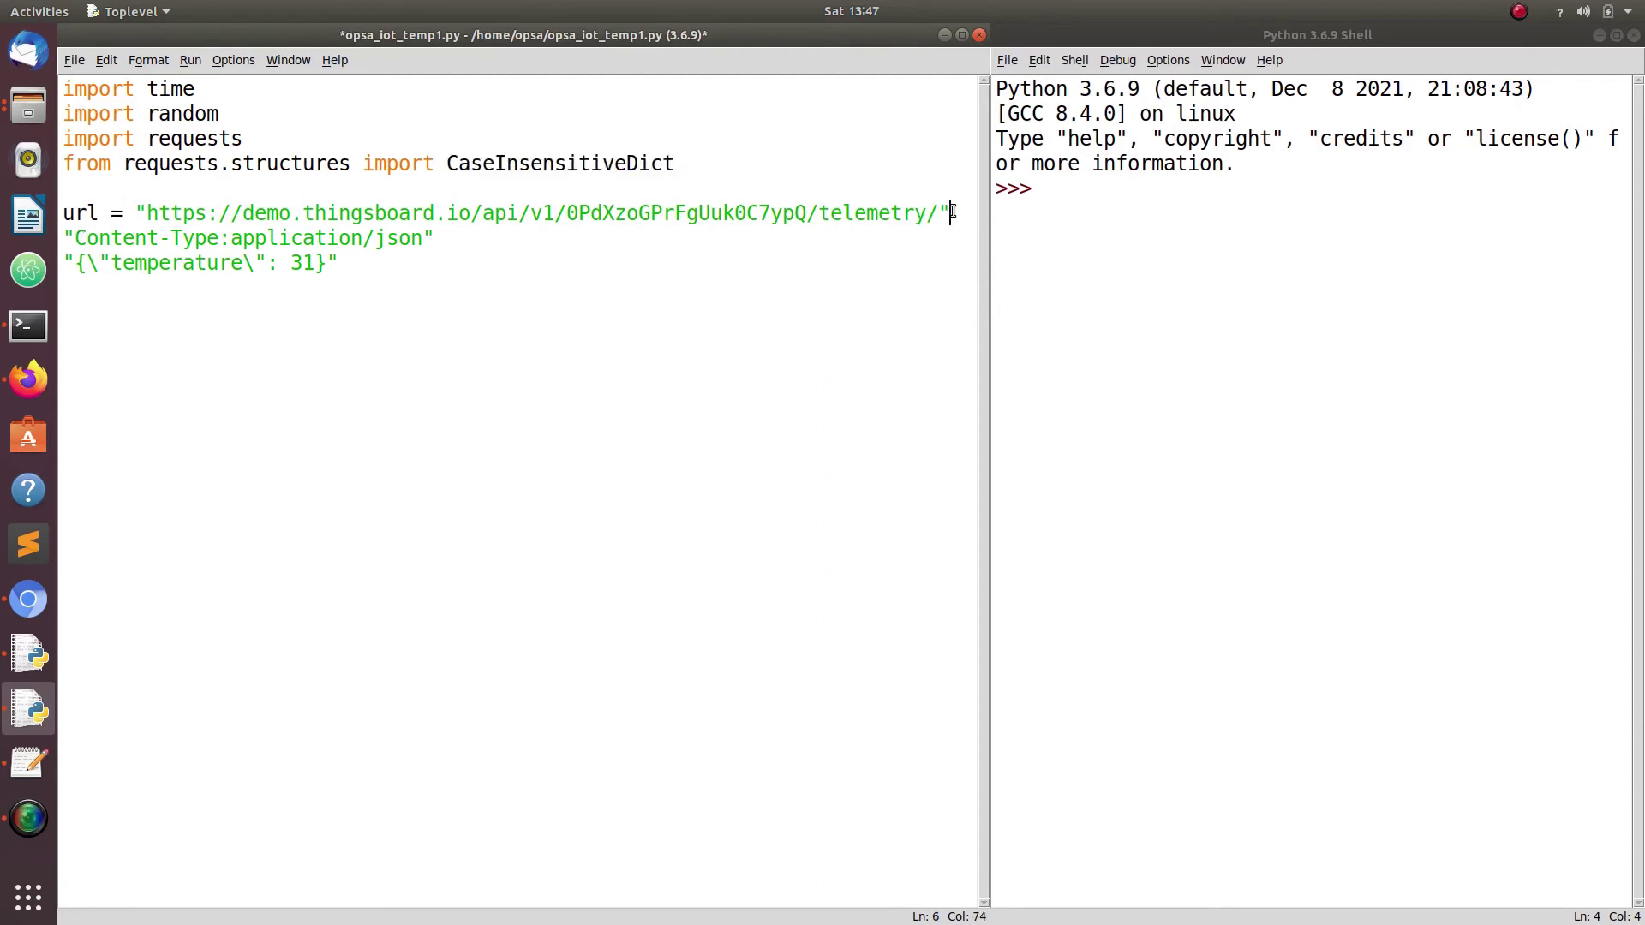
key(Return)
key(ctrl+v)
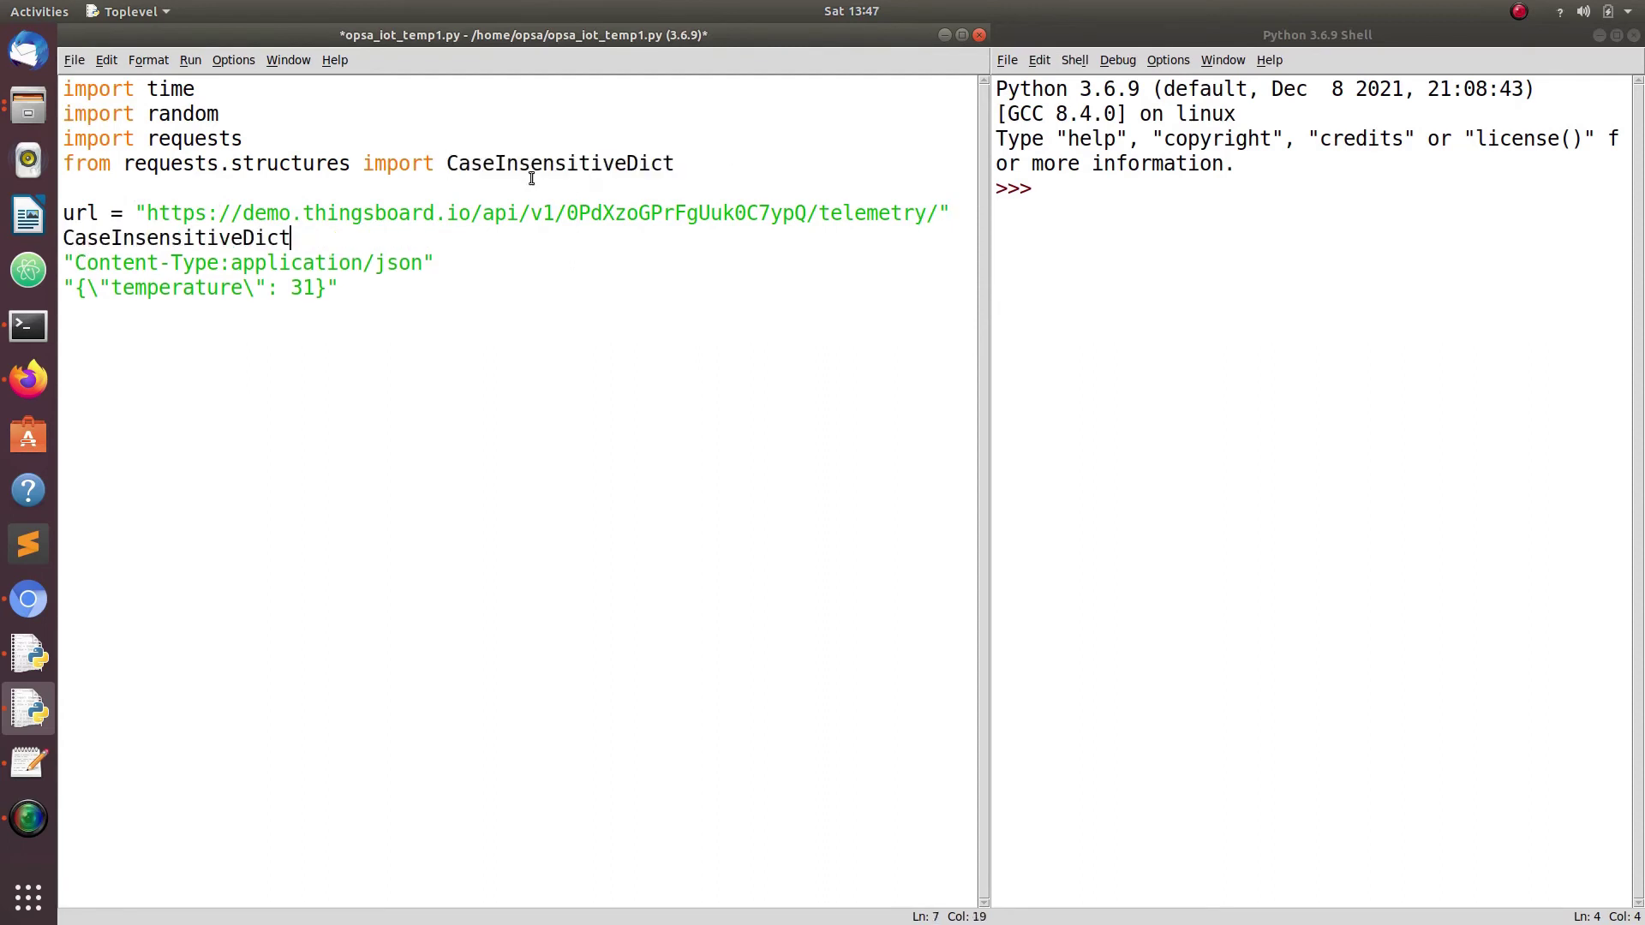
click(67, 238)
text(headers )
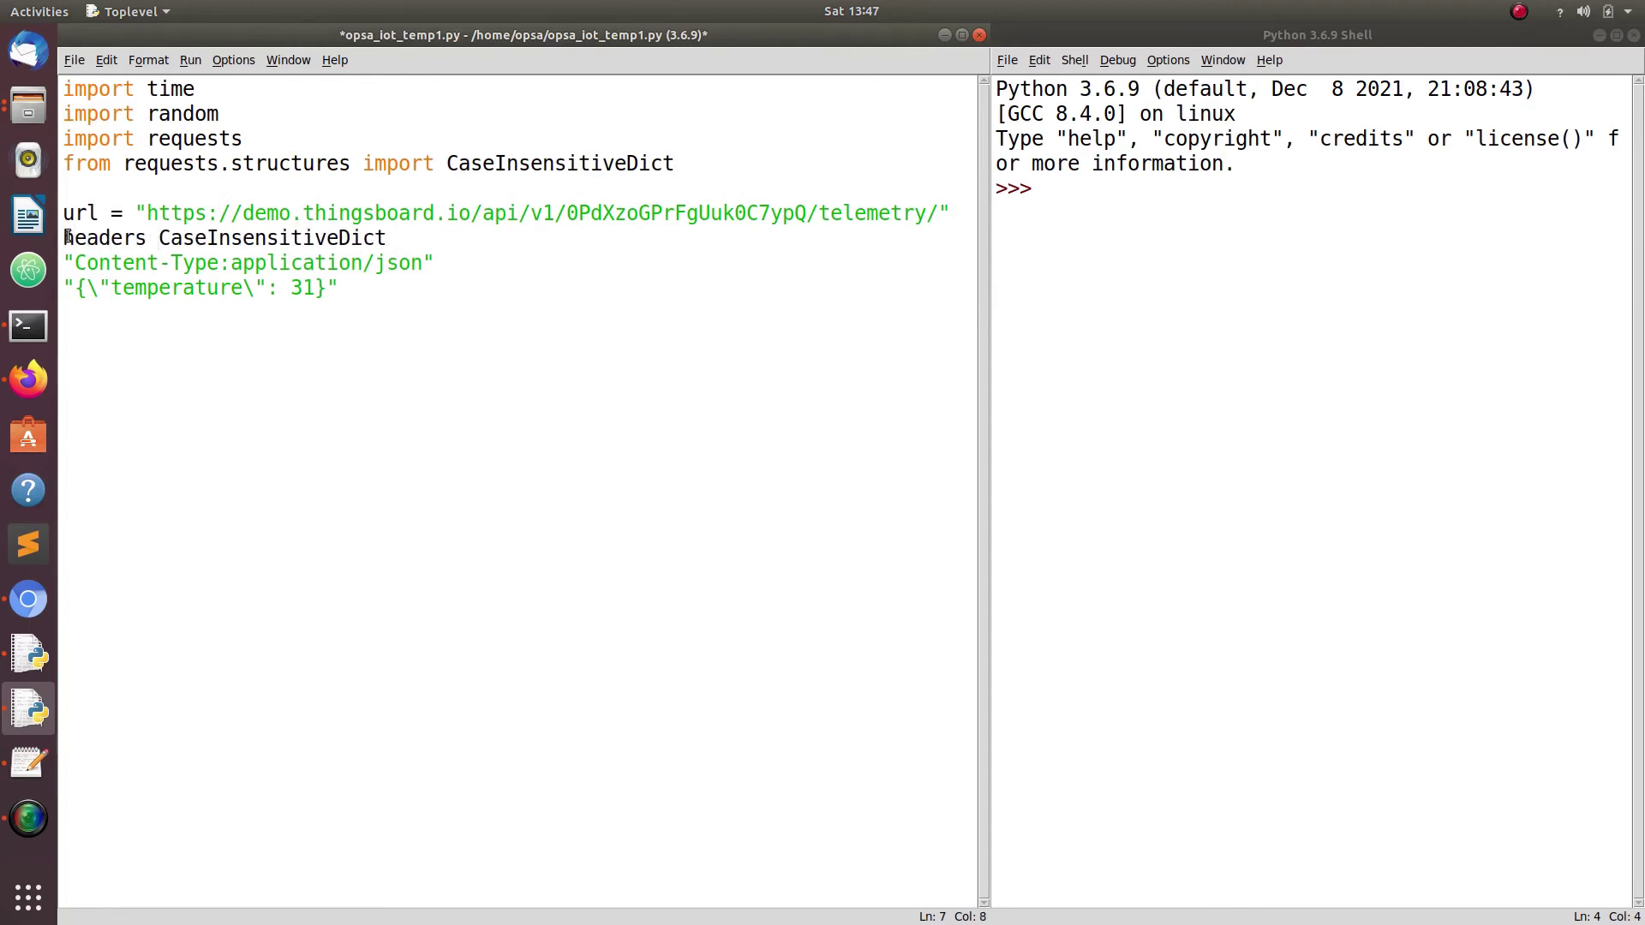
text(=)
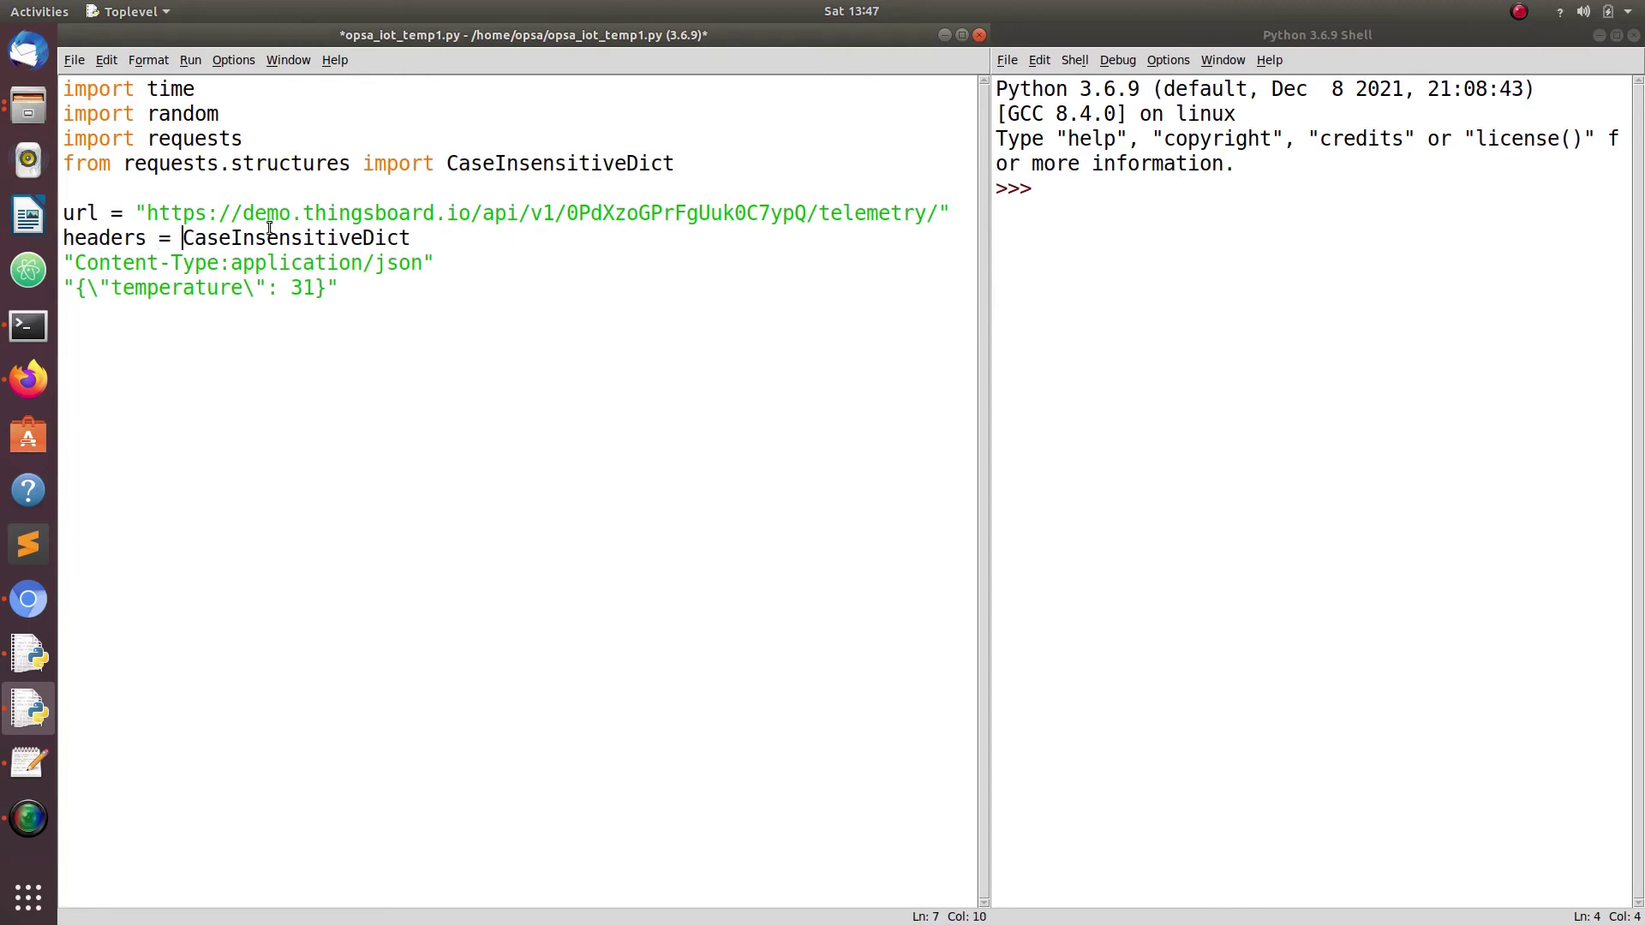
double_click(109, 237)
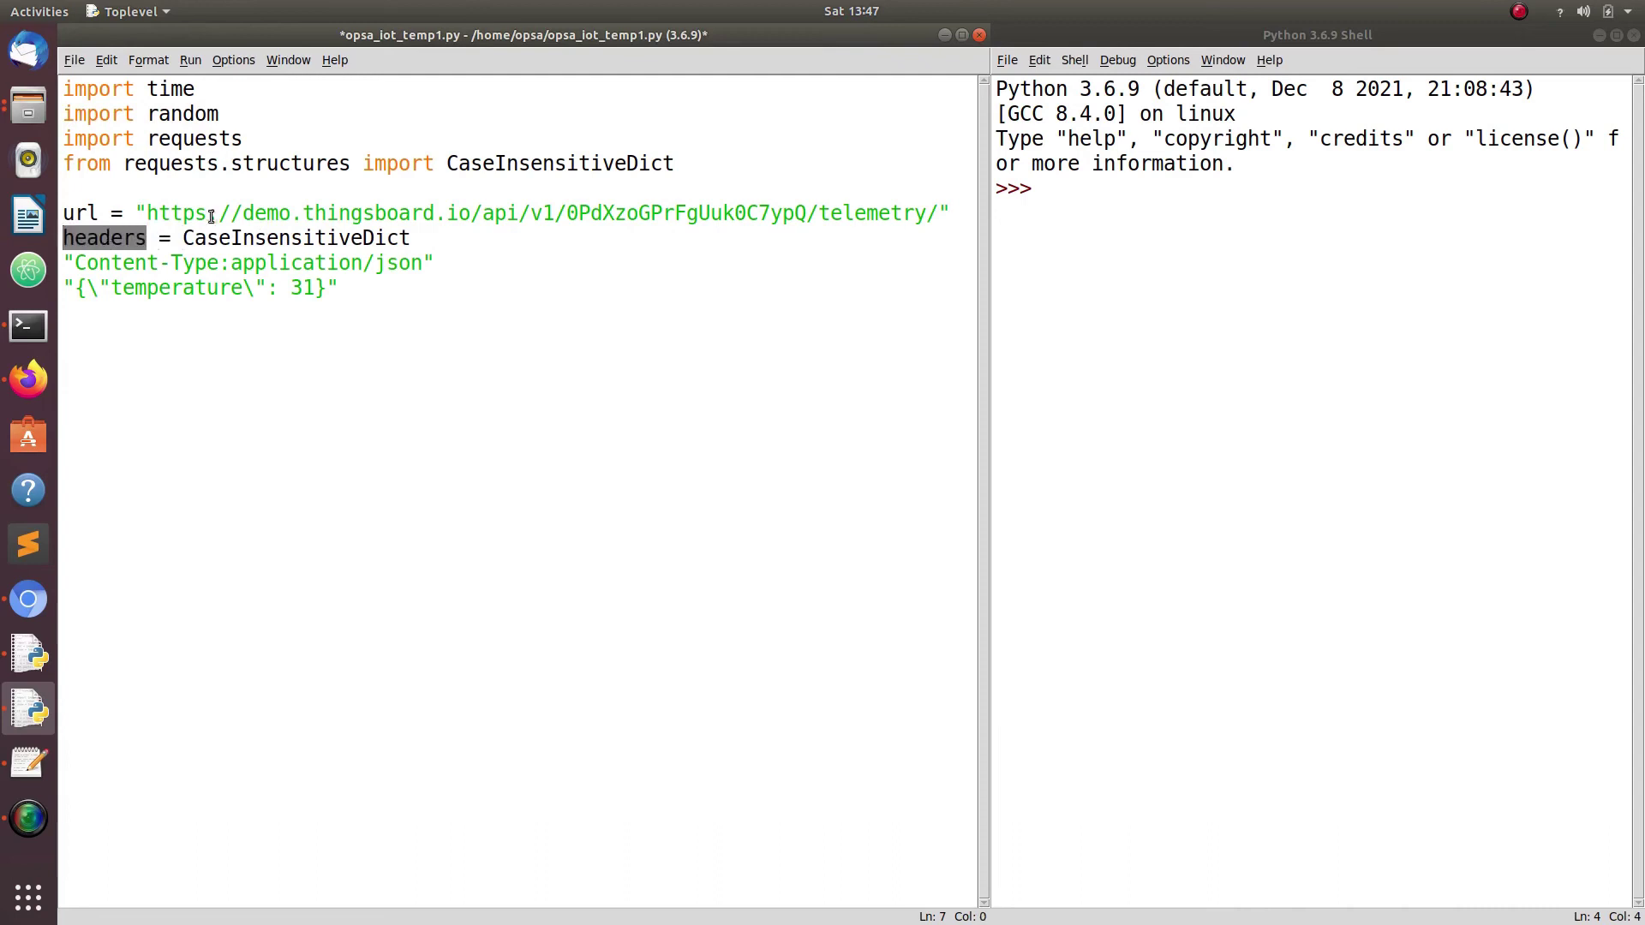
click(437, 244)
text())
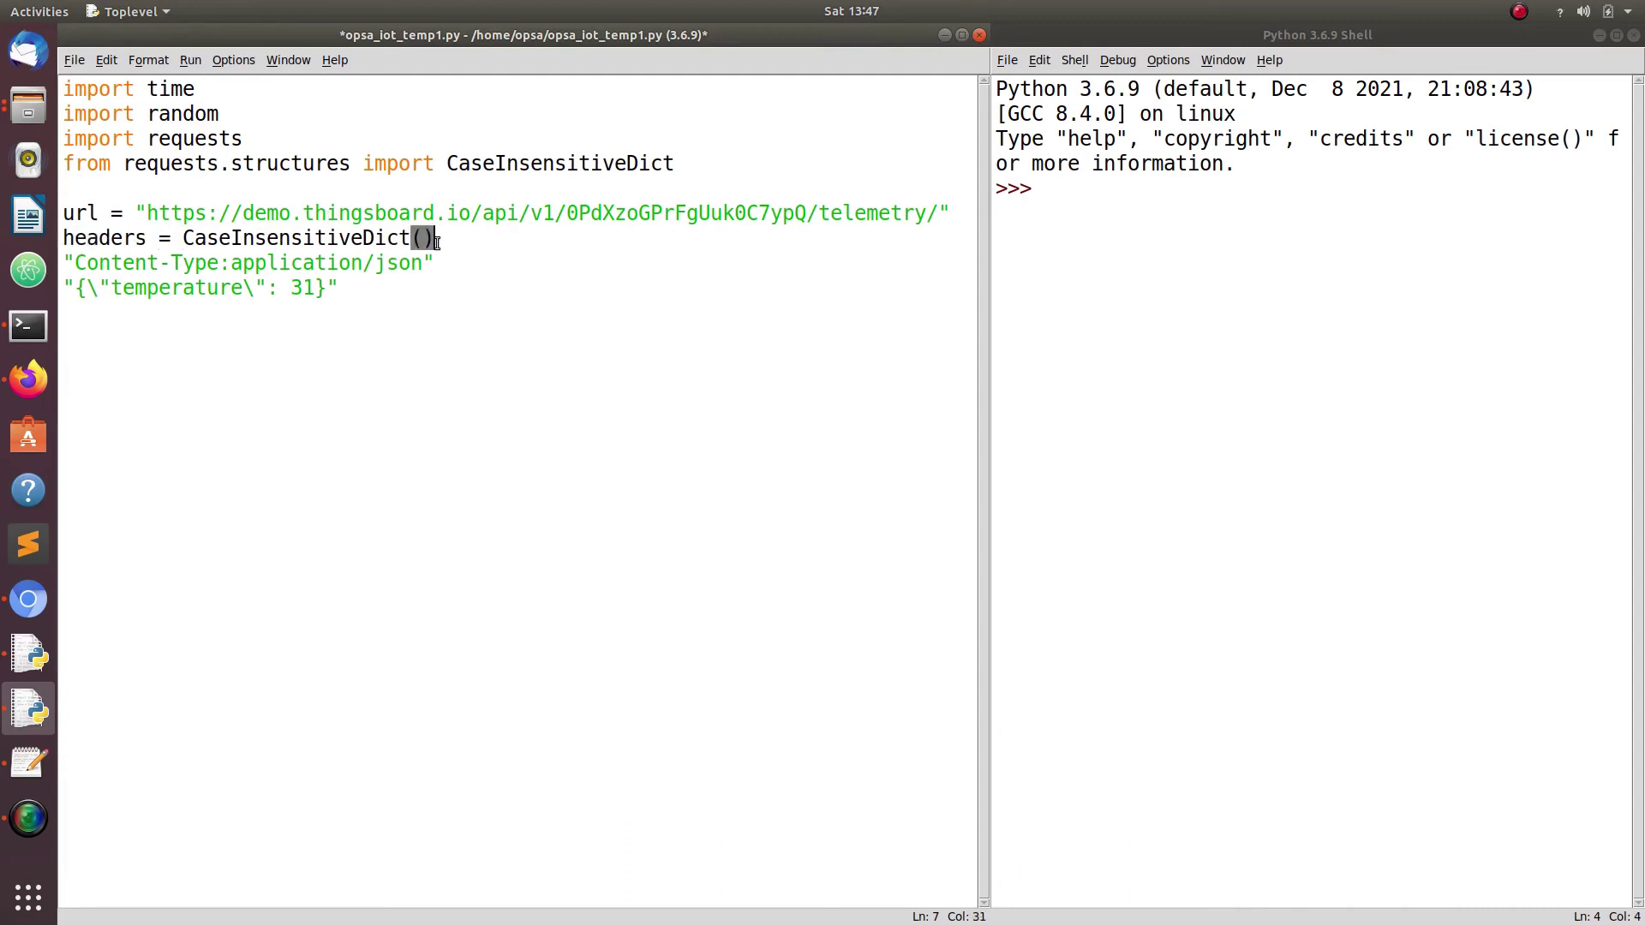
Turn the content type string below the headers declaration into the assignment headers["Content-Type"] = "application/json"
click(75, 262)
text(h)
text(eaders)
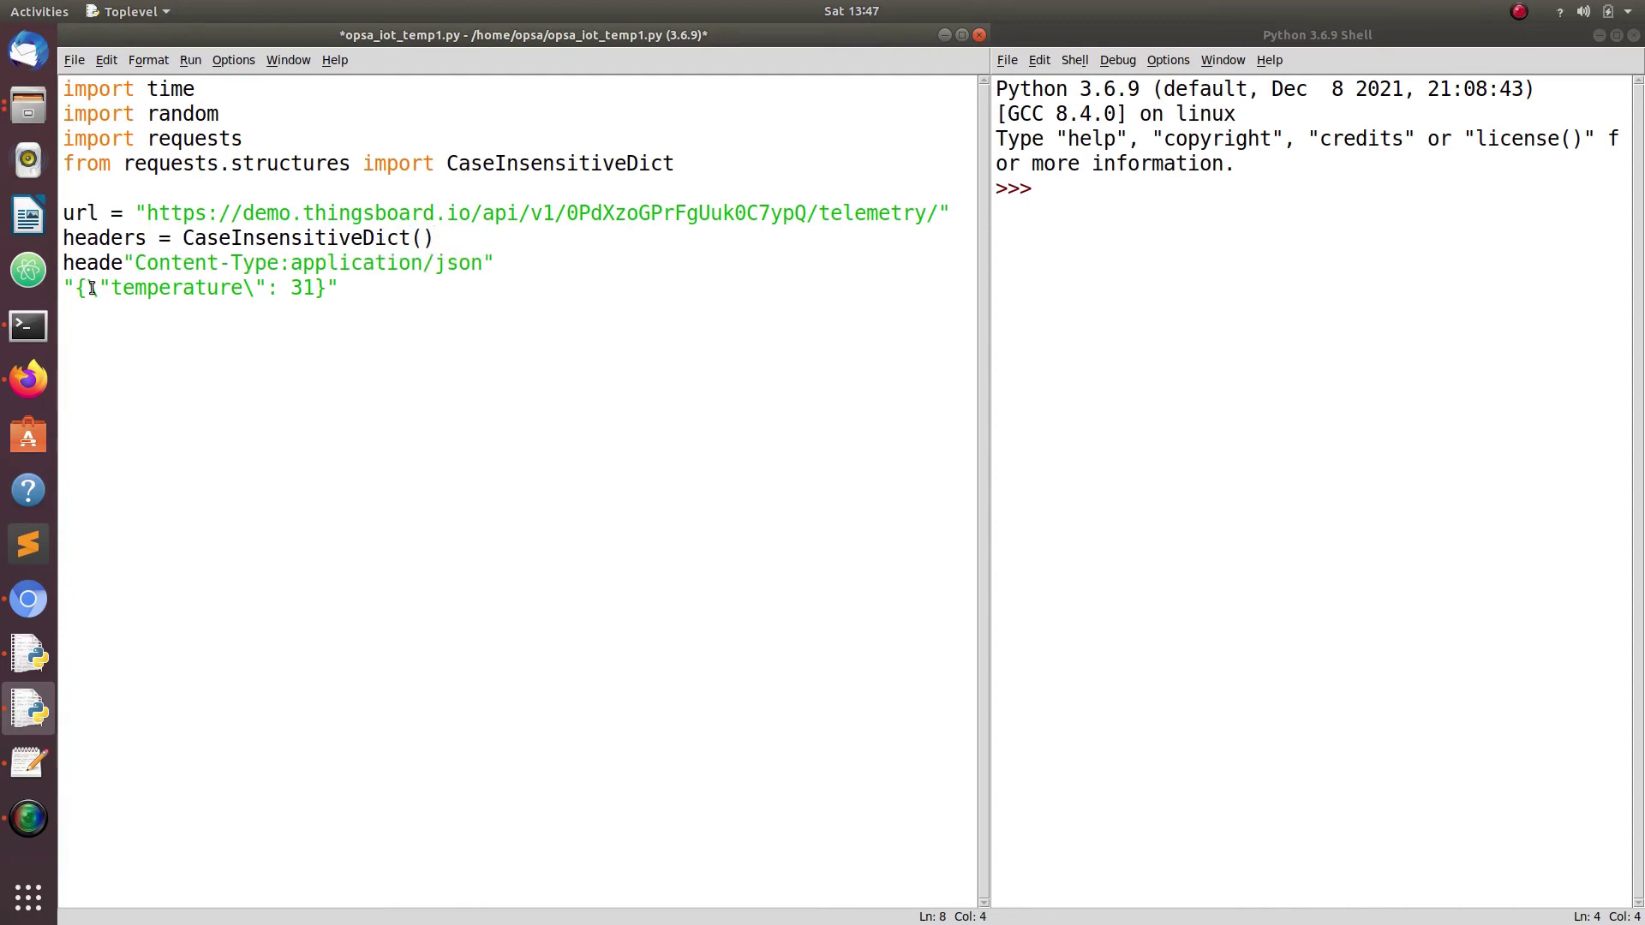
text({)
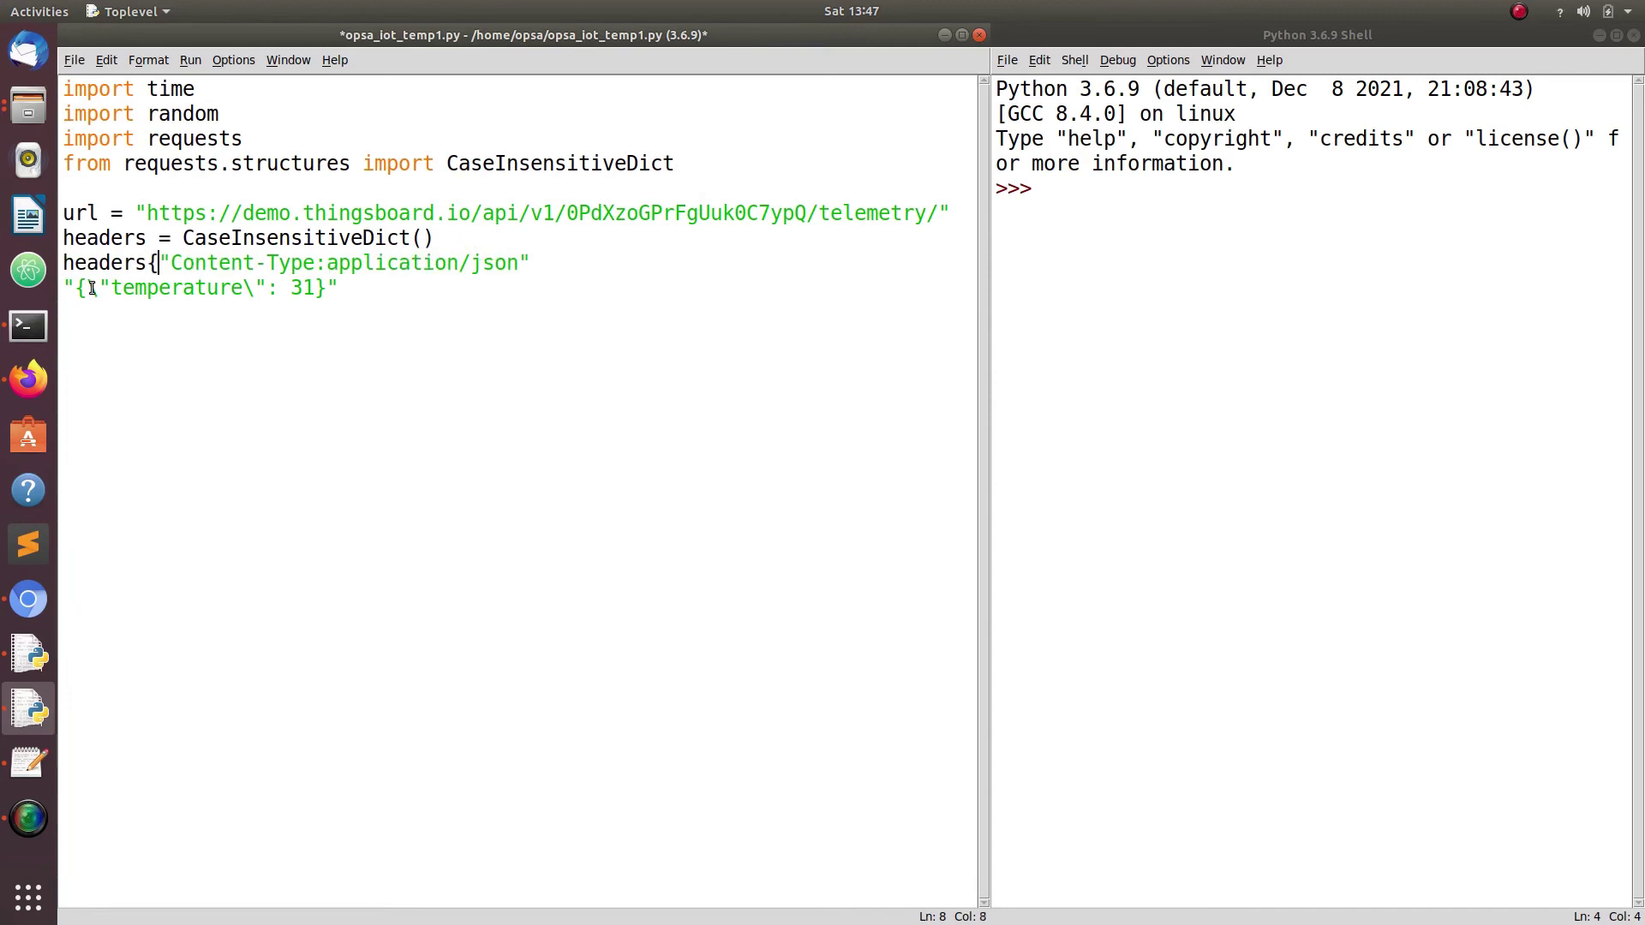
key(BackSpace)
text([)
click(328, 267)
key(BackSpace)
text(] =)
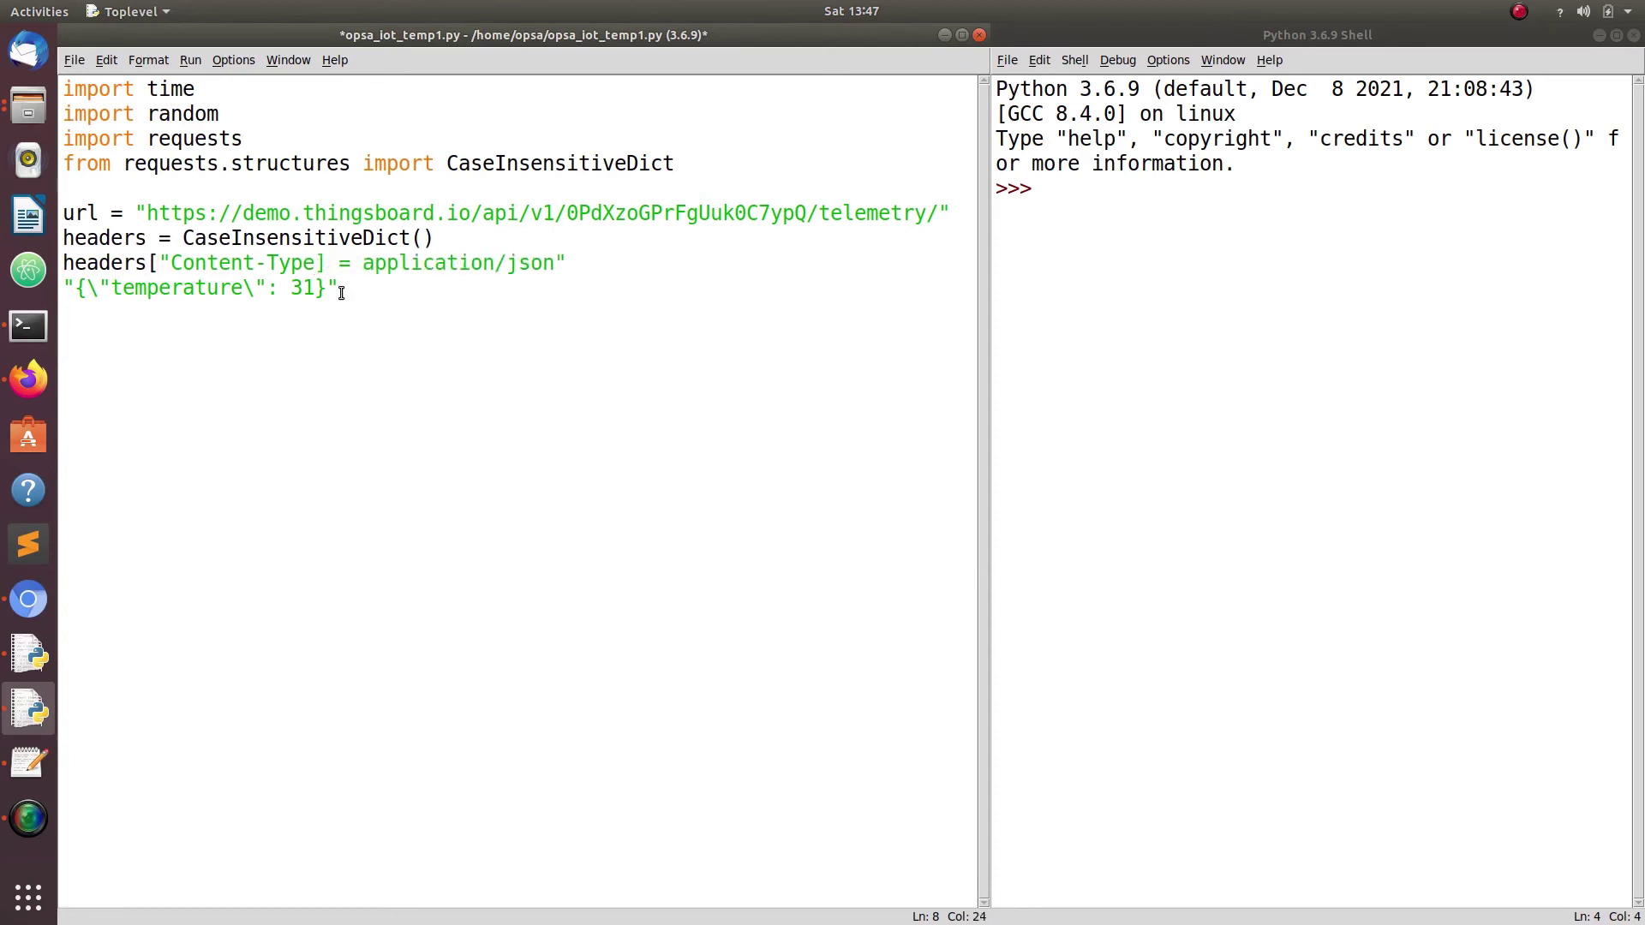
click(318, 268)
text(")
click(377, 265)
text(")
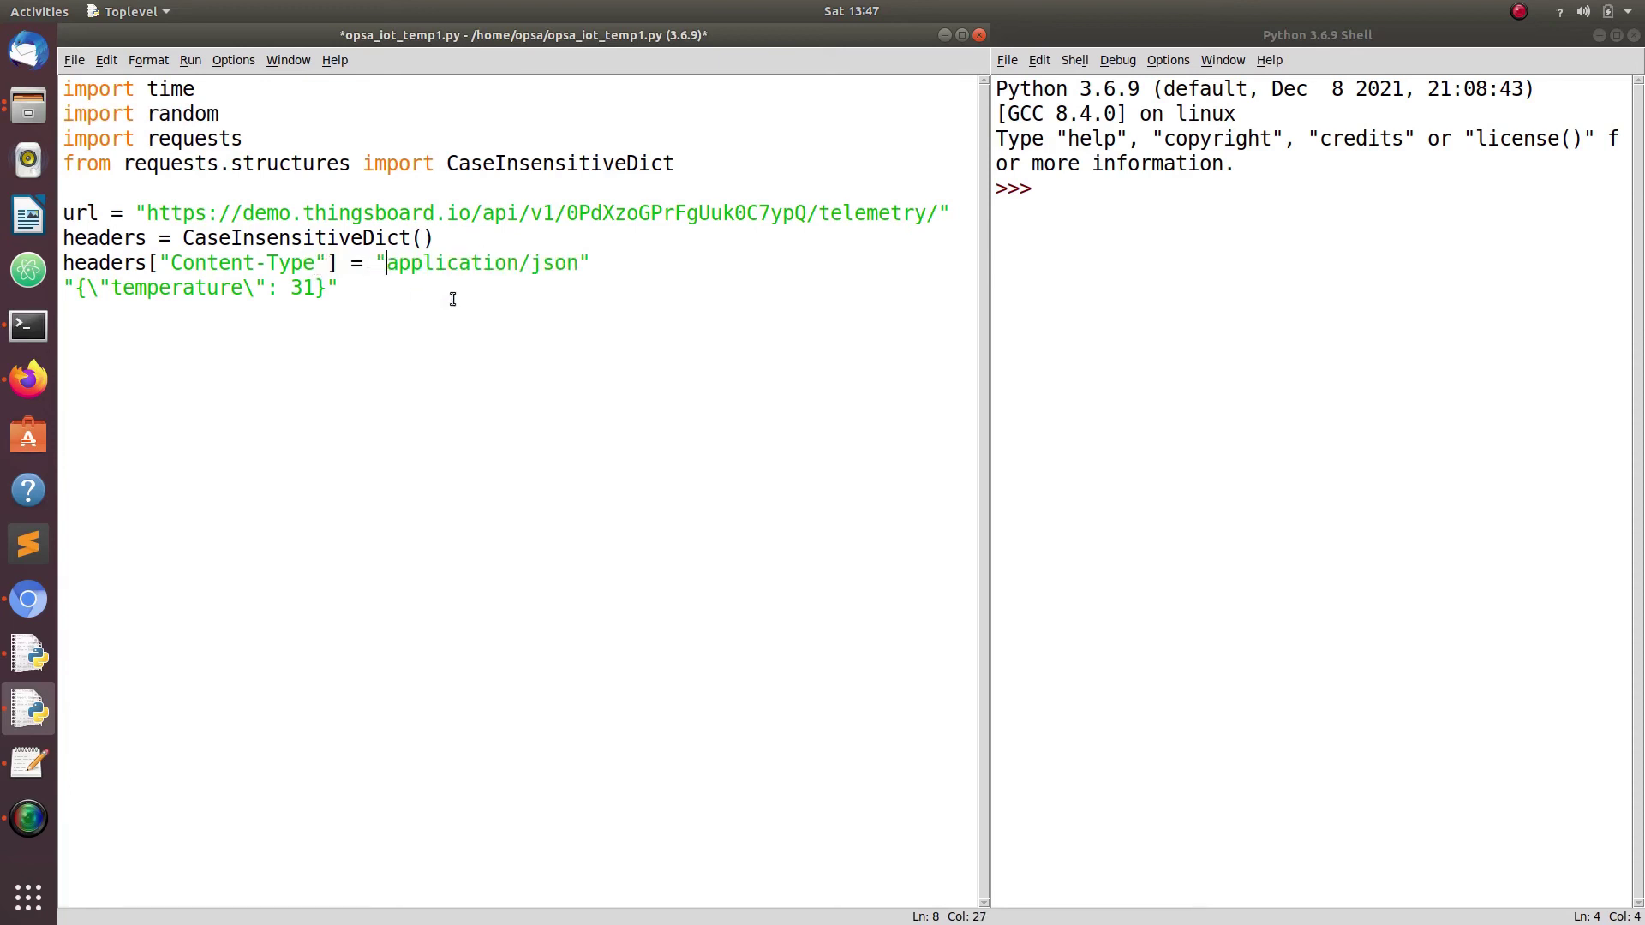
Add a "while True:" loop below the headers containing data = {"temperature": 31}, and delete the leftover escaped temperature string
click(617, 262)
key(Return)
key(Return)
text(w)
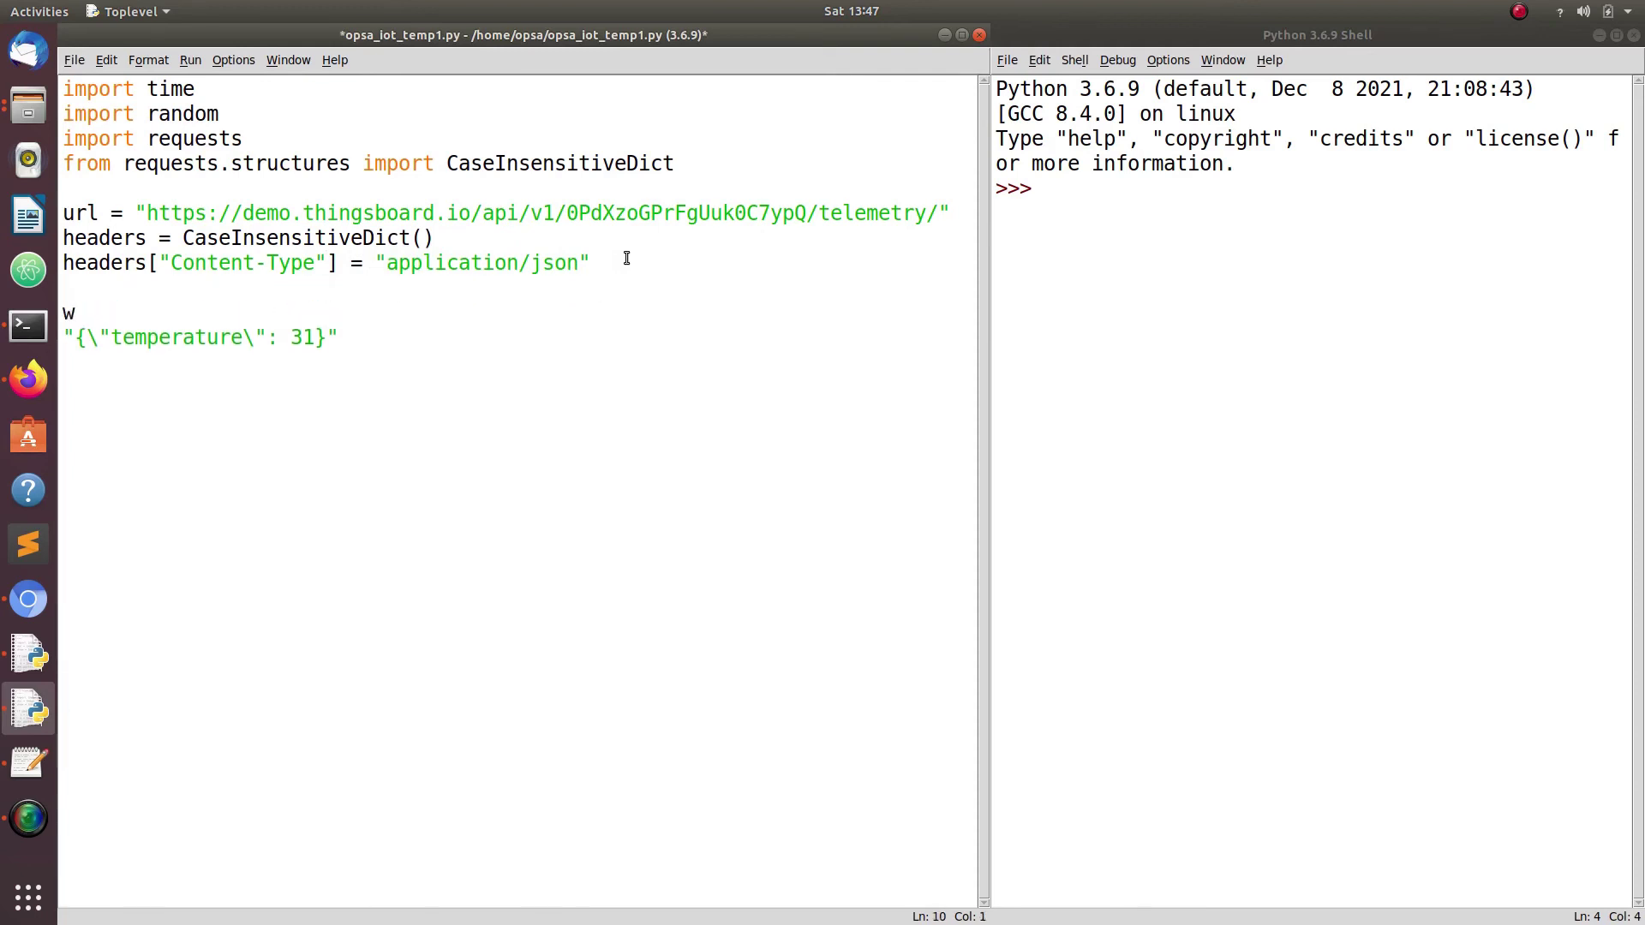
text(hile True:)
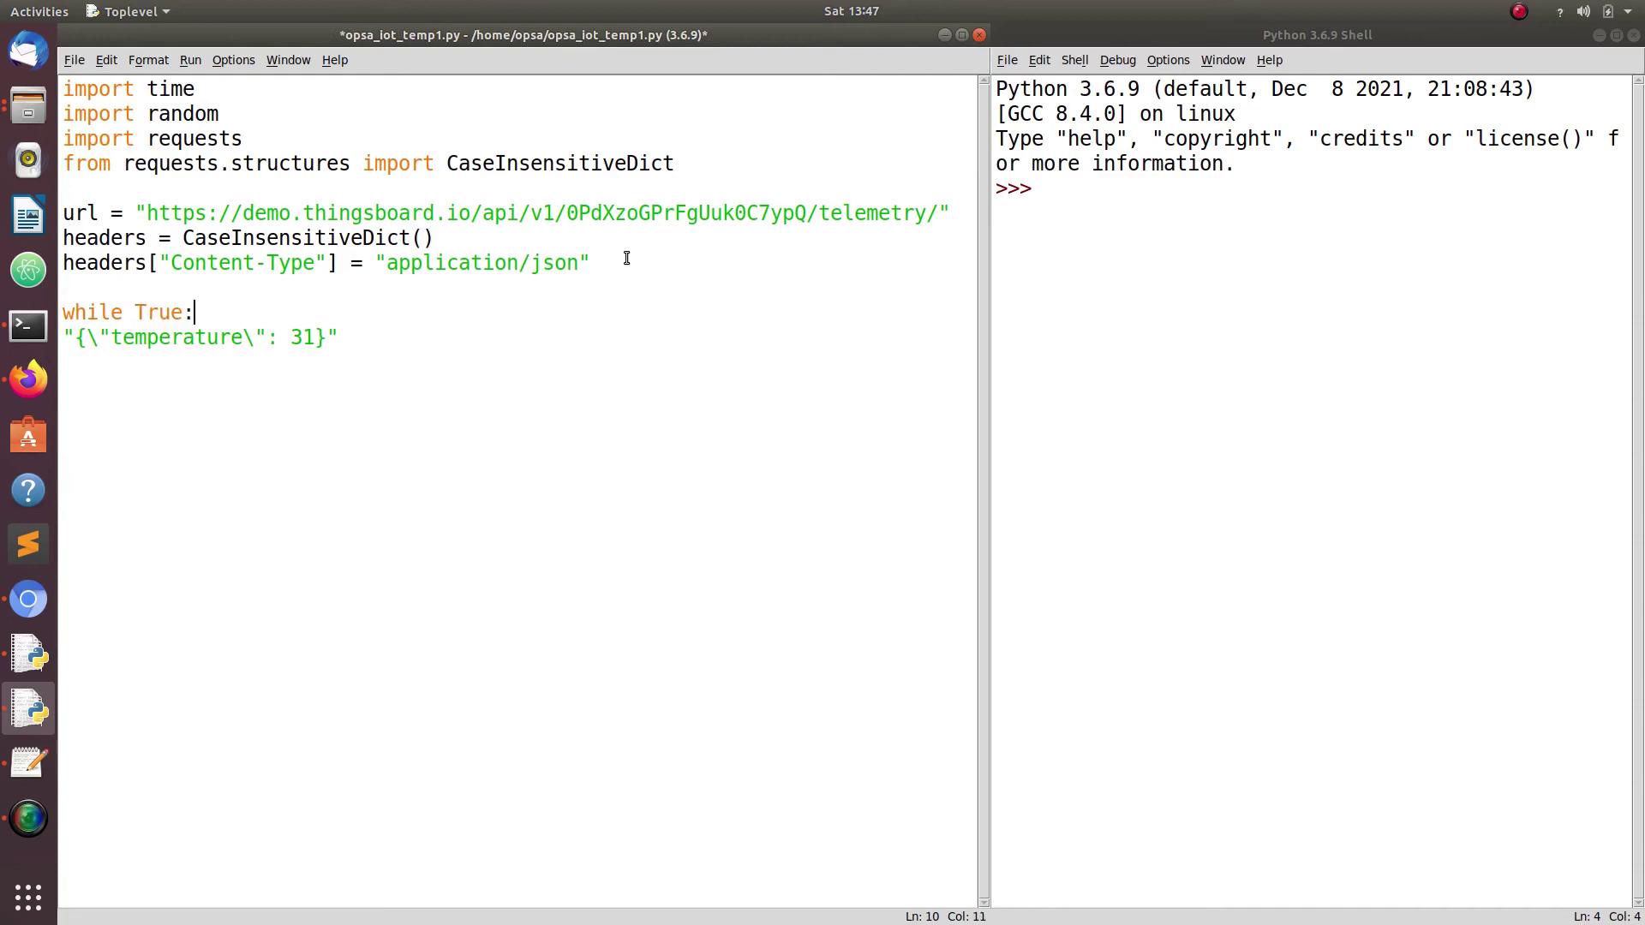
key(Return)
text(data = {"temperature": 31})
drag(365, 359, 62, 362)
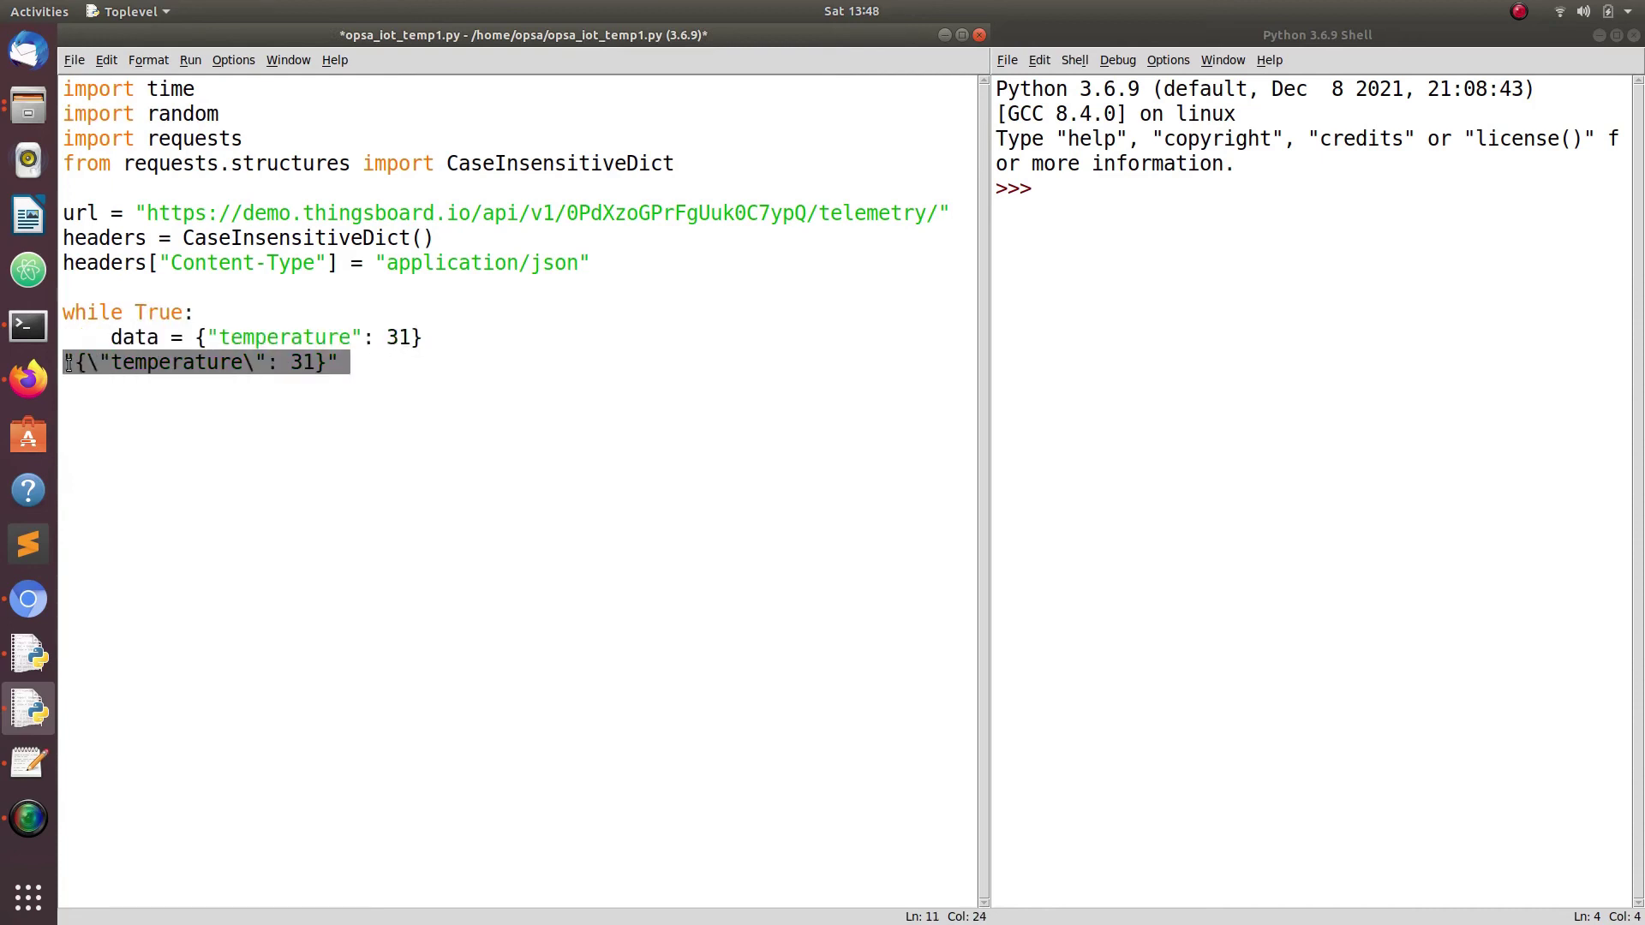
key(BackSpace)
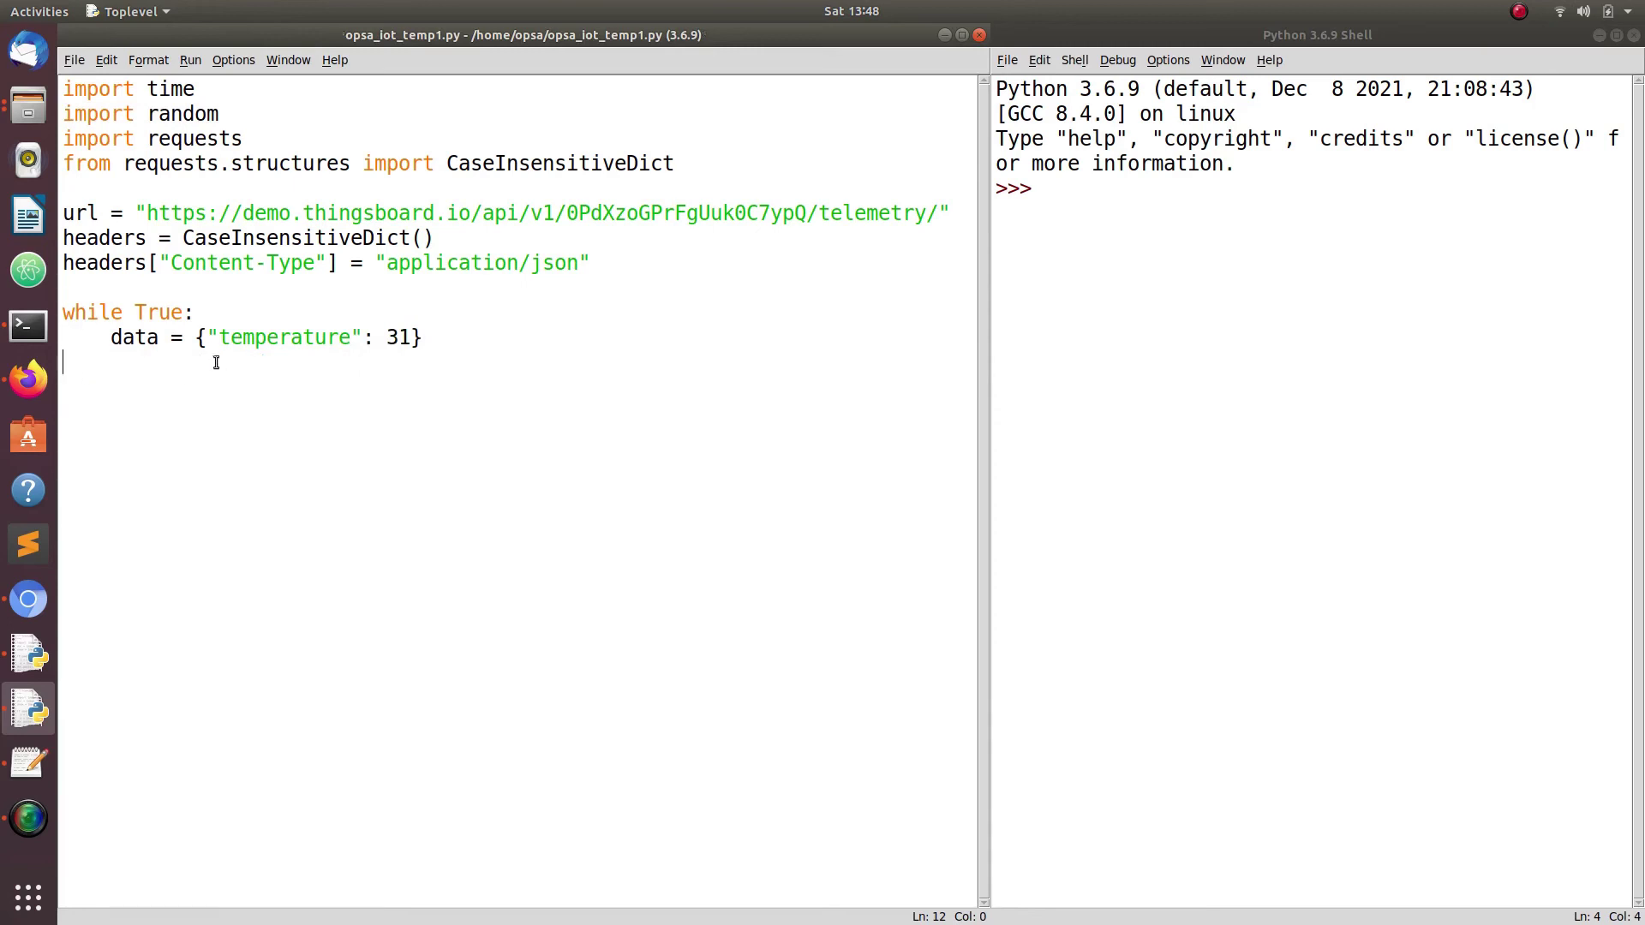
Insert "temp = random.randrange(70)" as the first line of the while loop and save the script
click(260, 314)
key(Return)
text(temp)
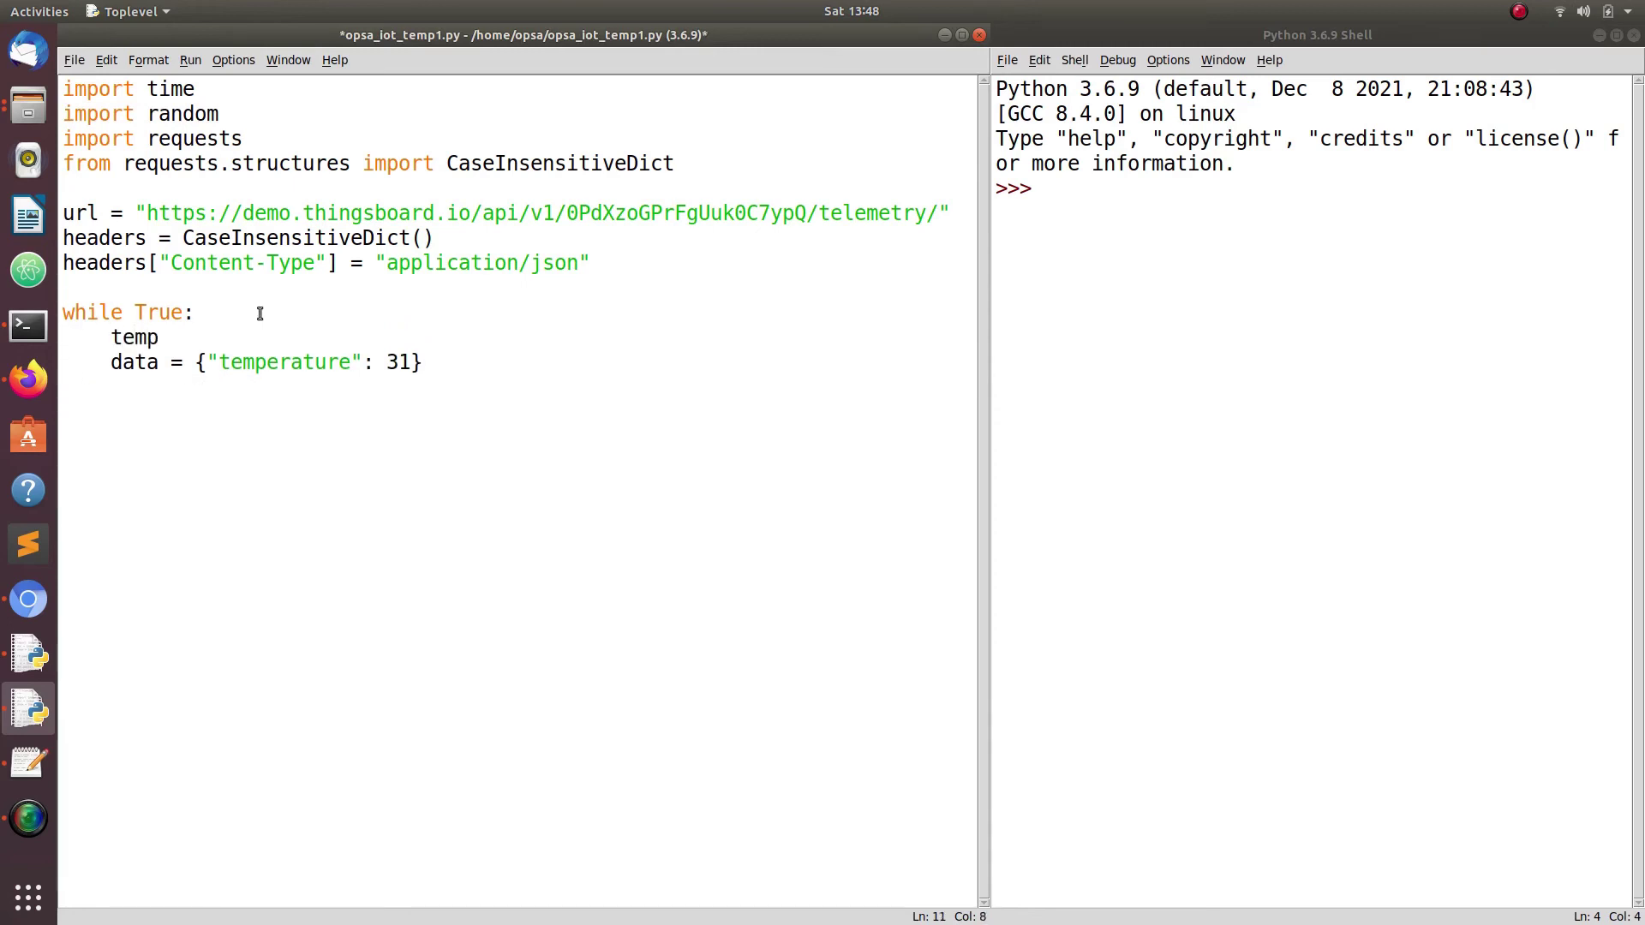
text( = random.rand)
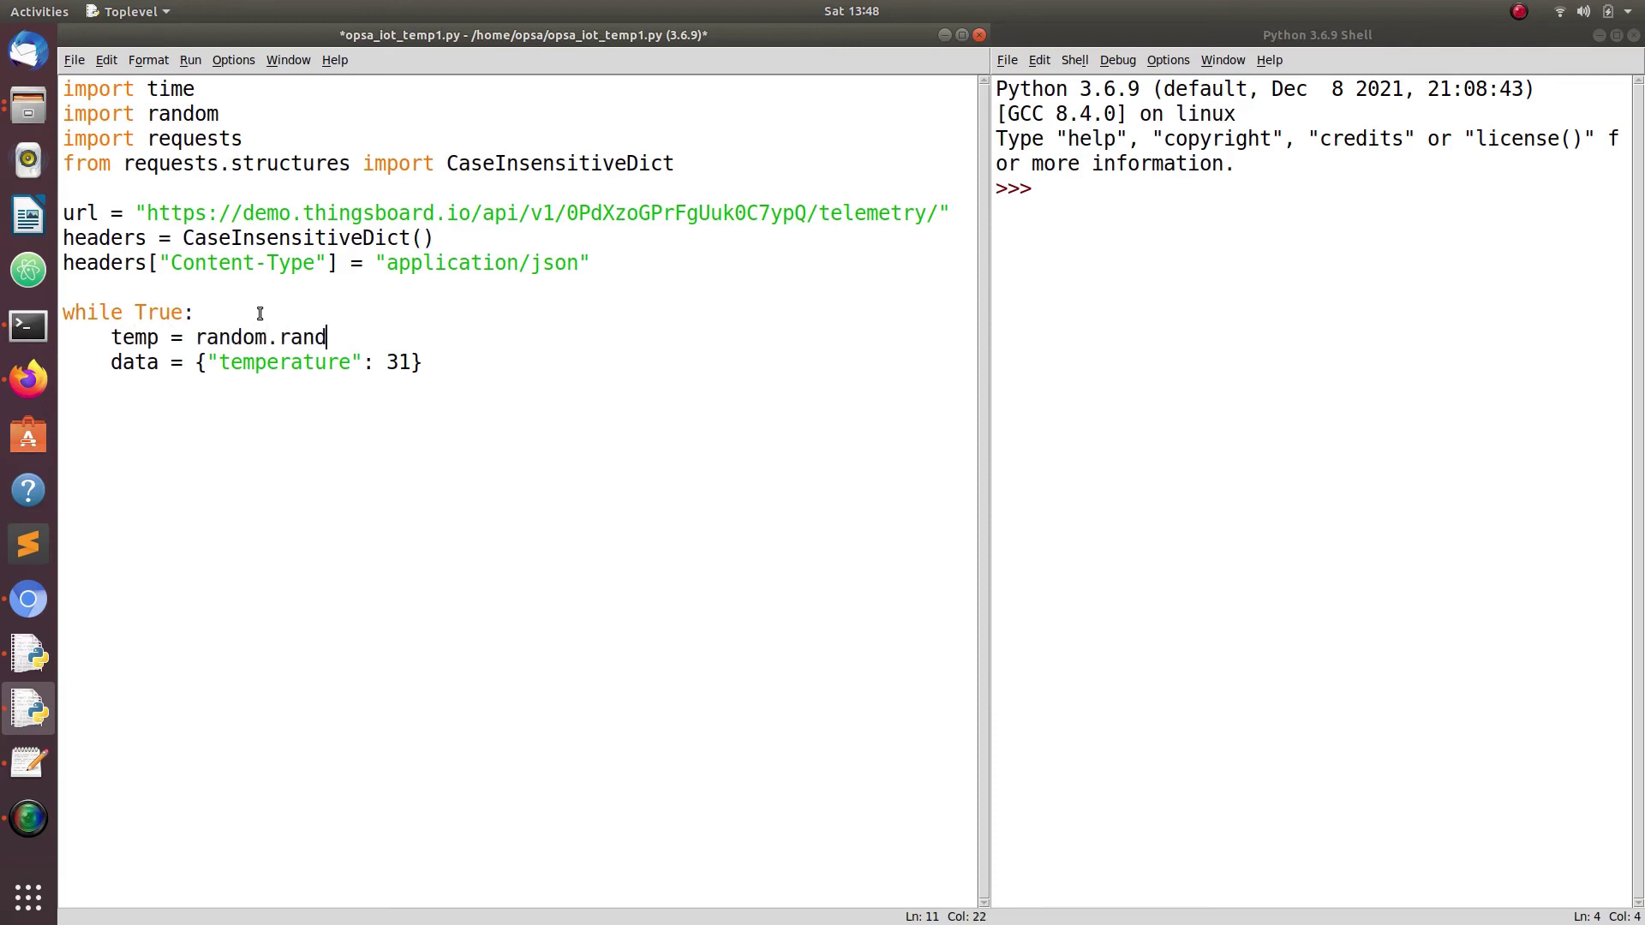
text(range(70))
key(ctrl+s)
Replace the fixed value 31 in the data dictionary with the variable temp
double_click(147, 339)
key(ctrl+c)
double_click(398, 362)
key(ctrl+v)
Add "resp = requests.post(url, headers=headers, data=str(data))" below the data line and review its arguments
key(Return)
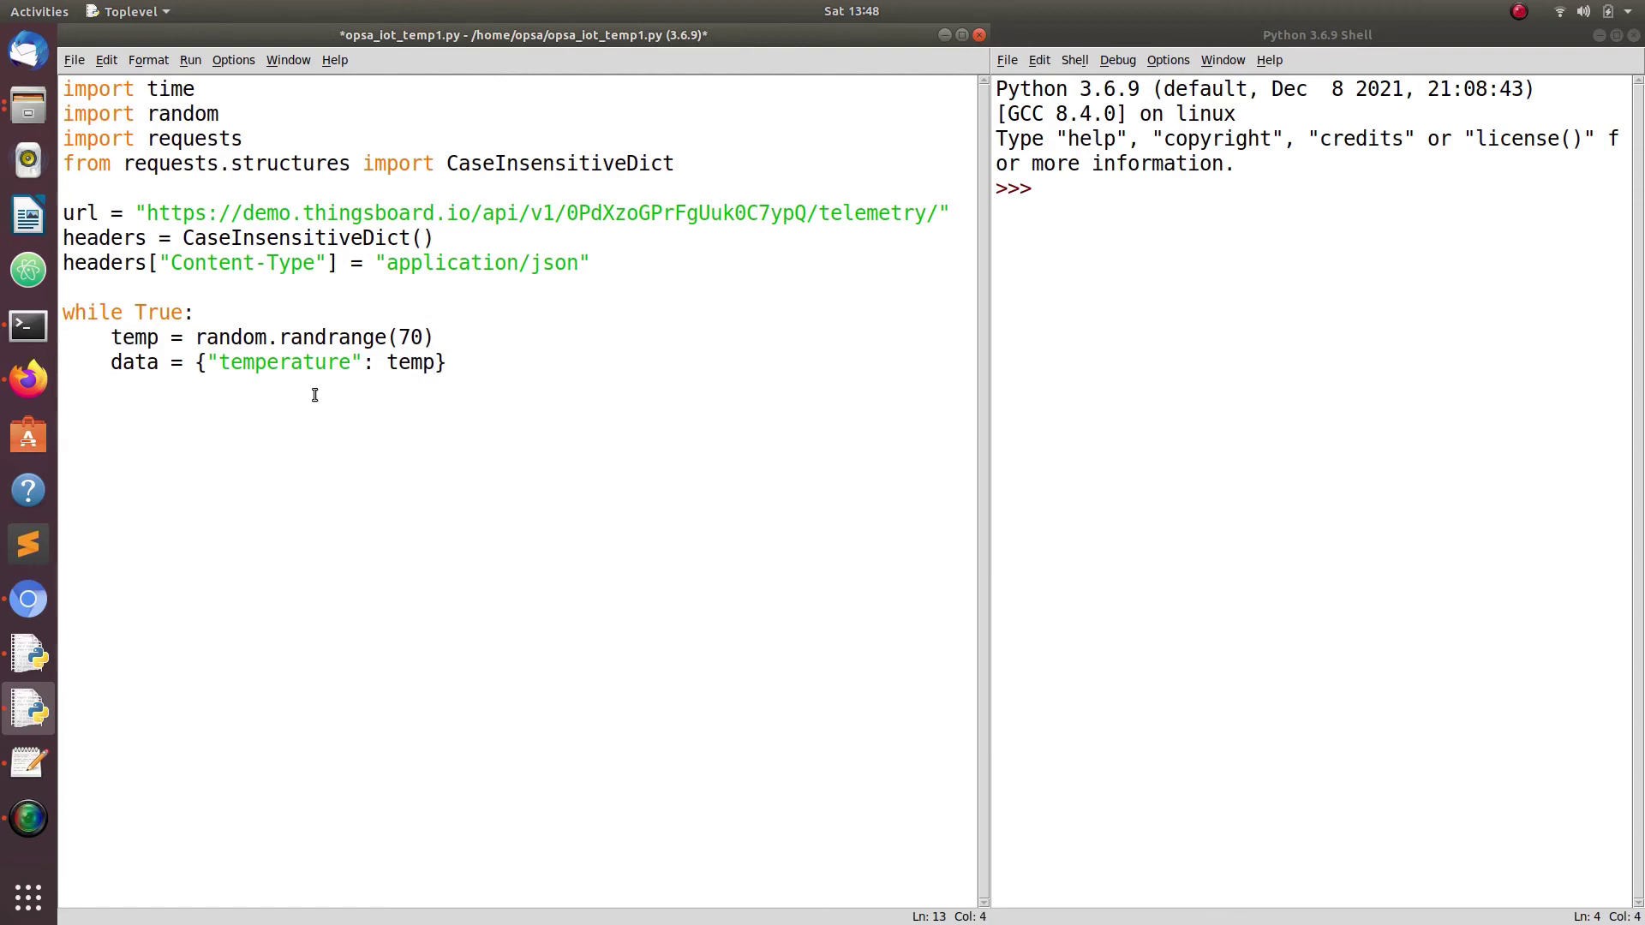
text(resp = requests.post(url, headers=headers, data=str(data)))
double_click(139, 390)
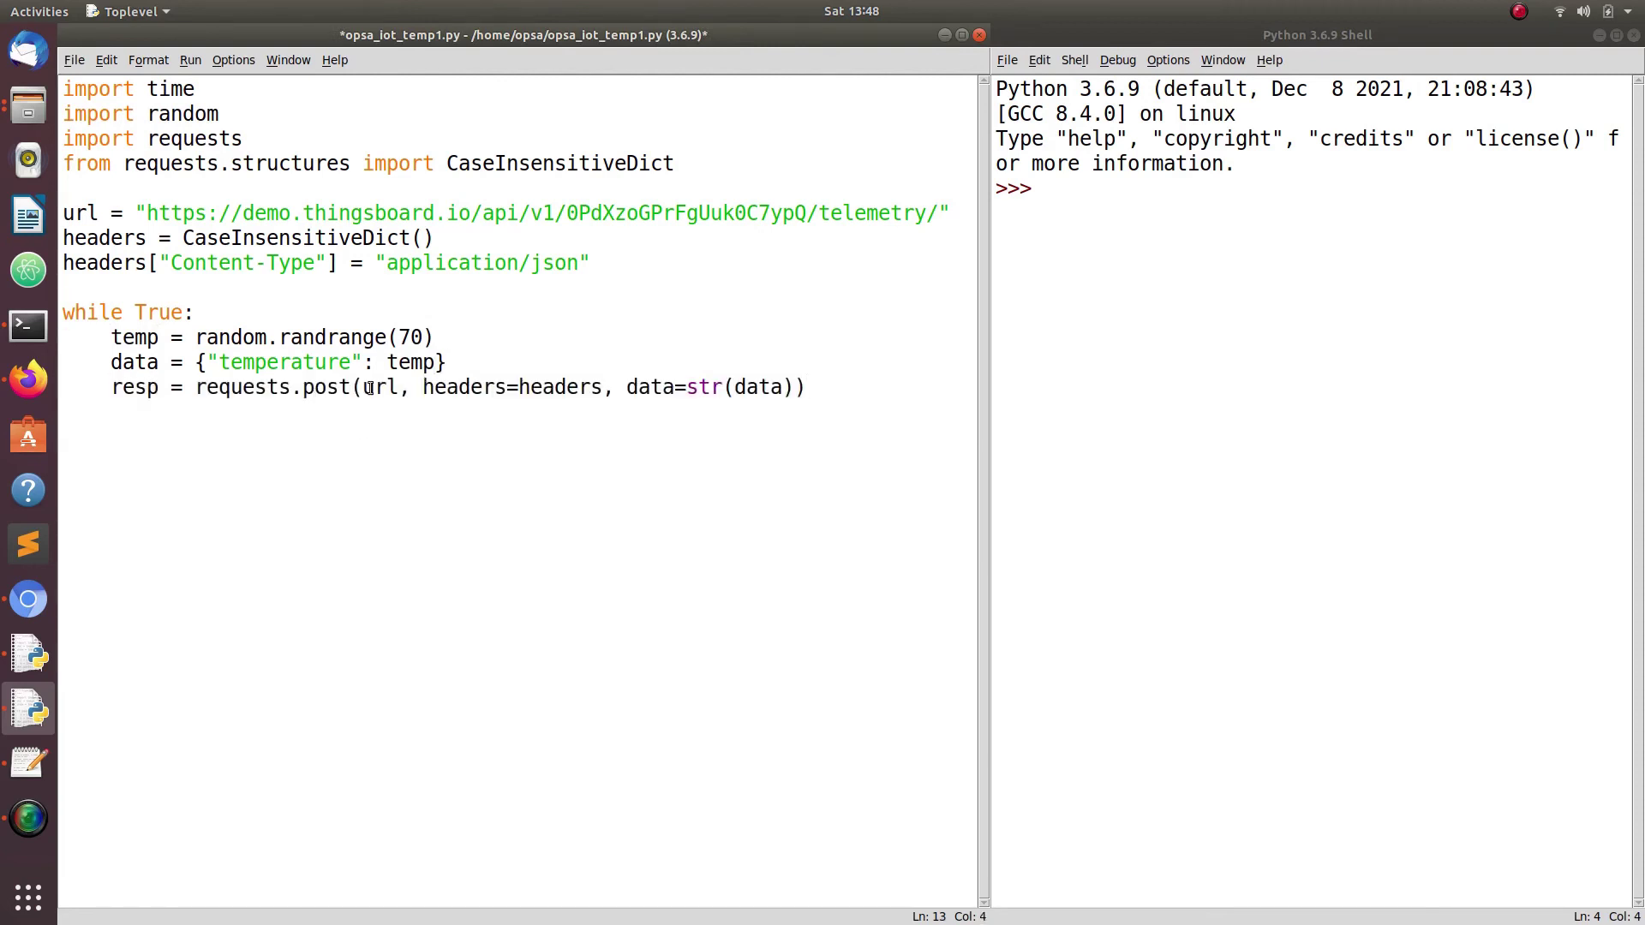
double_click(368, 388)
double_click(468, 387)
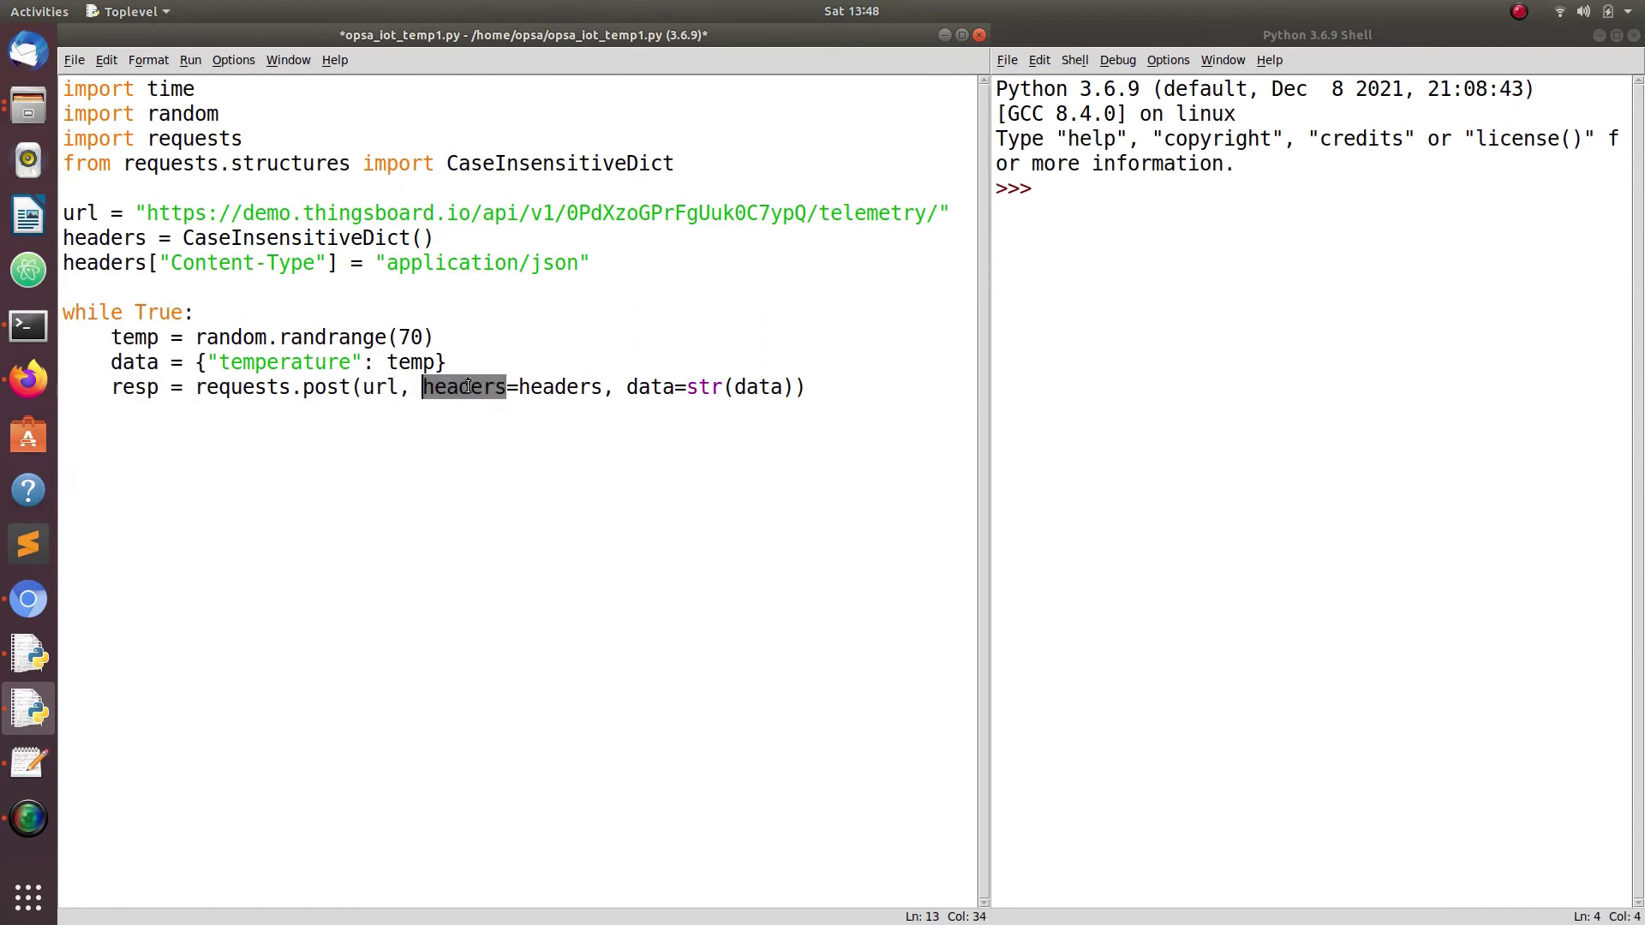
double_click(130, 243)
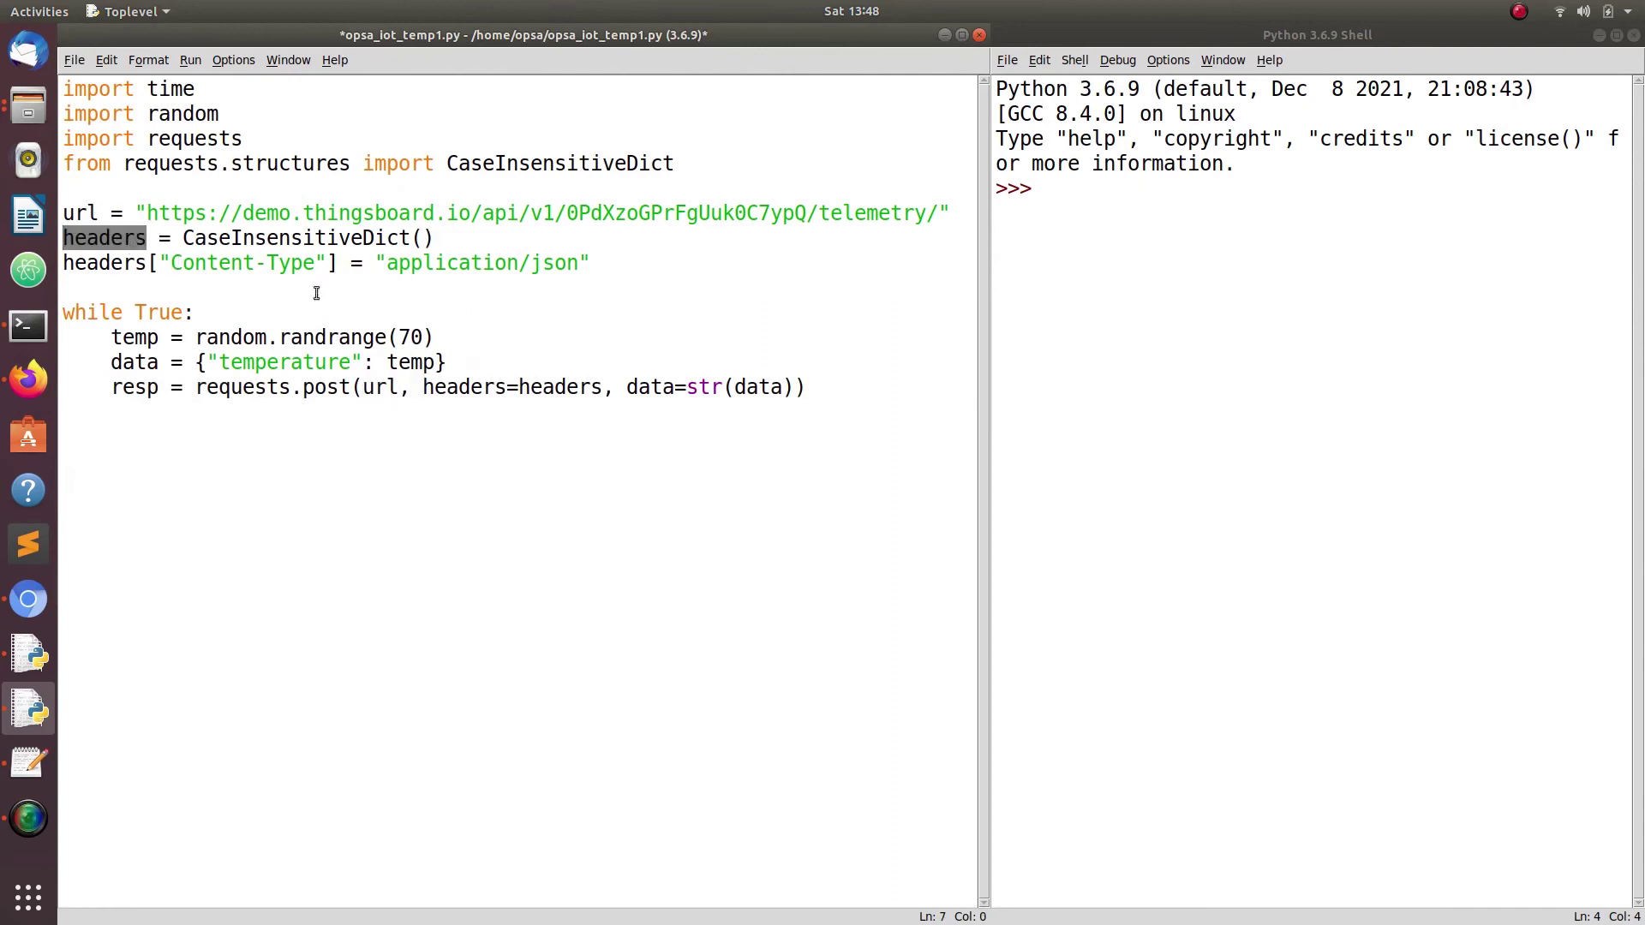
double_click(668, 387)
double_click(748, 387)
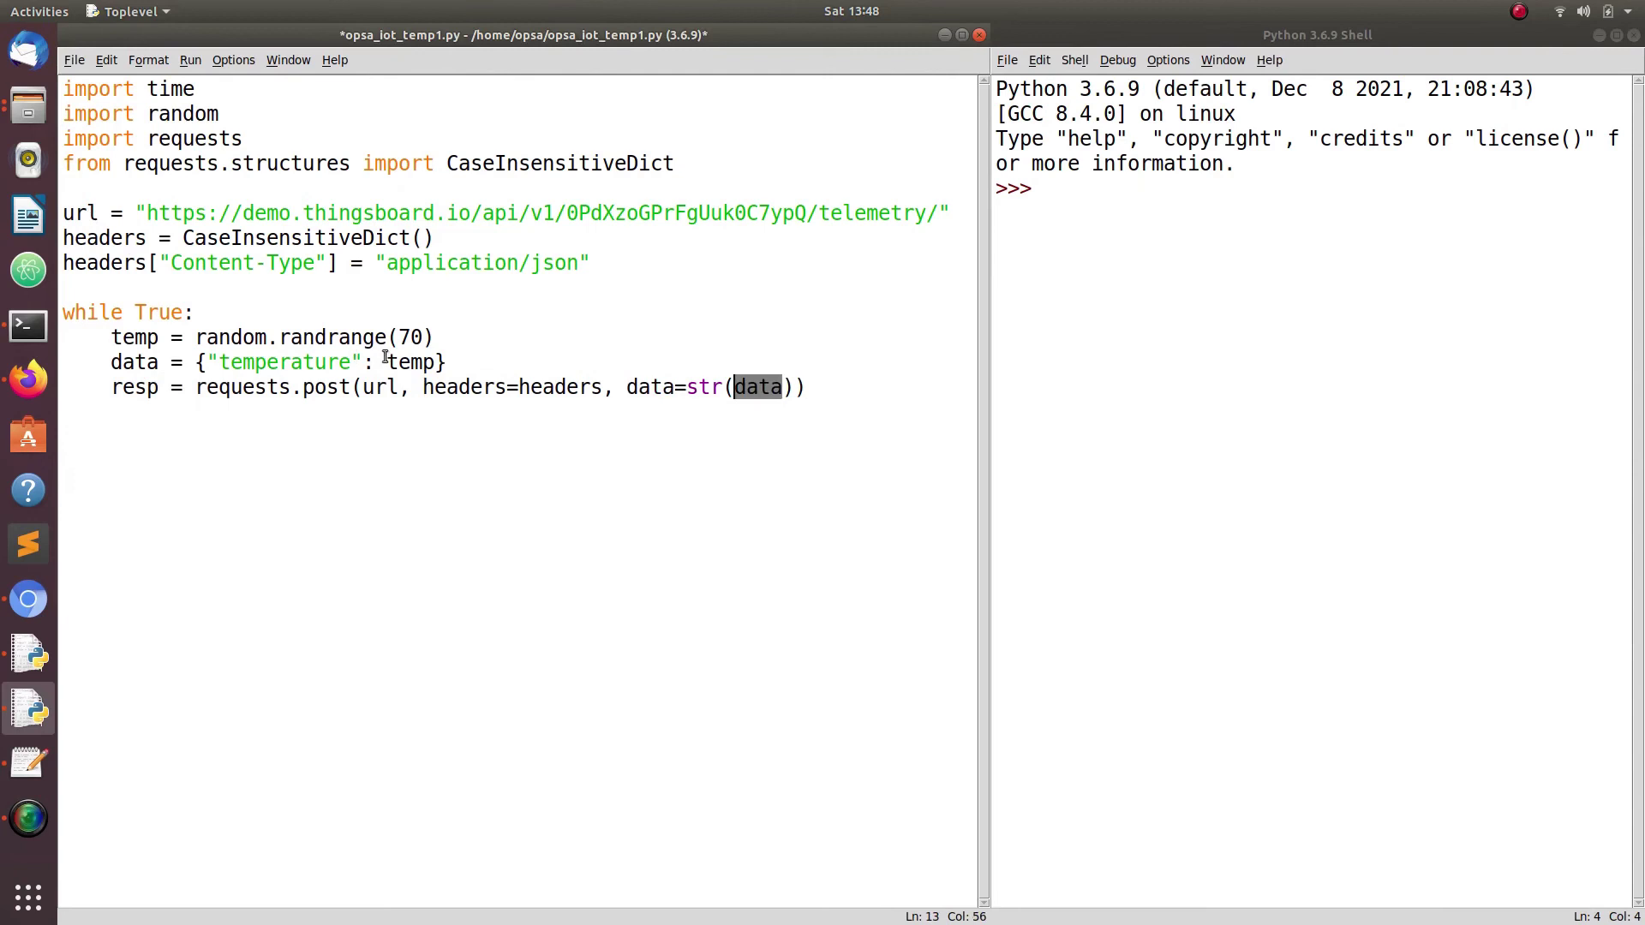
Add "time.sleep(5)" as the last line of the loop and save the script
click(835, 393)
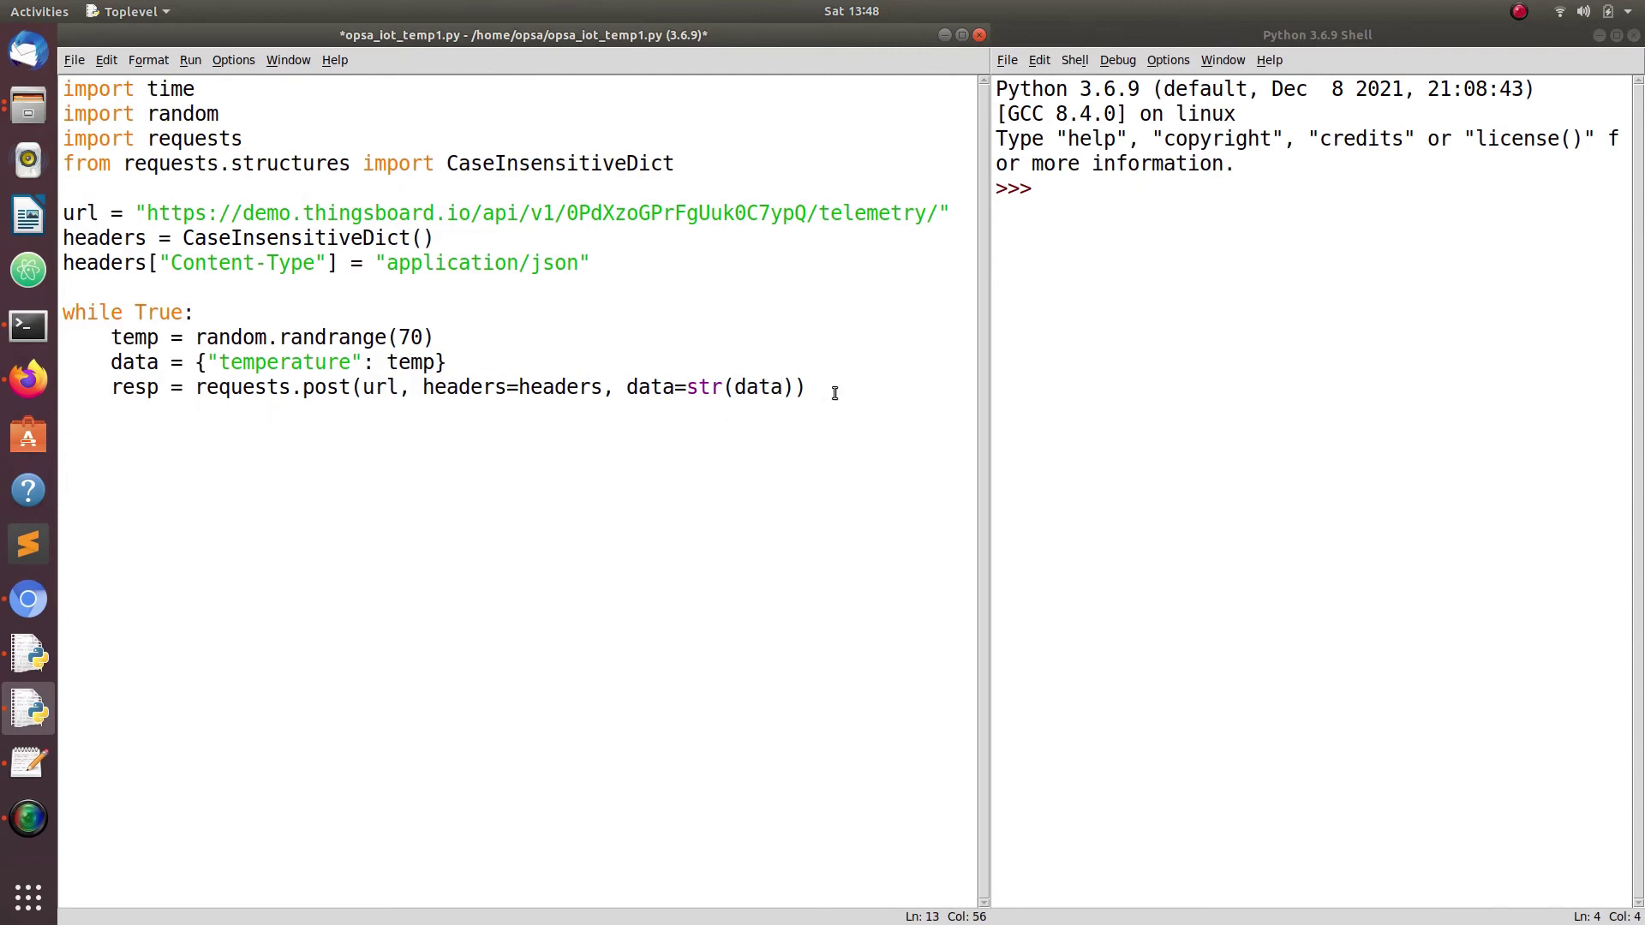
key(Return)
text(time.sleep(5))
key(ctrl+s)
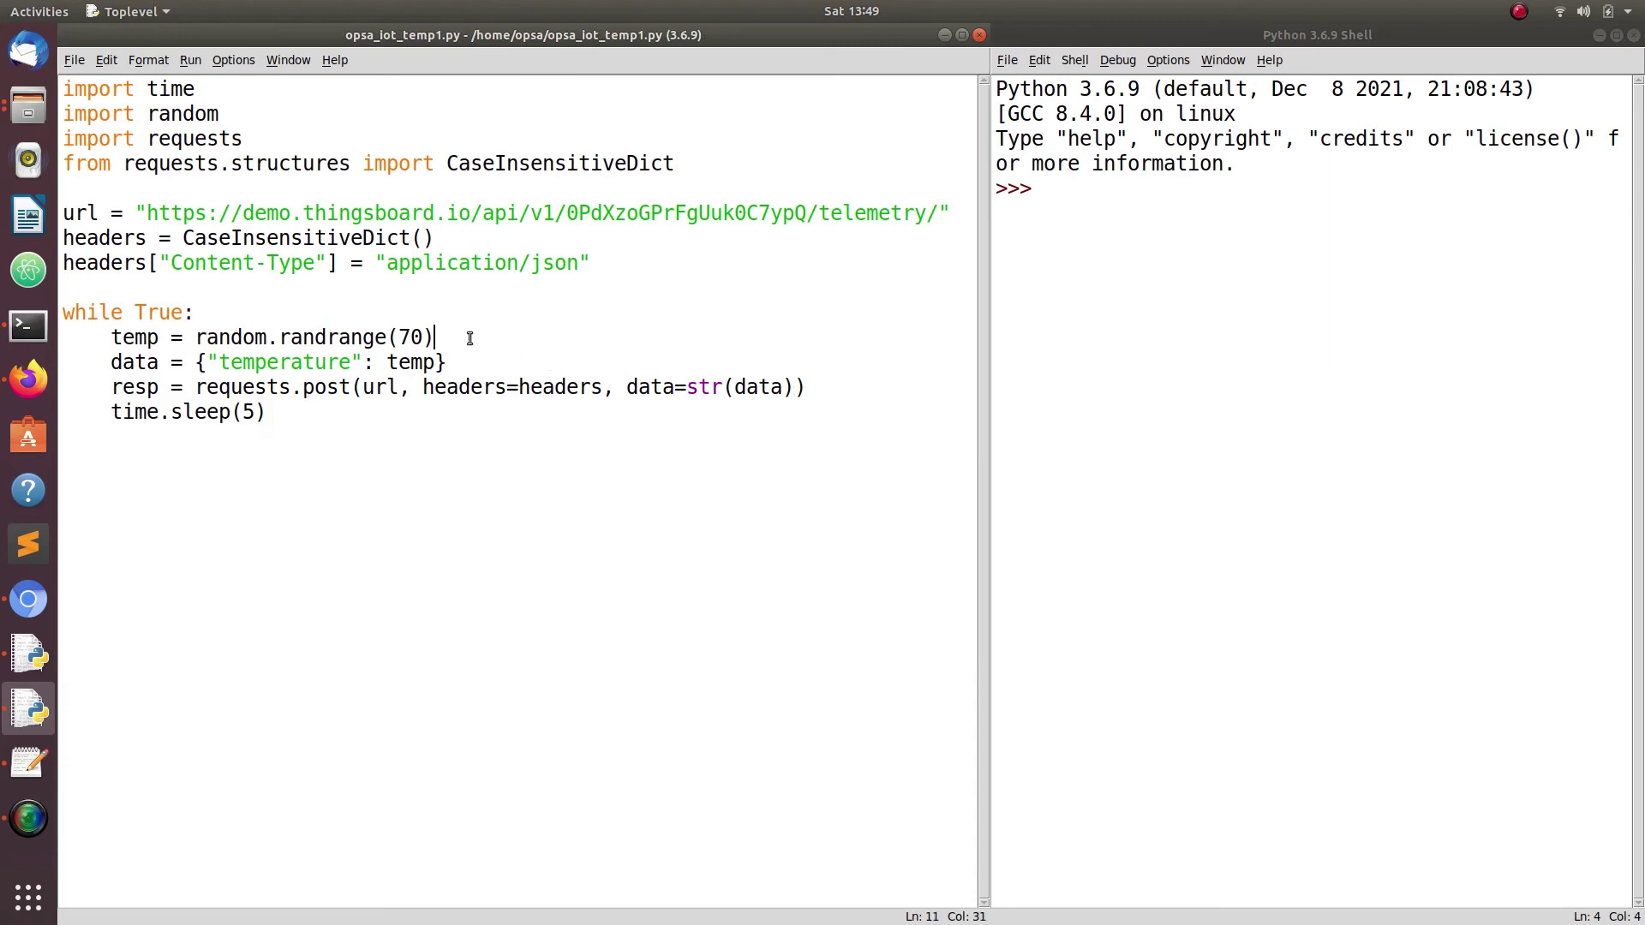
Insert "print(temp)" directly below the temp assignment, then save and run the script
key(Return)
text(print()
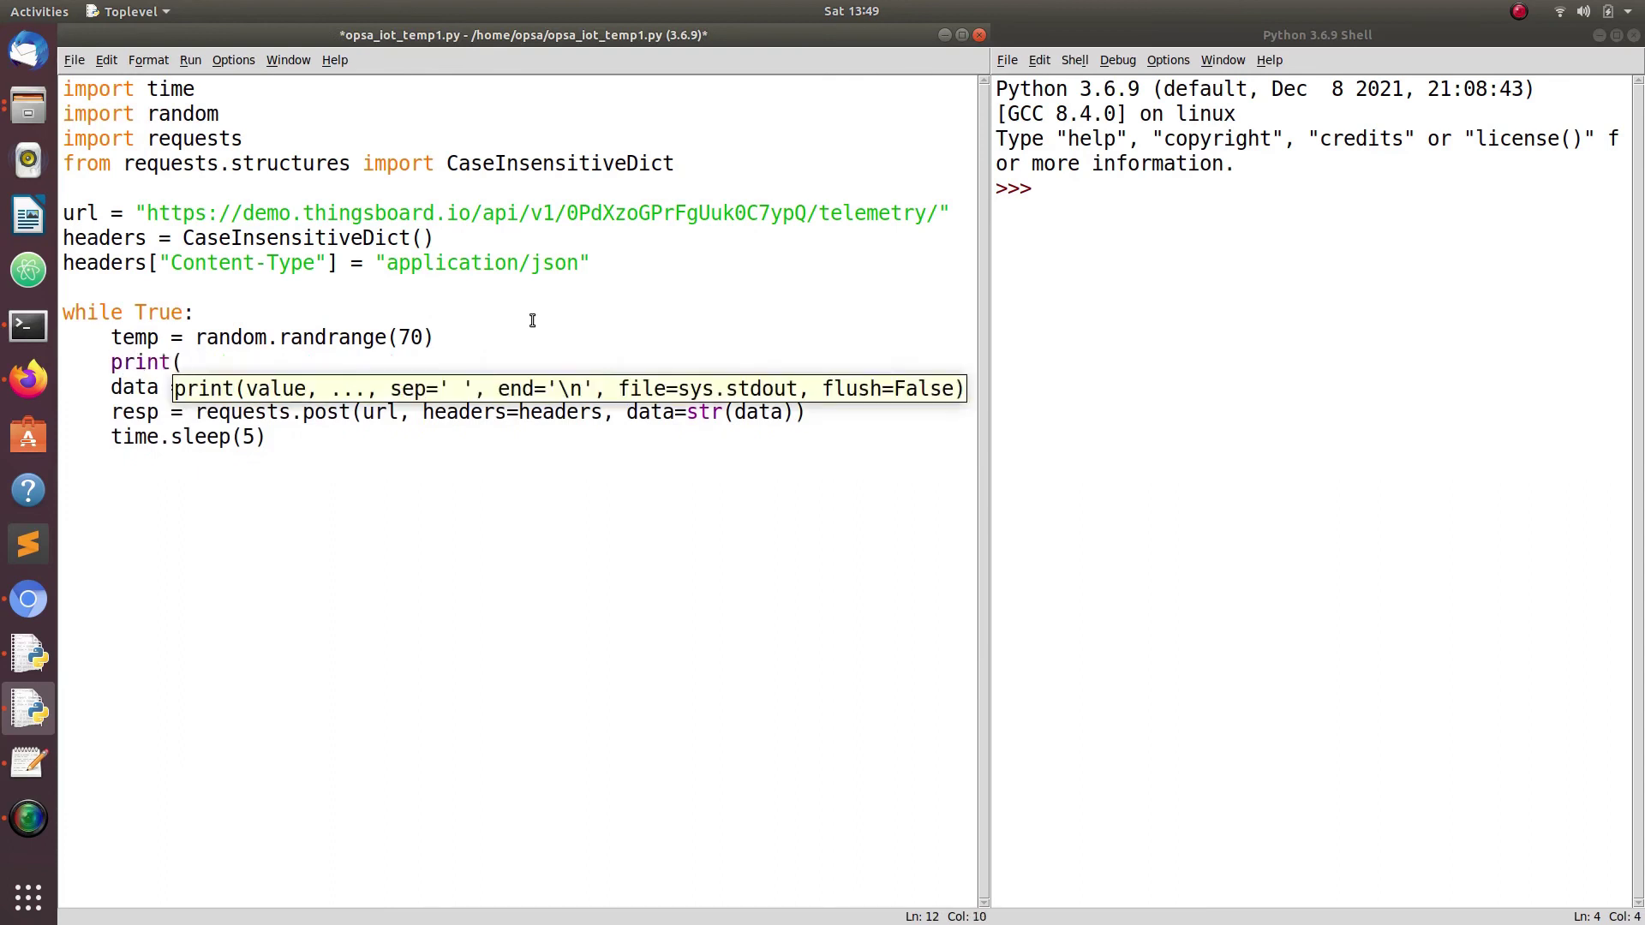
double_click(156, 337)
key(ctrl+c)
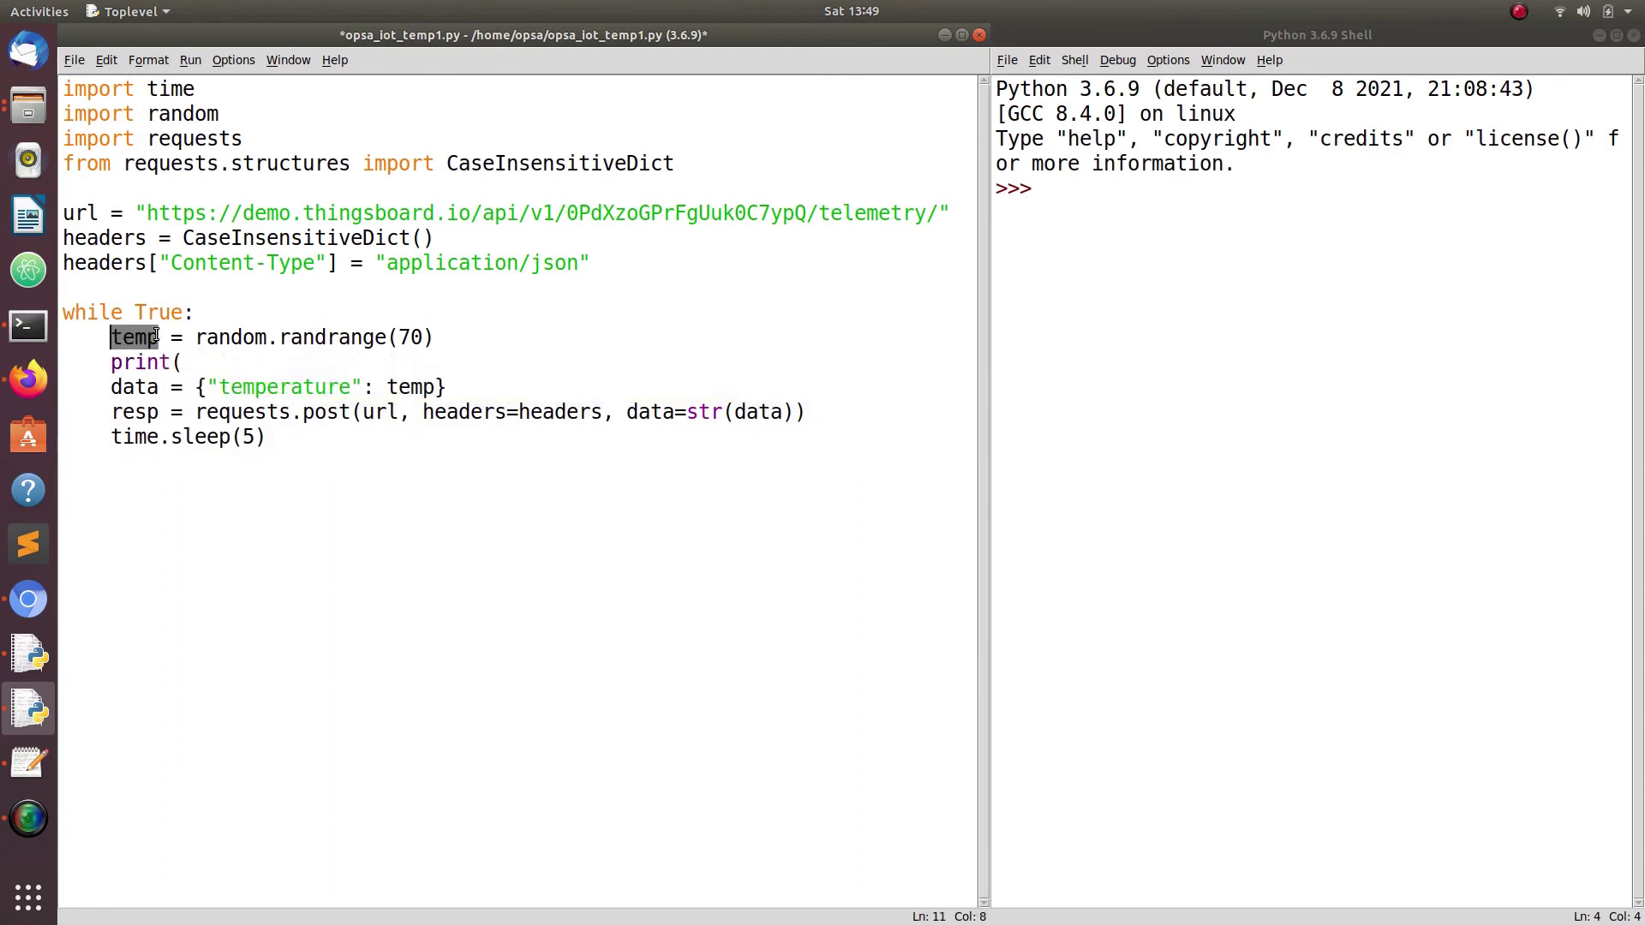
click(239, 366)
key(ctrl+v)
text())
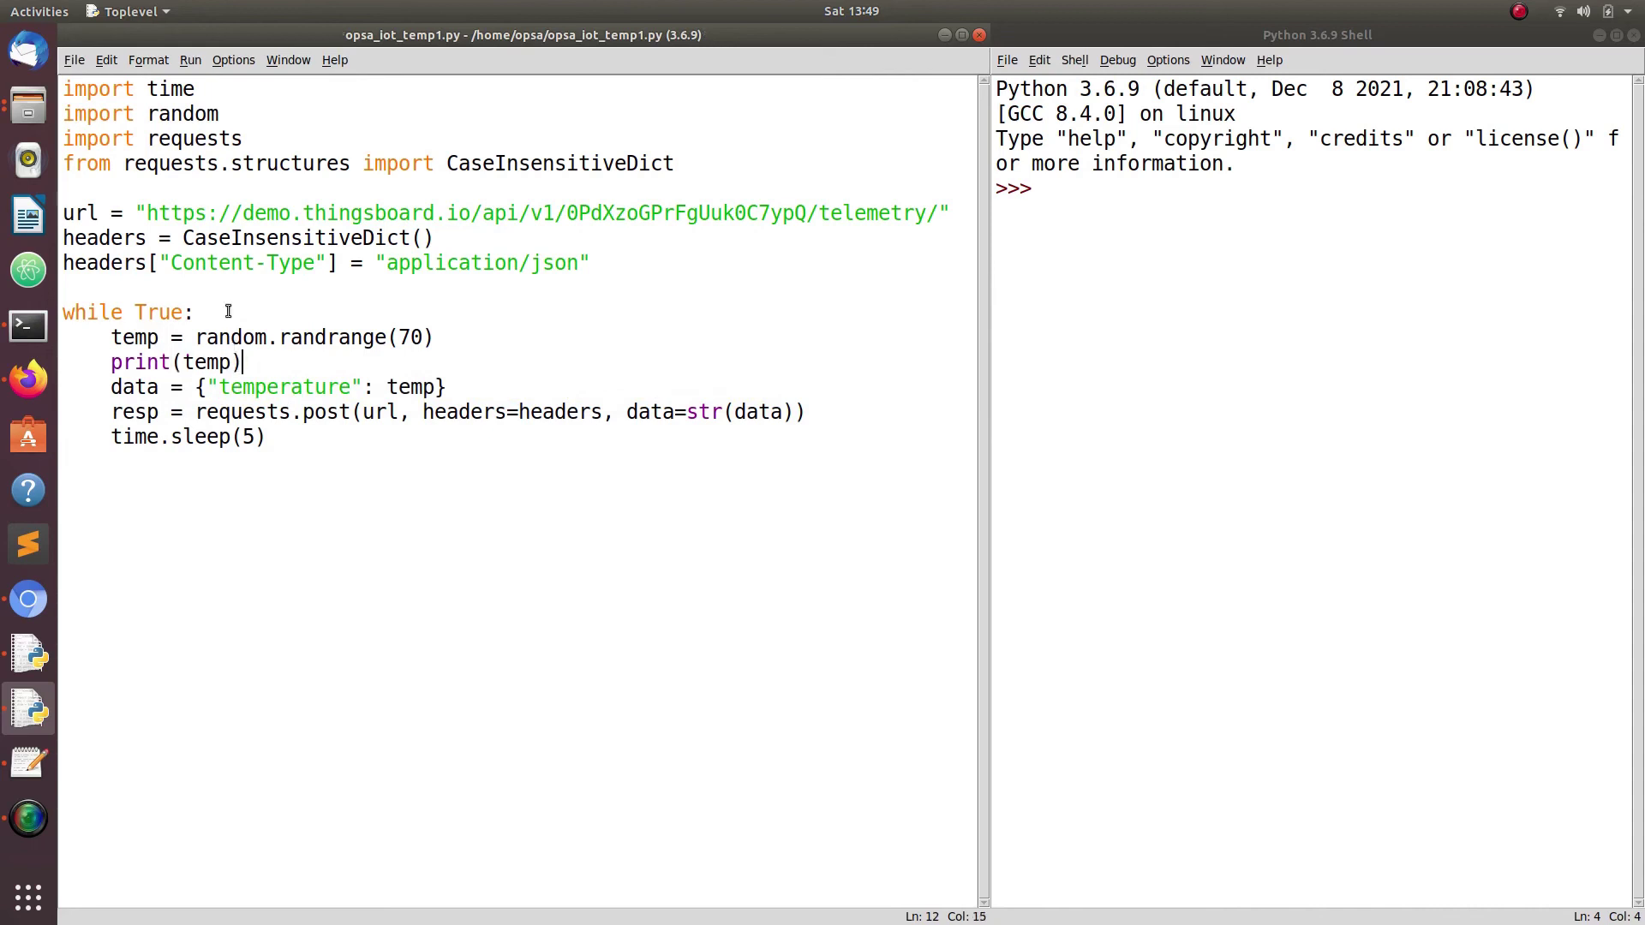
click(189, 62)
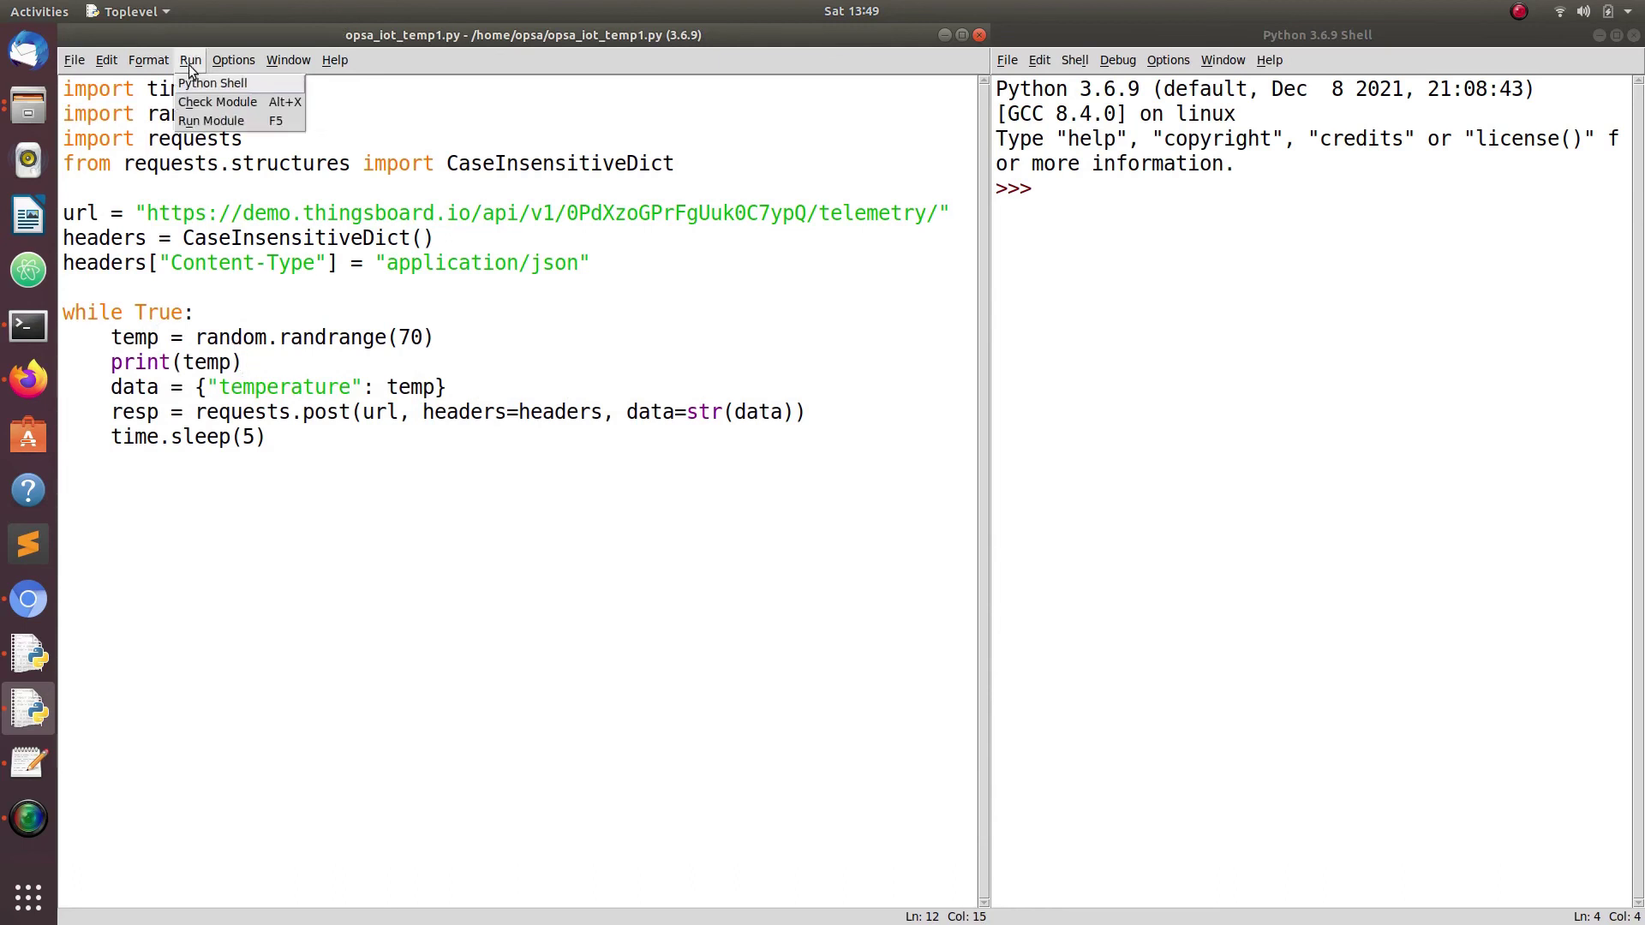
click(210, 121)
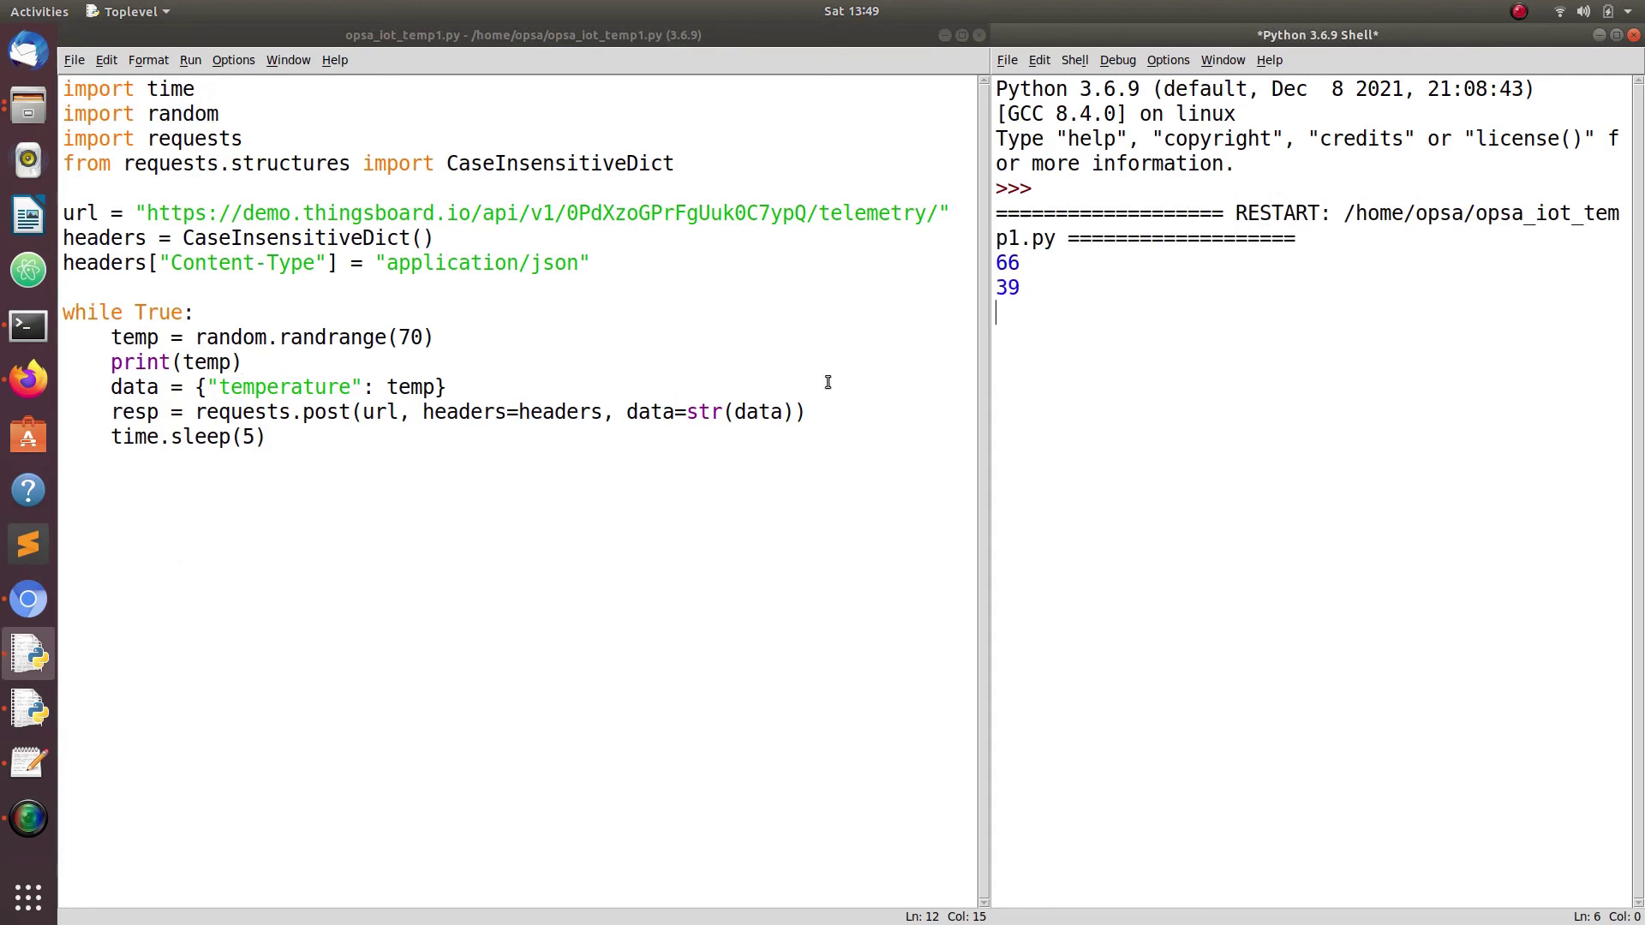
Switch to the ThingsBoard dashboard in Chromium and arrange its window beside the Python shell output
click(44, 608)
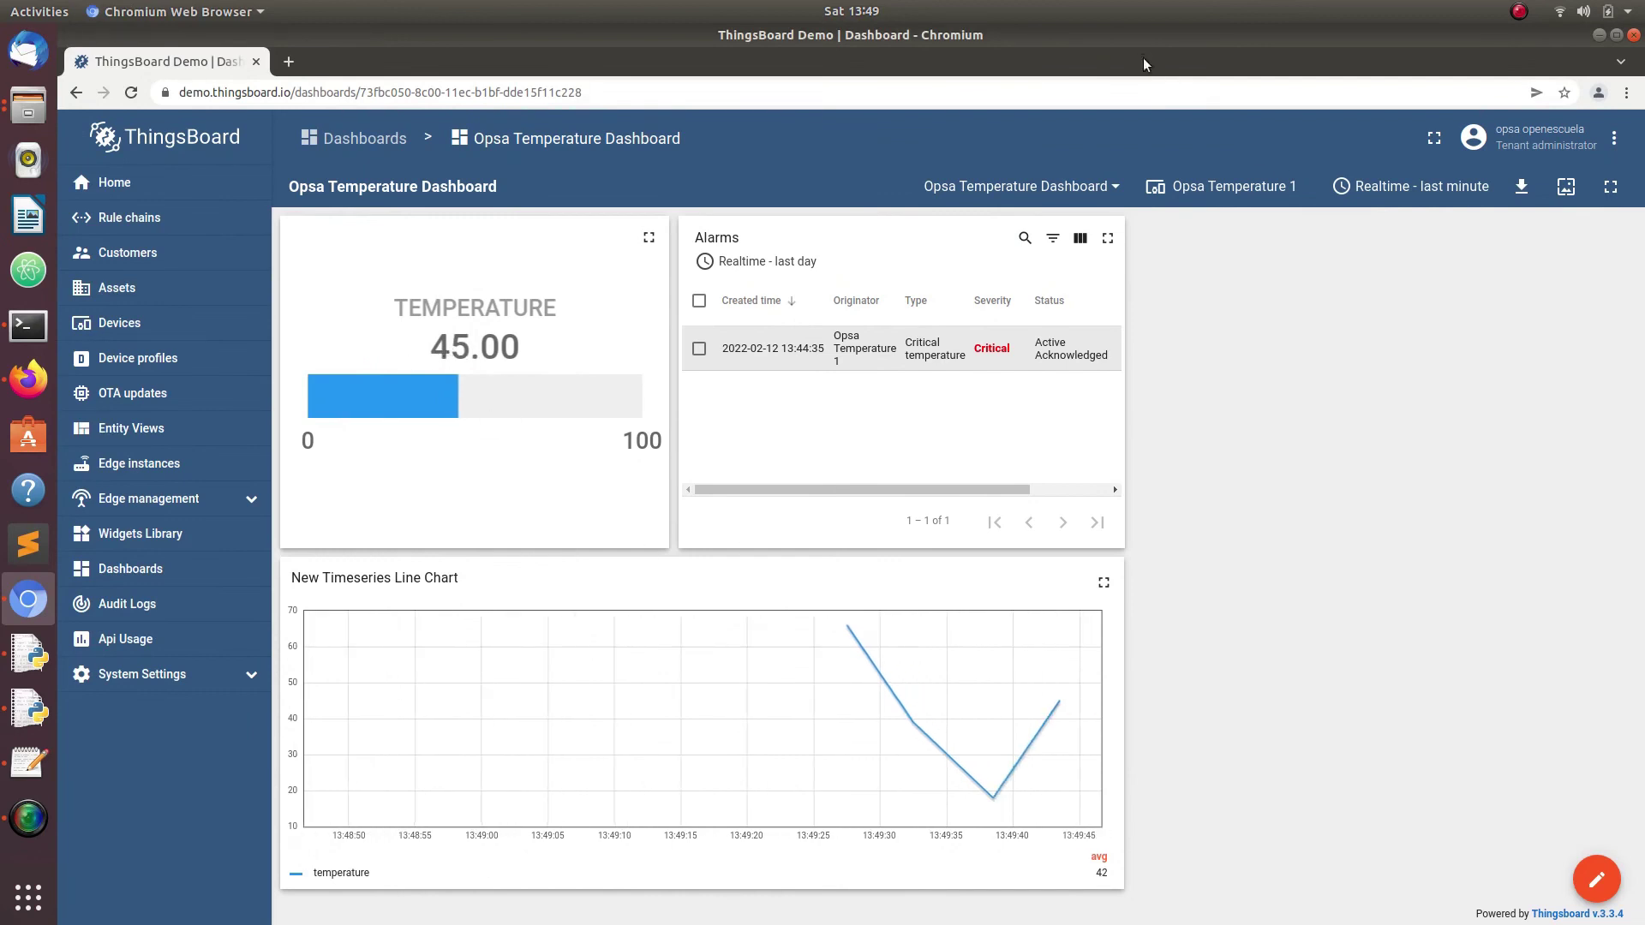
double_click(1123, 34)
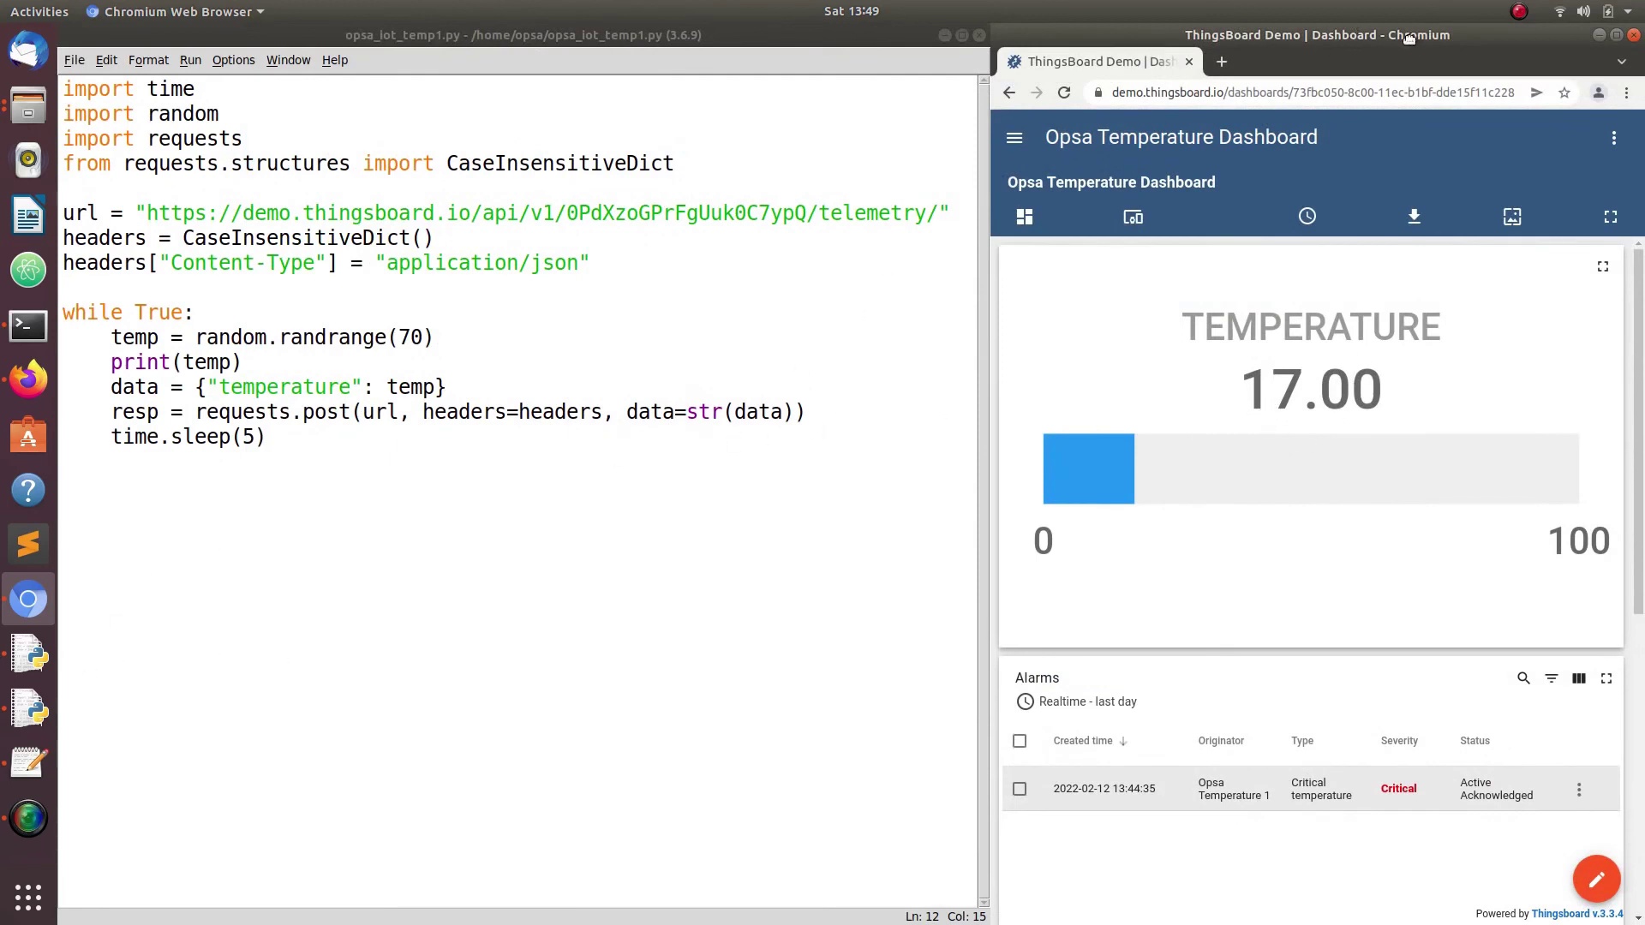
key(super+Left)
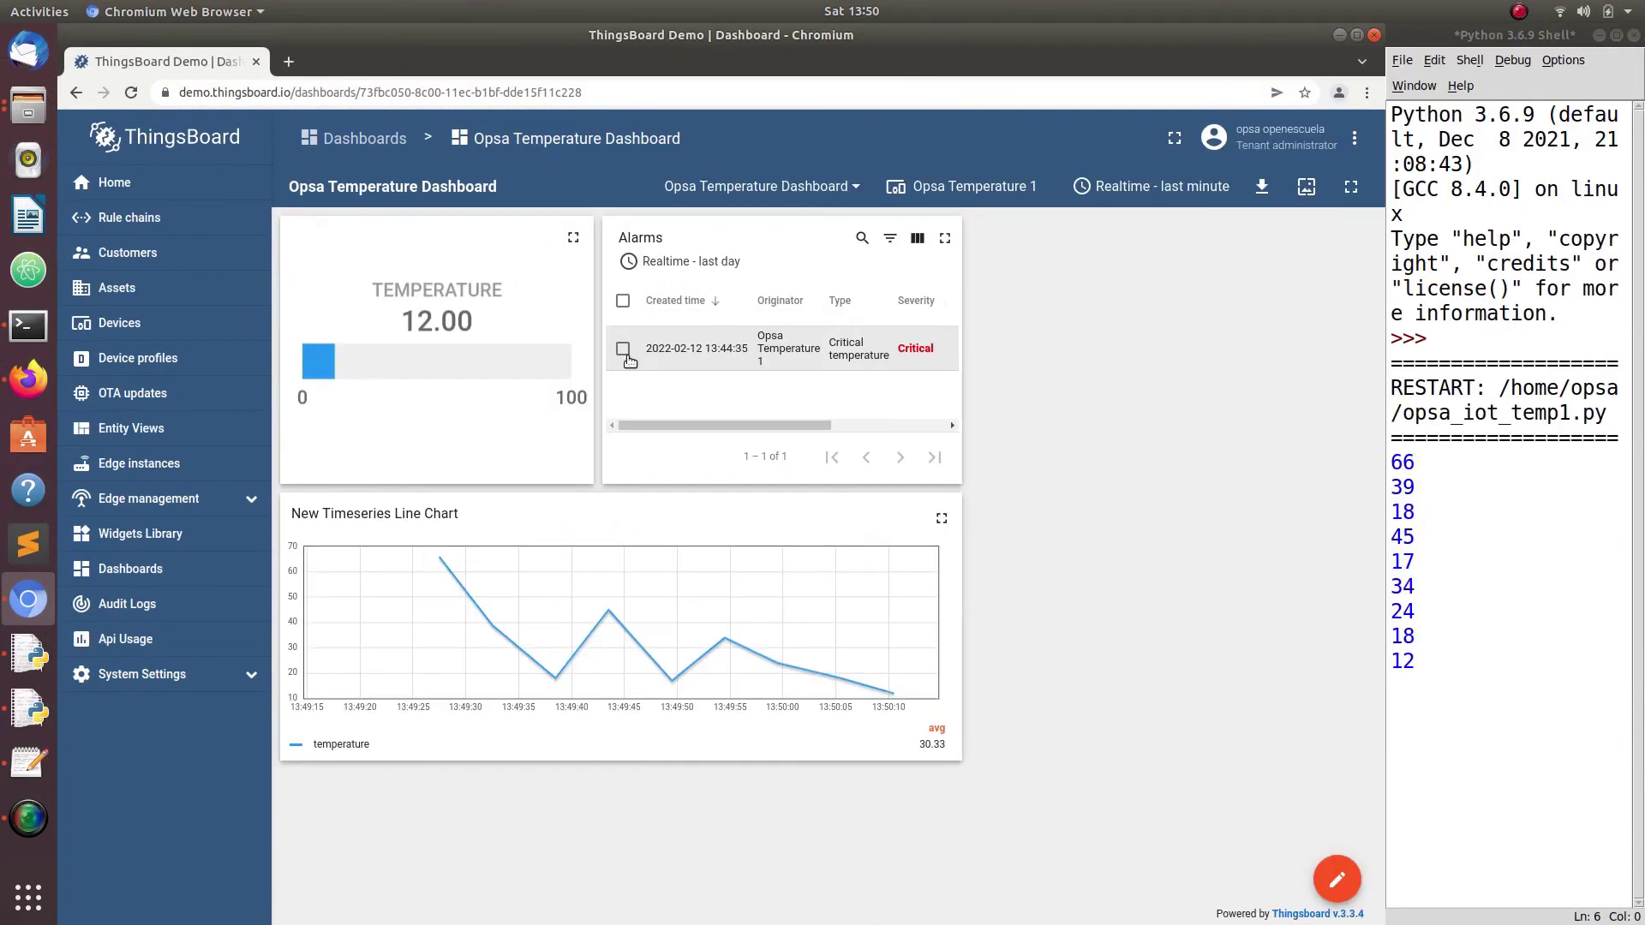
Acknowledge the critical temperature alarm in the Alarms widget
click(625, 351)
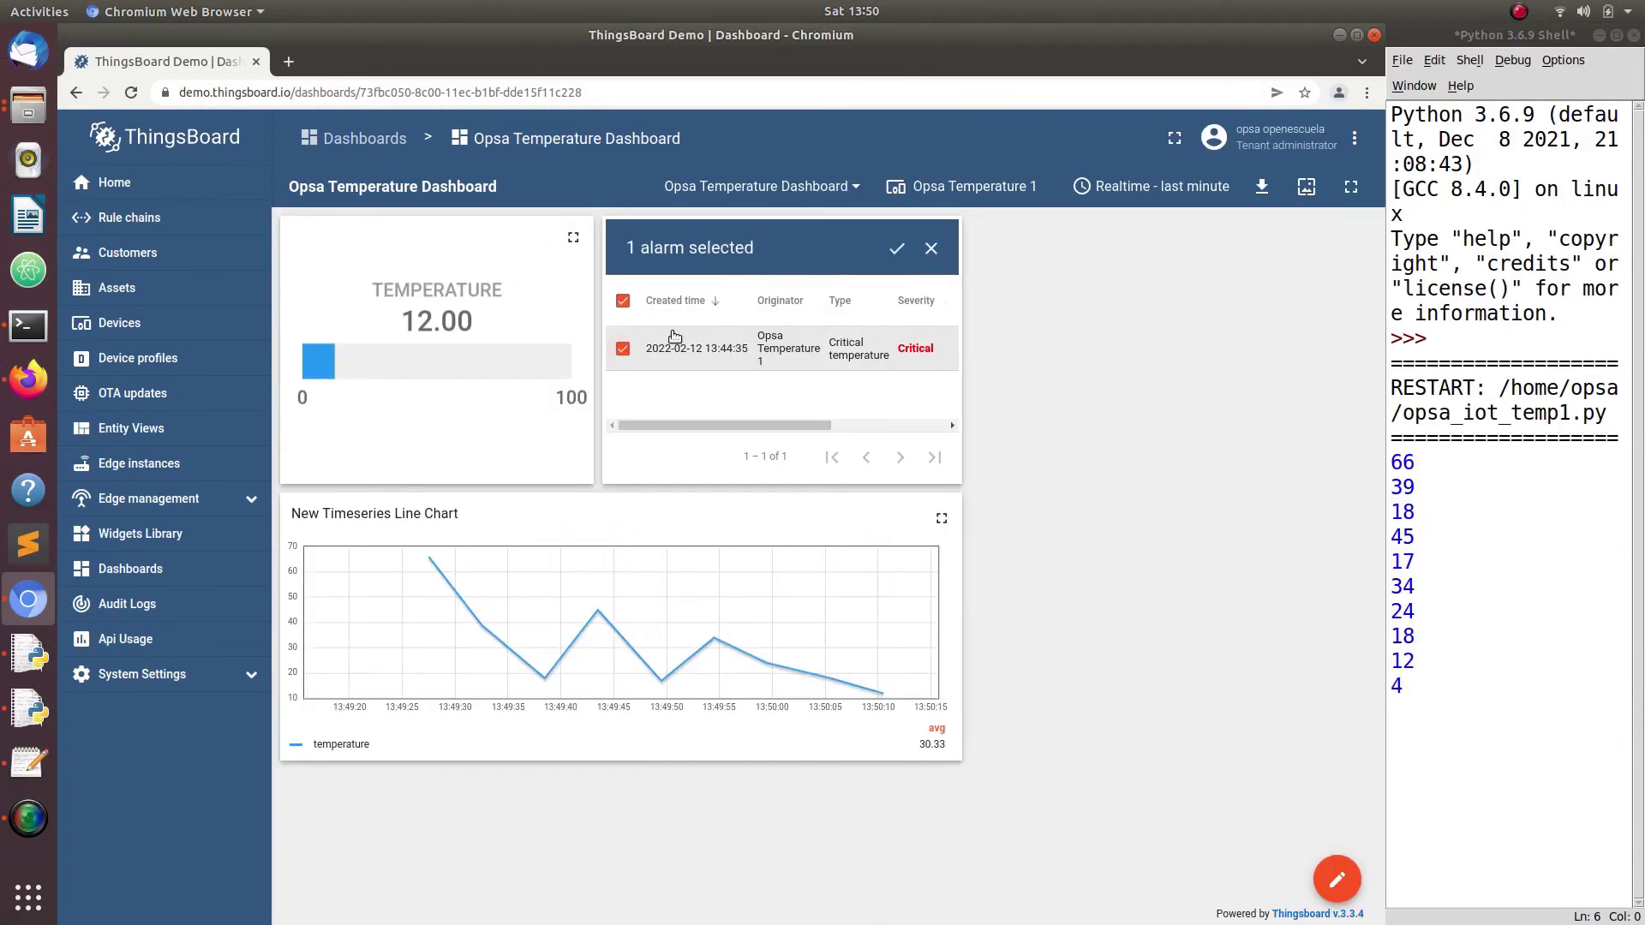
click(895, 251)
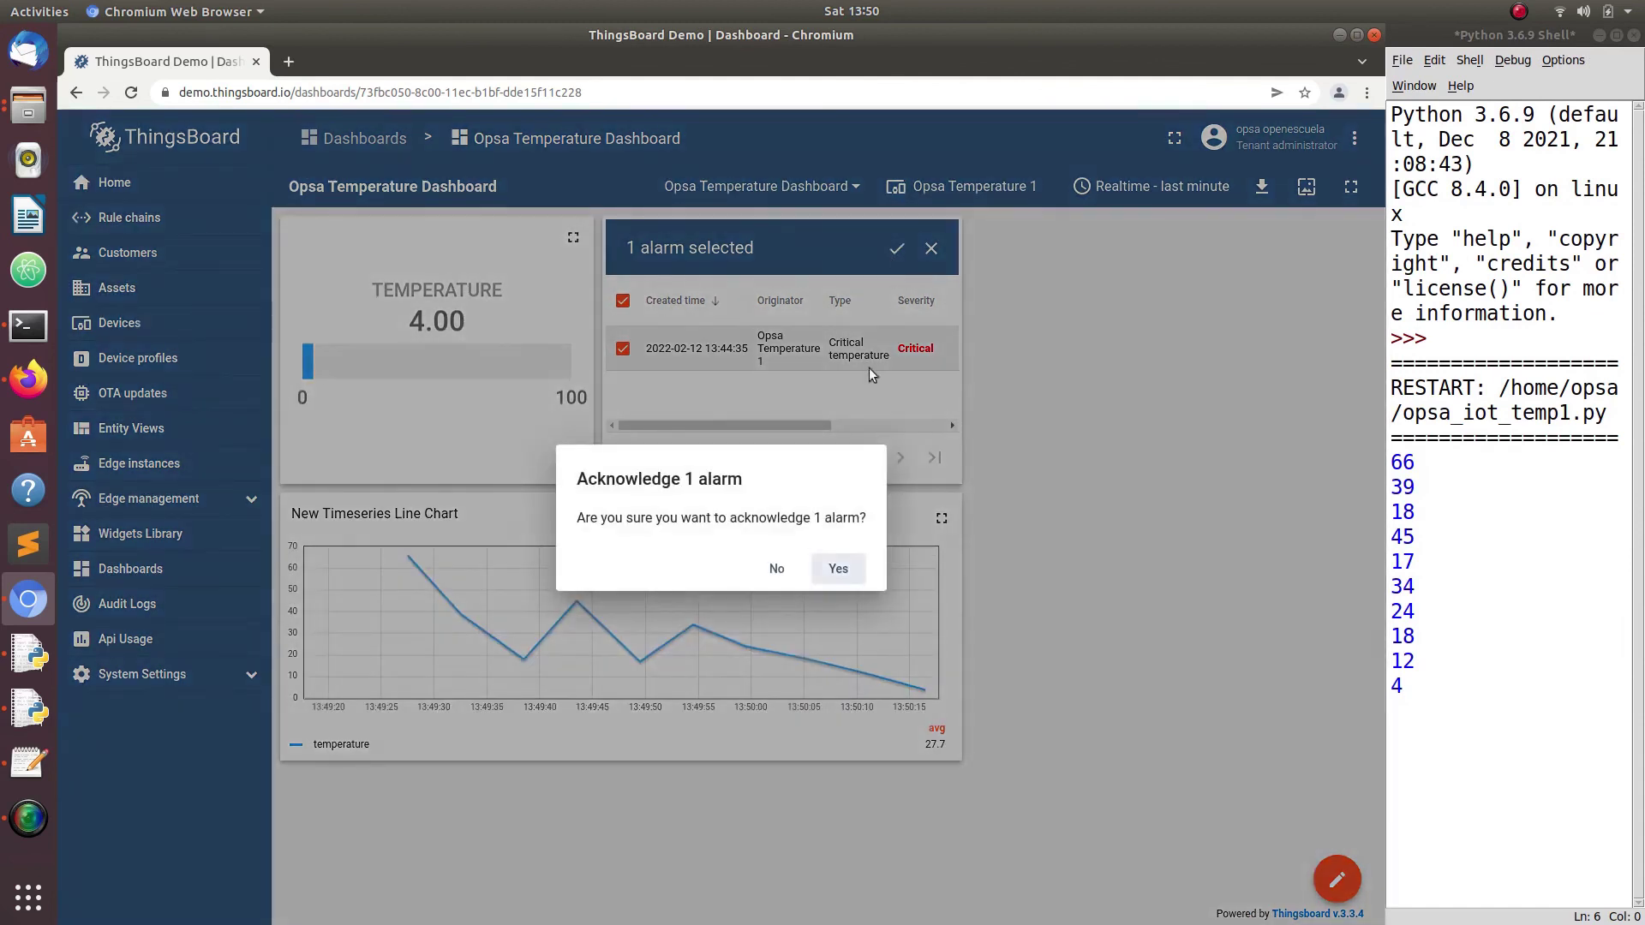
click(842, 567)
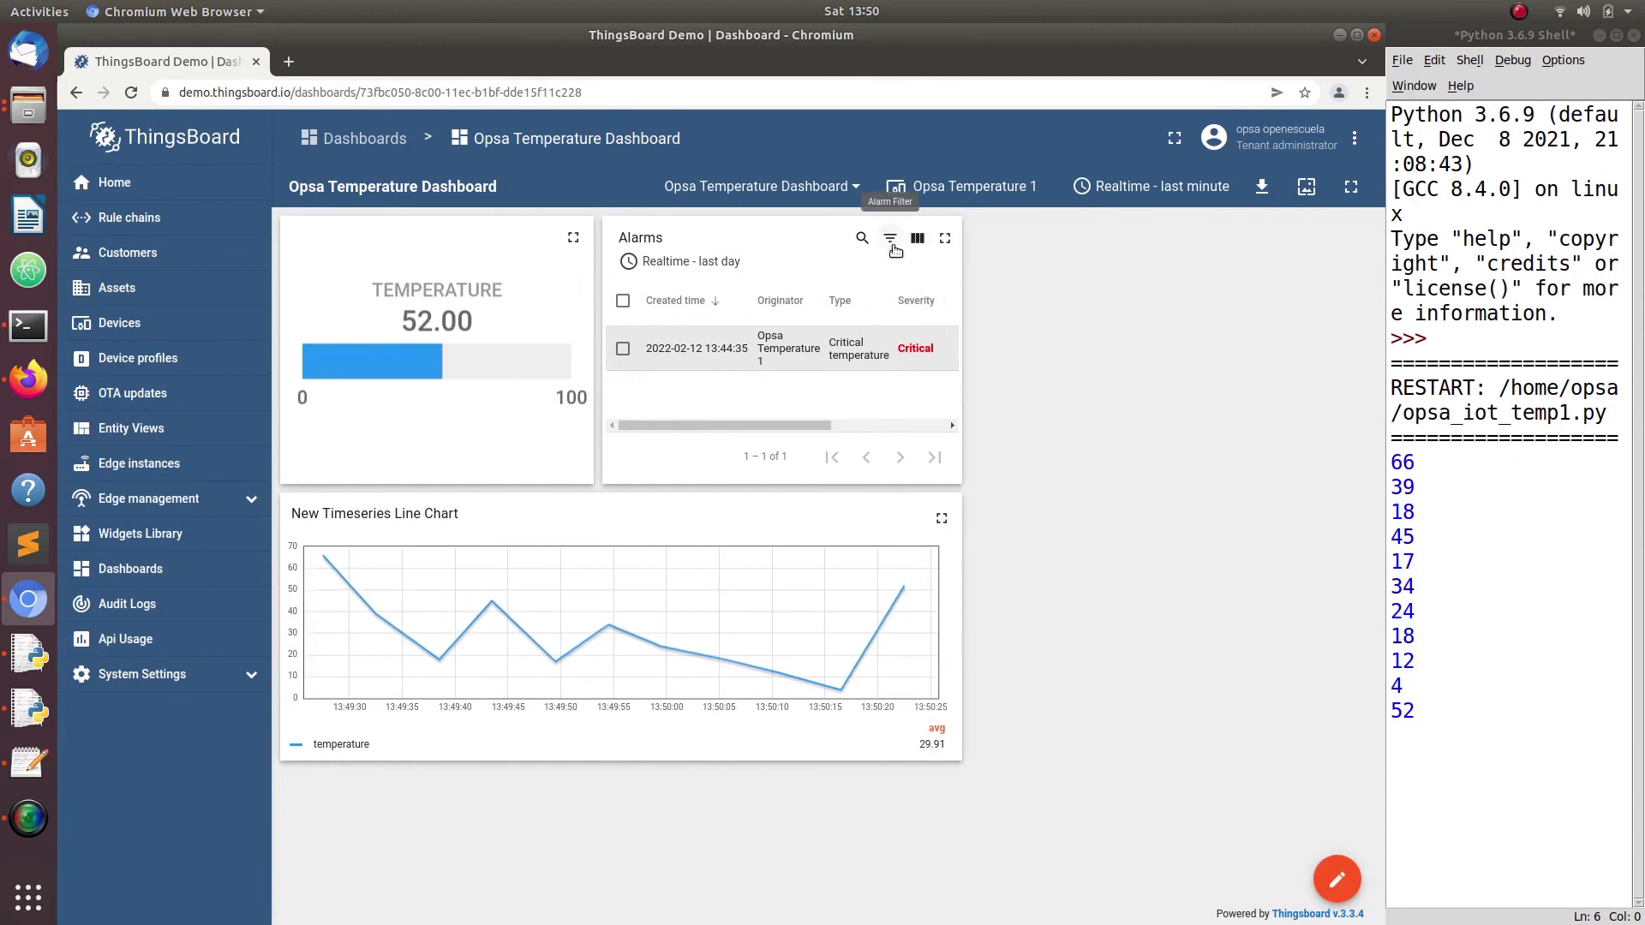
Clear the critical temperature alarm in the Alarms widget
click(625, 350)
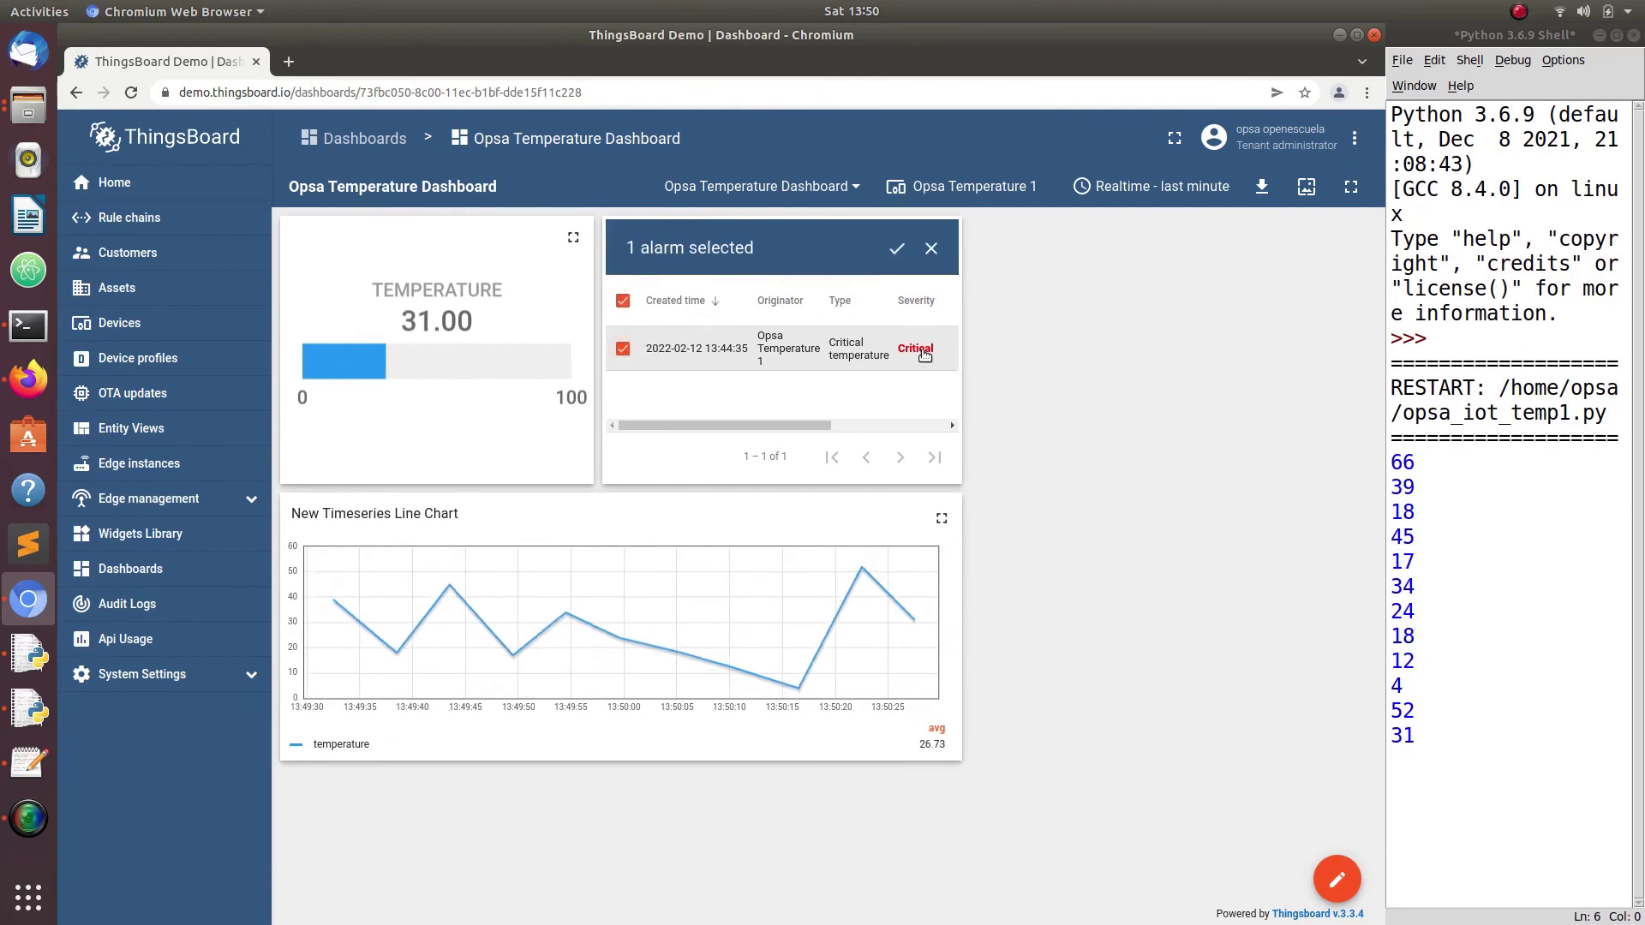
click(932, 250)
click(813, 567)
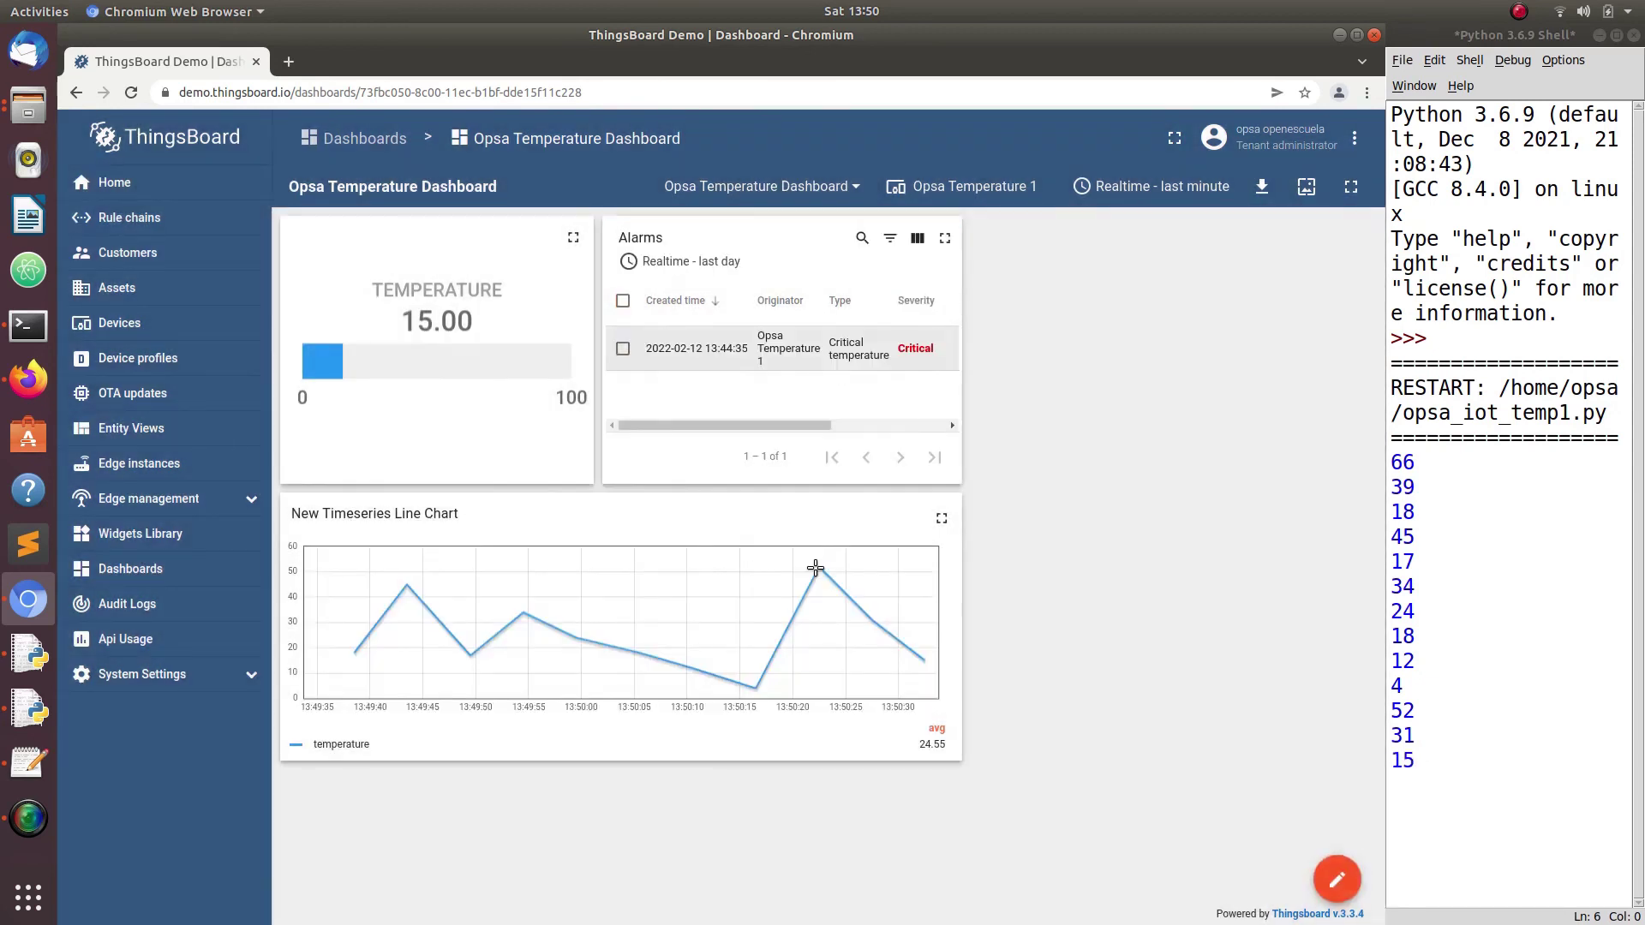